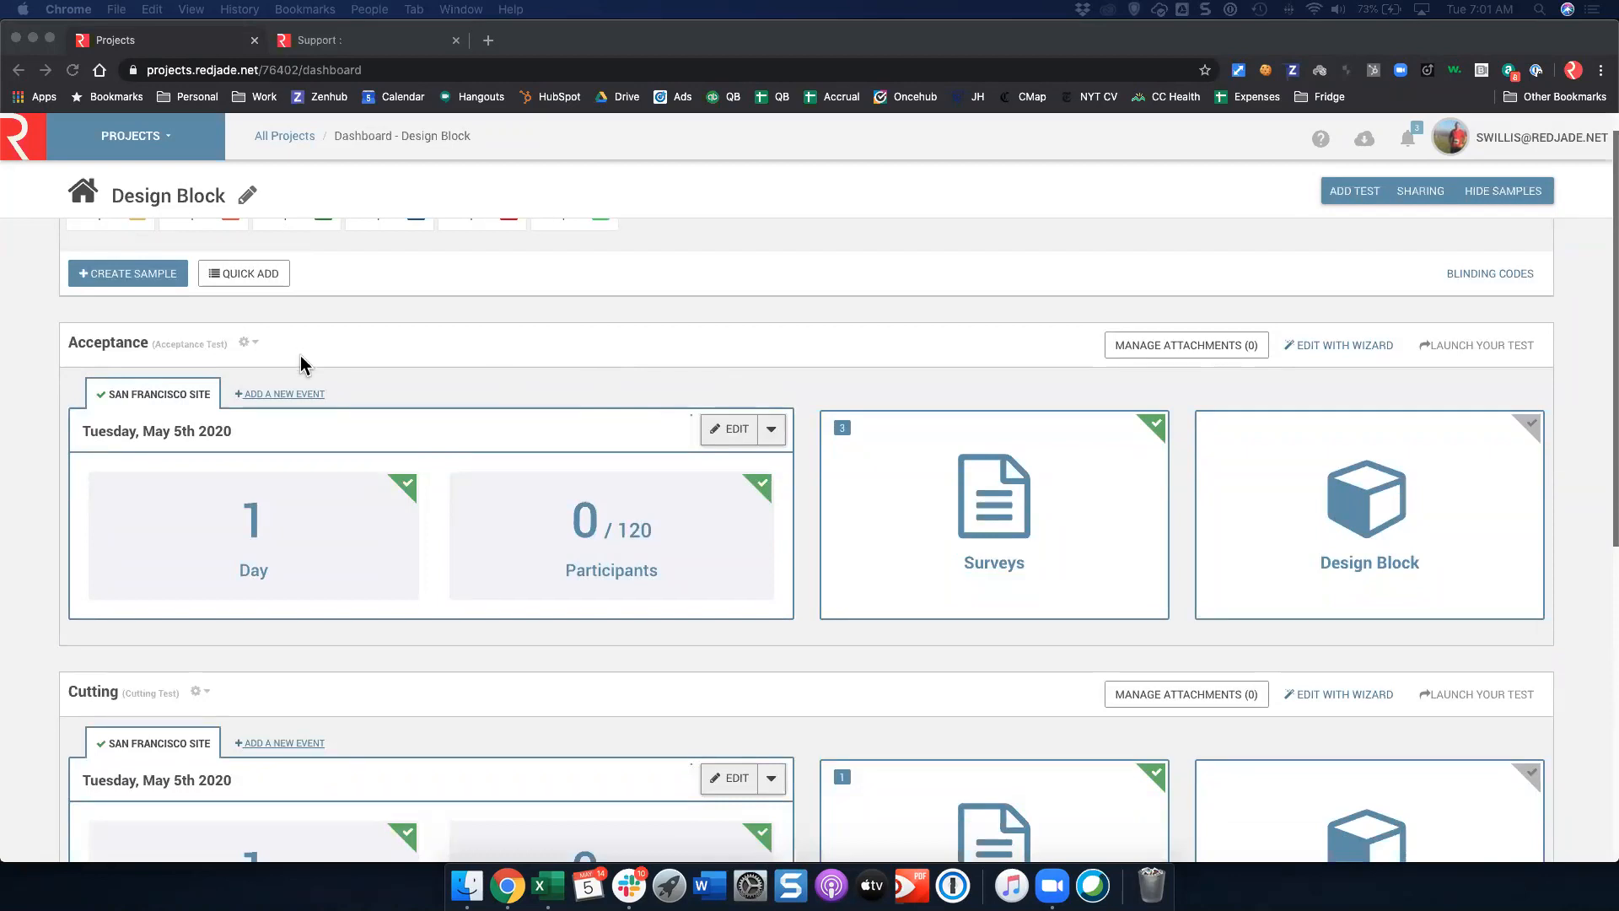
# Look over the project's Acceptance, Cutting and Descriptive tests and open the Acceptance test's design block
pyautogui.scroll(-1, 292, 430)
pyautogui.scroll(-5, 292, 488)
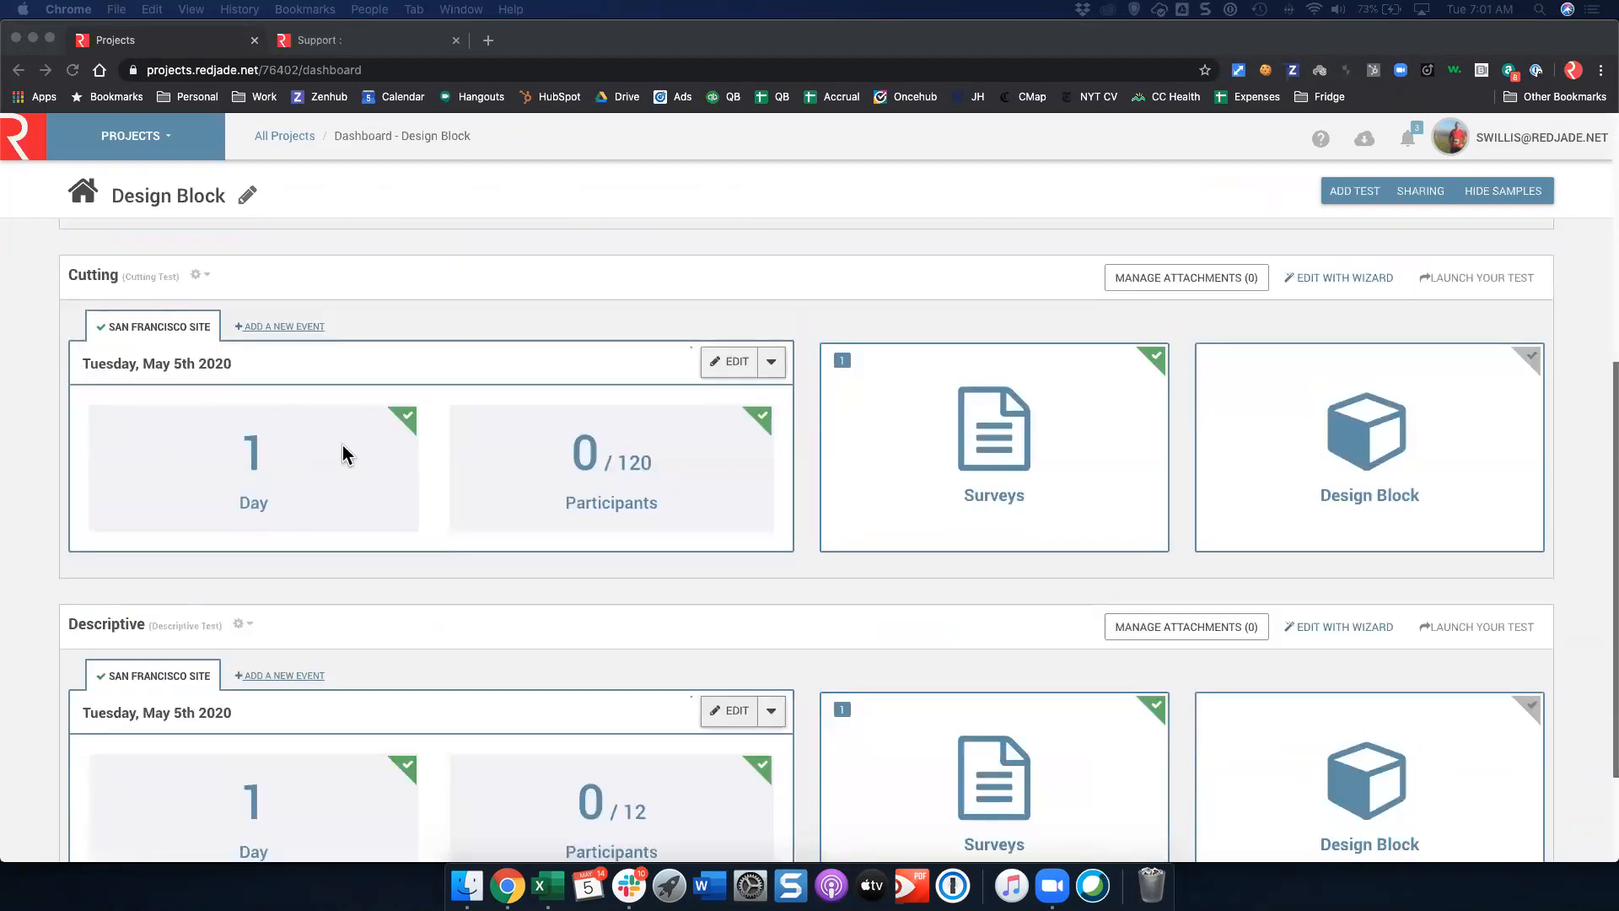
pyautogui.scroll(-1, 342, 443)
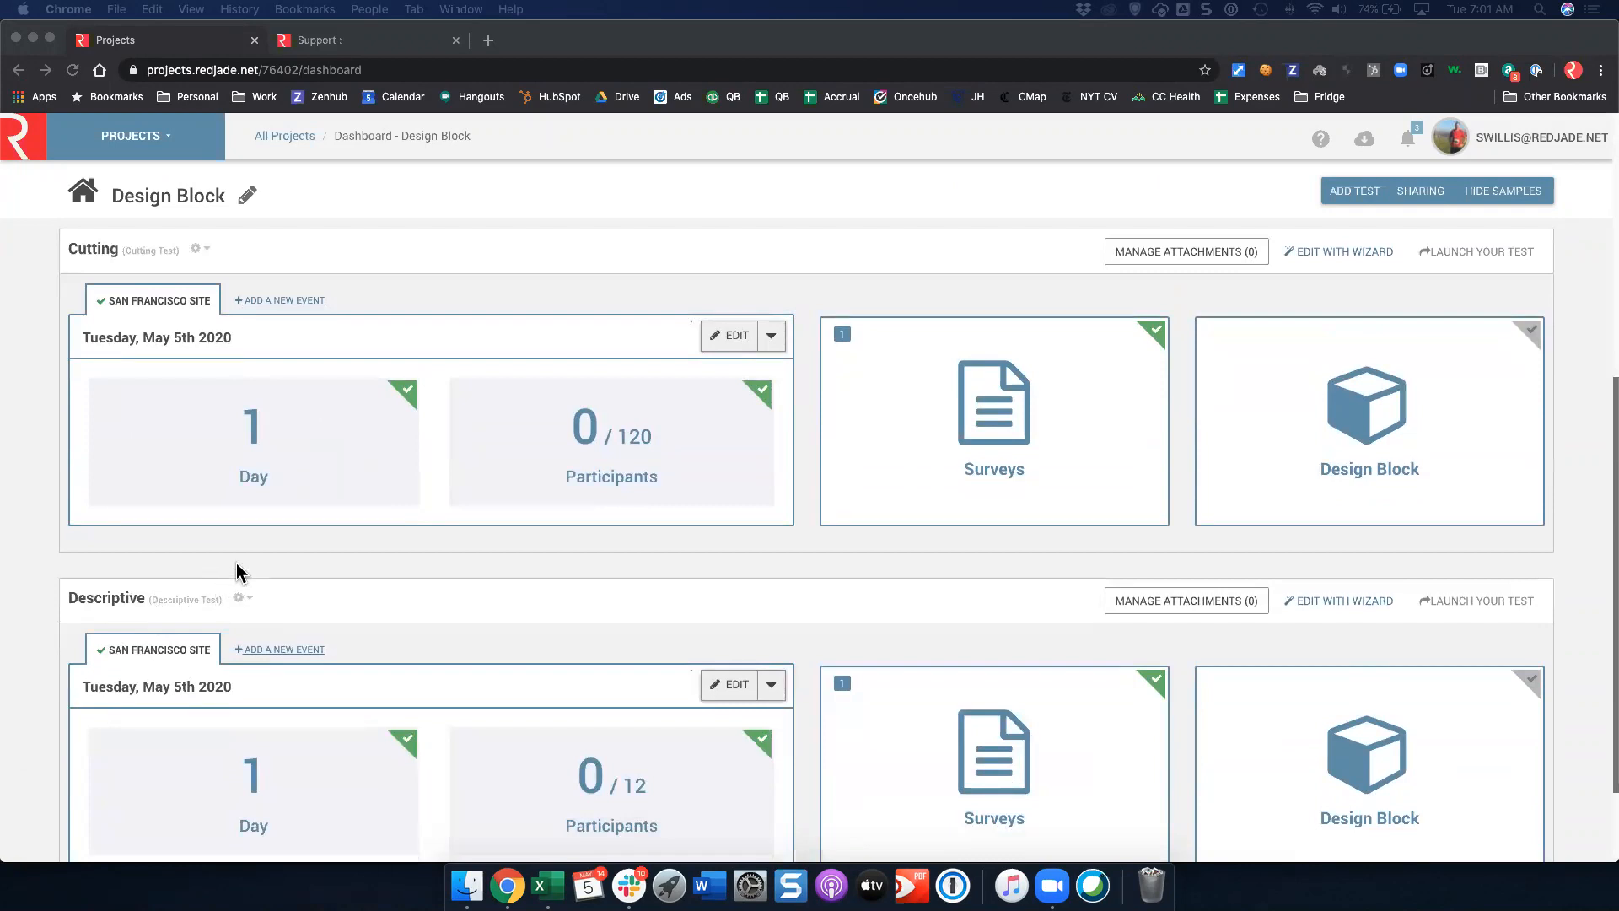
pyautogui.scroll(2, 295, 510)
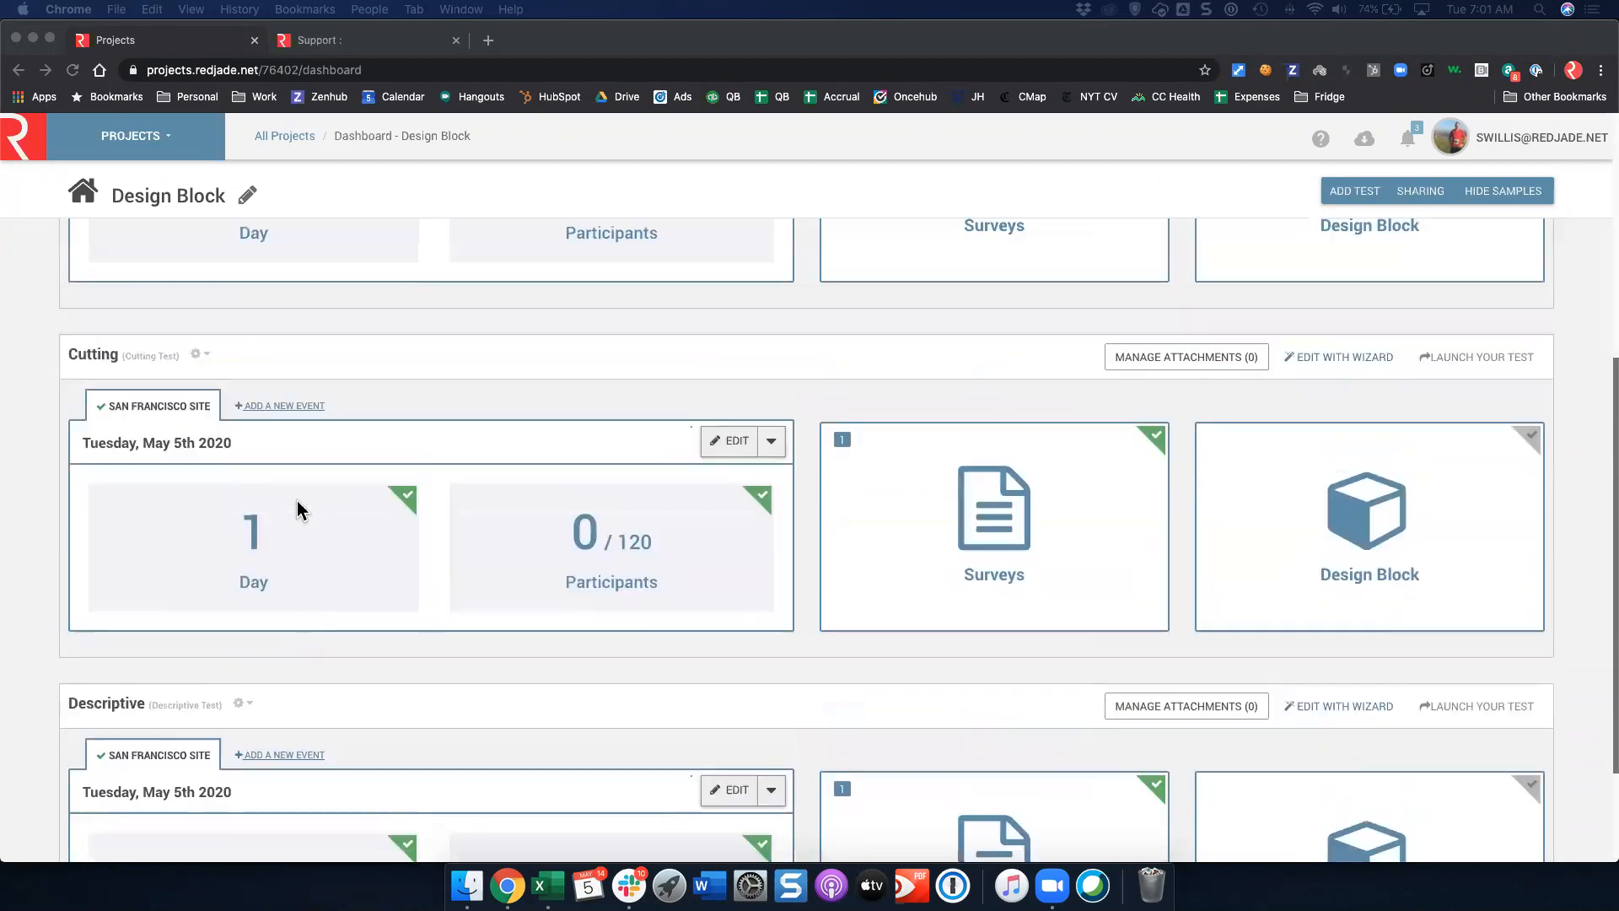
pyautogui.scroll(4, 297, 499)
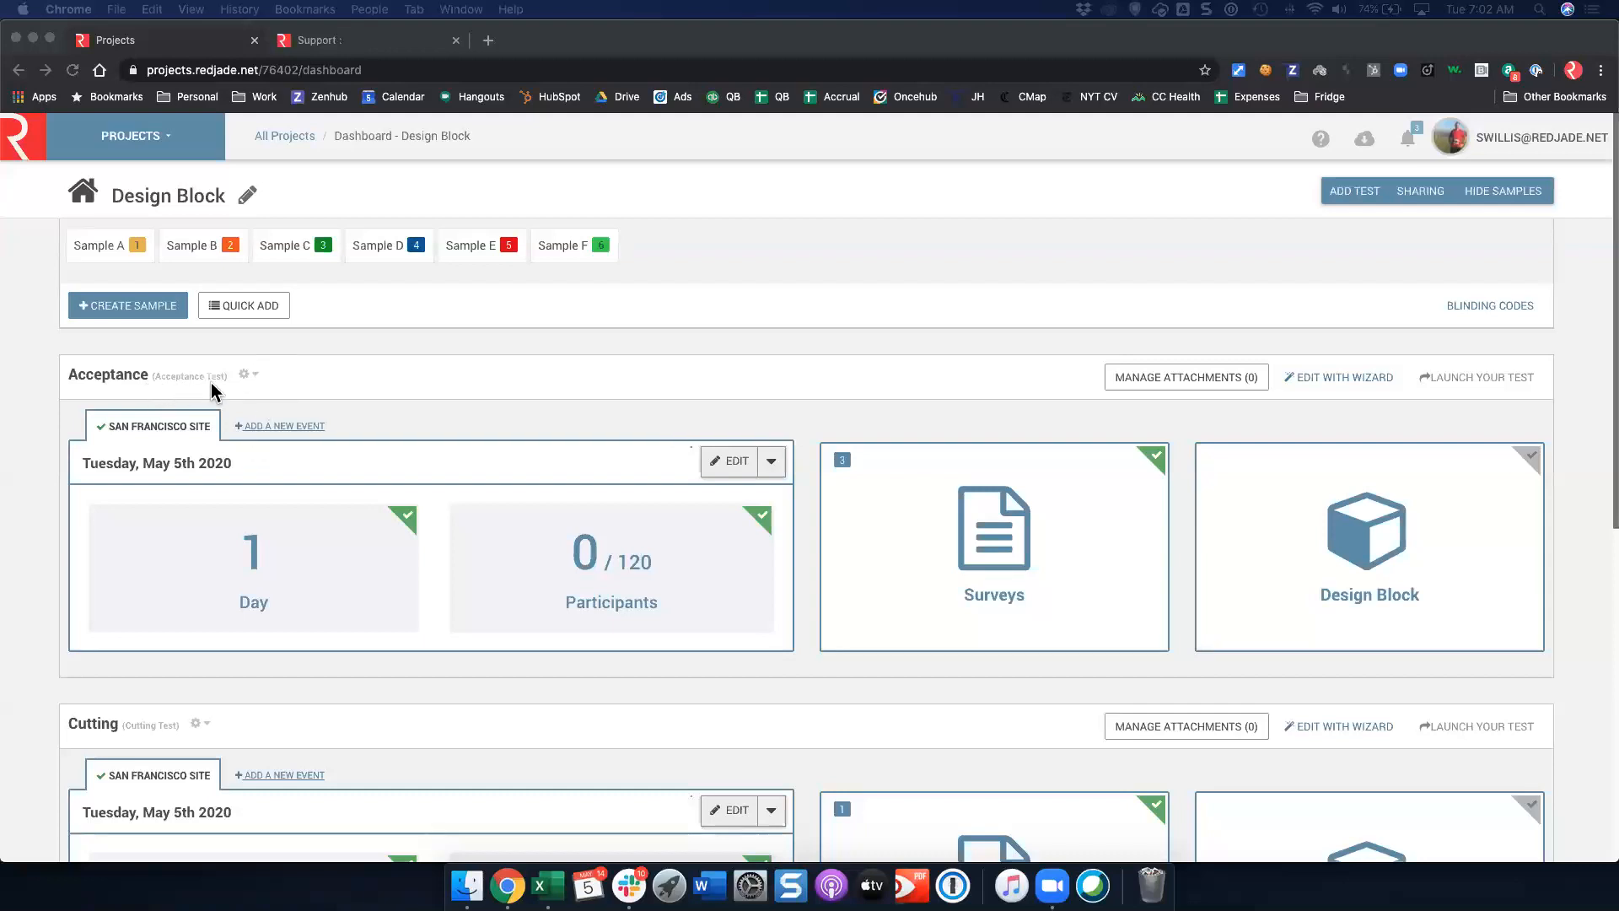
pyautogui.scroll(-1, 244, 426)
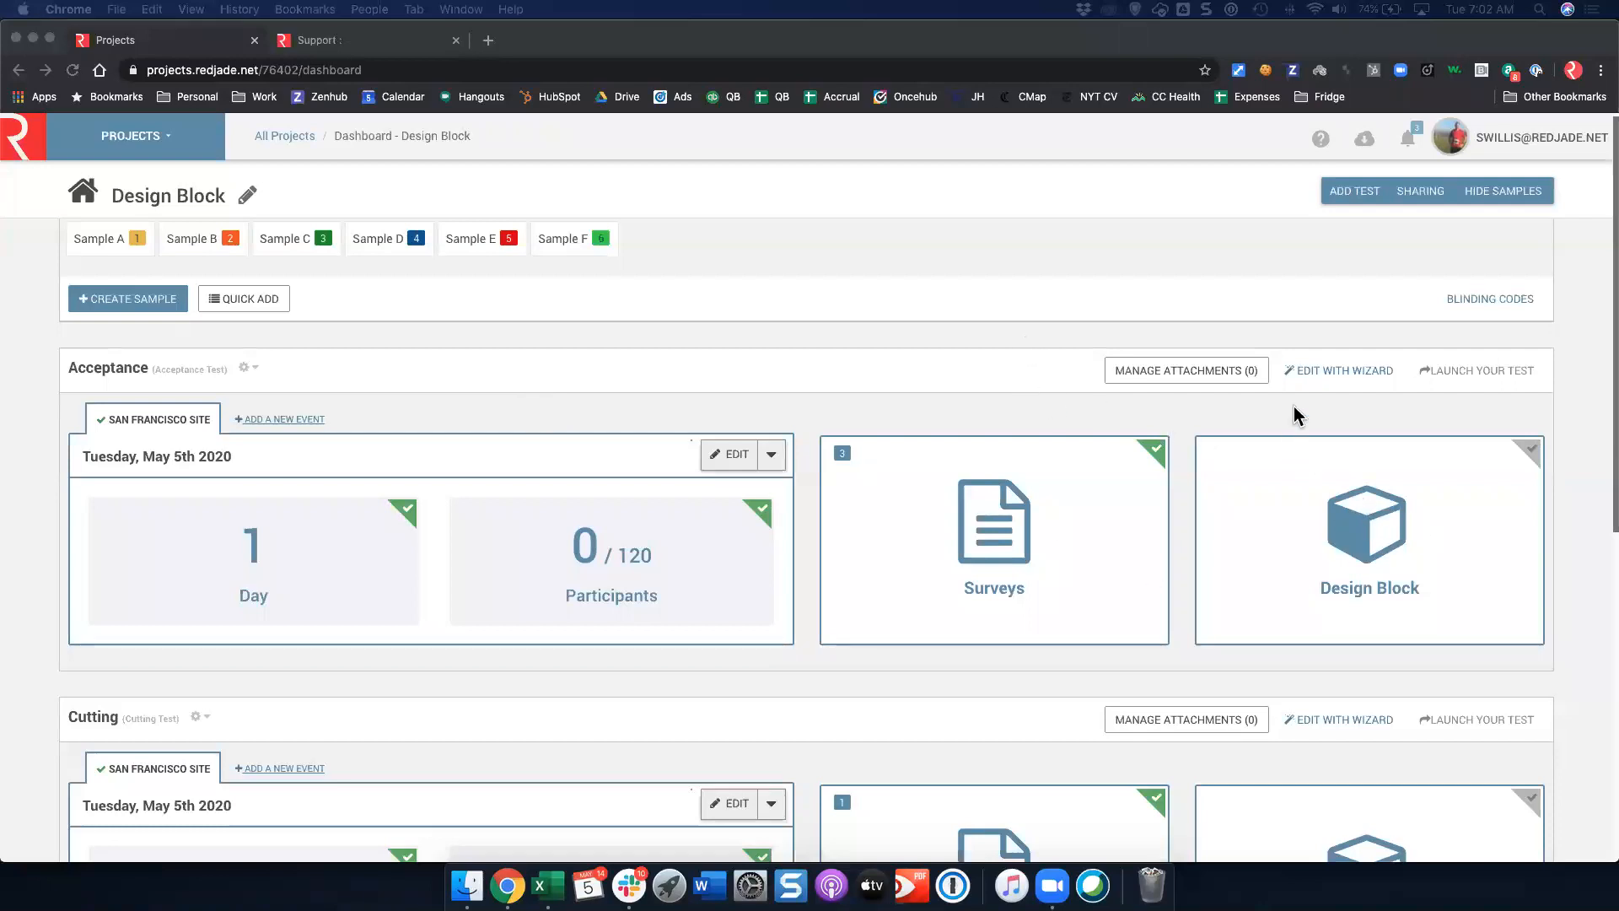
pyautogui.click(1367, 540)
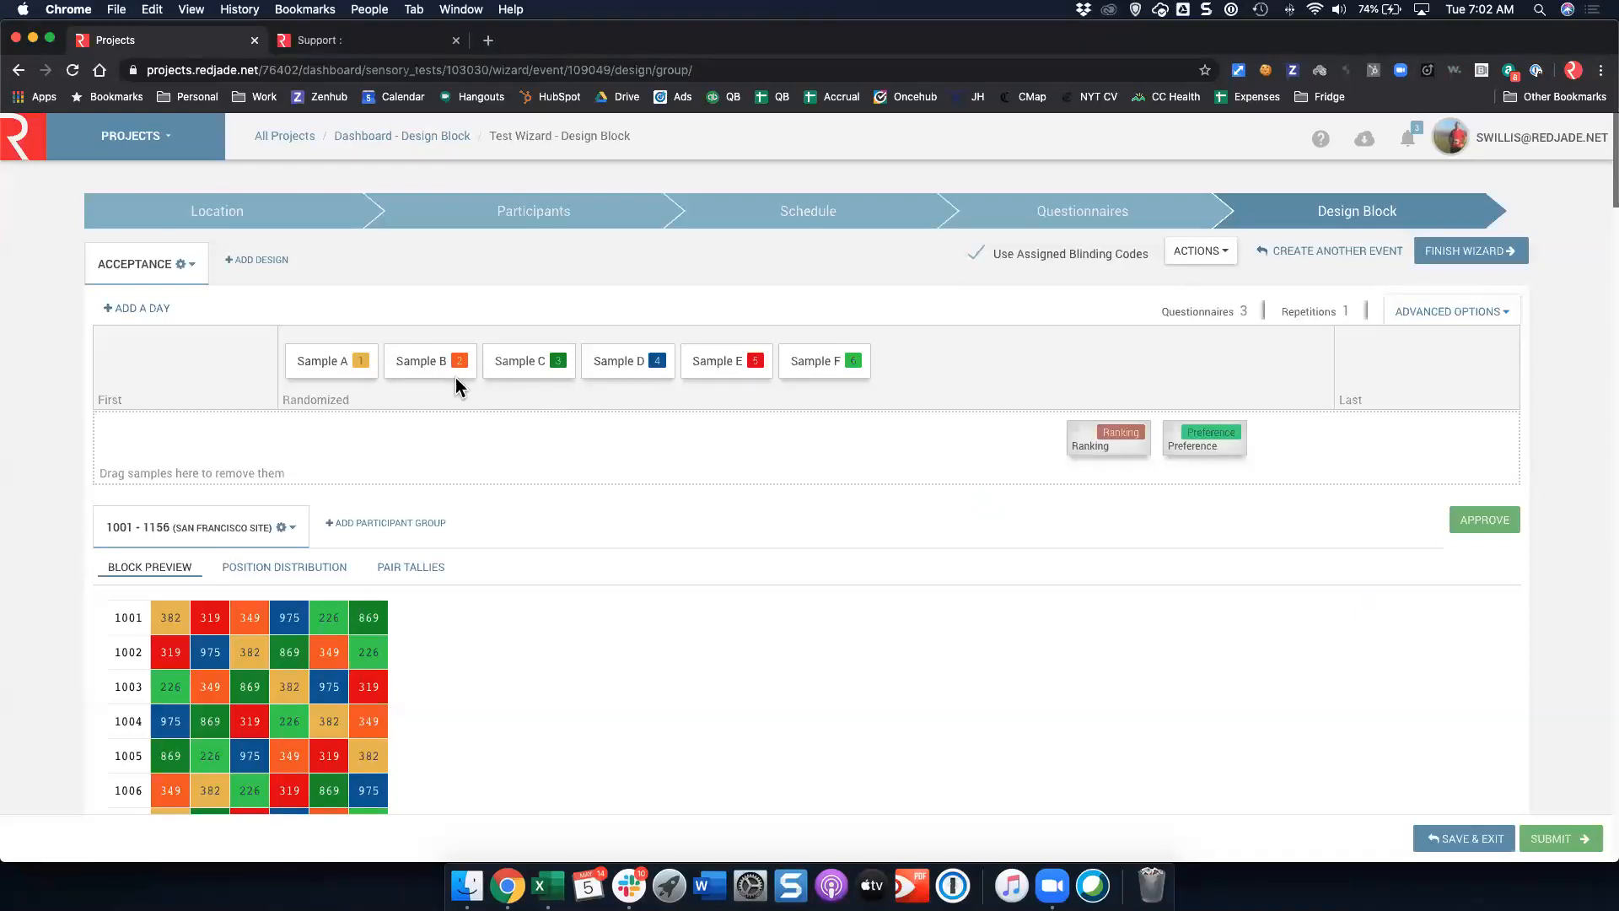
# Examine the randomized serving orders of the six samples per participant in the block preview
pyautogui.scroll(-1, 621, 435)
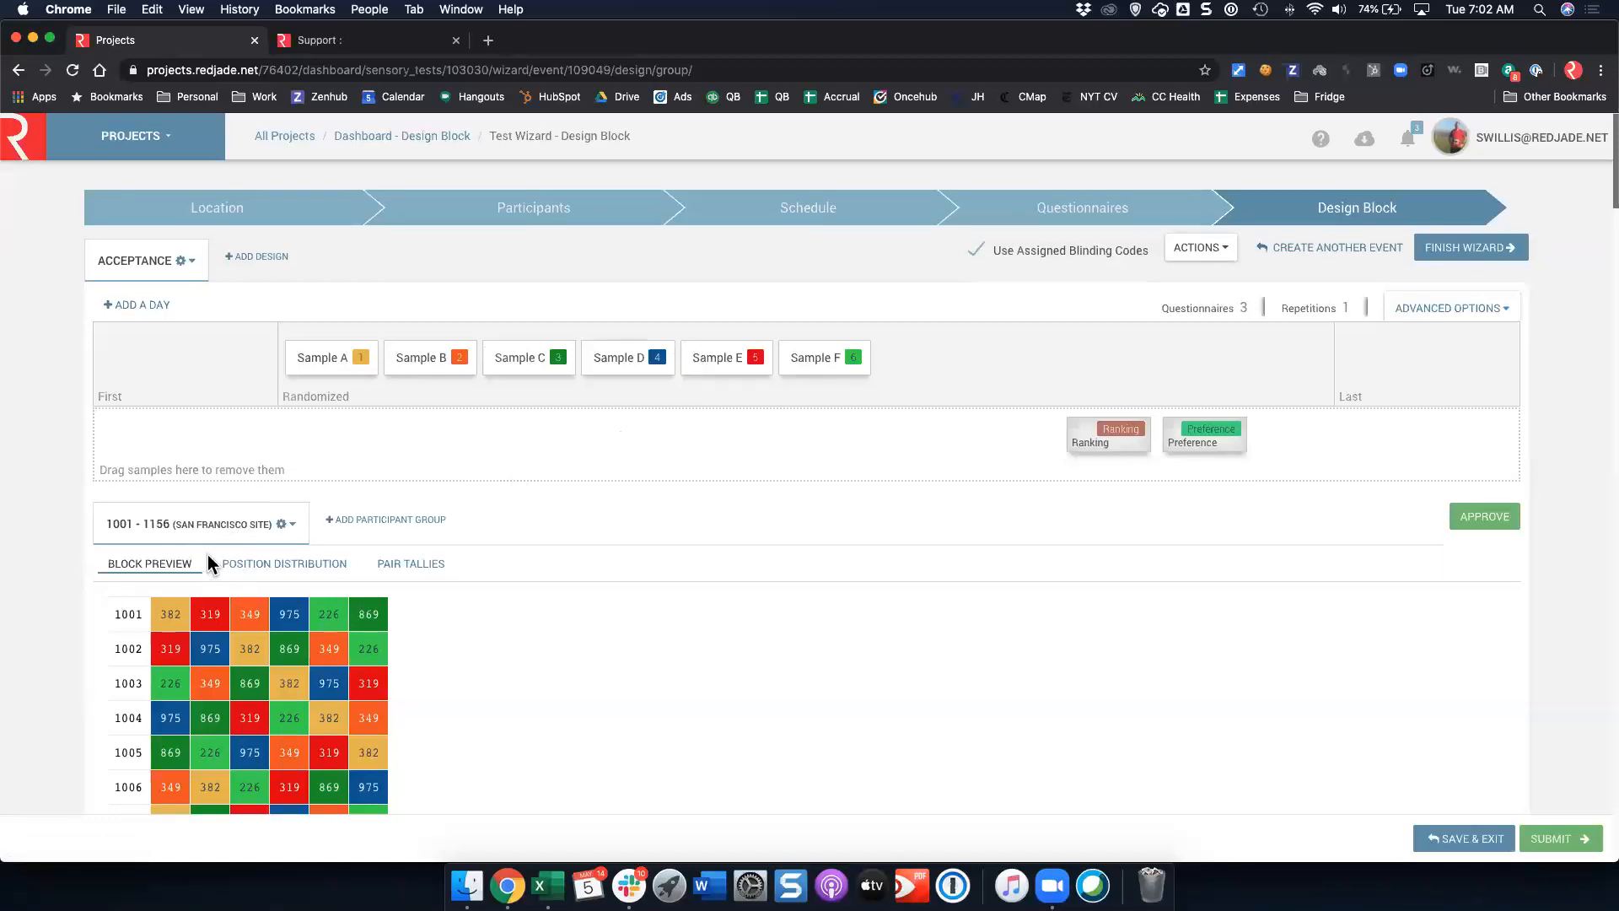
pyautogui.scroll(-5, 160, 664)
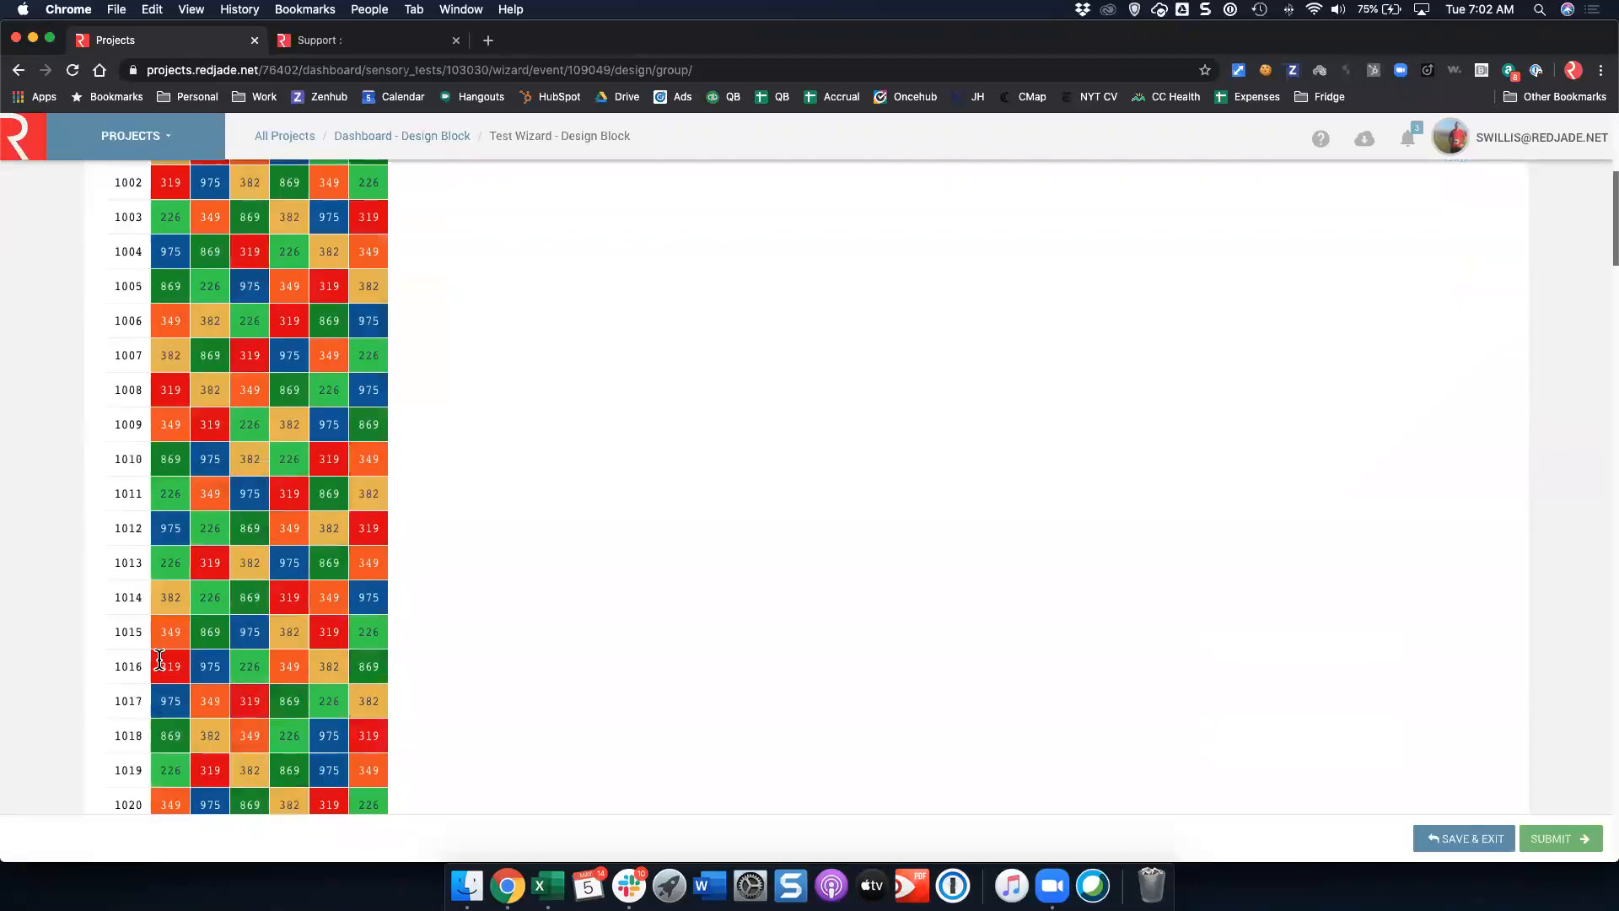
pyautogui.scroll(1, 162, 649)
pyautogui.scroll(1, 161, 641)
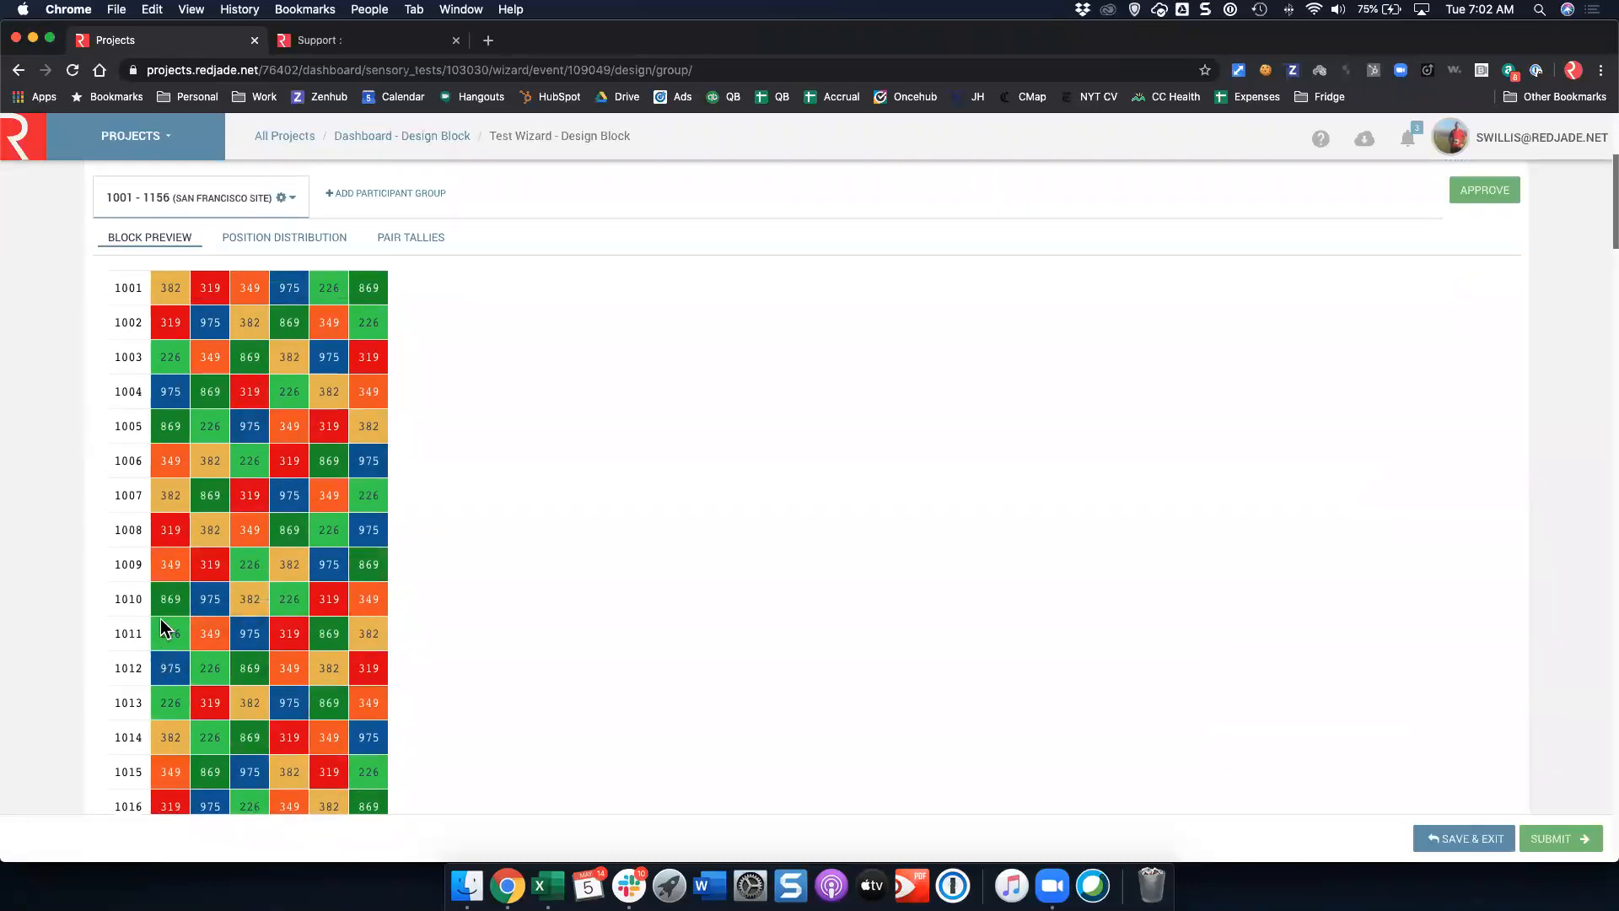
pyautogui.scroll(1, 165, 626)
pyautogui.scroll(-1, 165, 624)
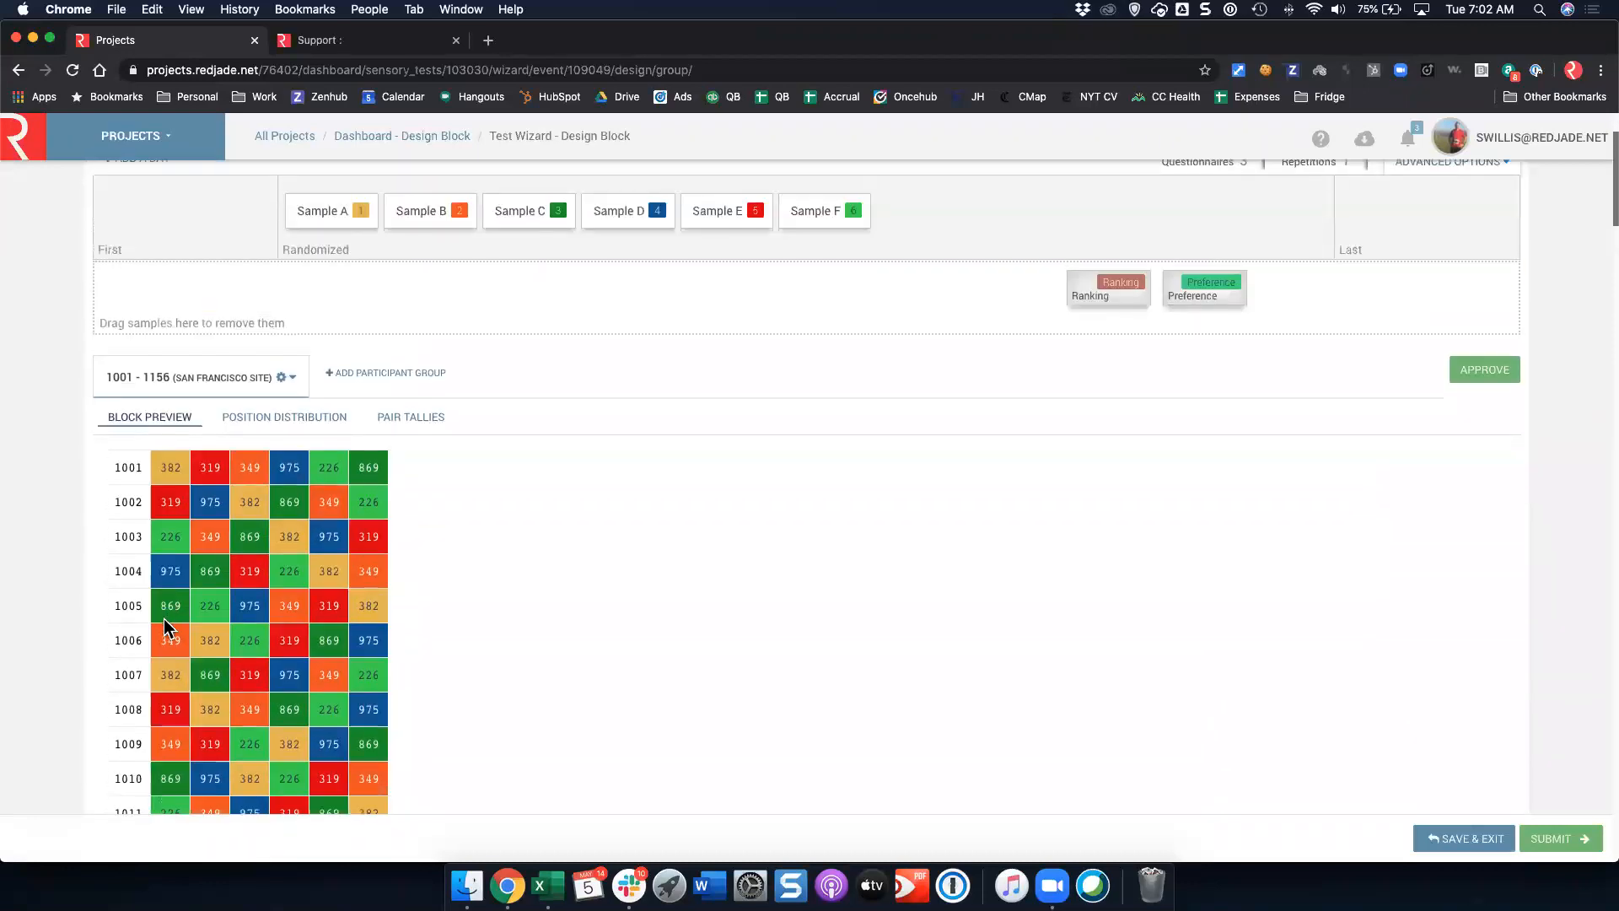
pyautogui.scroll(-1, 167, 618)
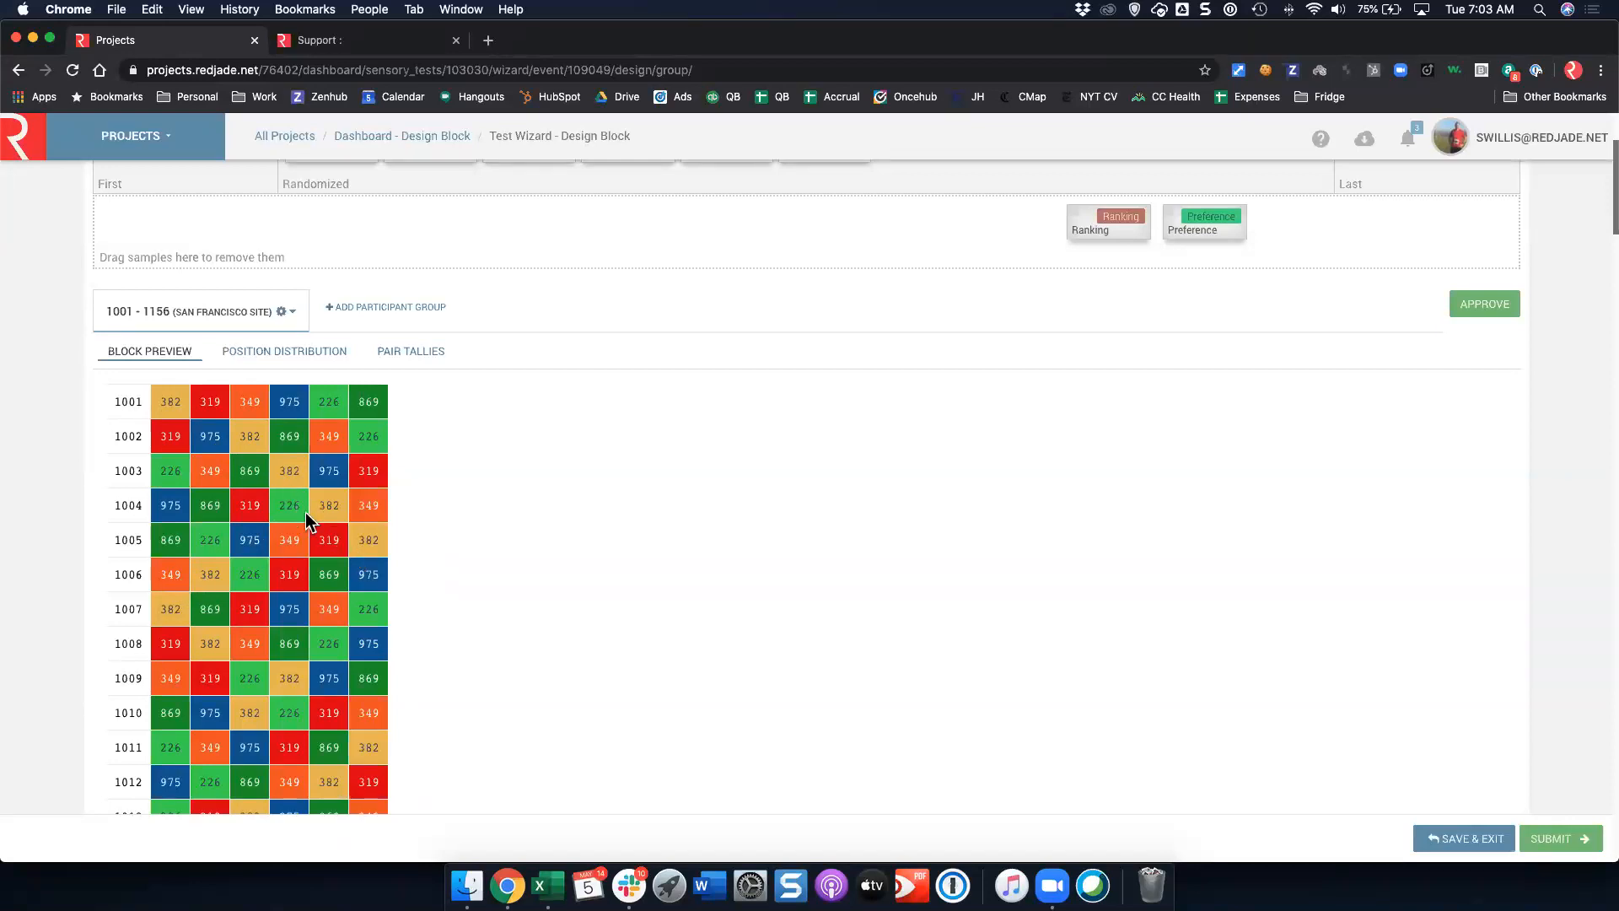
# Check the position distribution and the pair tallies of the design, and return to the block preview
pyautogui.scroll(3, 317, 493)
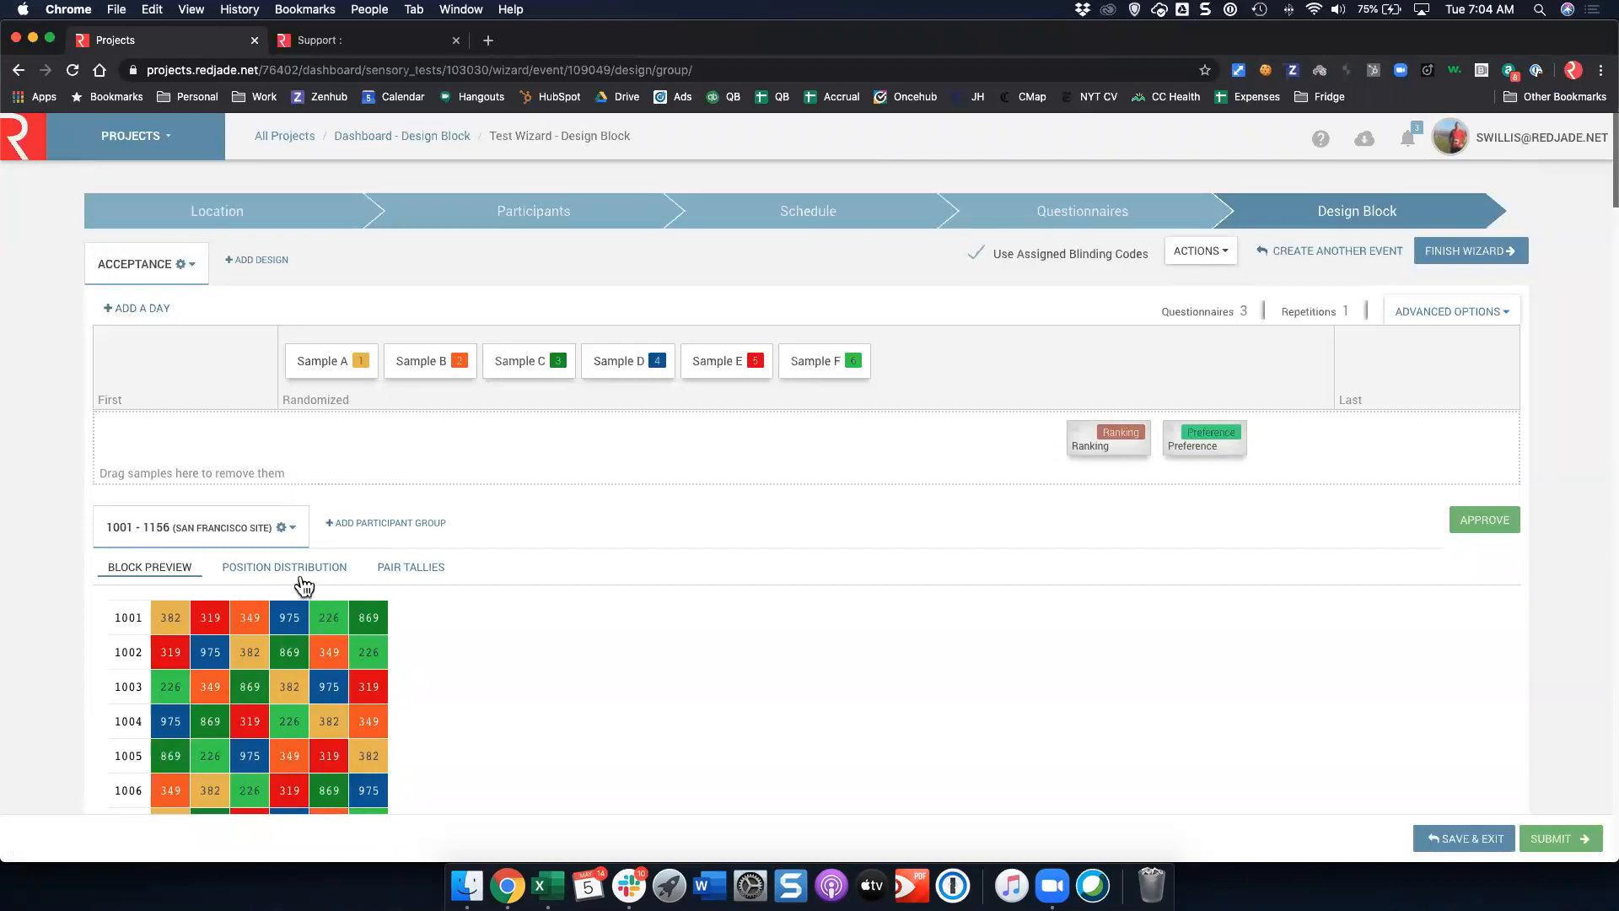
pyautogui.click(240, 567)
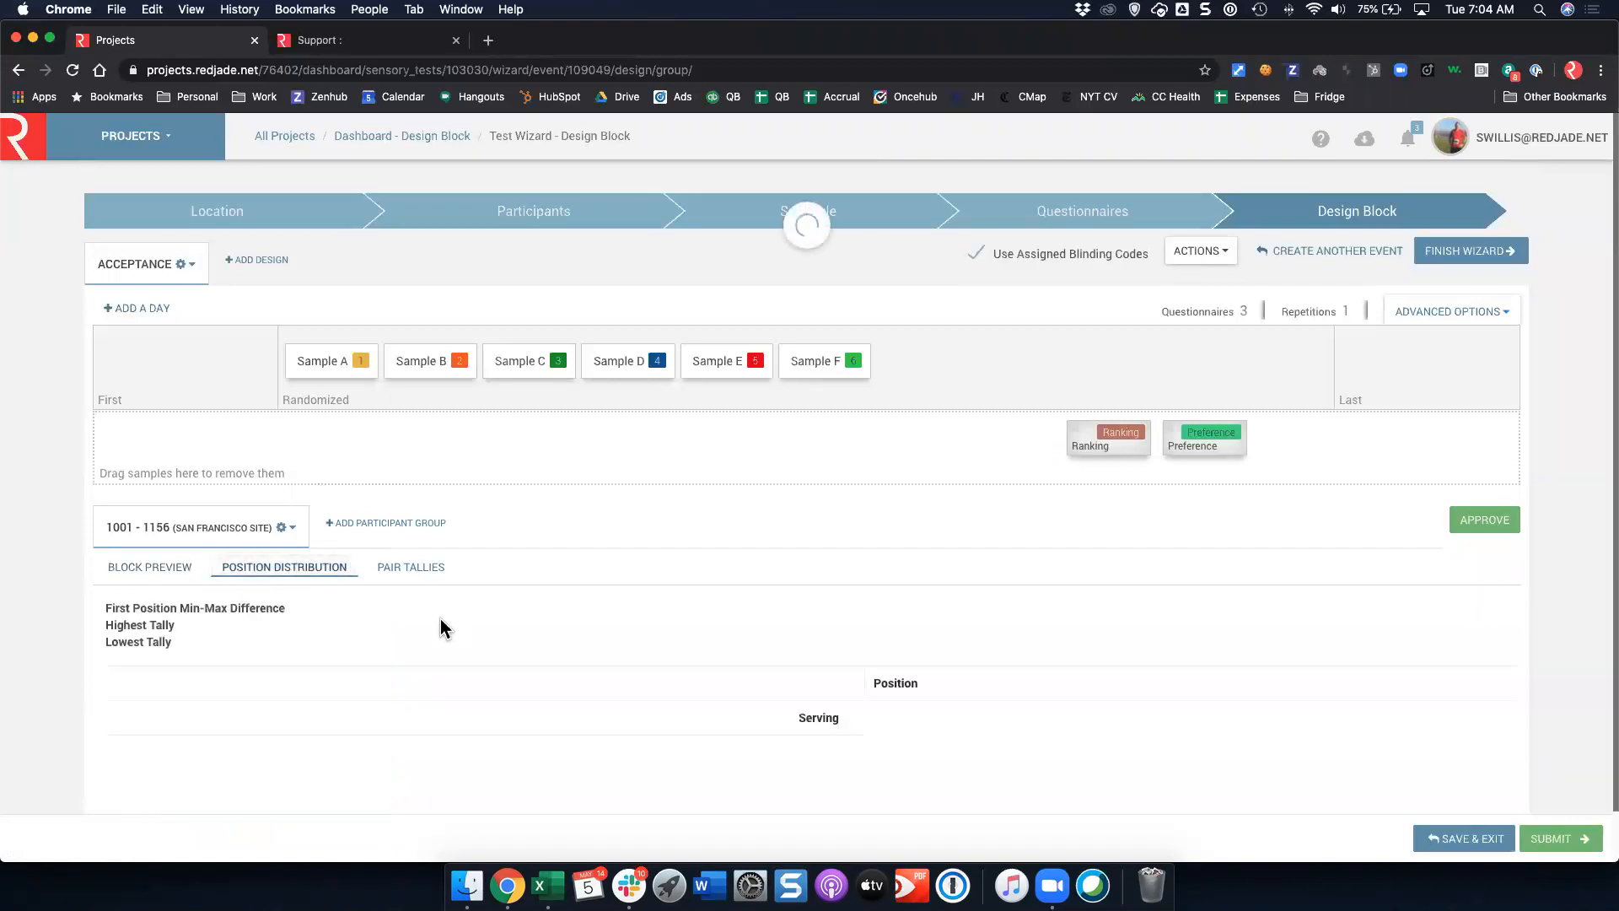
pyautogui.scroll(-1, 430, 641)
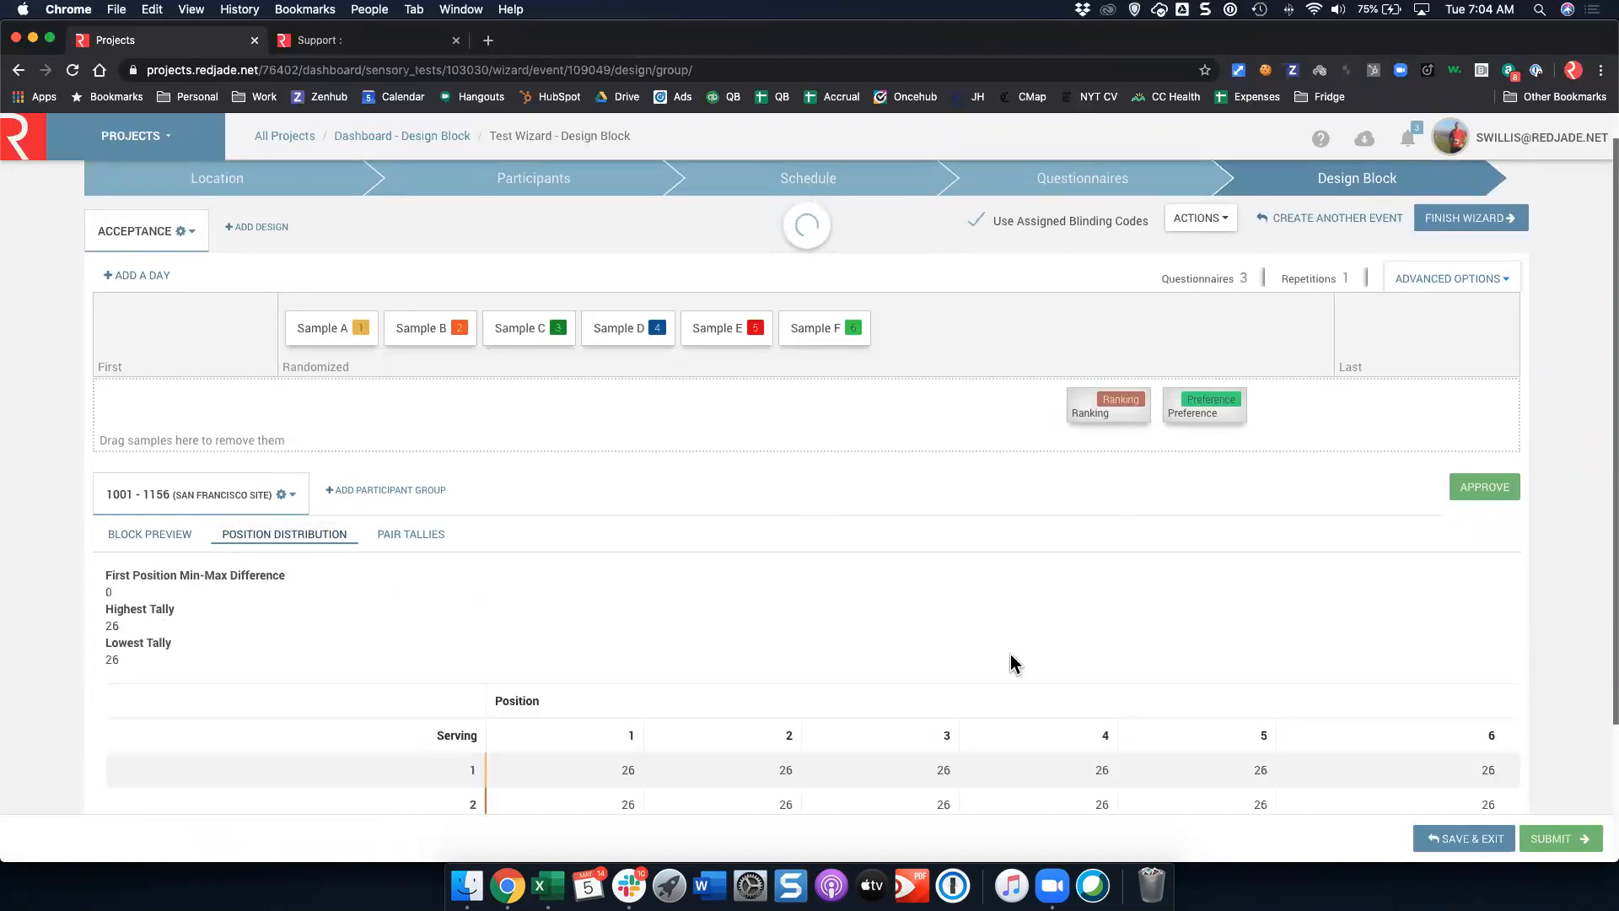
pyautogui.scroll(-4, 1008, 665)
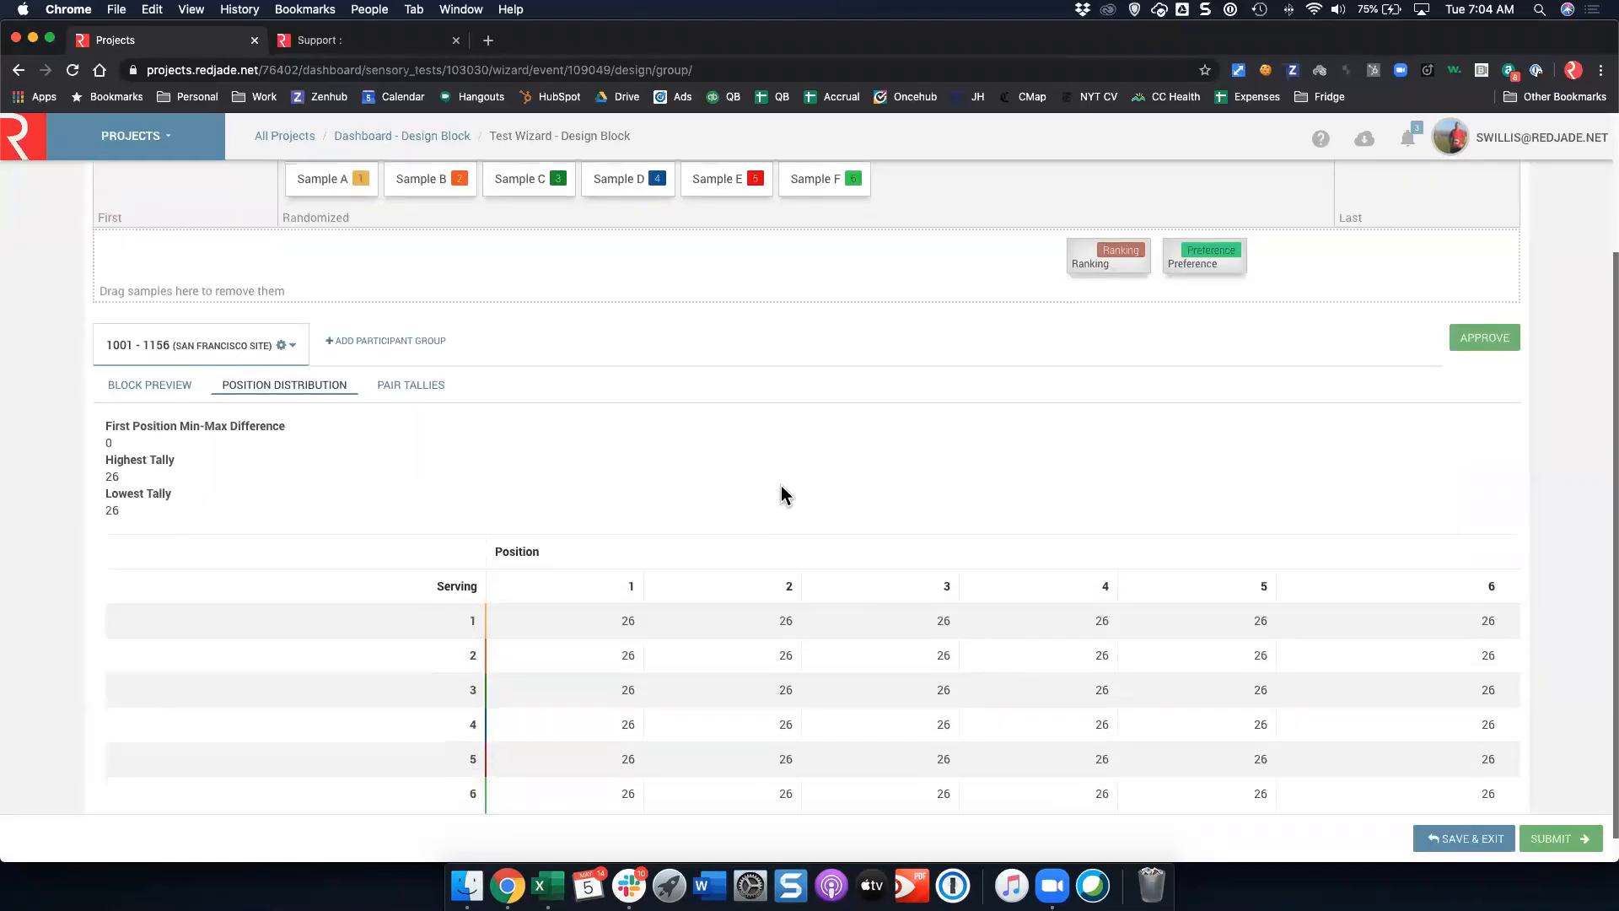
pyautogui.scroll(-1, 781, 492)
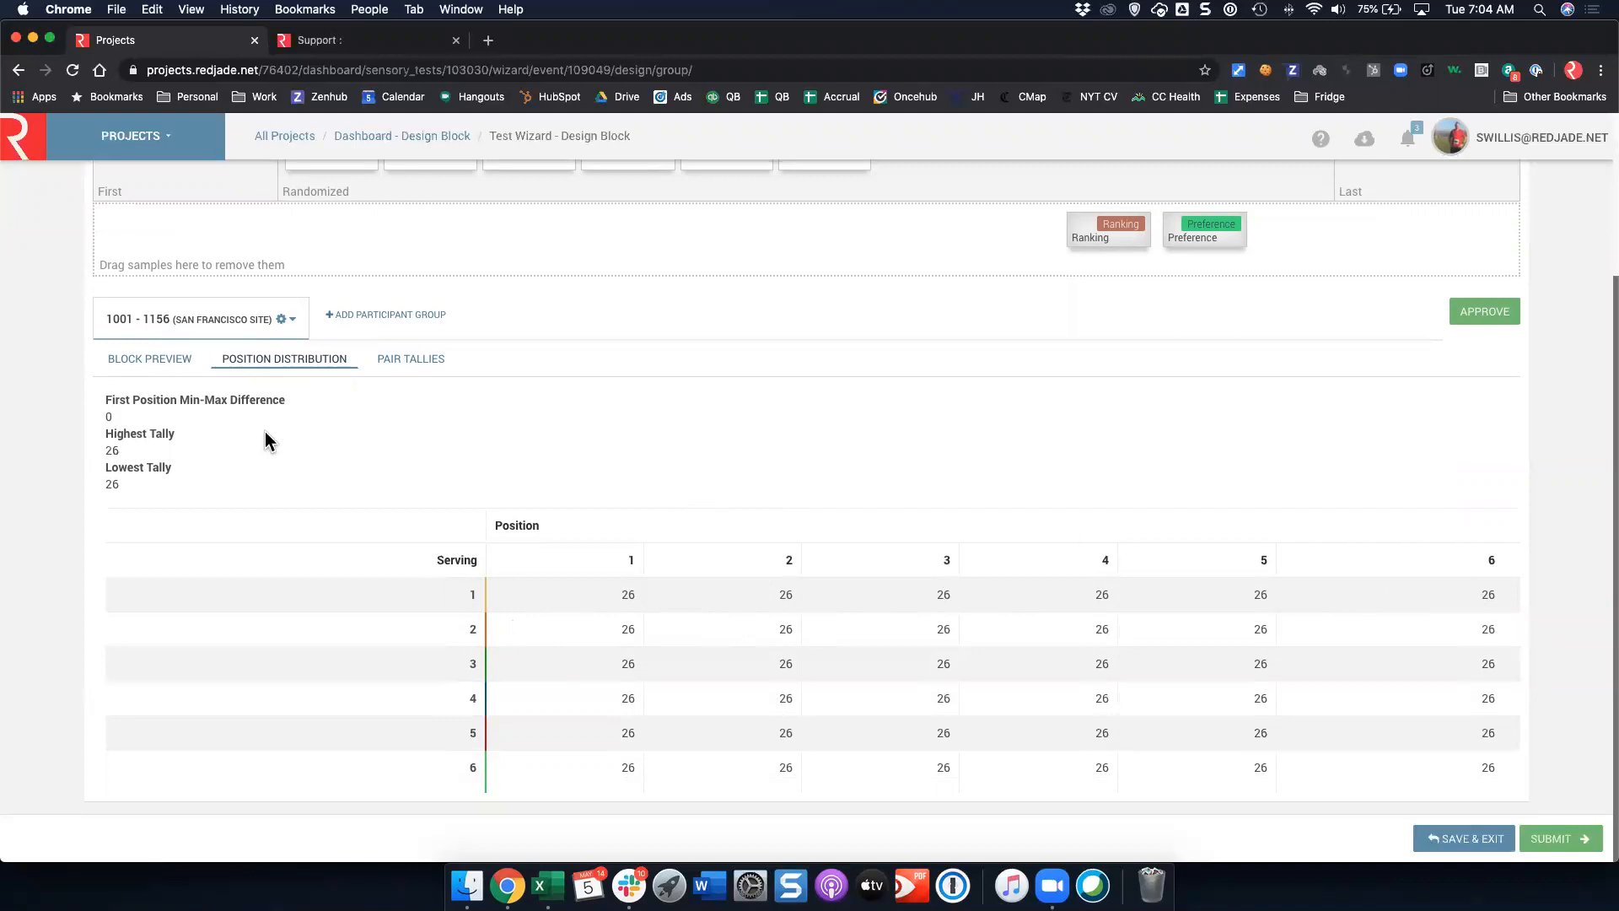
pyautogui.click(396, 361)
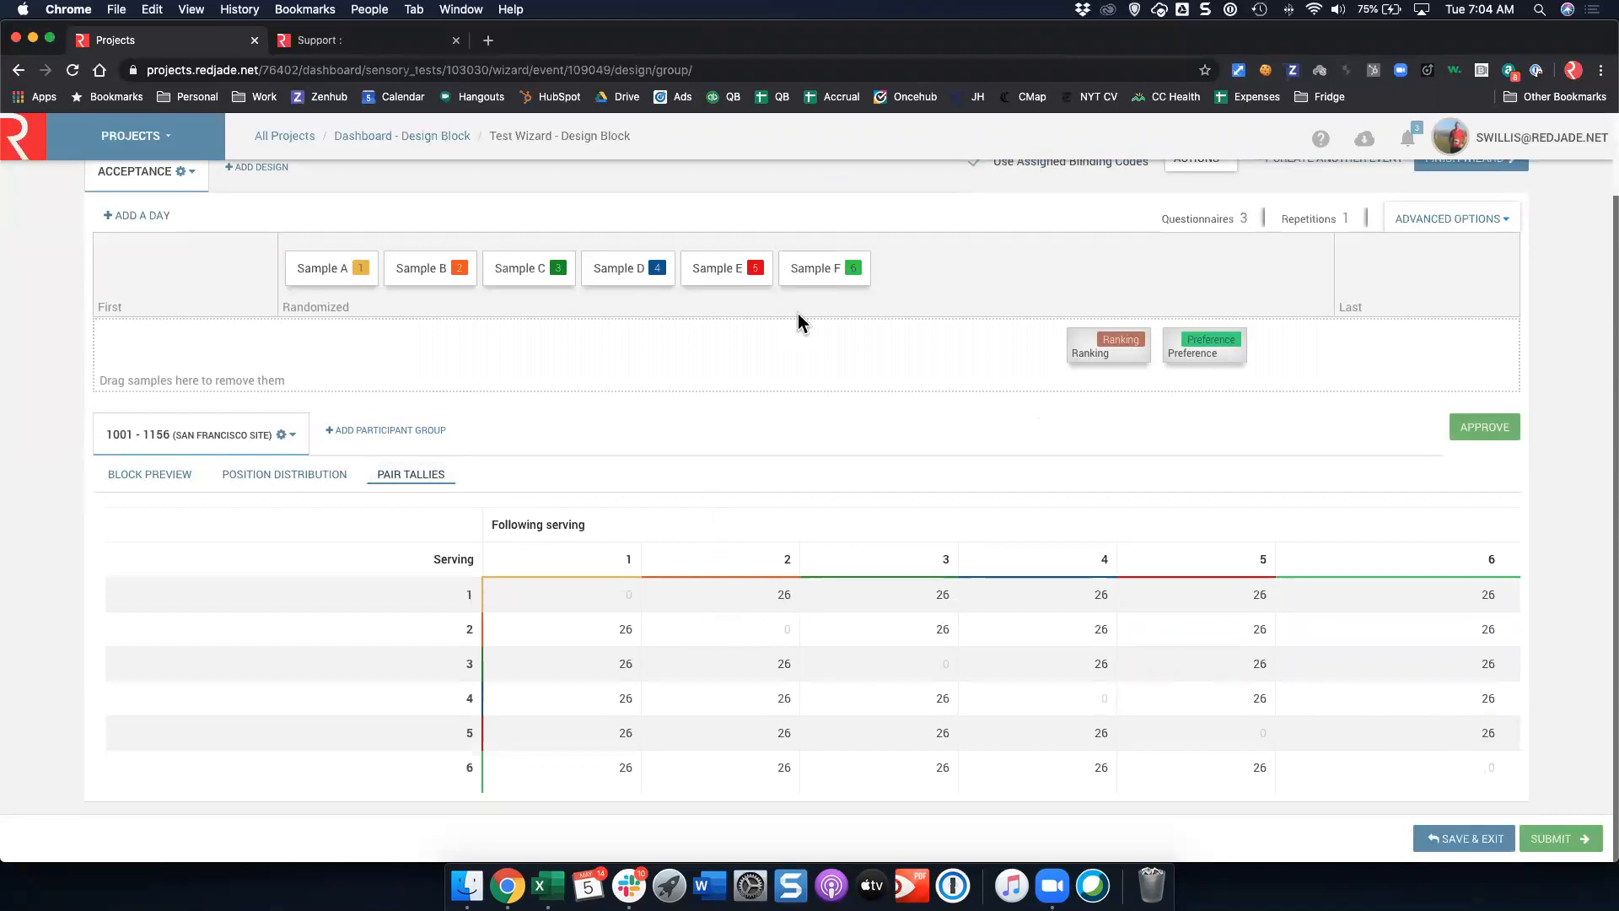
pyautogui.click(156, 476)
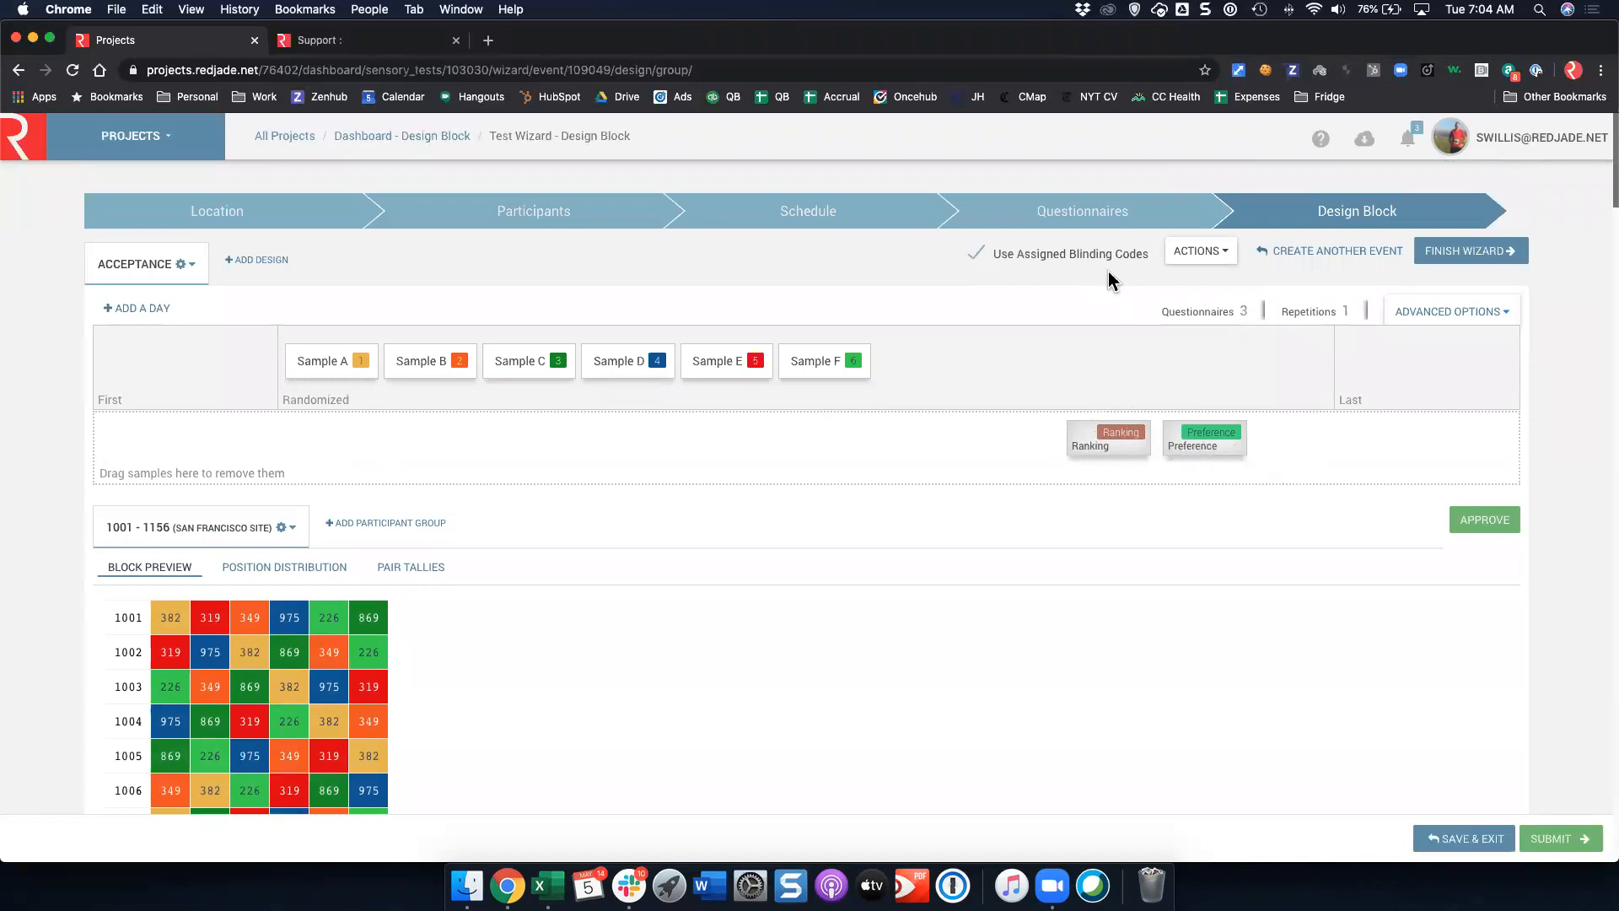
# Check the sample setup of the Product, Preference and Ranking questionnaires and return to the design block
pyautogui.click(1113, 220)
pyautogui.click(1044, 276)
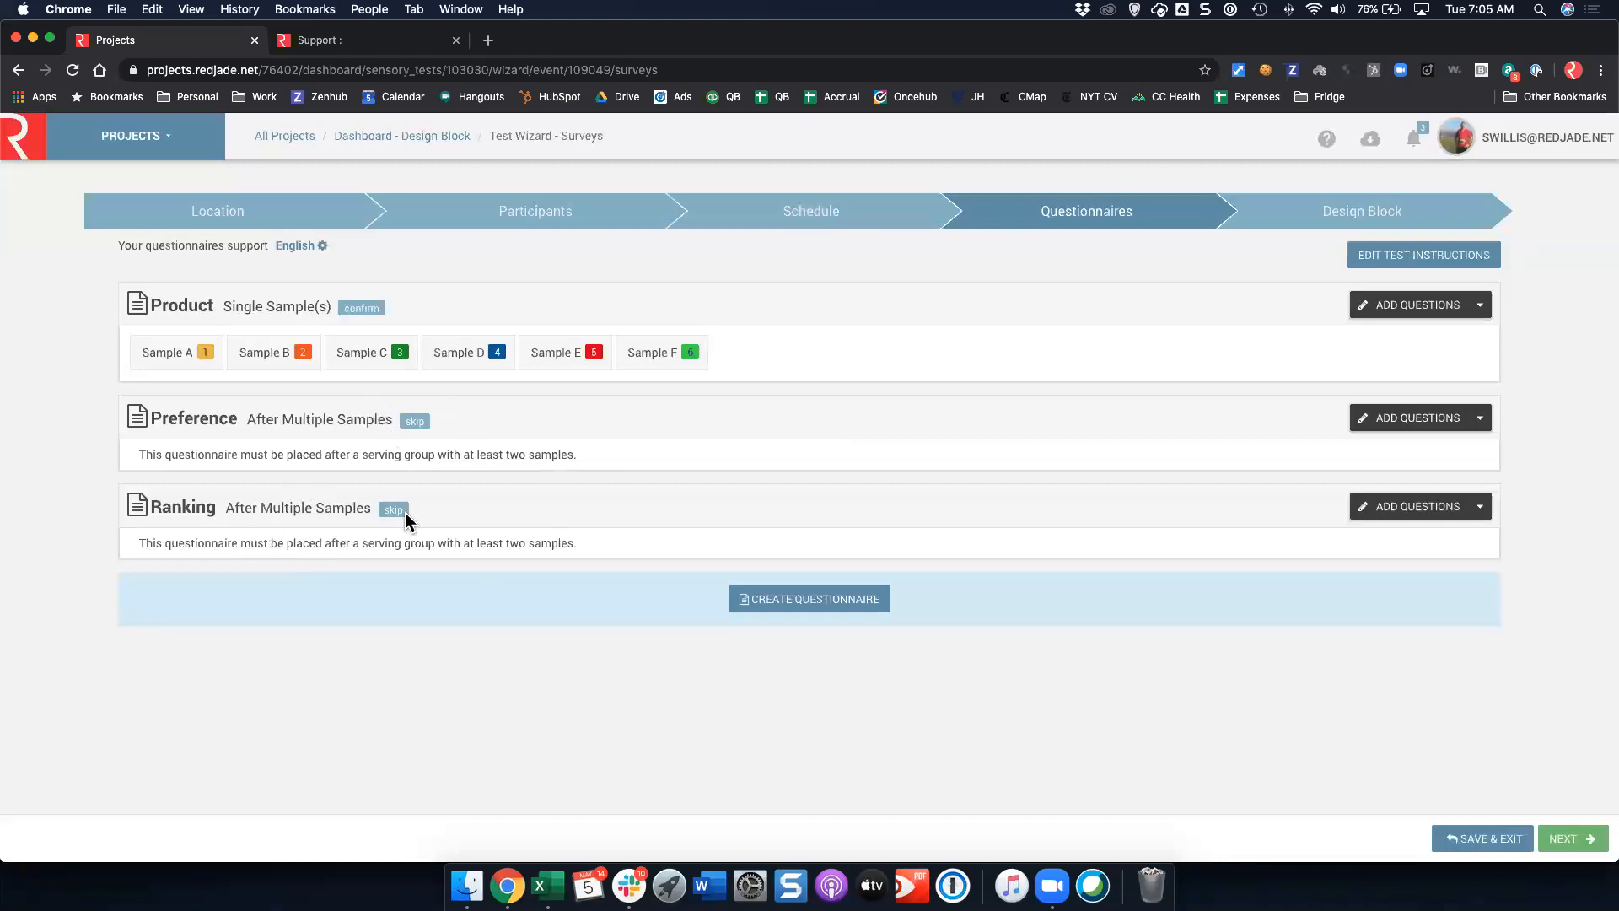
pyautogui.click(1337, 224)
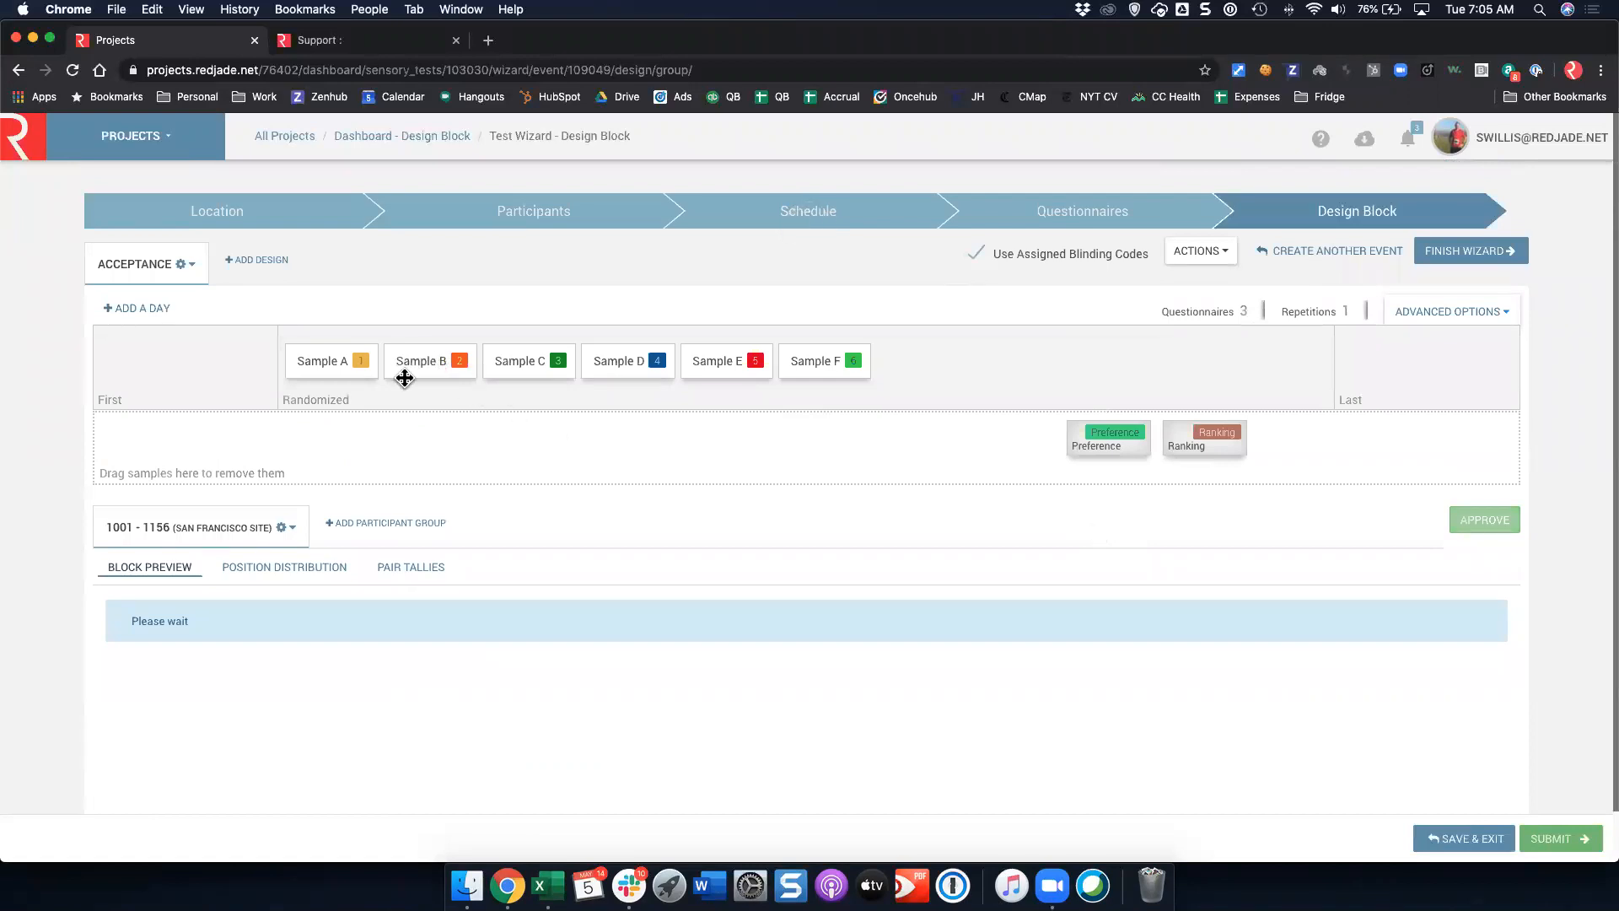
# Group Samples A, B and C and Samples E, D and F into two serving groups, and color the block by sample
pyautogui.moveTo(426, 361); pyautogui.dragTo(333, 366)
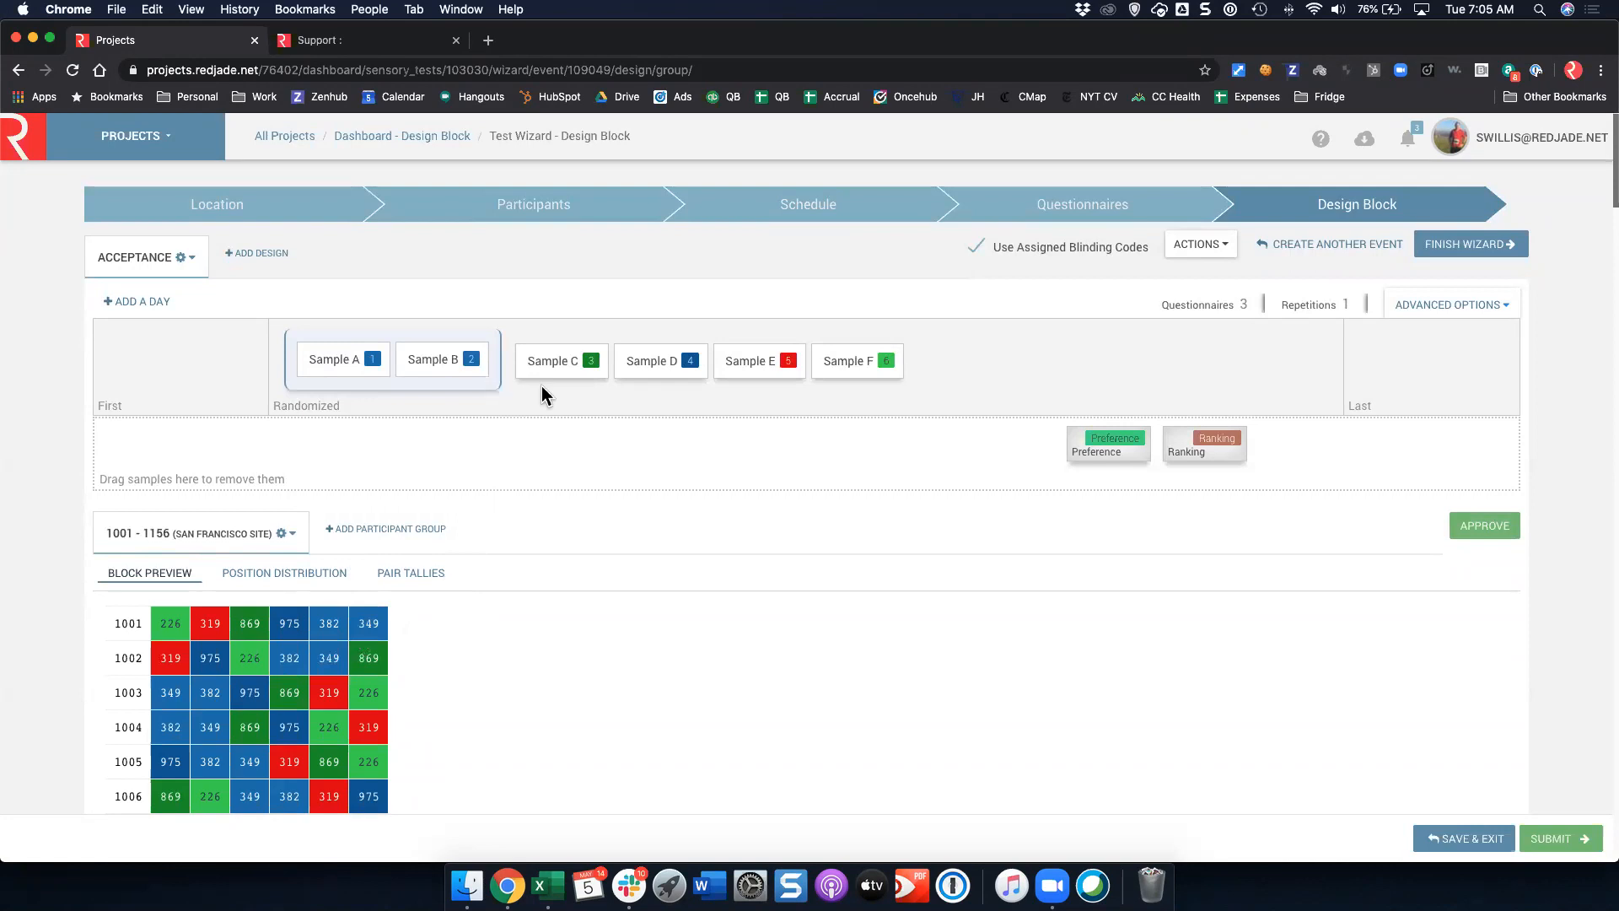
pyautogui.moveTo(577, 364); pyautogui.dragTo(426, 361)
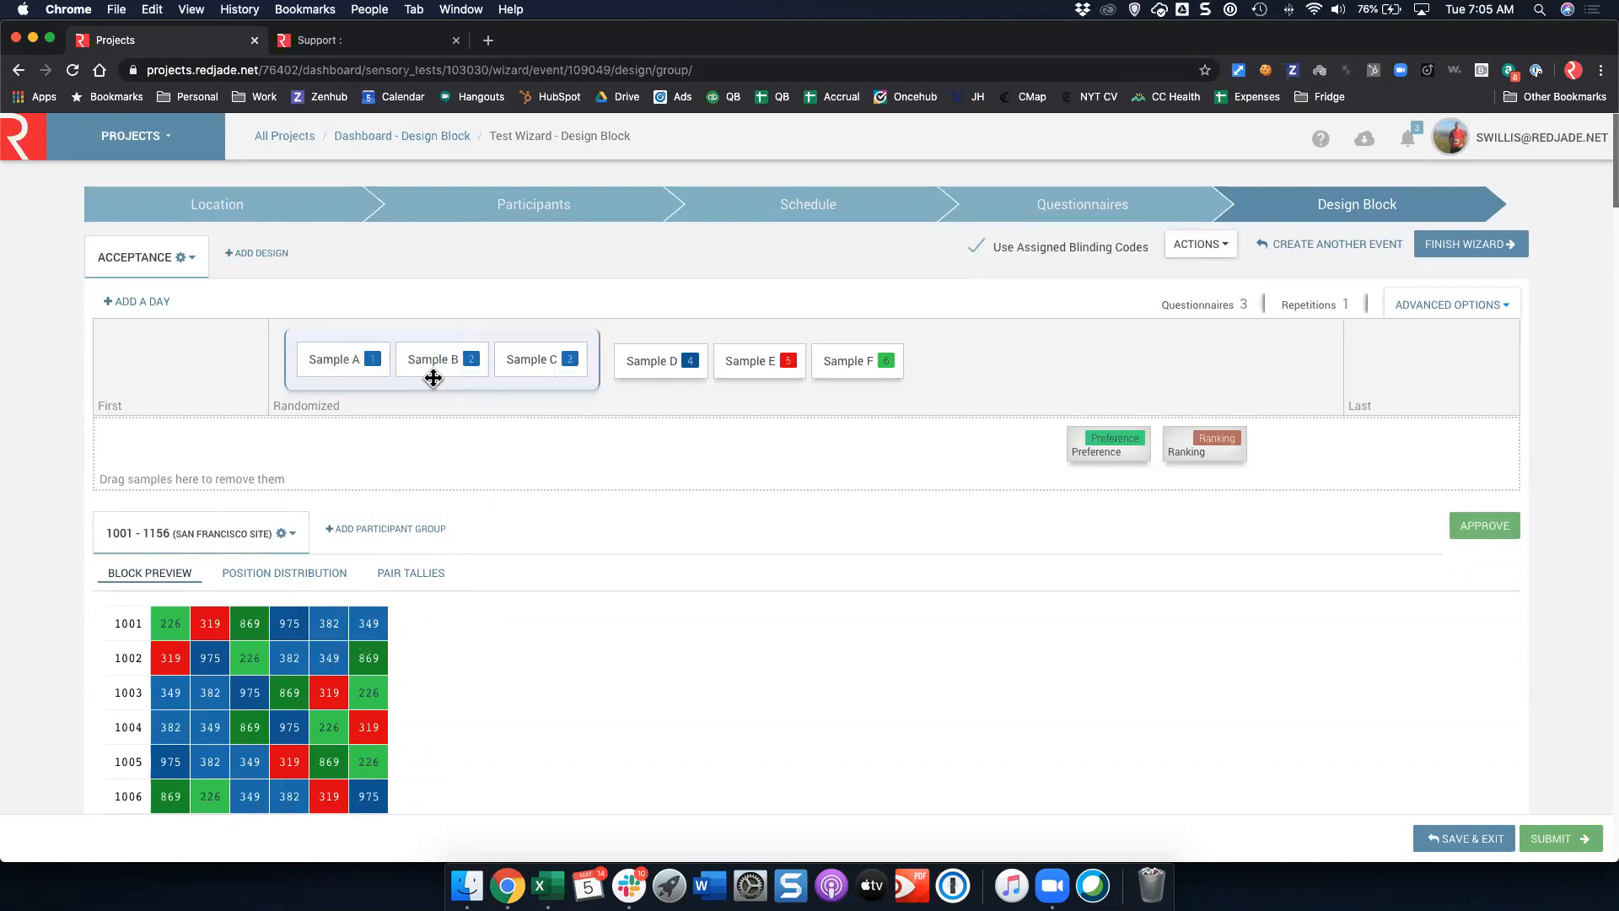
pyautogui.moveTo(635, 365); pyautogui.dragTo(755, 365)
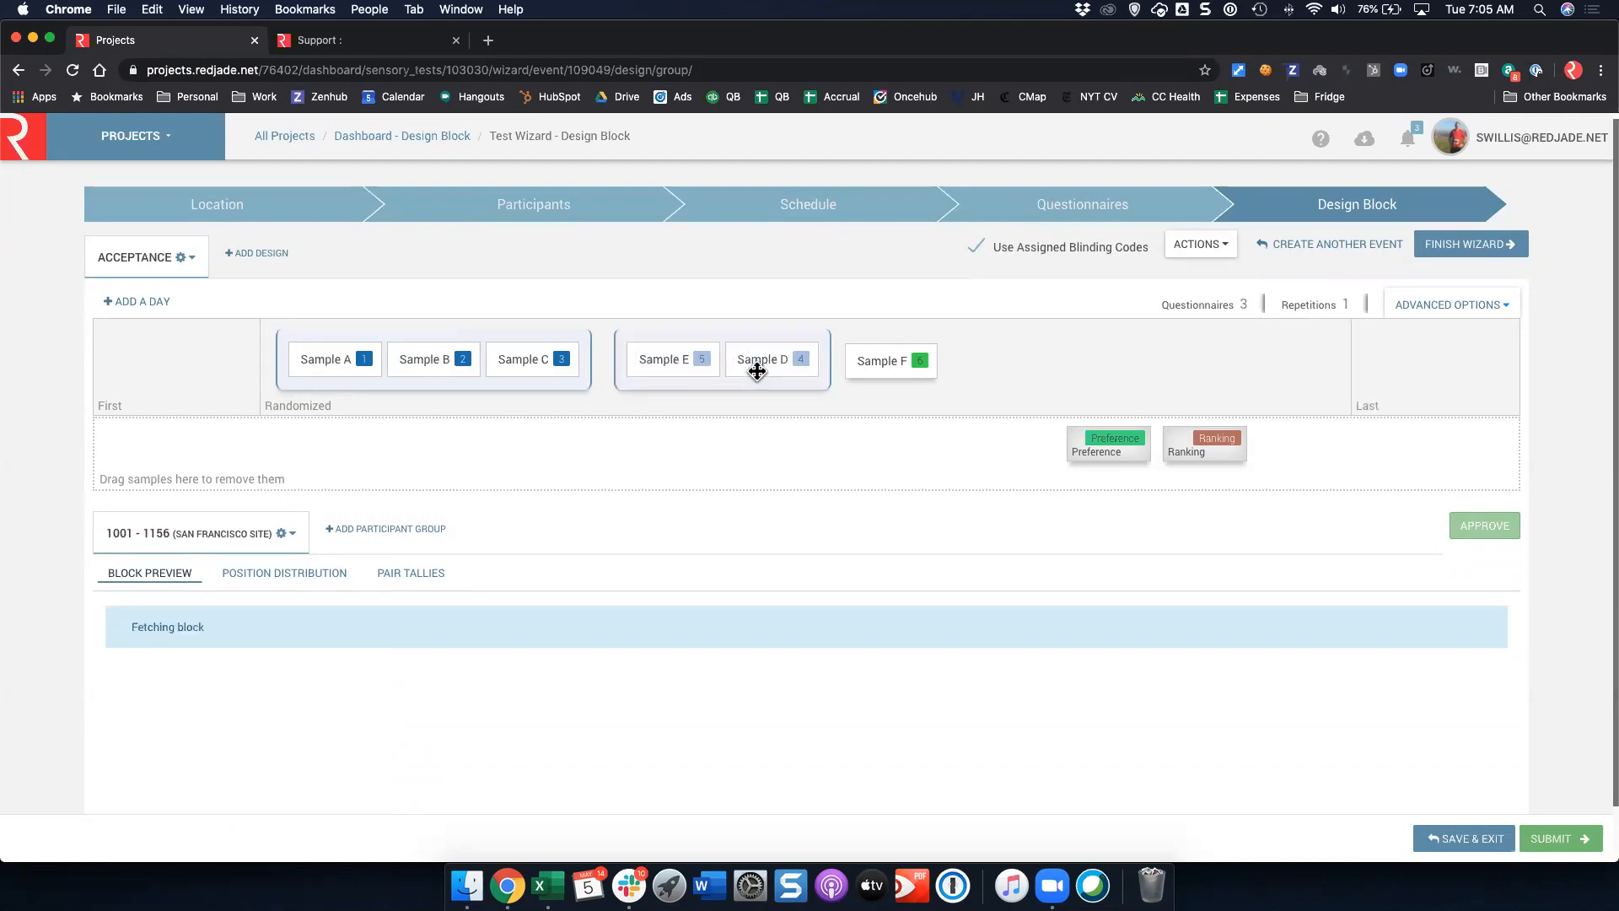
pyautogui.moveTo(885, 362); pyautogui.dragTo(737, 351)
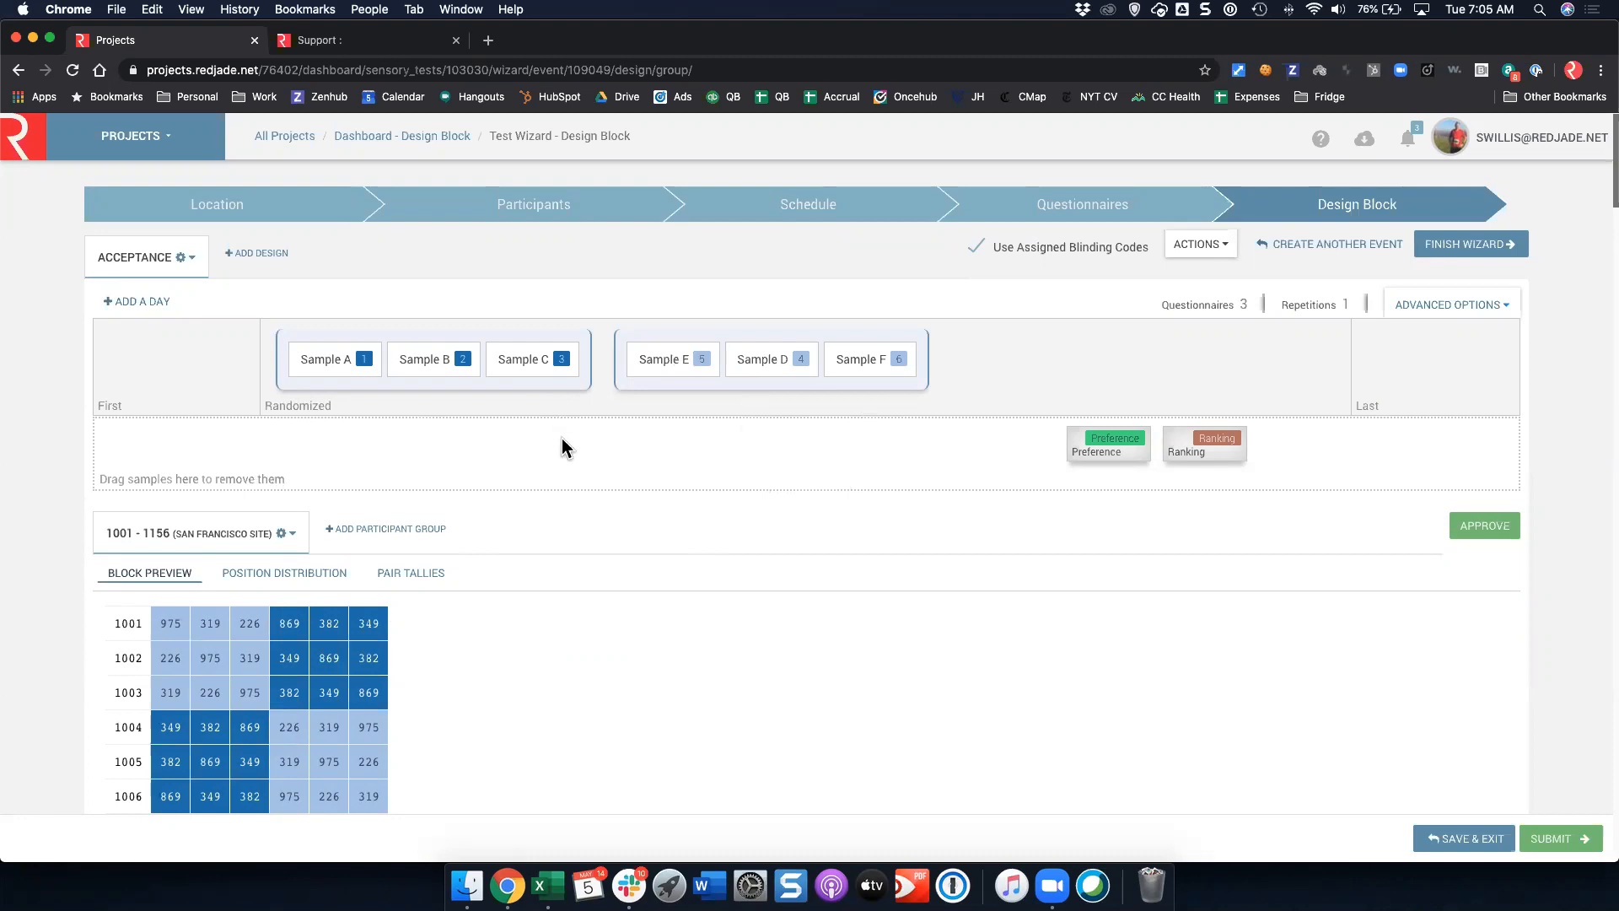
pyautogui.click(1216, 249)
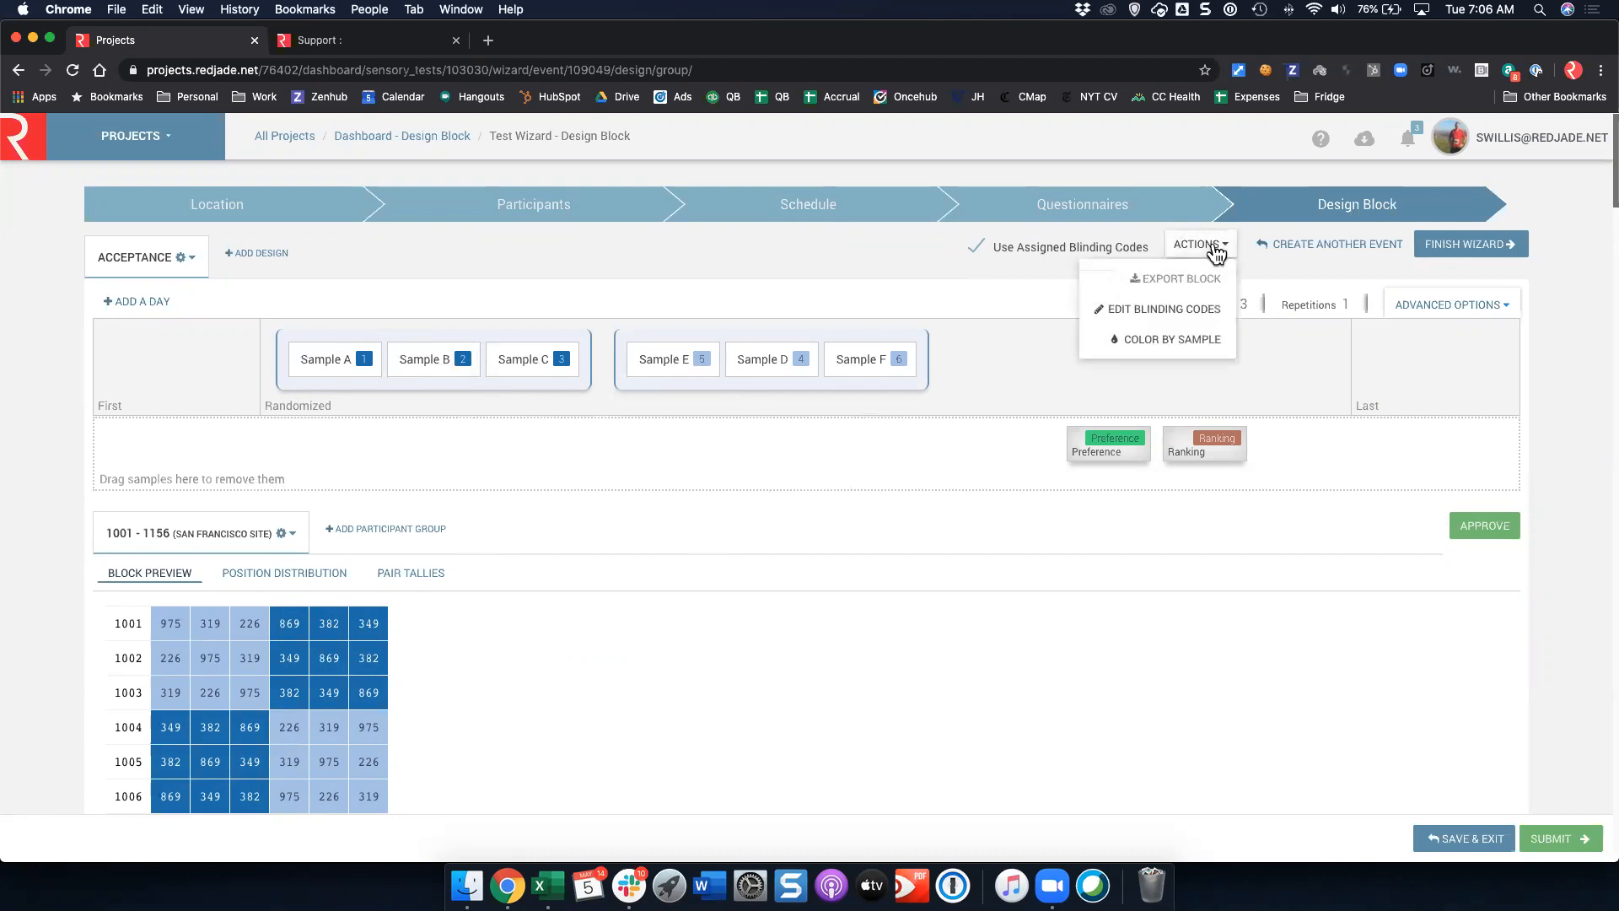
pyautogui.click(1209, 340)
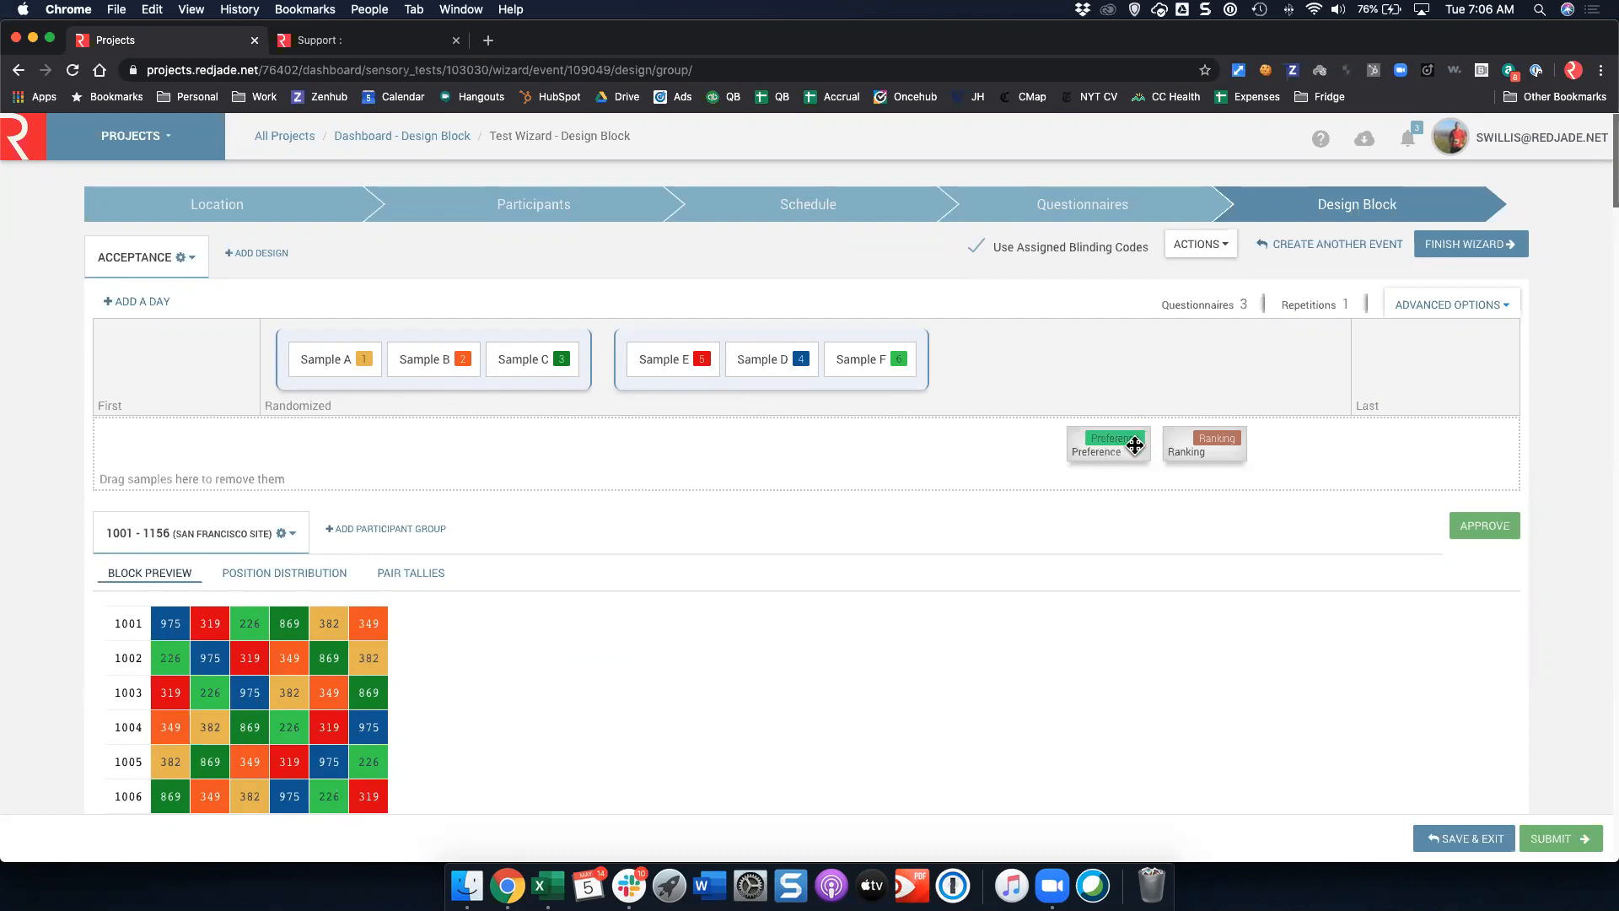
# Place the Preference questionnaire after the A-B-C group and Ranking after the E-D-F group, and approve the design
pyautogui.moveTo(1131, 441); pyautogui.dragTo(591, 372)
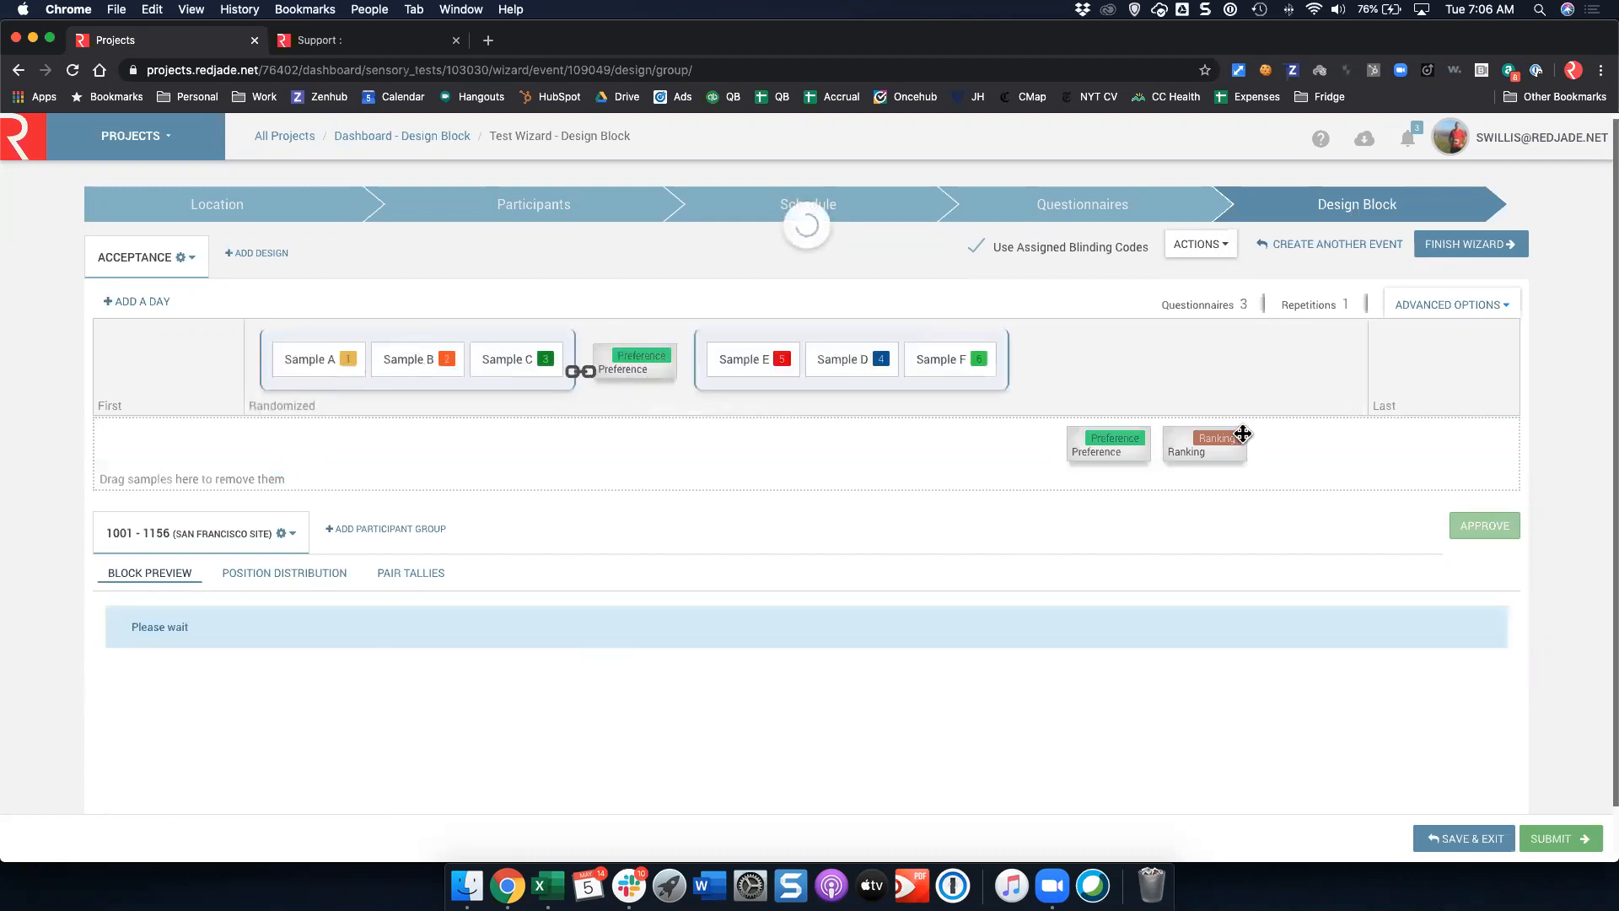
pyautogui.moveTo(1231, 440); pyautogui.dragTo(1021, 379)
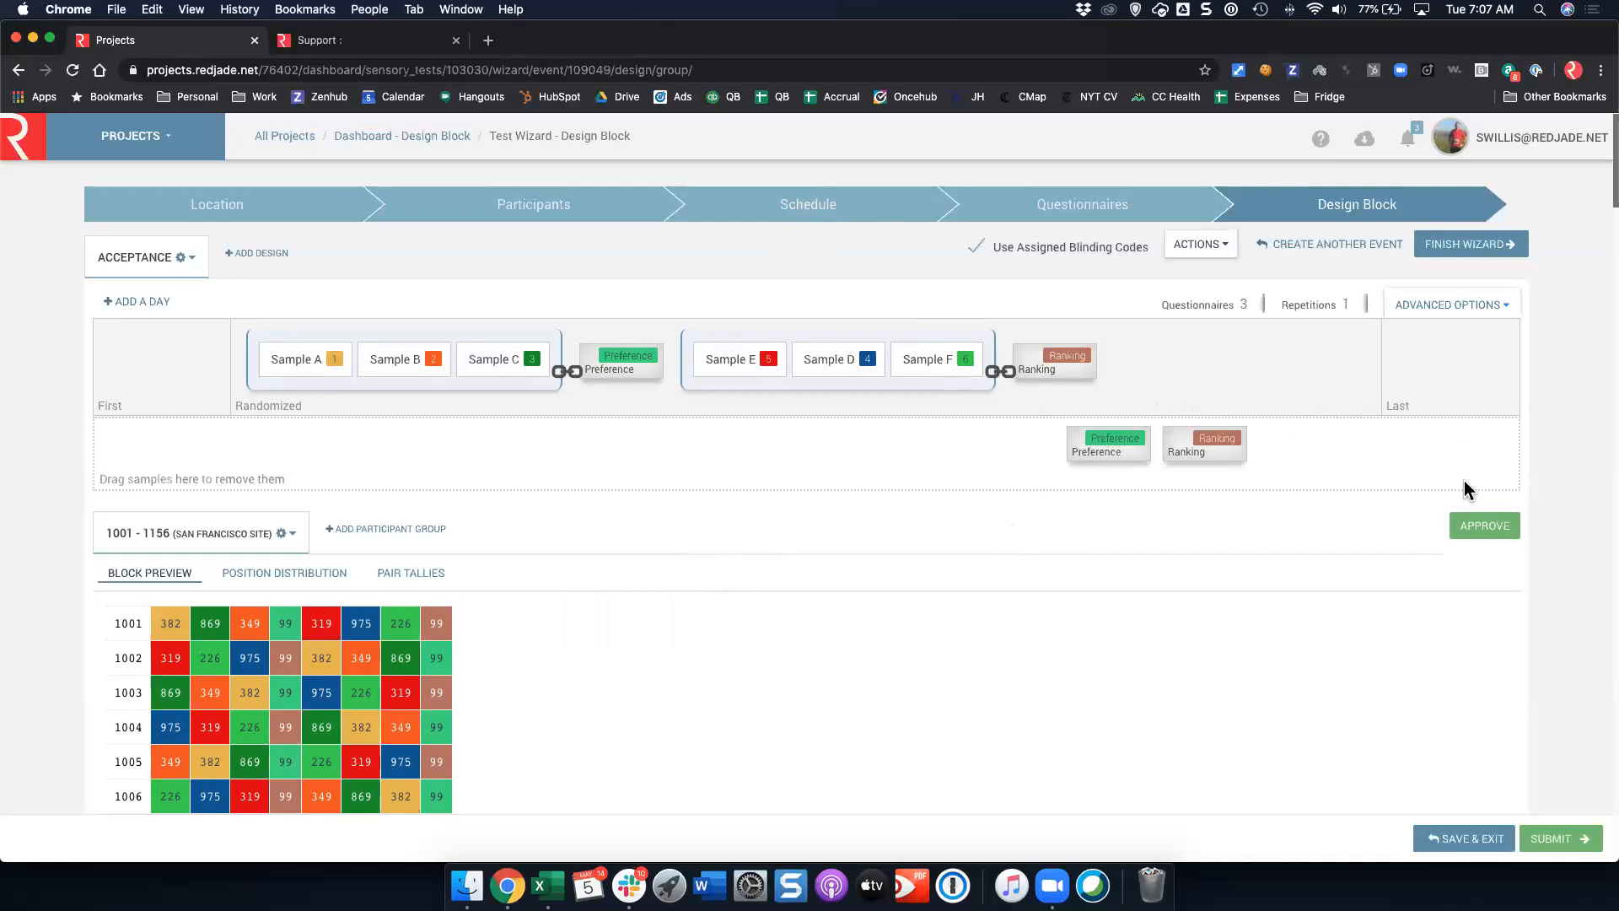
pyautogui.click(1483, 528)
# Create a questionnaire for the test by copying the existing Demos questionnaire of October 7, 2019
pyautogui.click(1114, 207)
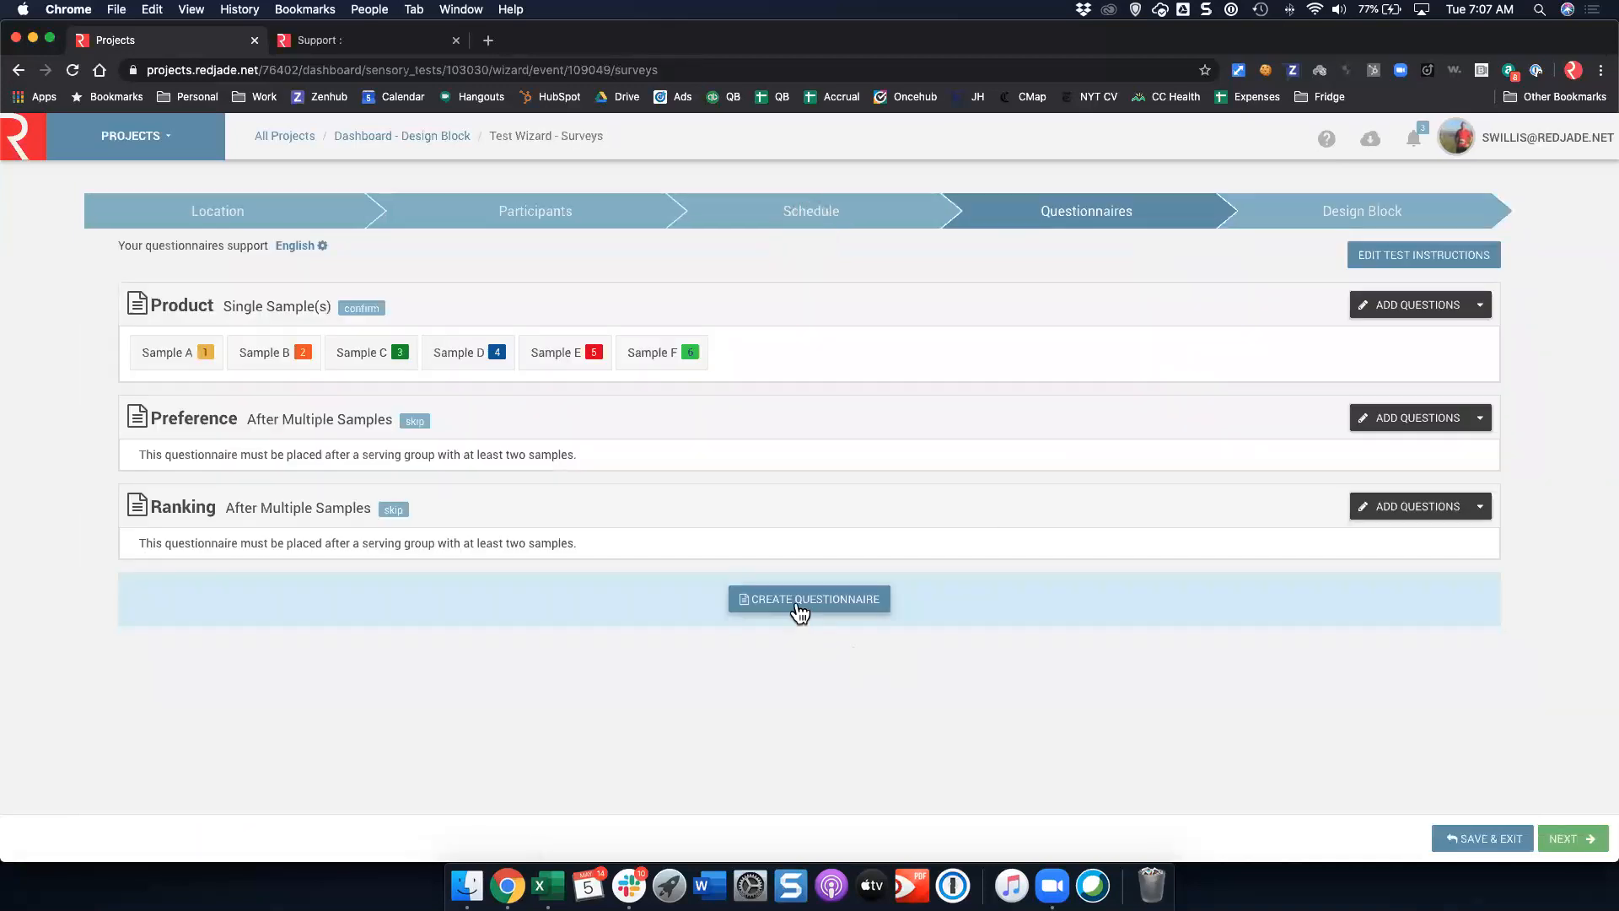
pyautogui.click(801, 602)
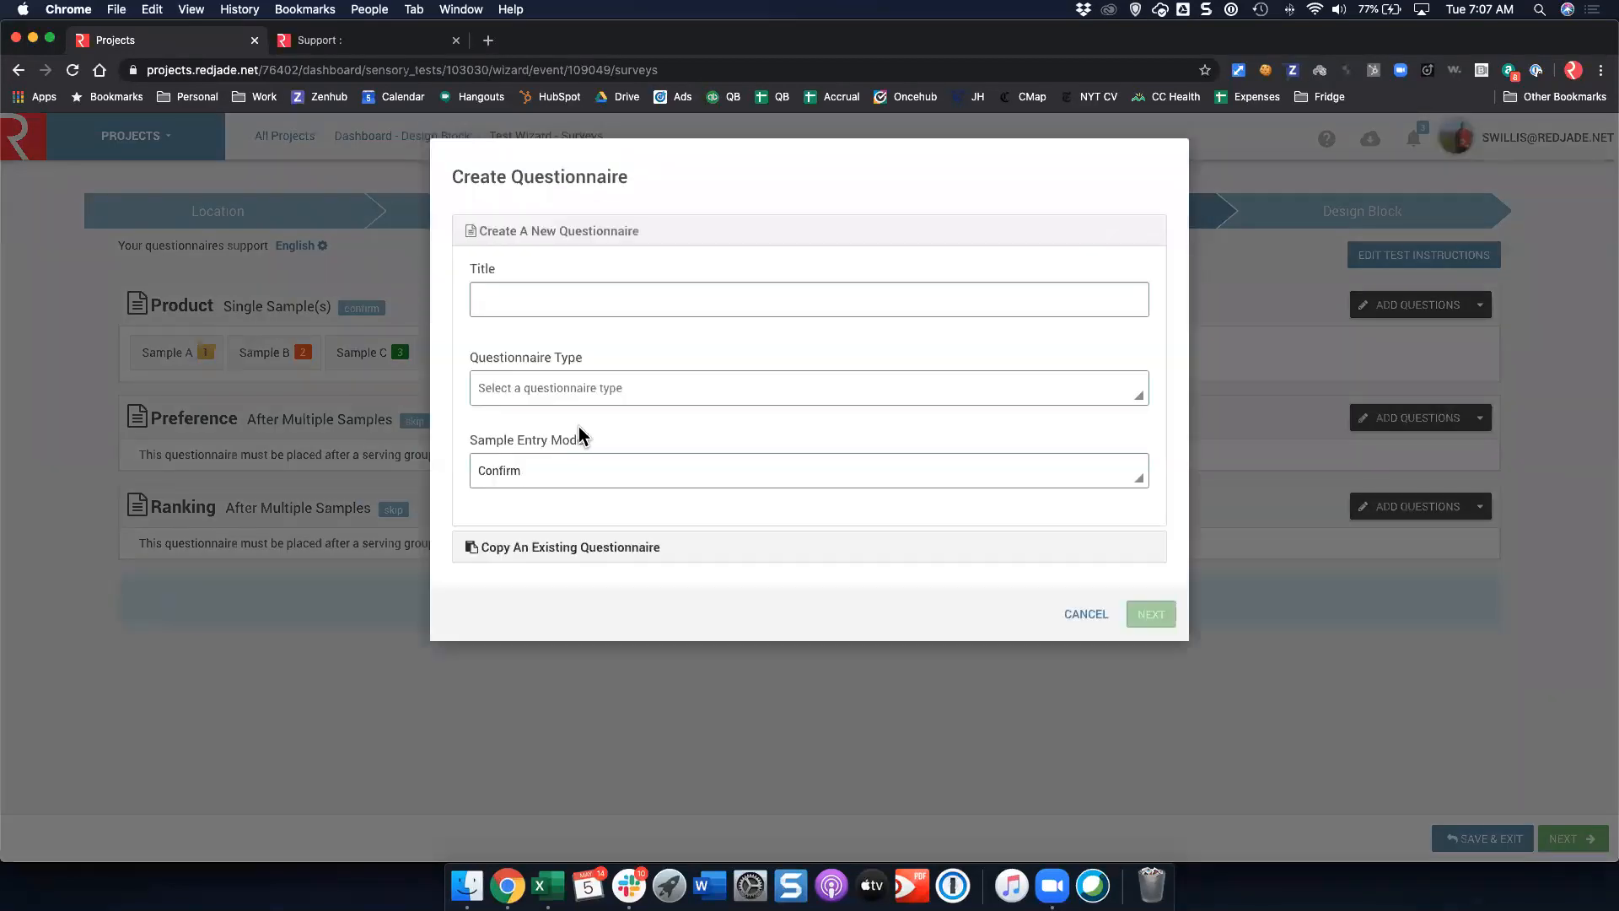
pyautogui.click(563, 549)
pyautogui.click(567, 329)
pyautogui.write('Demos')
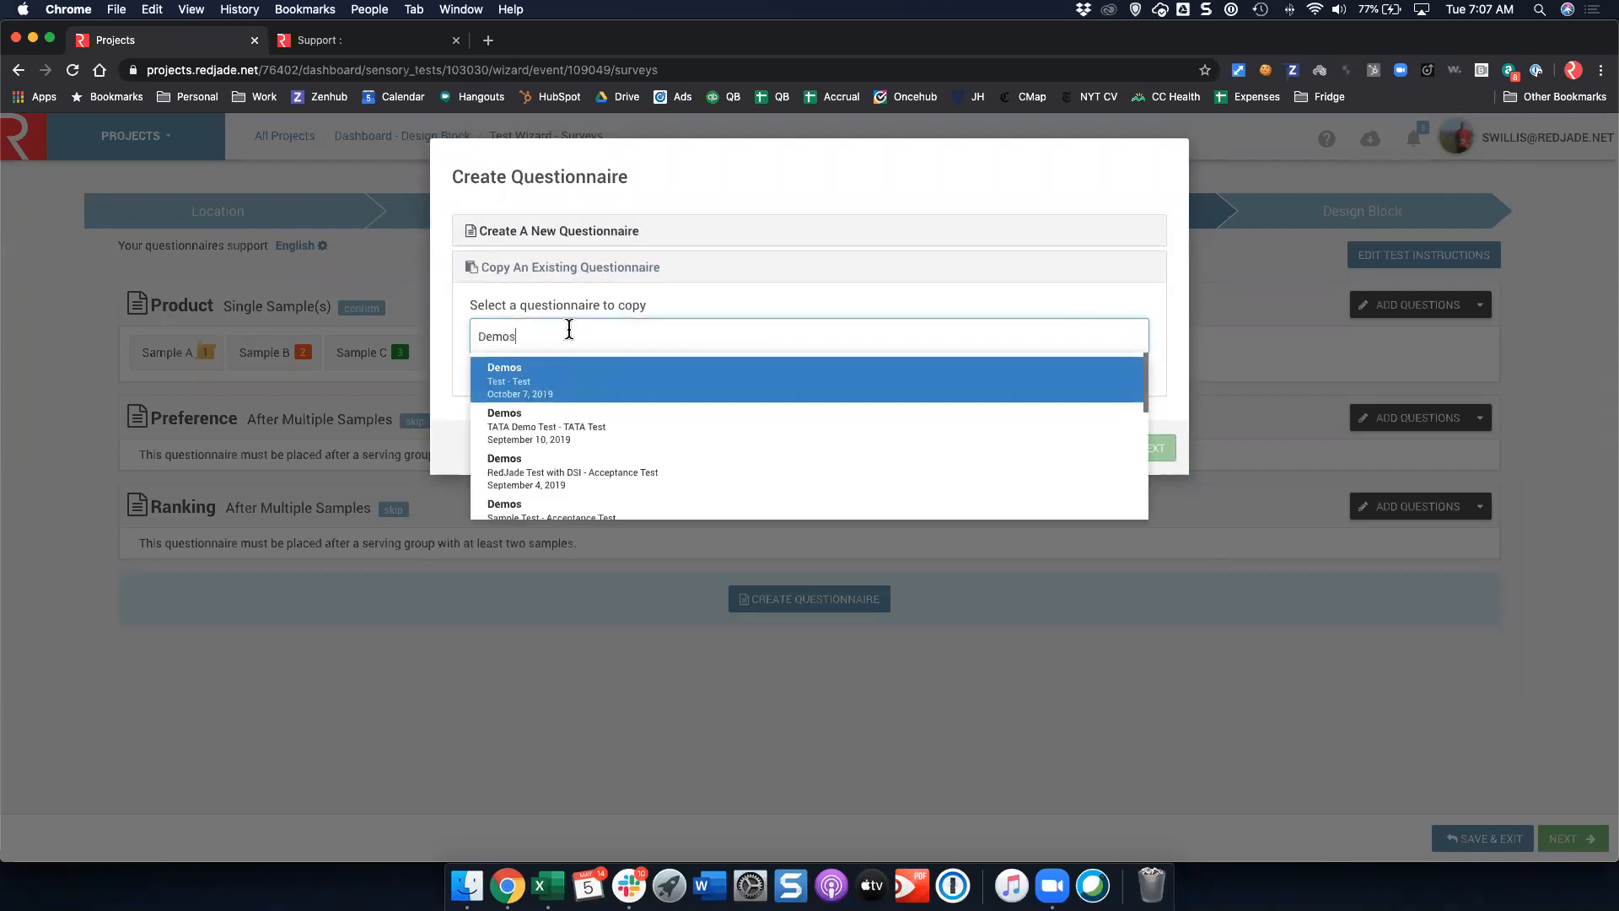
pyautogui.click(544, 383)
pyautogui.click(1133, 446)
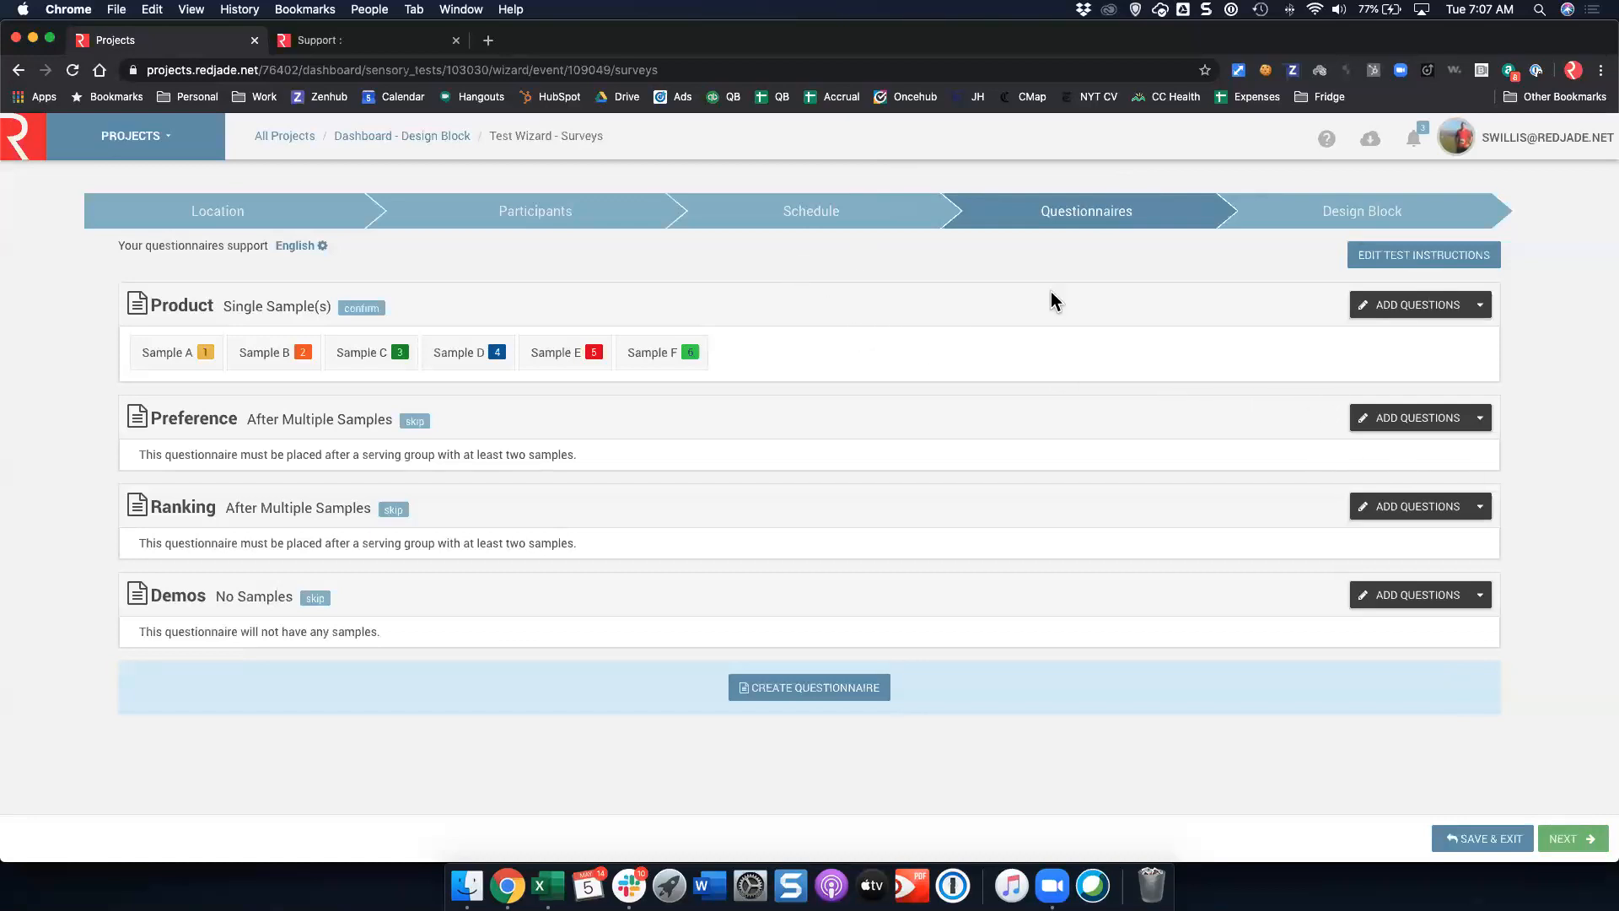
# Add the Demos questionnaire to the design block, place it first ahead of the randomized groups, and approve the design
pyautogui.click(1357, 213)
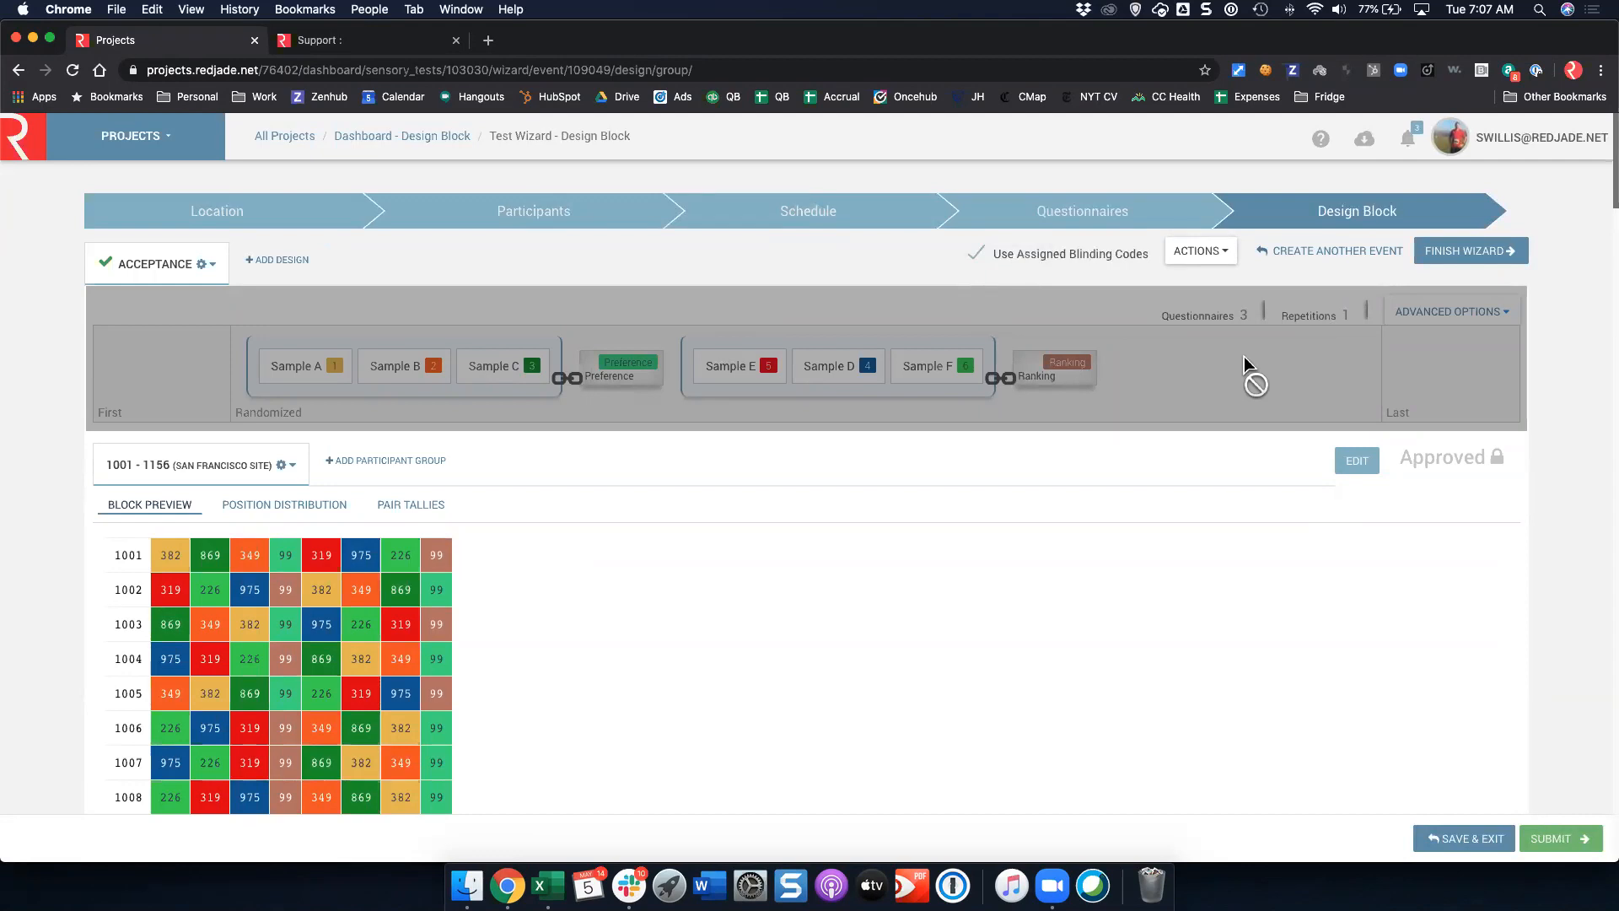
pyautogui.click(1371, 477)
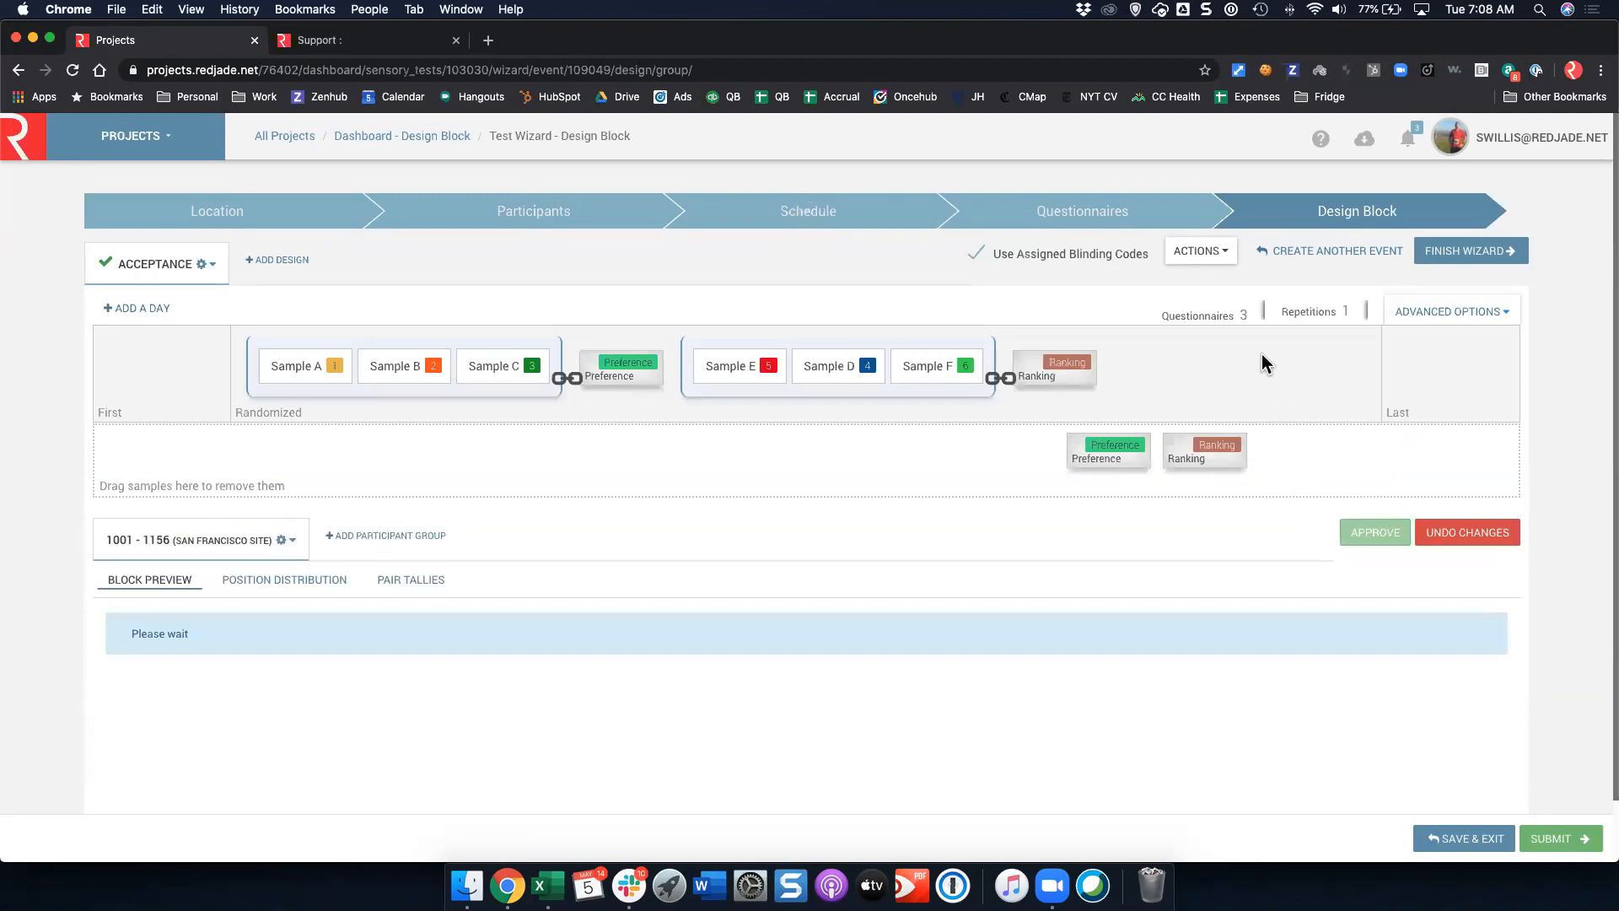
pyautogui.click(1209, 321)
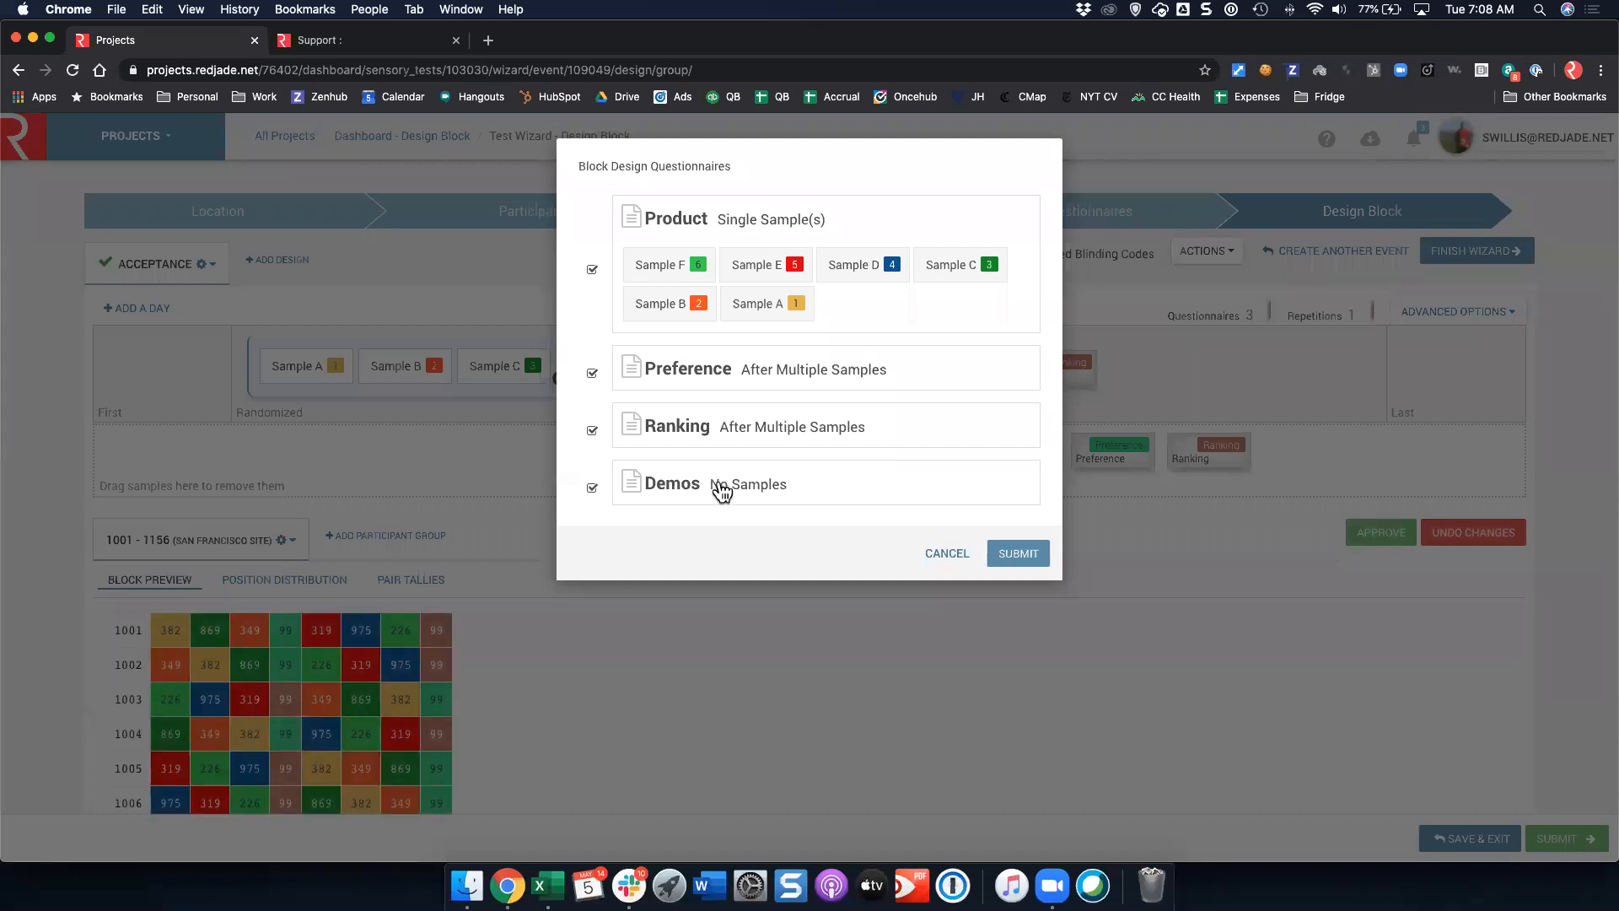
pyautogui.click(1001, 550)
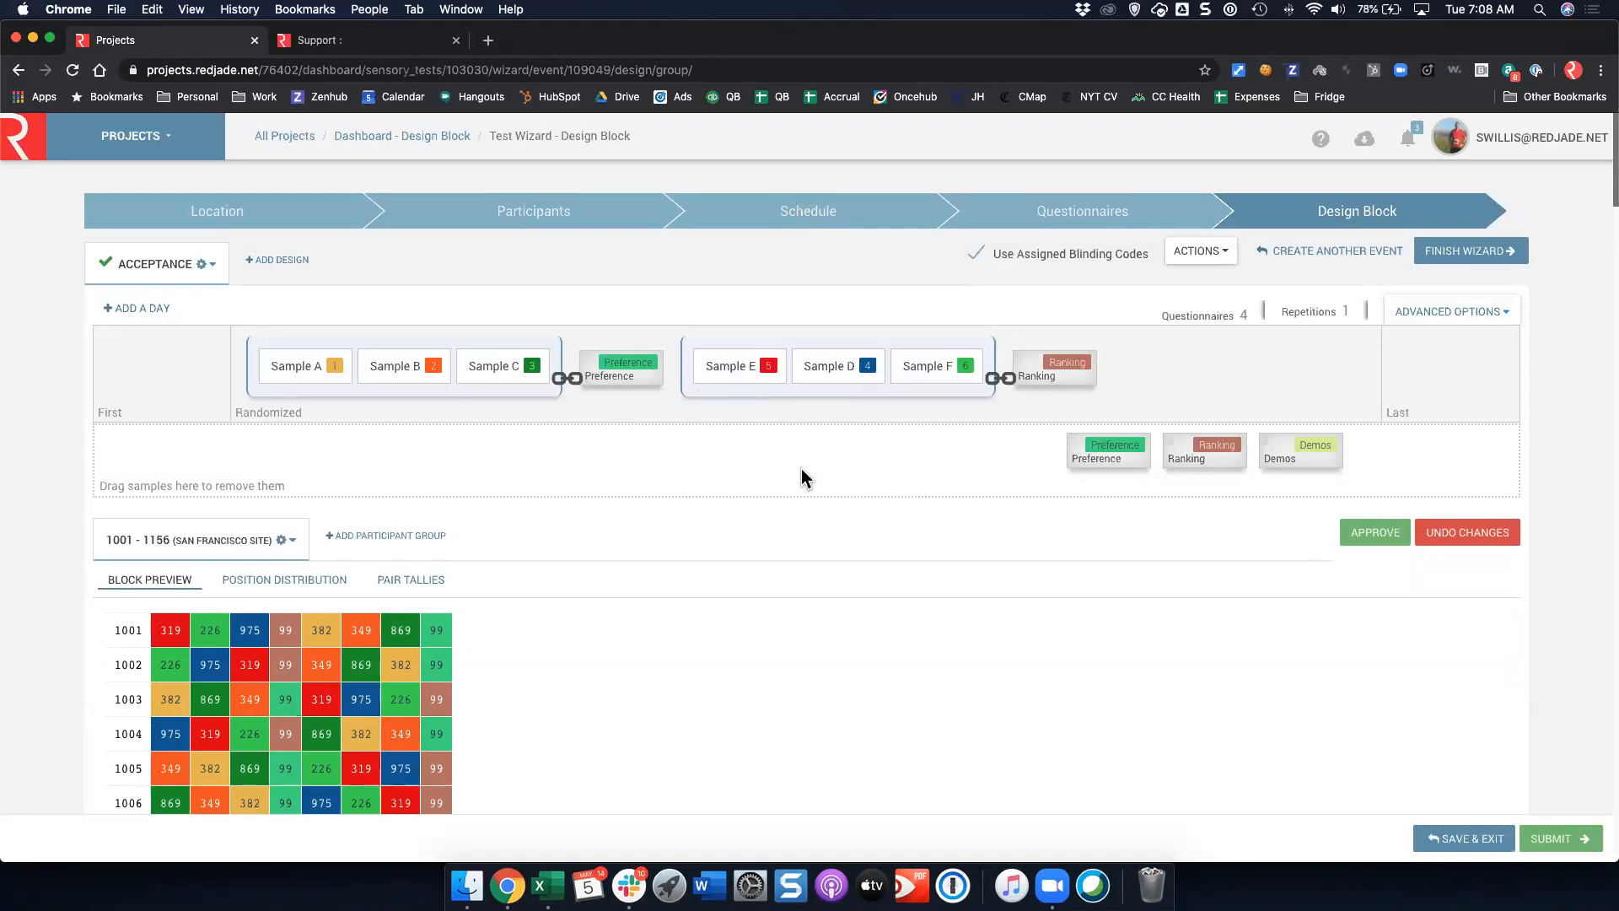
pyautogui.moveTo(1319, 459); pyautogui.dragTo(160, 371)
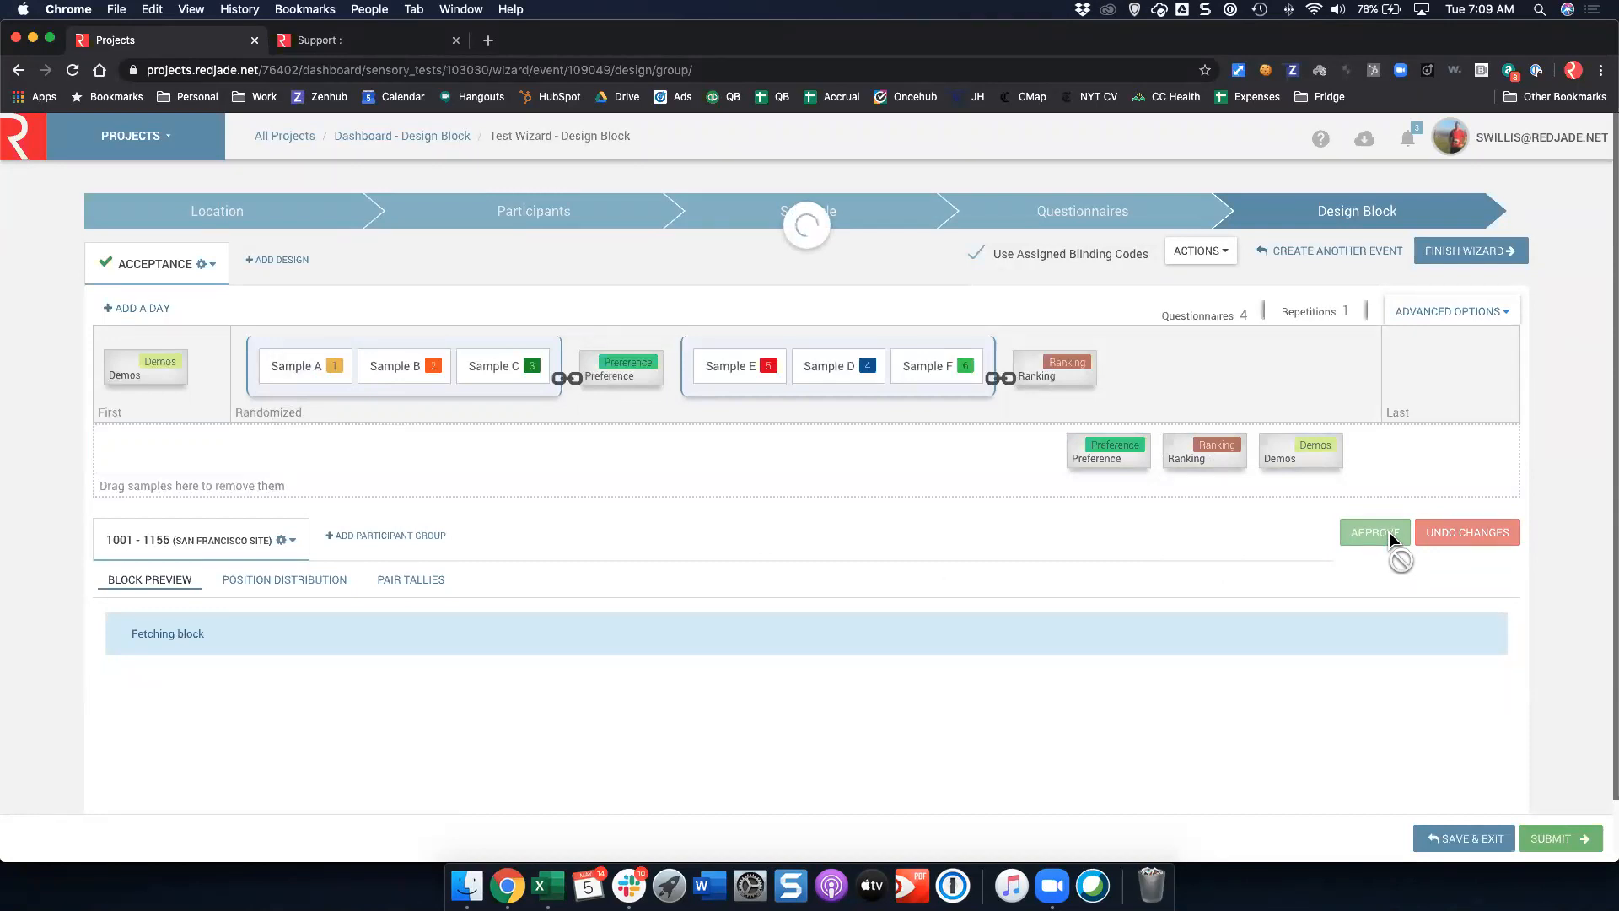
pyautogui.click(1387, 533)
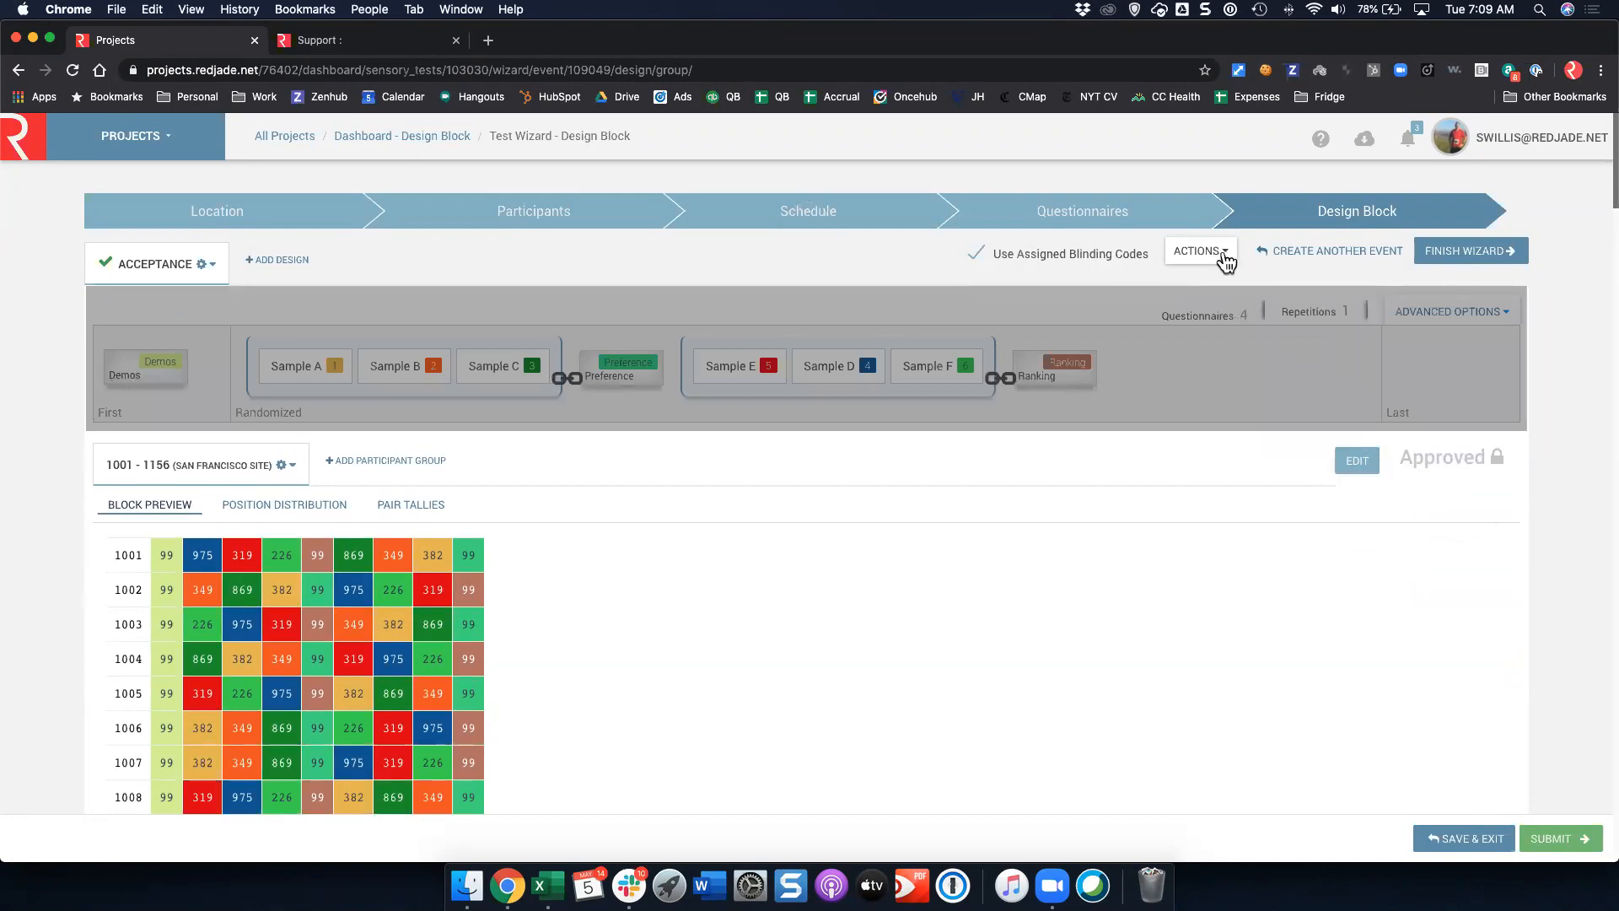
# Unlock the approved design for editing and set the block's wave size to 8
pyautogui.click(1359, 463)
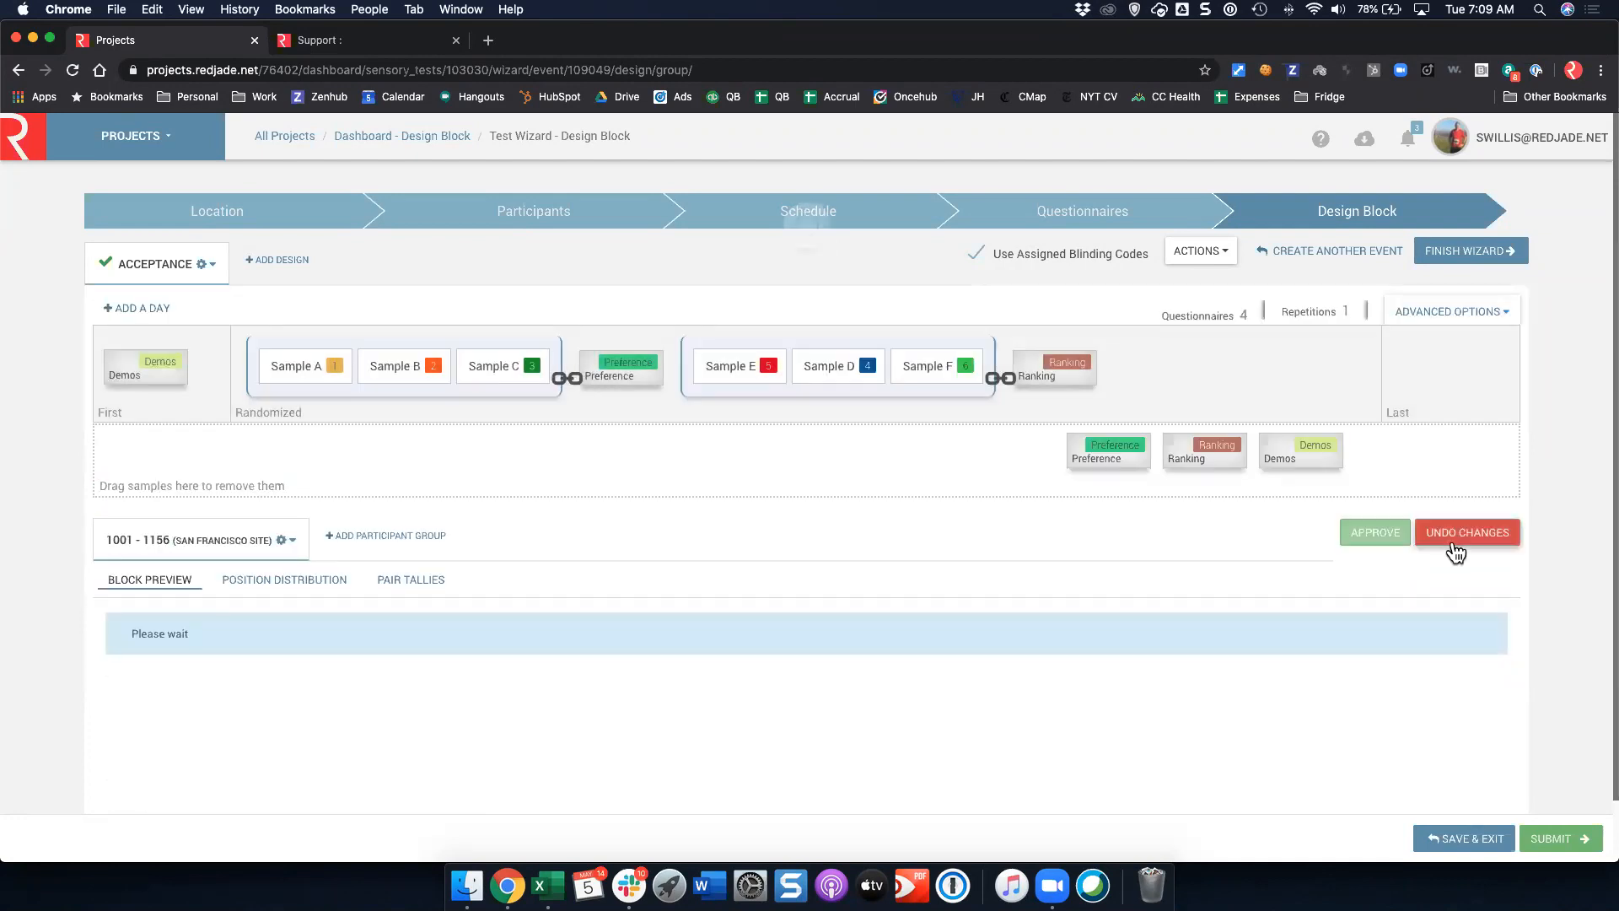
pyautogui.click(1475, 321)
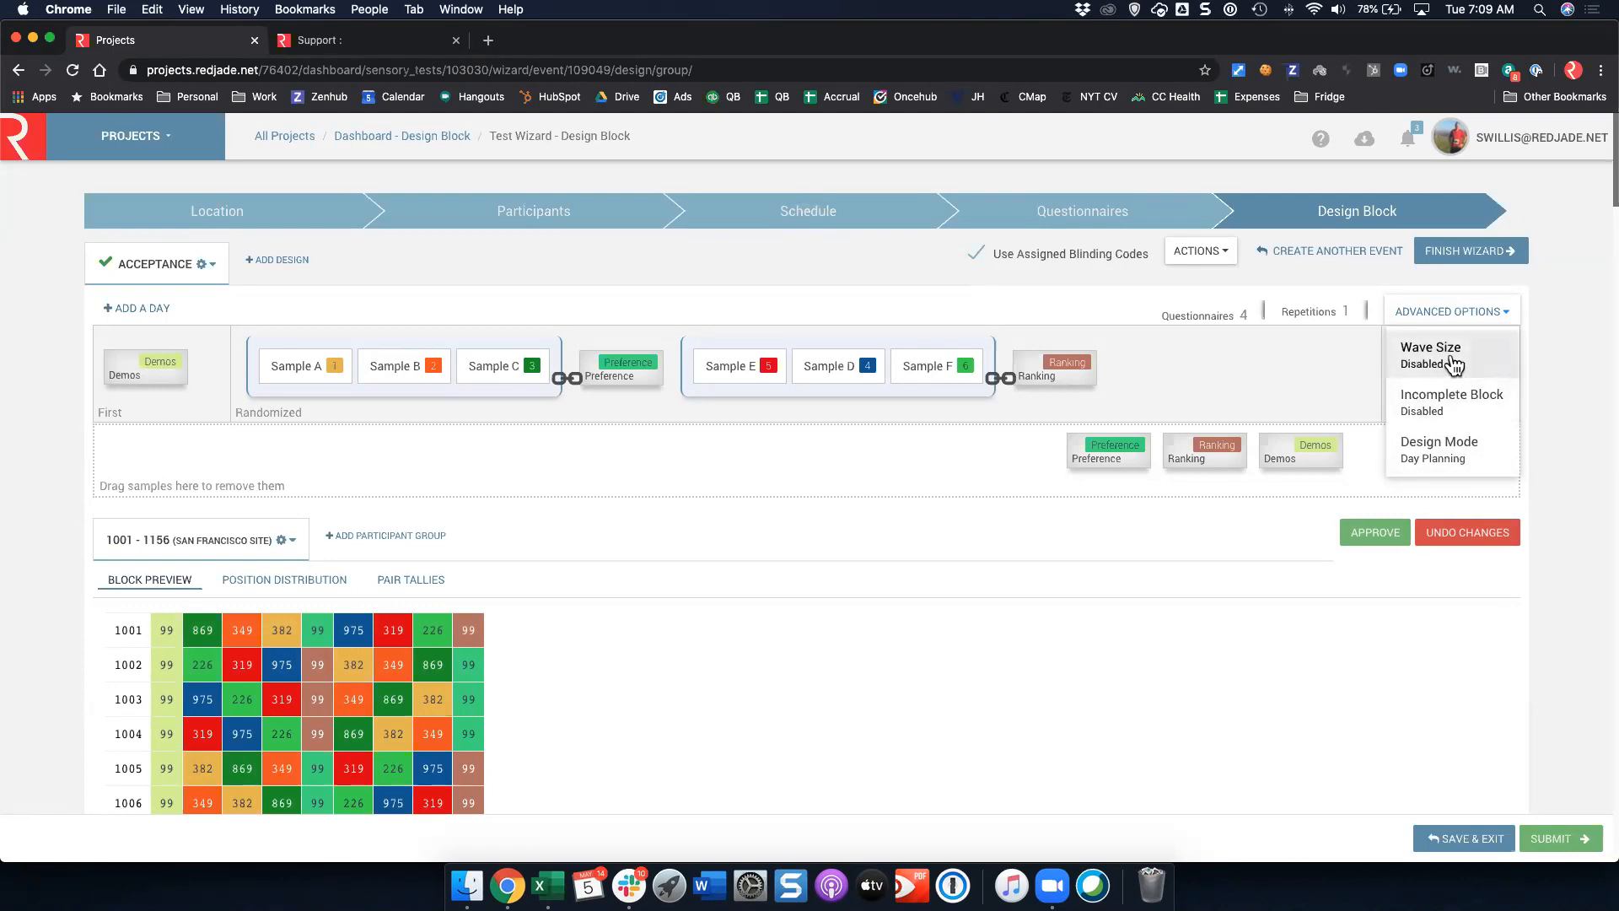
pyautogui.click(1452, 364)
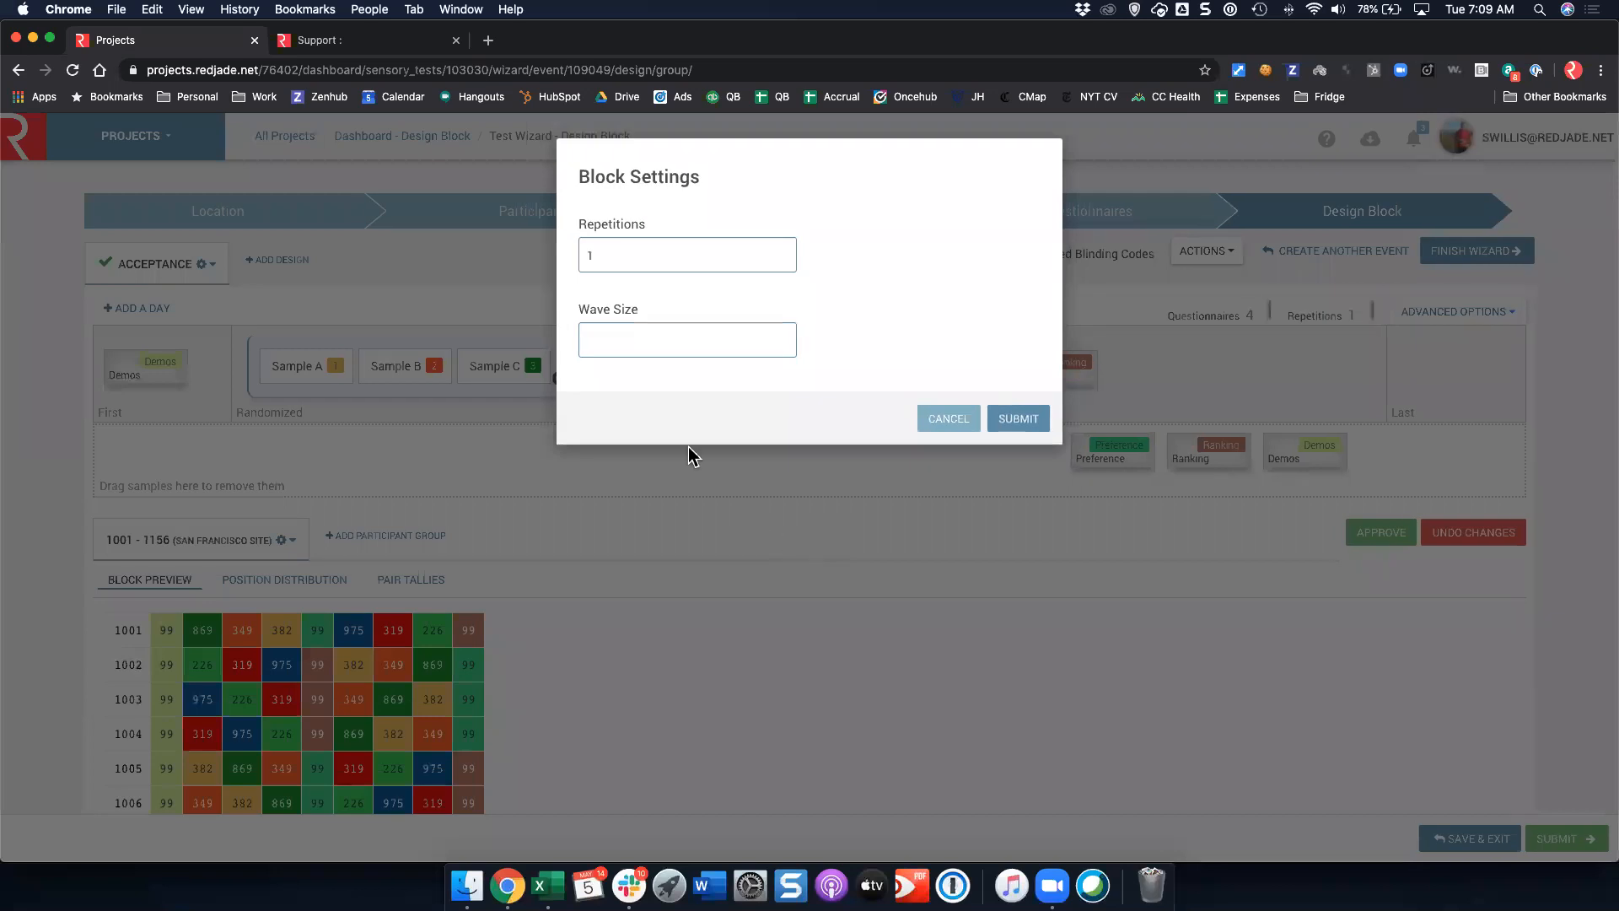
pyautogui.click(660, 332)
pyautogui.write('2')
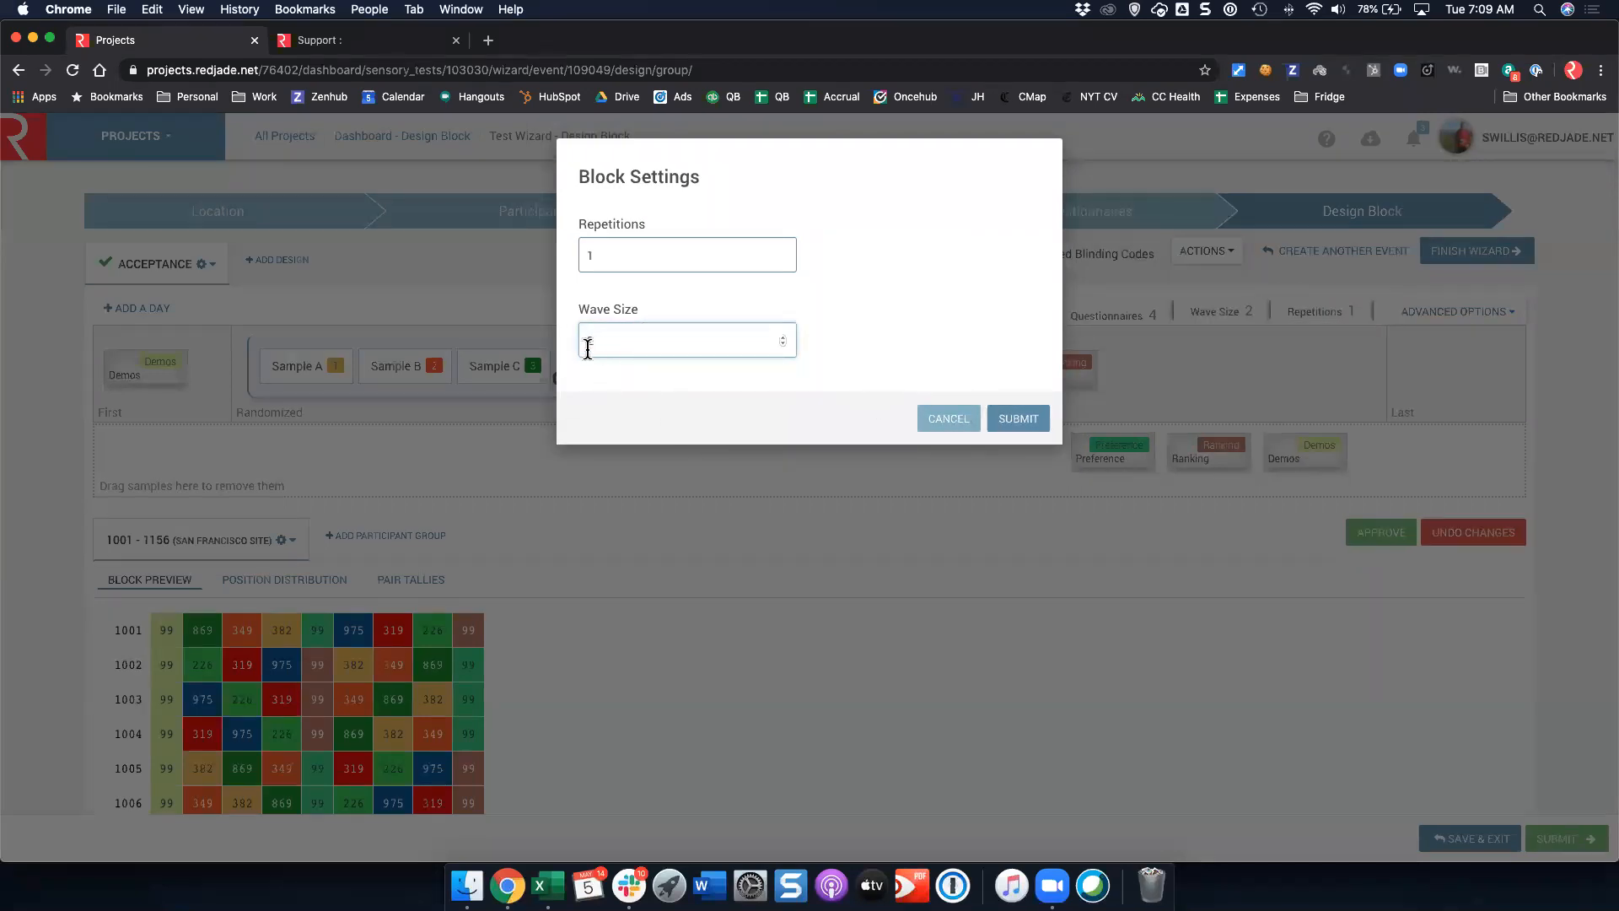
pyautogui.moveTo(593, 341); pyautogui.dragTo(567, 342)
pyautogui.click(1020, 422)
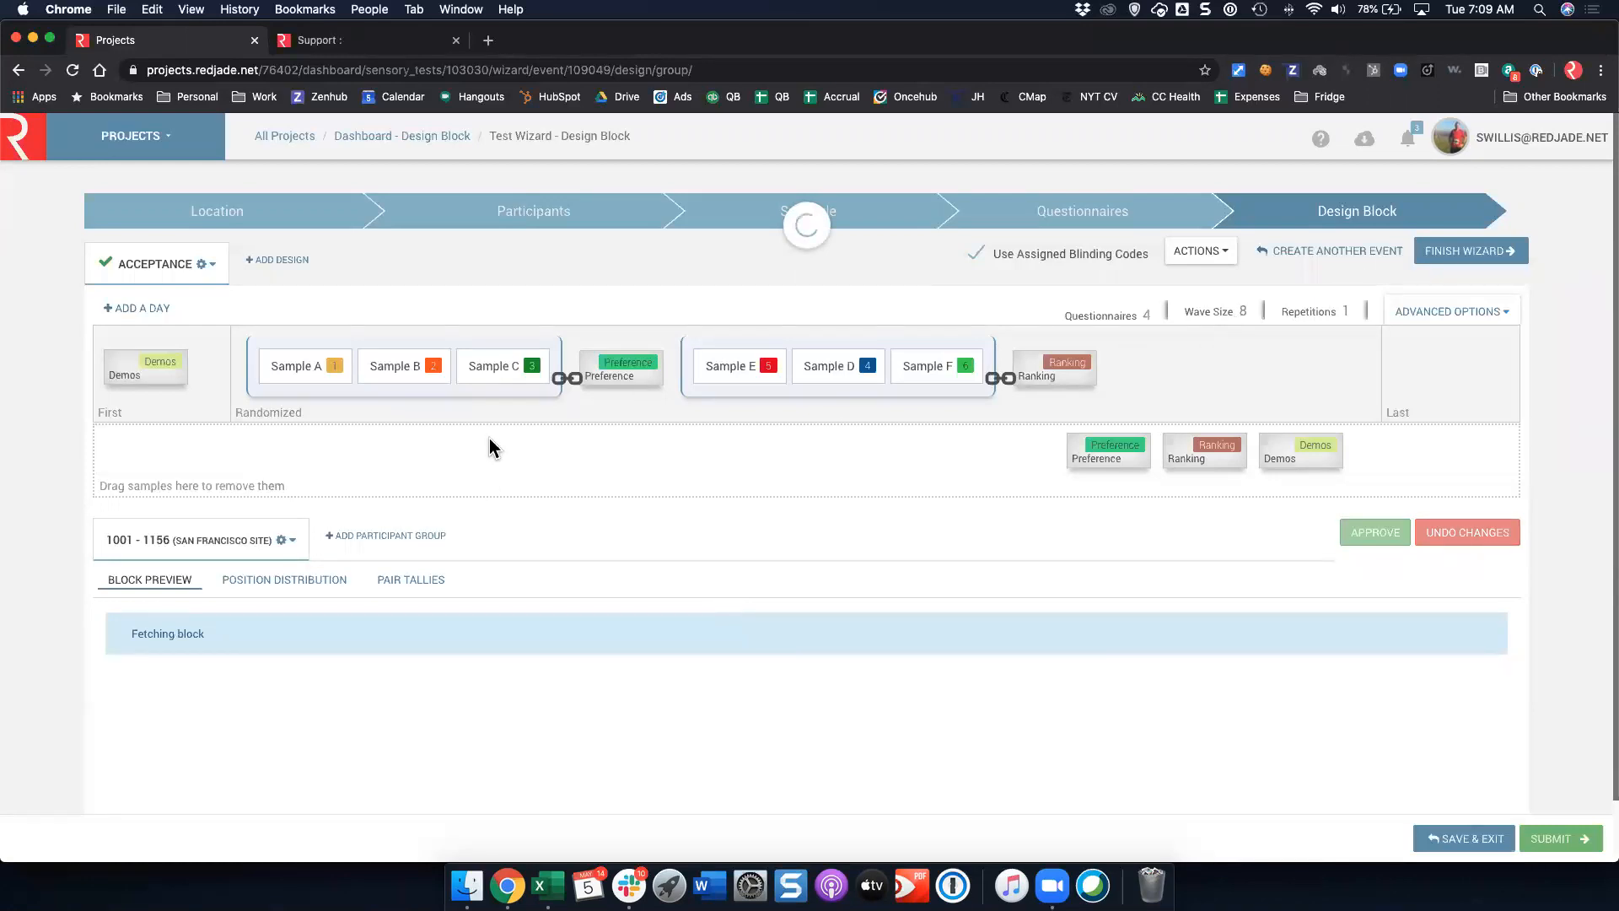
# Examine the block preview to see how serving orders are assigned across successive waves of participants
pyautogui.scroll(-1, 464, 480)
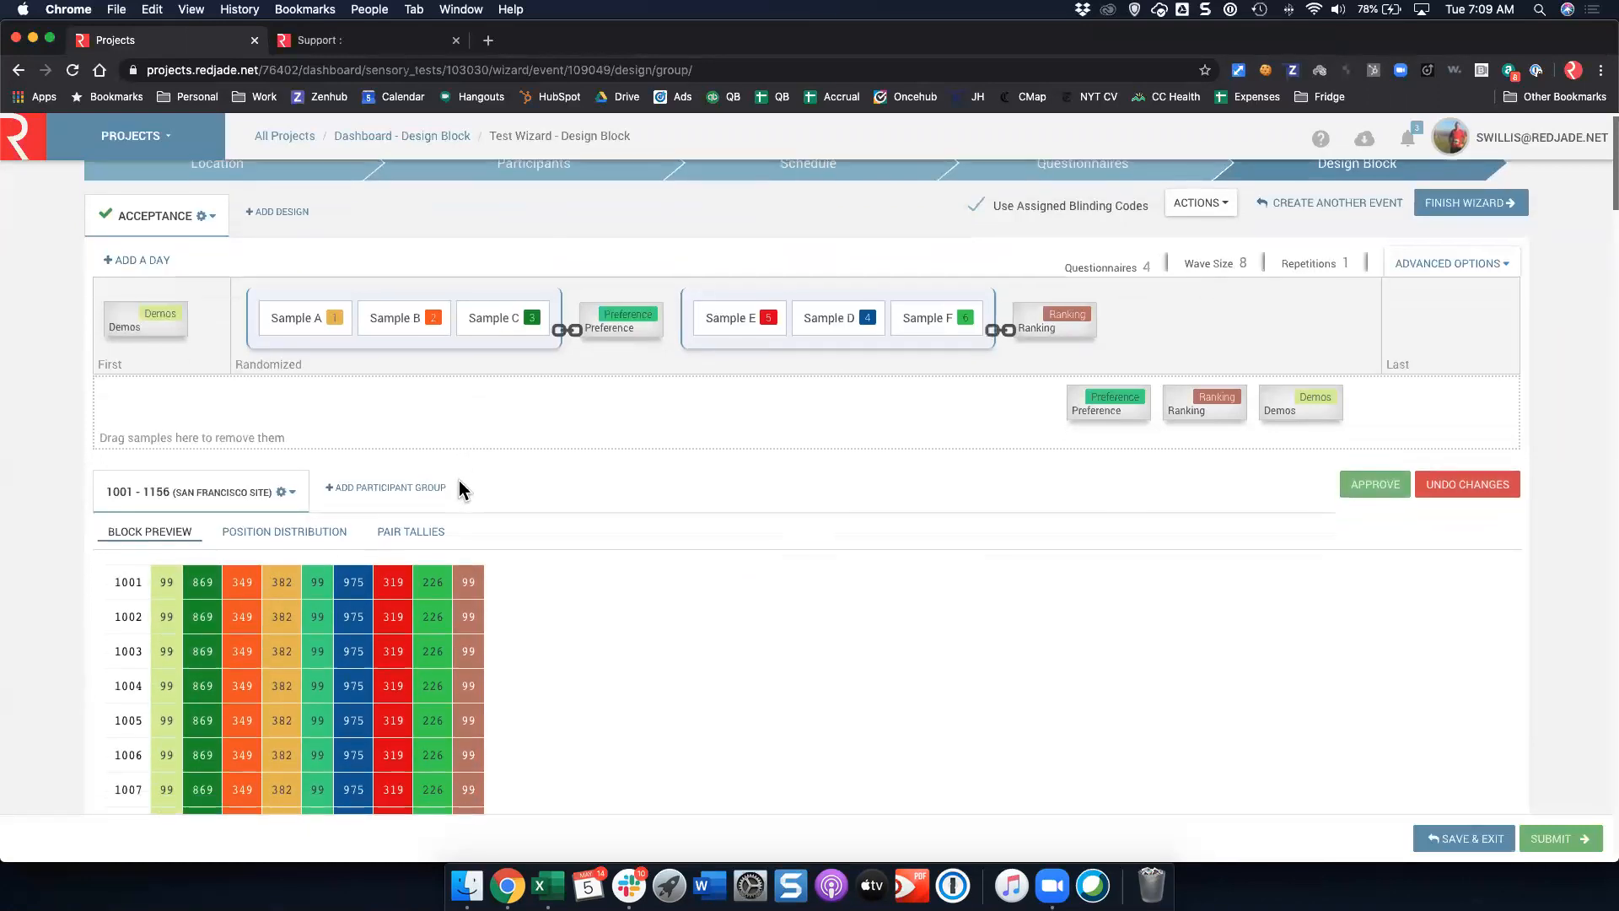
pyautogui.scroll(-8, 462, 489)
pyautogui.scroll(3, 452, 480)
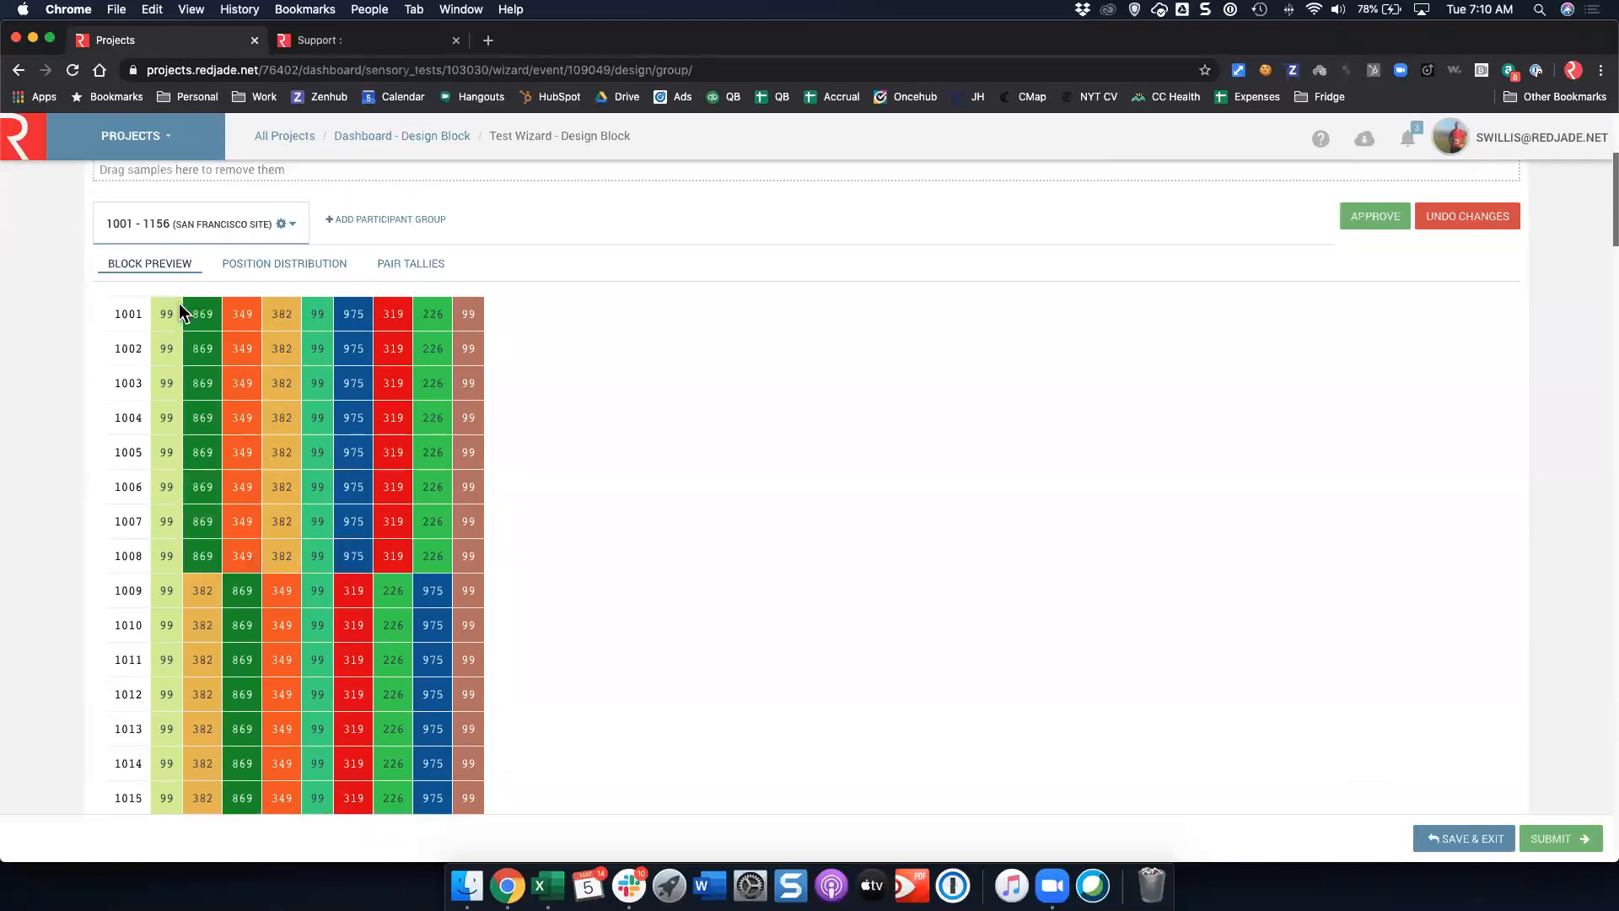
pyautogui.scroll(-3, 198, 510)
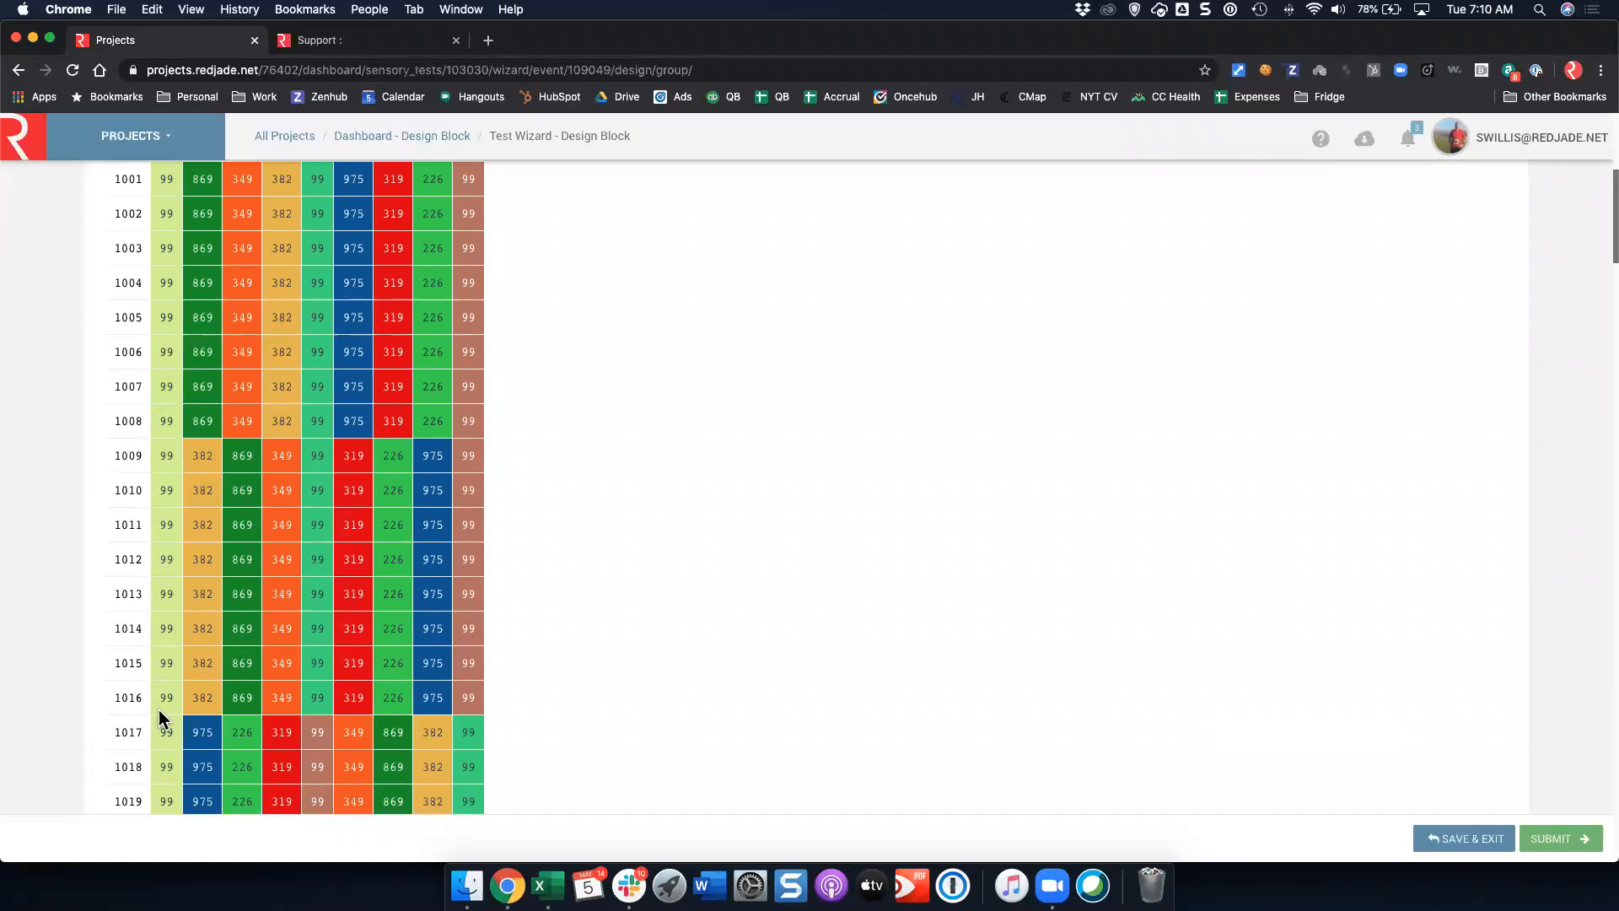
pyautogui.scroll(-5, 287, 559)
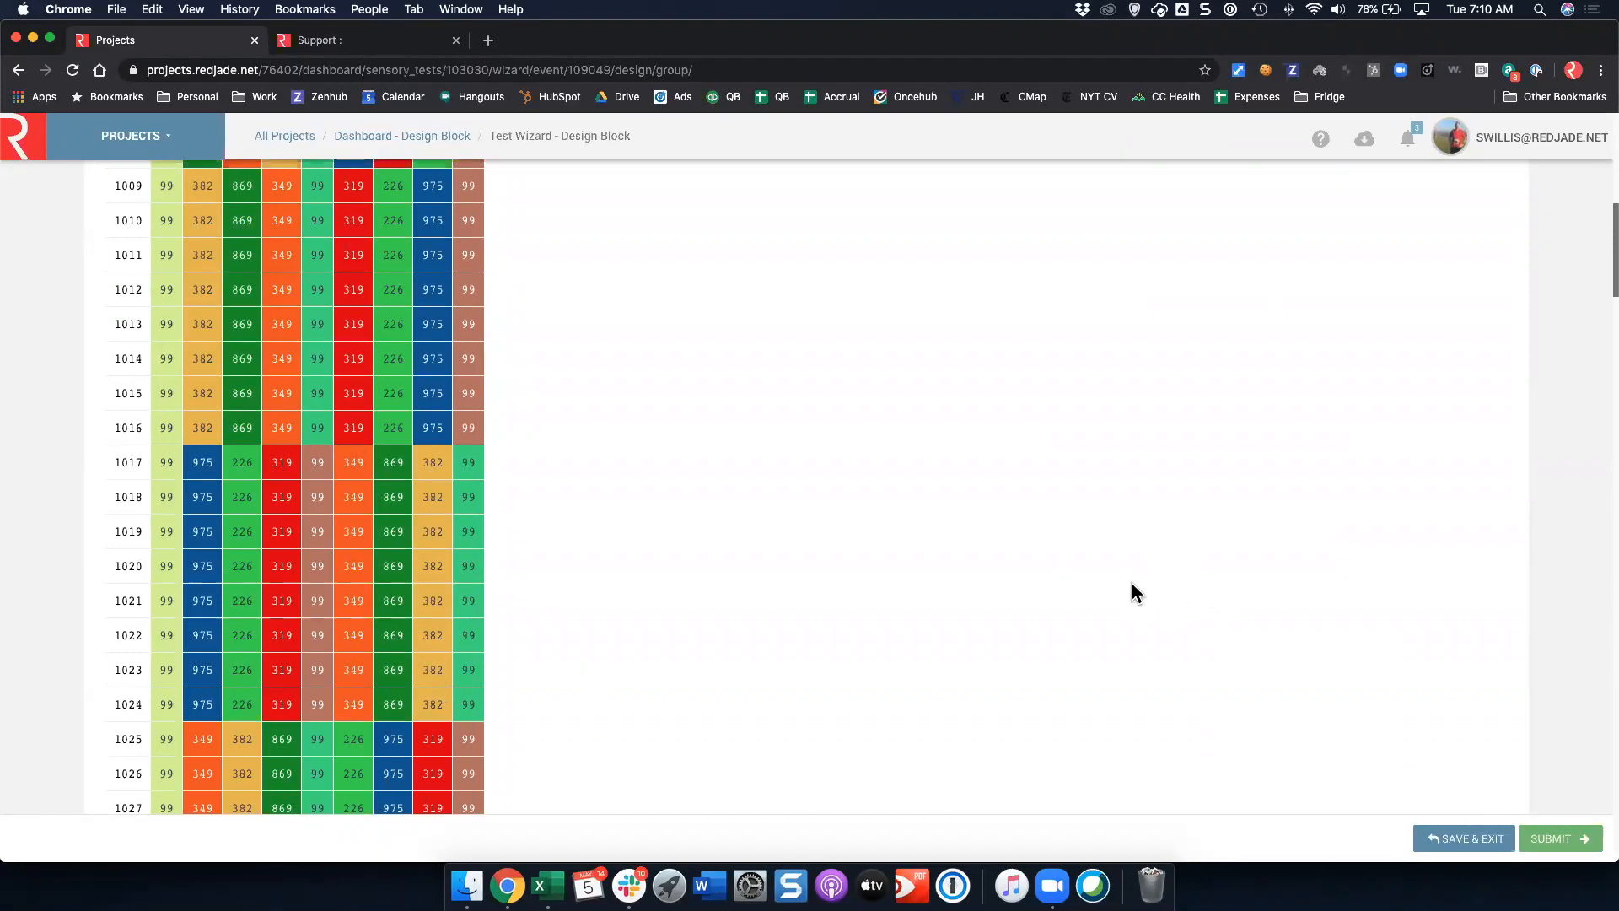
pyautogui.scroll(-1, 1131, 582)
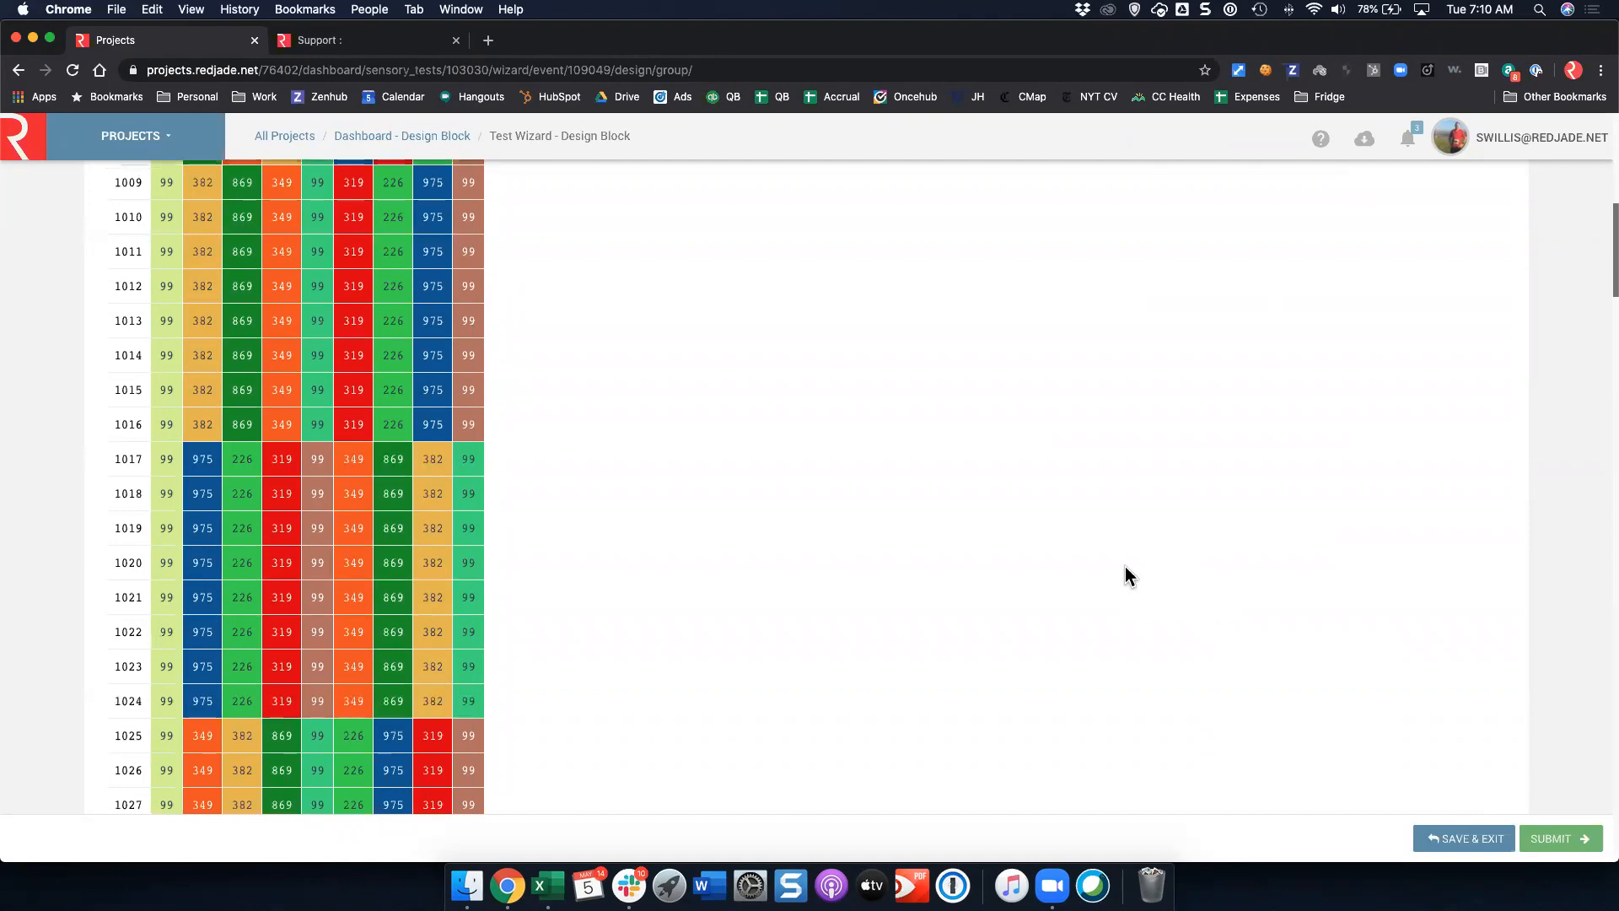
pyautogui.scroll(10, 1125, 575)
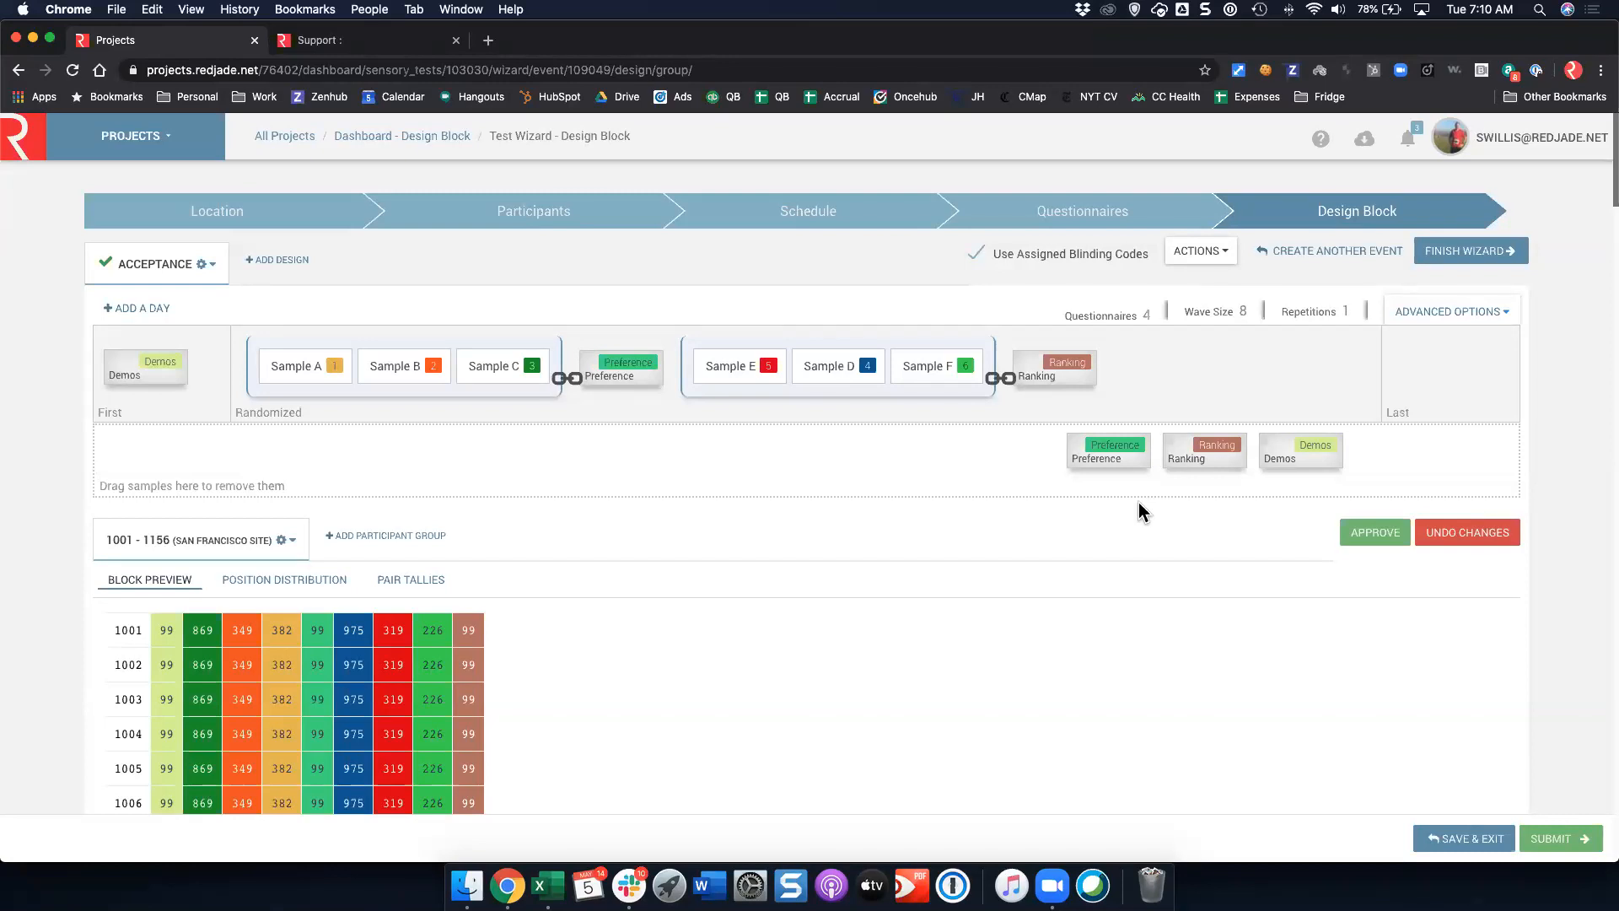
# Set the block's wave size to 1 and approve the design
pyautogui.click(1229, 316)
pyautogui.click(628, 337)
pyautogui.press('BackSpace')
pyautogui.write('1')
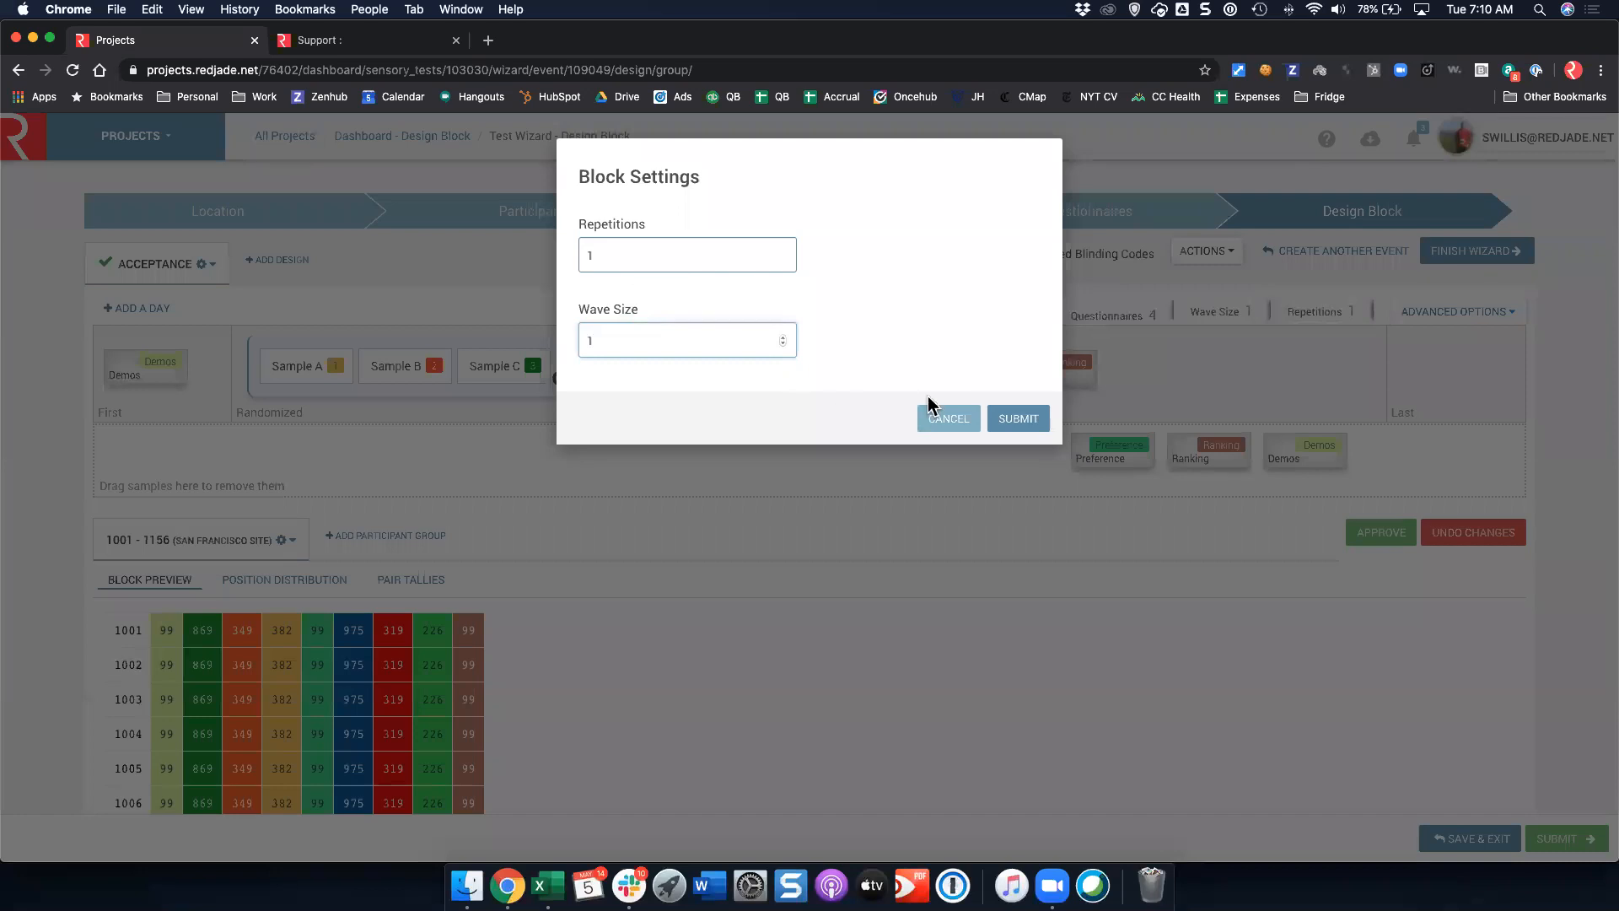
pyautogui.click(1021, 420)
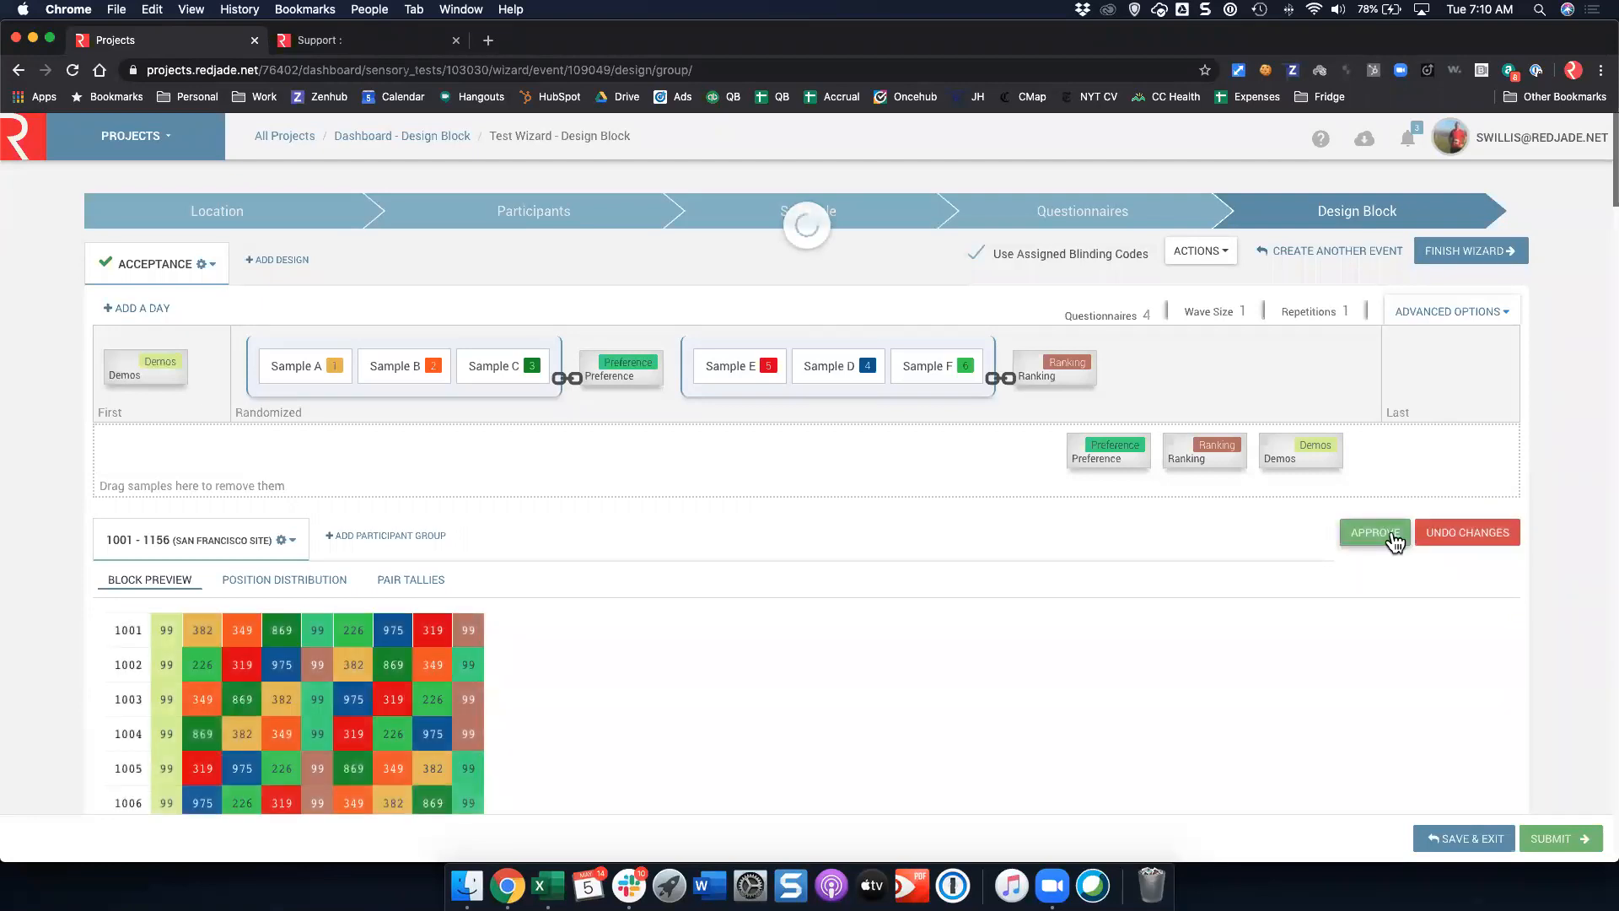
pyautogui.click(1392, 531)
# Export the approved serving block and open the downloaded workbook in Excel, enlarging its window
pyautogui.click(1220, 255)
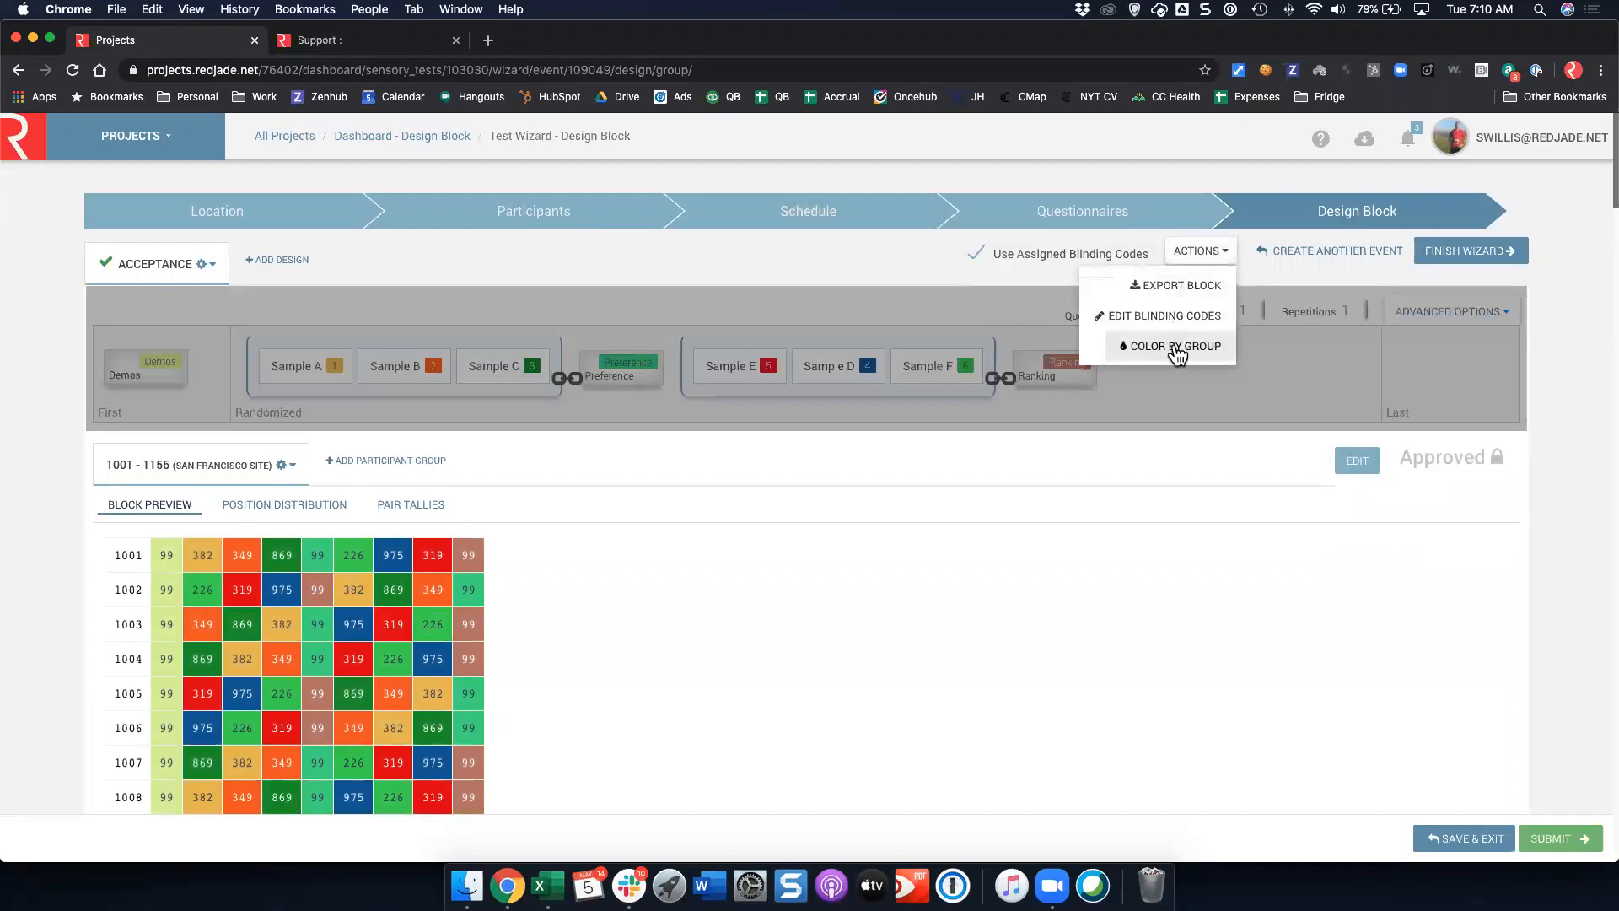
pyautogui.click(1183, 288)
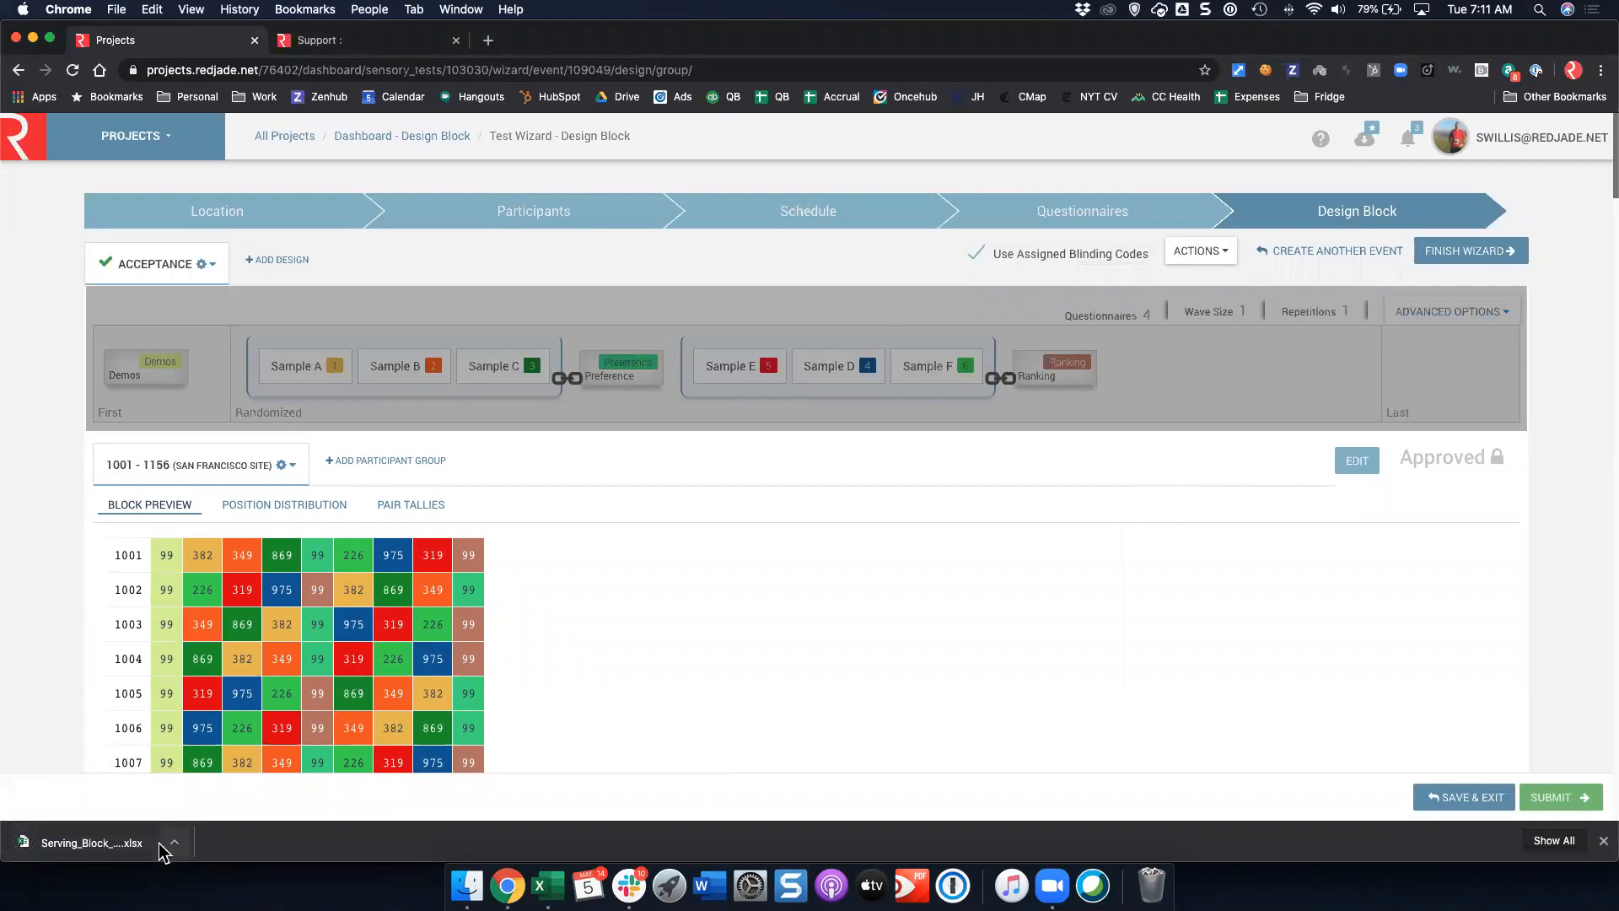
pyautogui.click(182, 843)
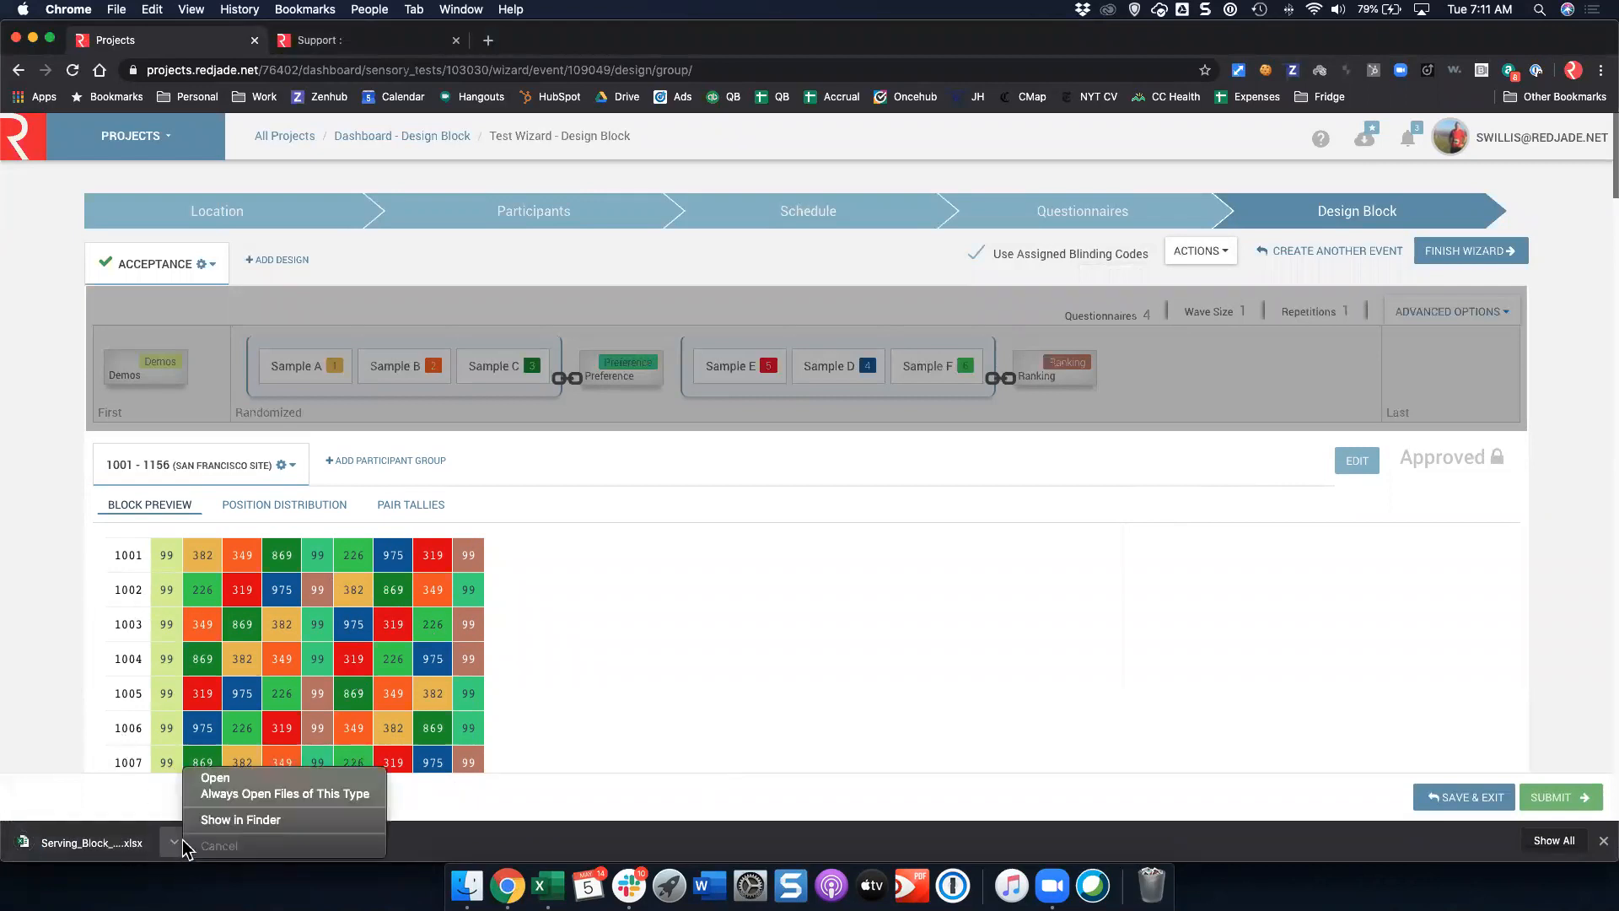
pyautogui.click(228, 782)
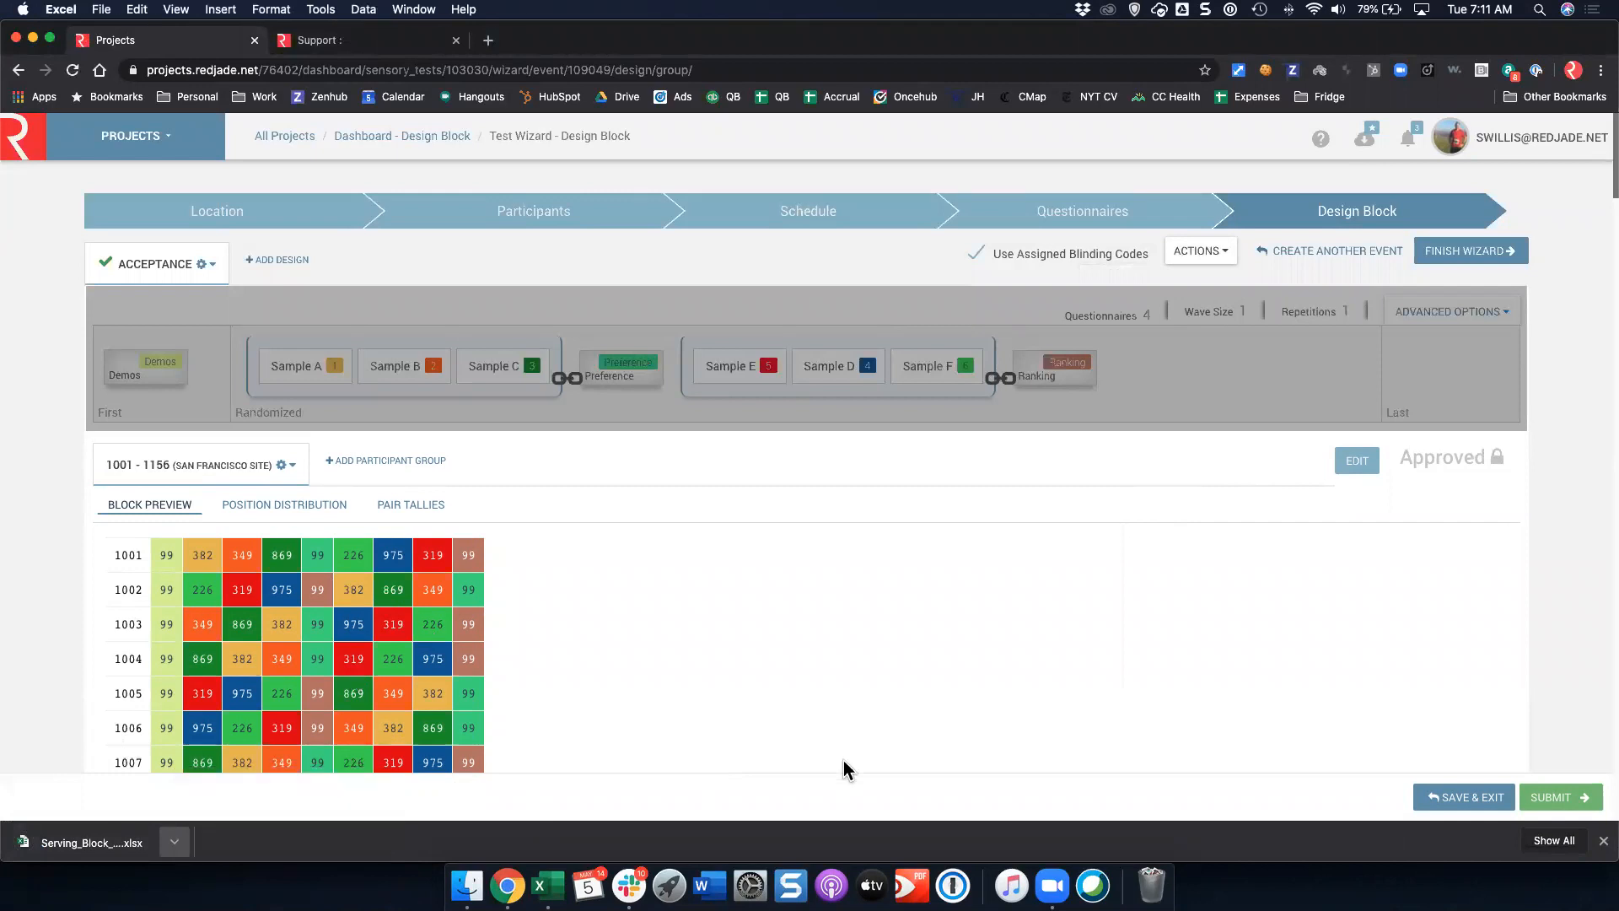
pyautogui.moveTo(688, 426); pyautogui.dragTo(1617, 815)
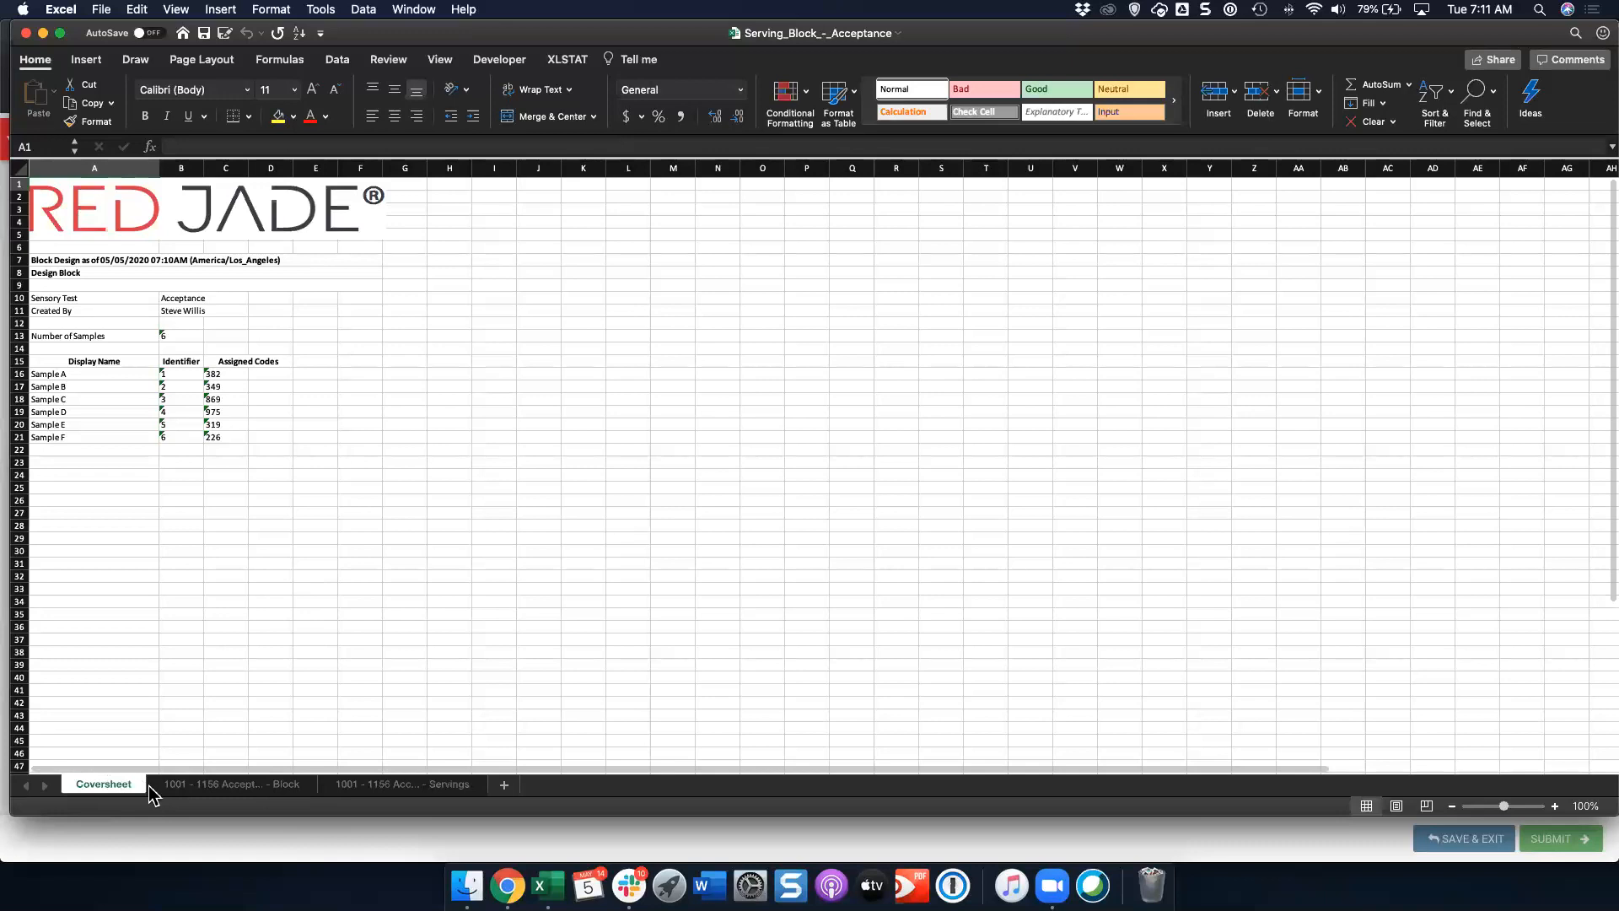
# Delete the Coversheet and Servings sheets from the exported workbook, keeping only the Block sheet
pyautogui.keyDown('super'); pyautogui.click(456, 784); pyautogui.keyUp('super')
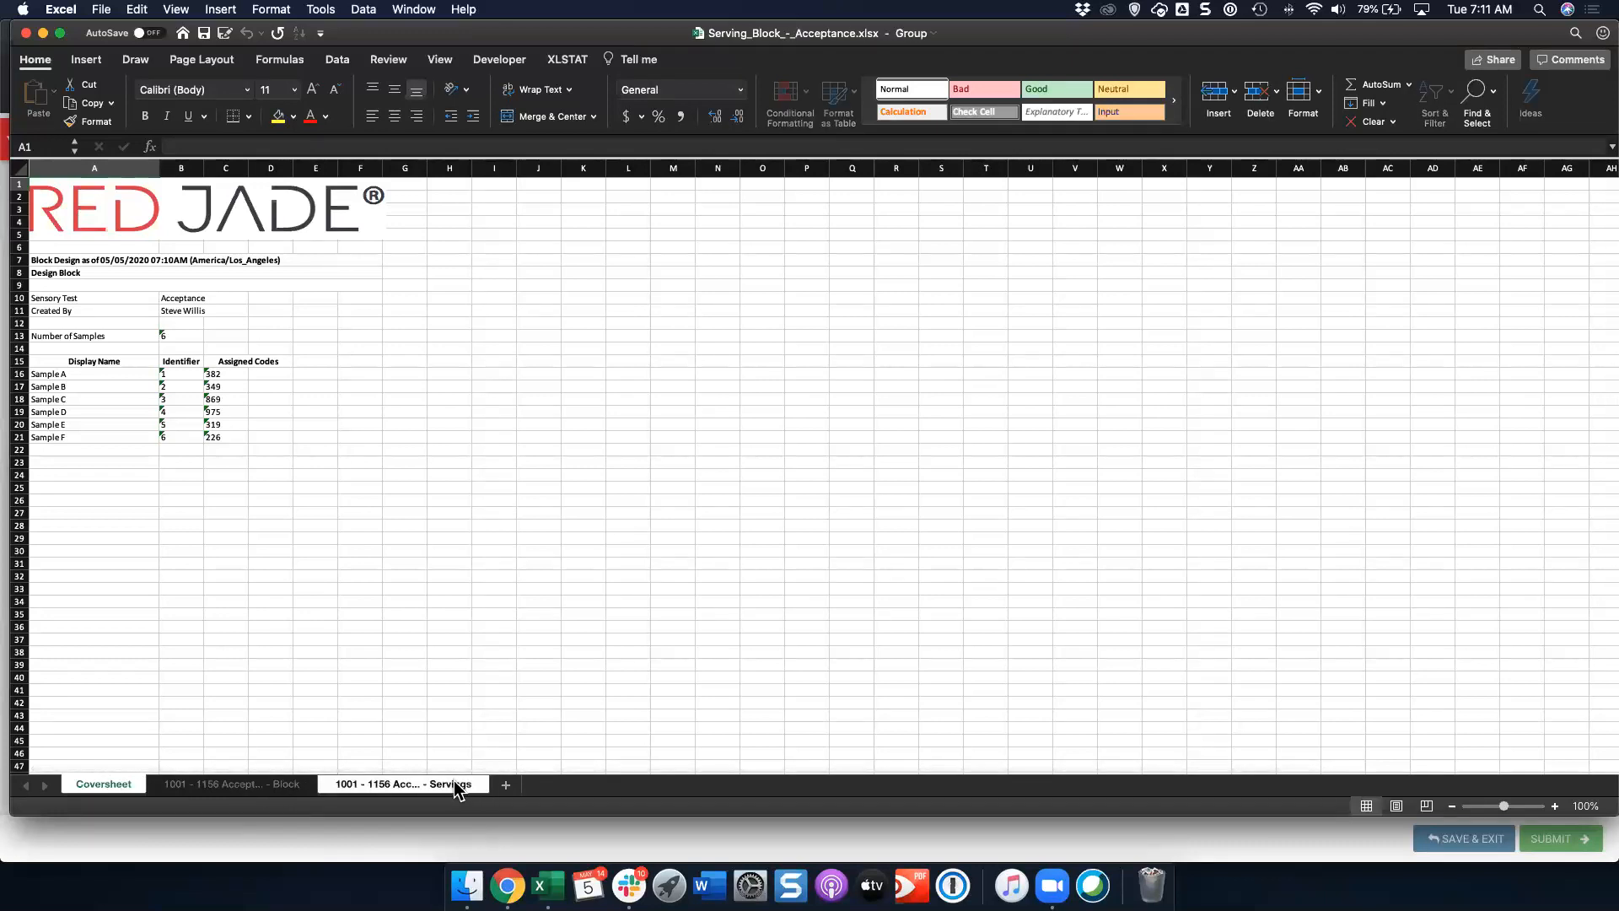
pyautogui.rightClick(459, 786)
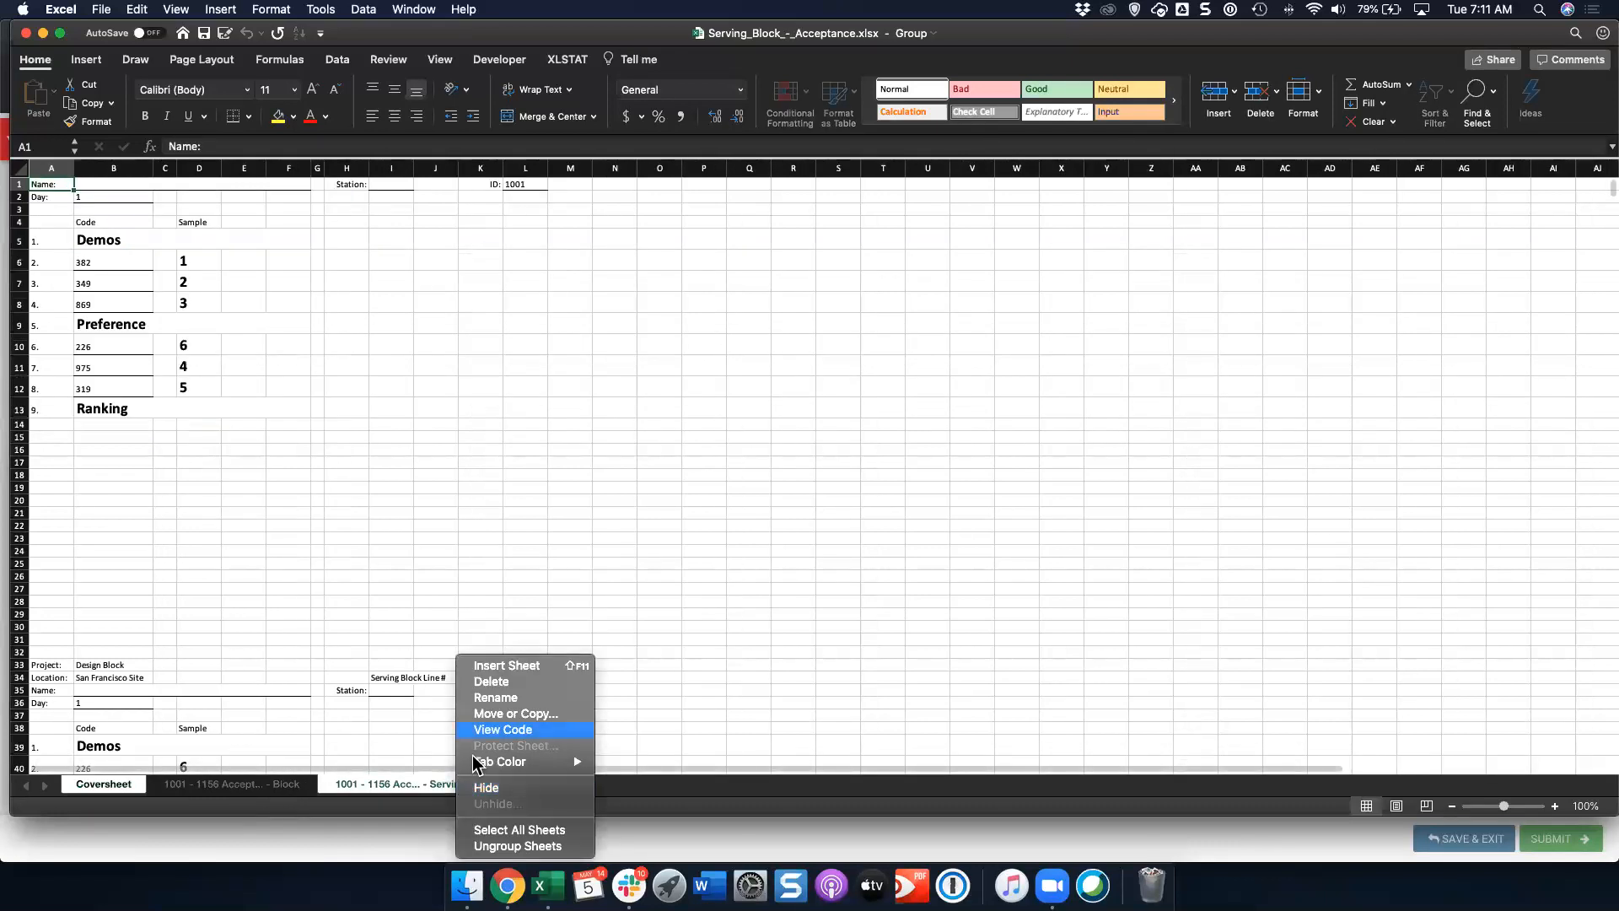
pyautogui.click(489, 683)
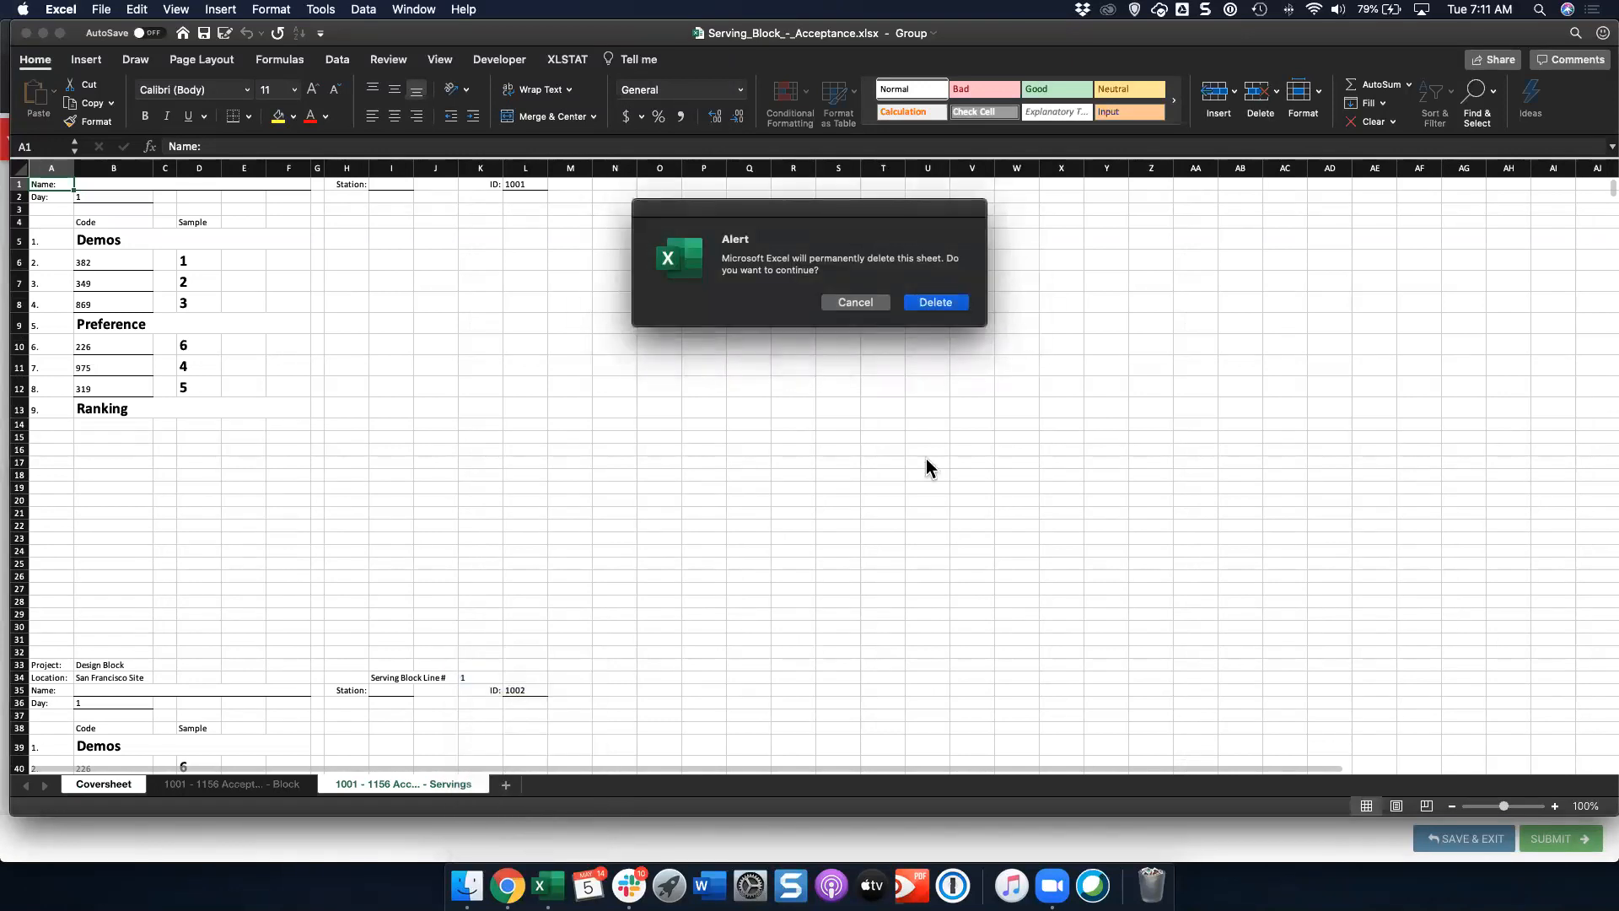
pyautogui.click(934, 304)
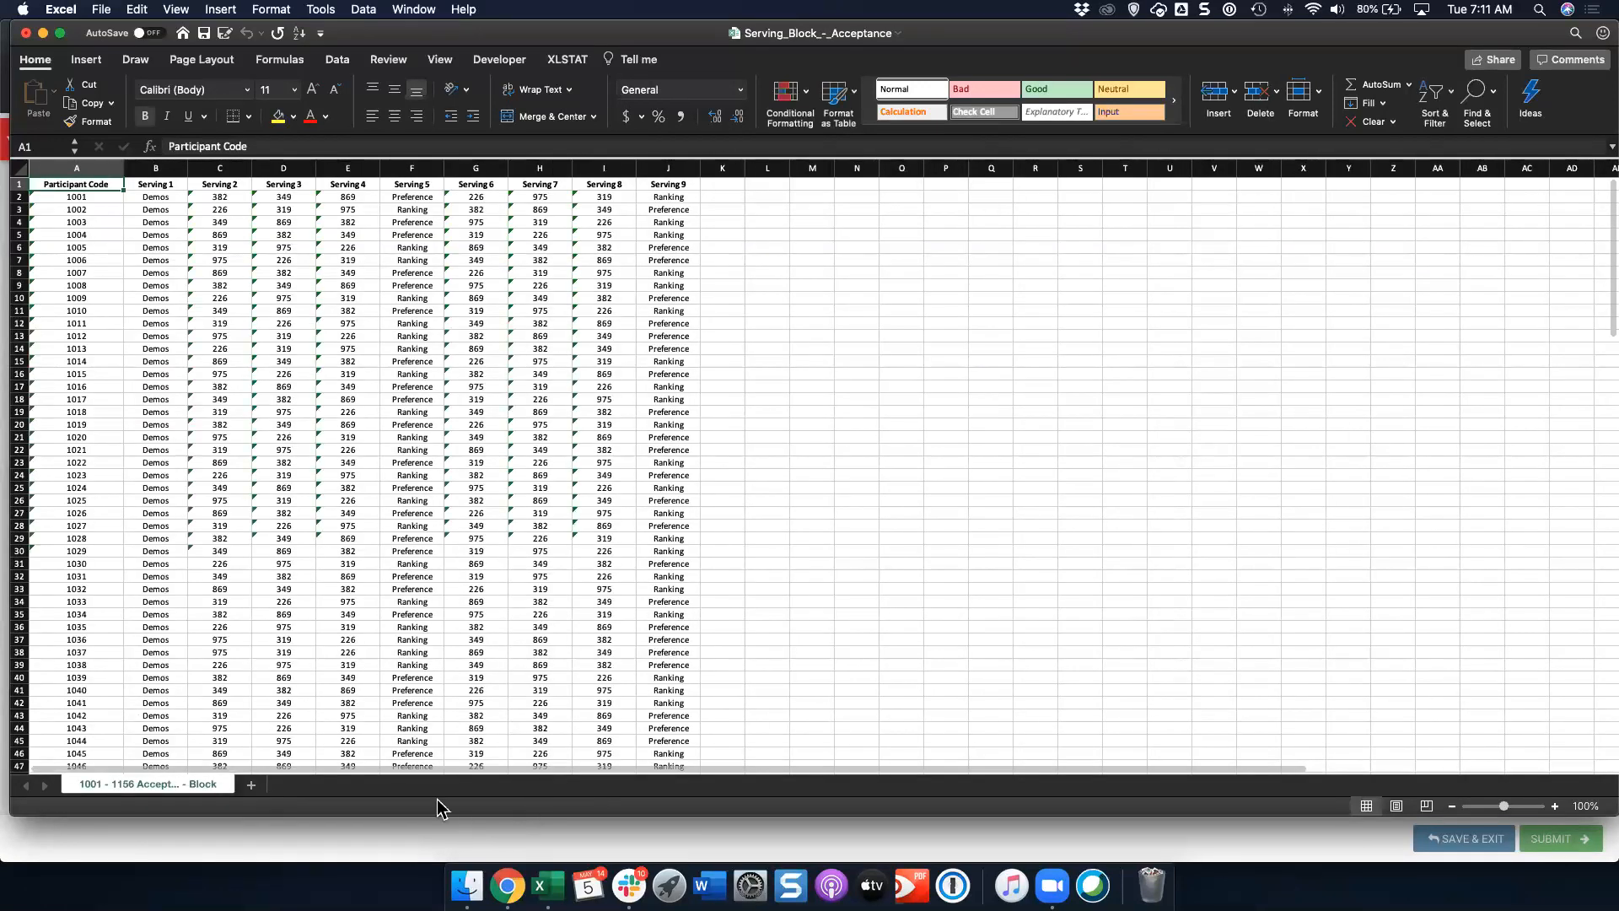
# Compare the exported Block sheet in Excel with the design block preview in RedJade
pyautogui.click(437, 826)
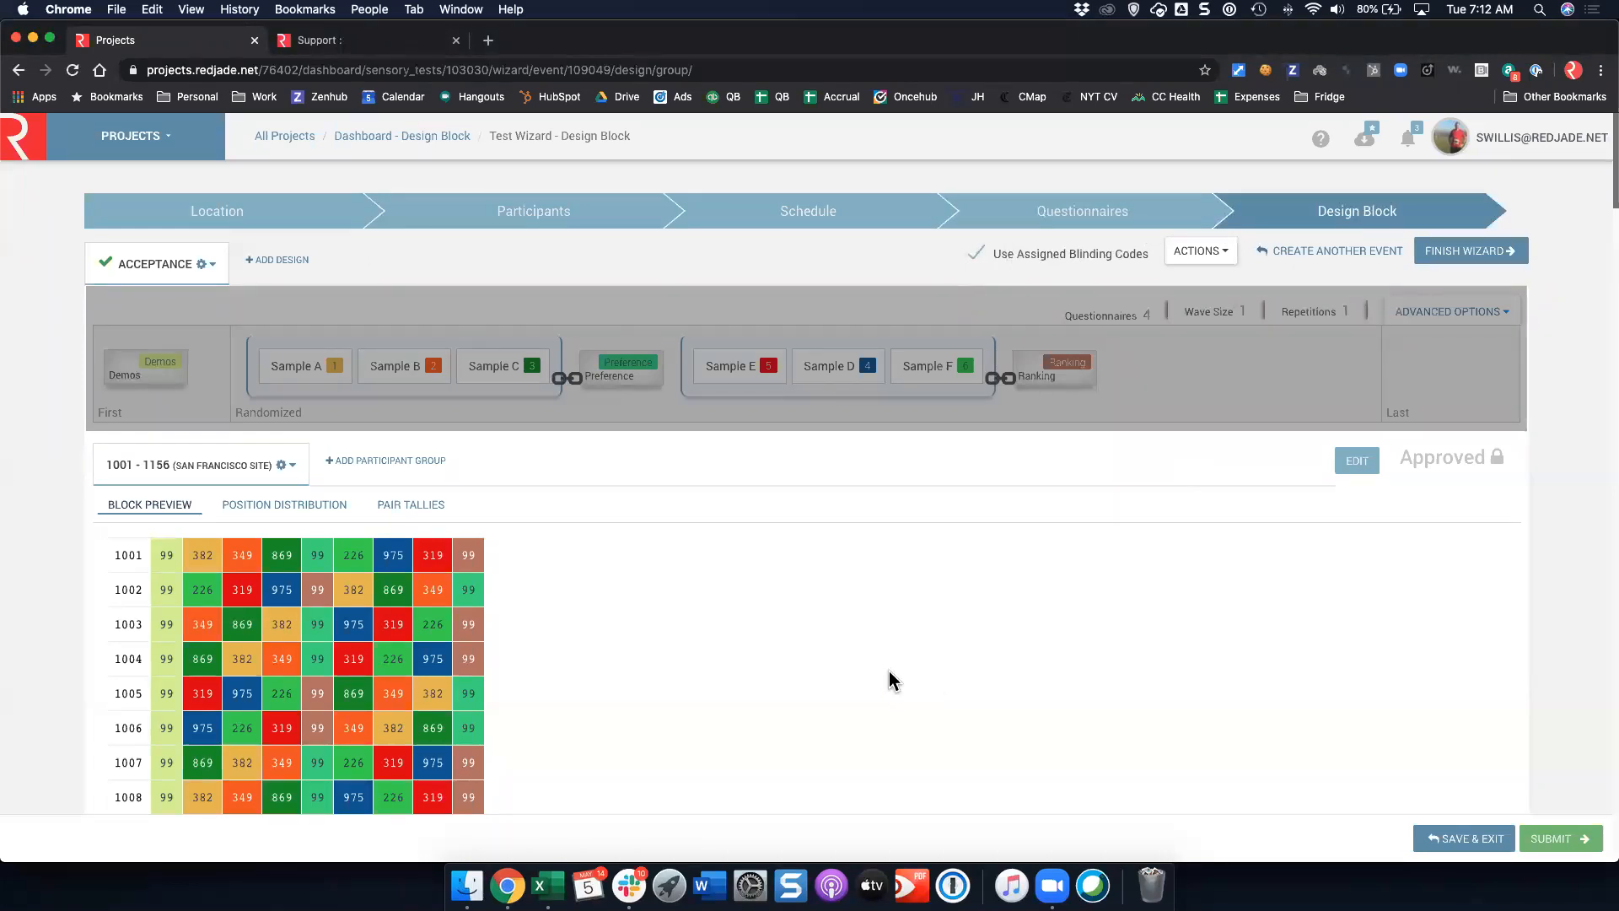
pyautogui.click(547, 885)
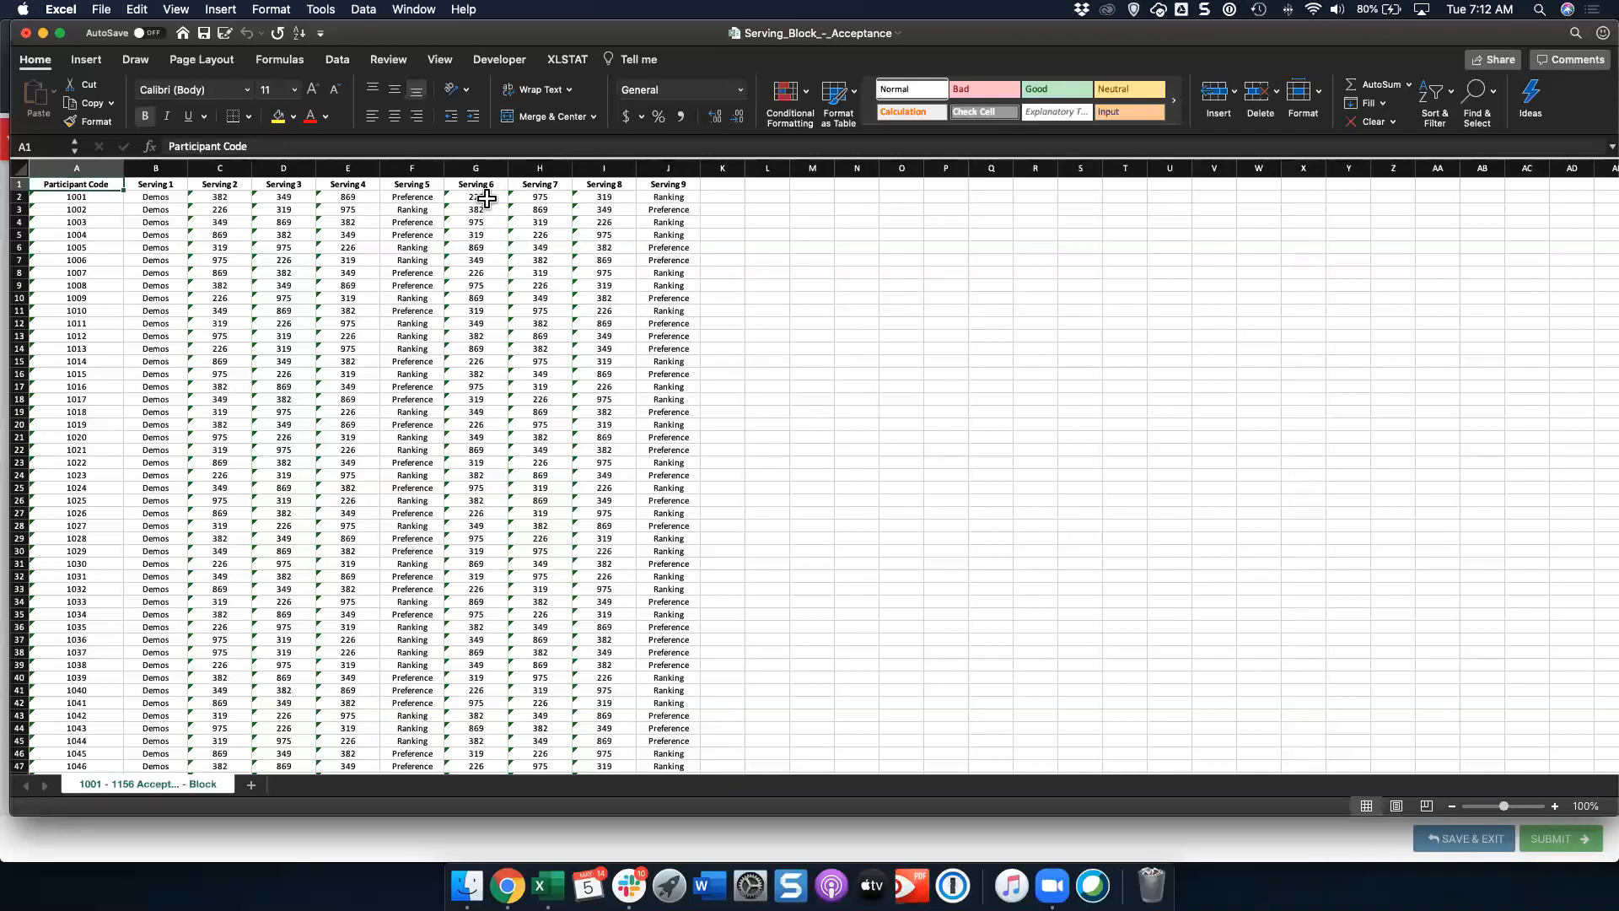
pyautogui.click(777, 847)
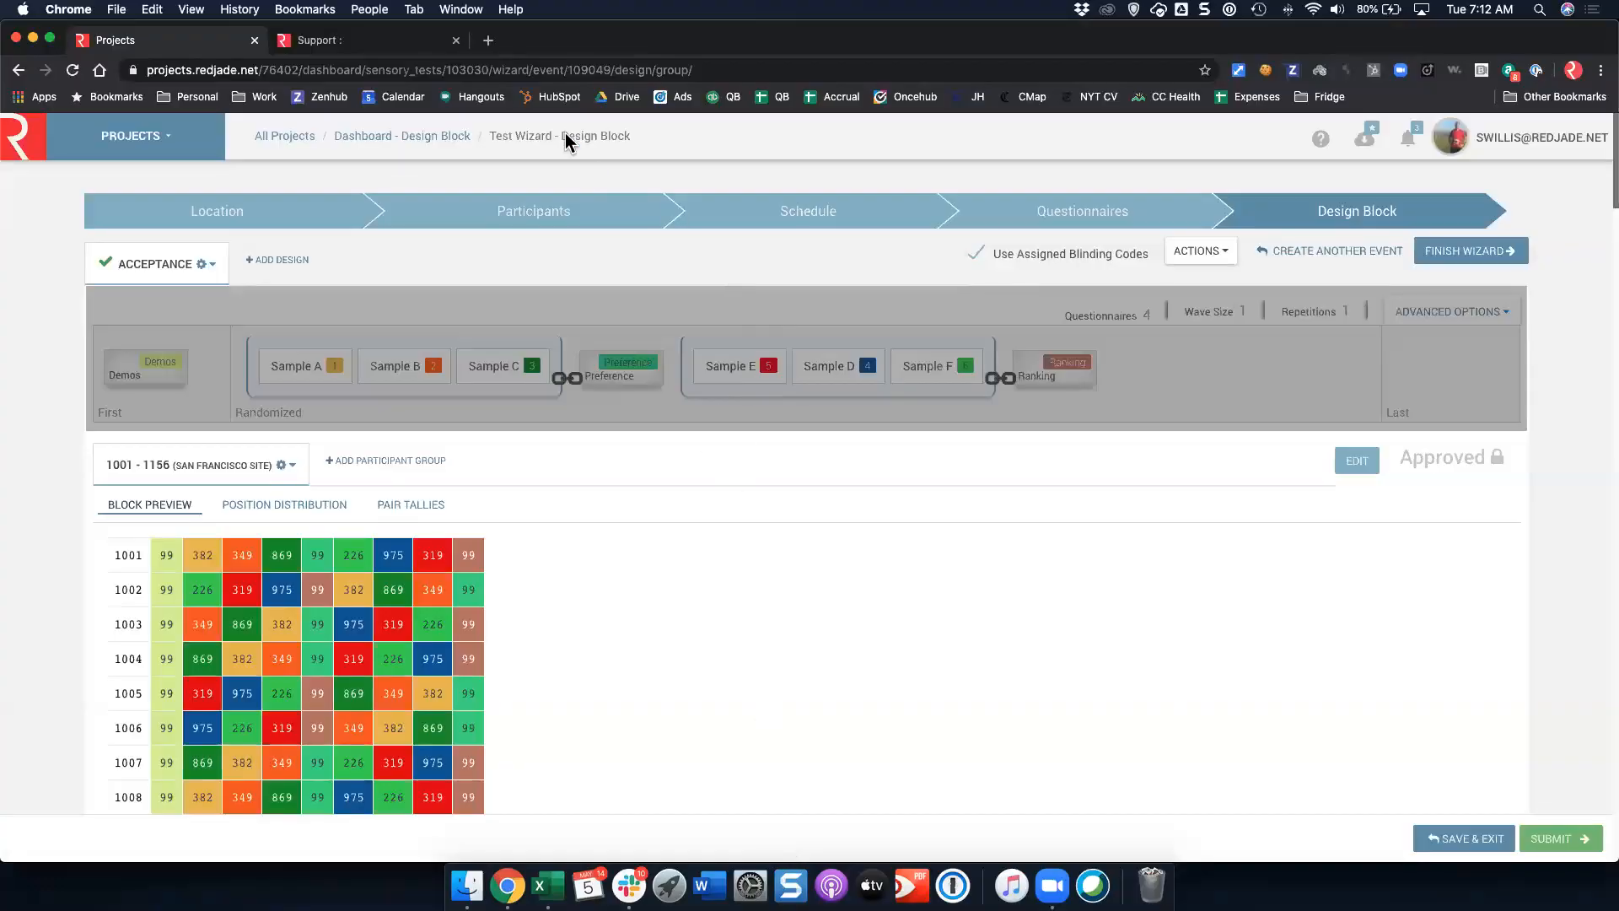
# Reopen the Acceptance test's design block from the project dashboard and export it with assigned blinding codes turned off
pyautogui.click(401, 136)
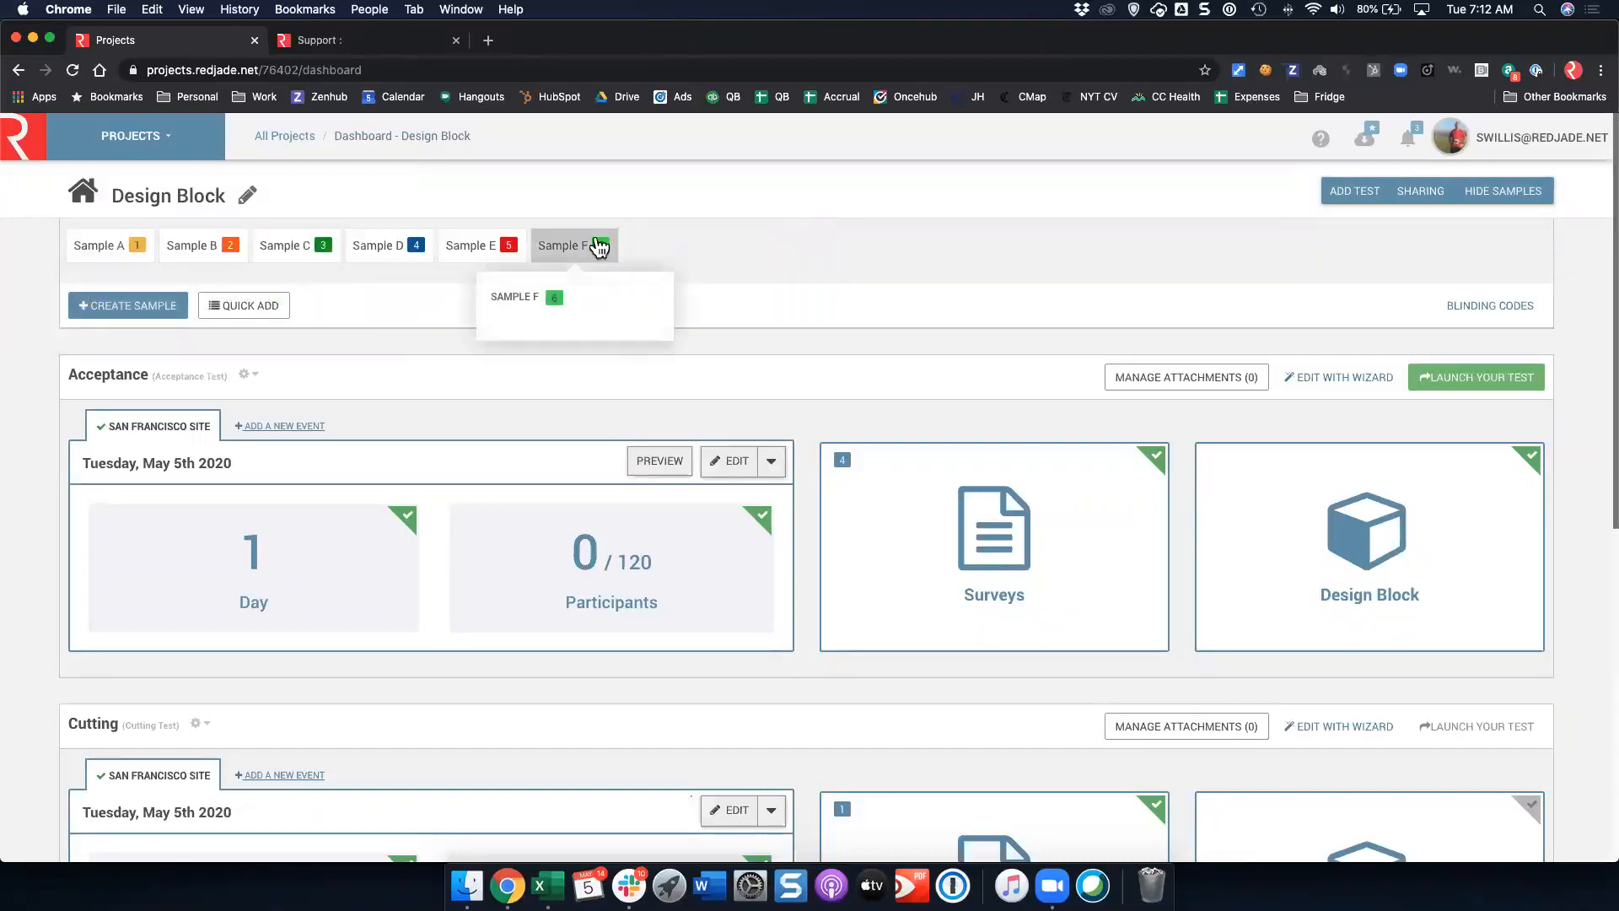
pyautogui.click(1332, 515)
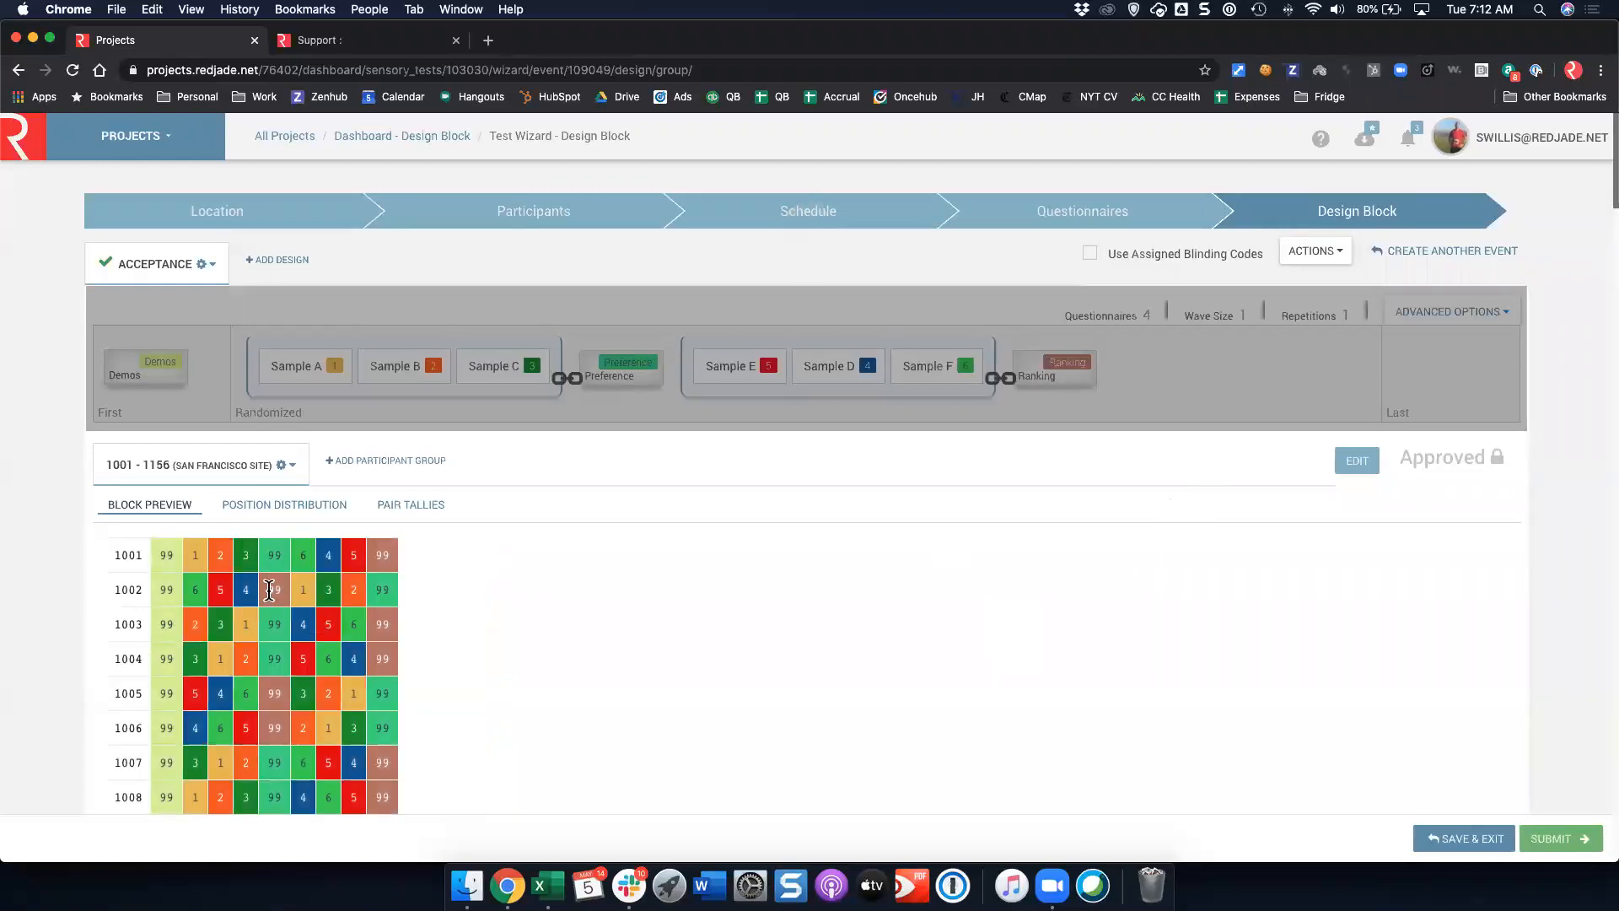
pyautogui.click(1336, 252)
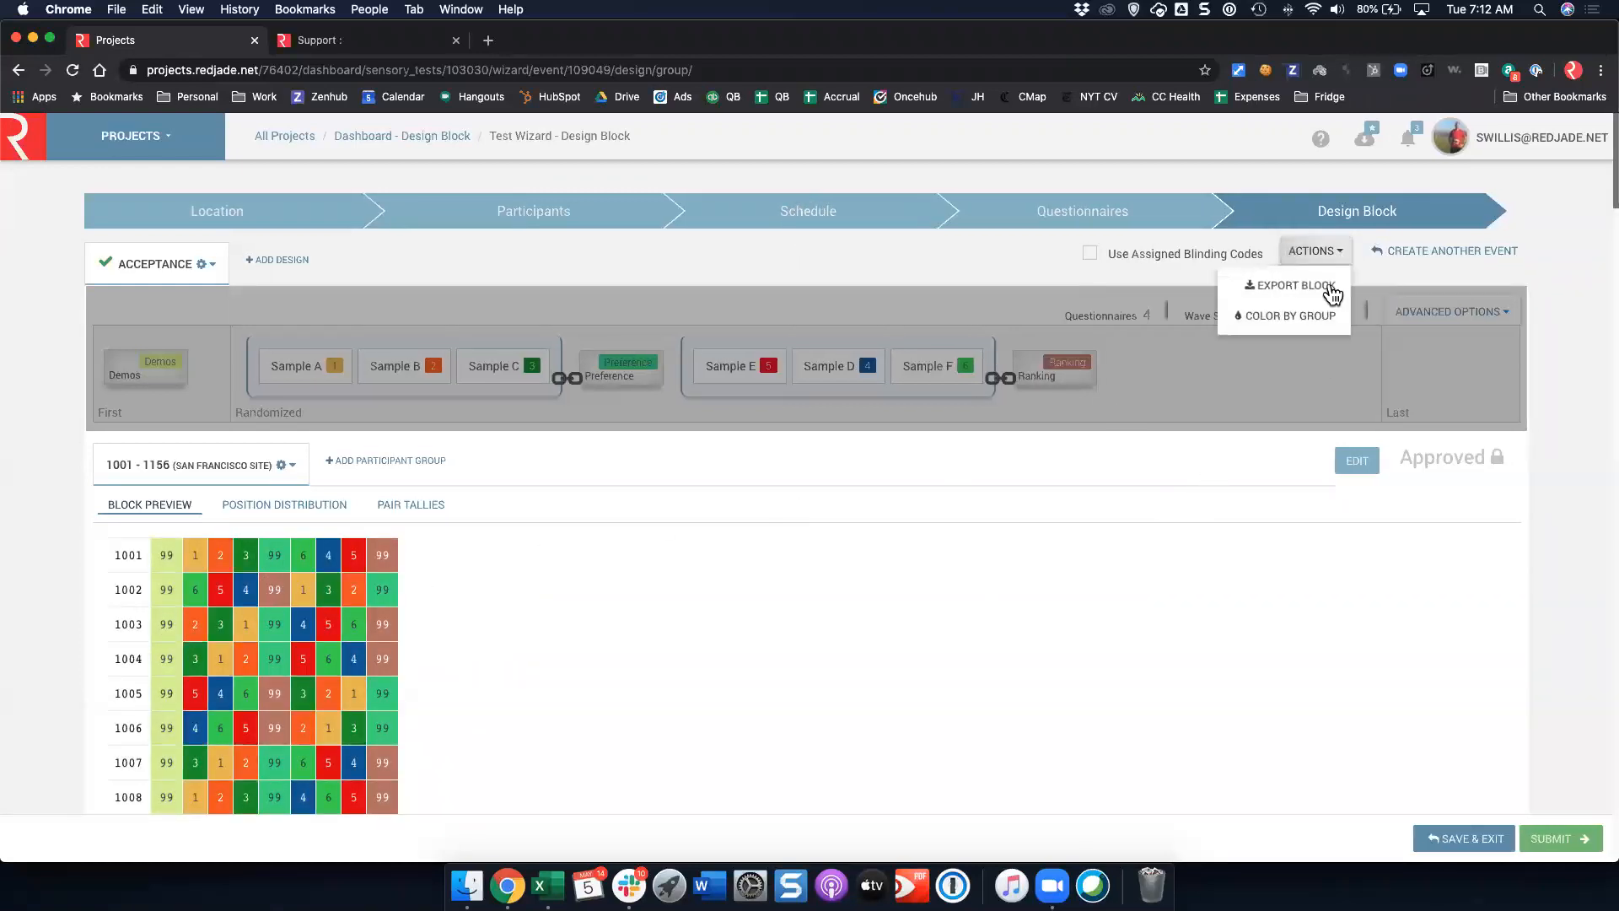
pyautogui.click(1312, 288)
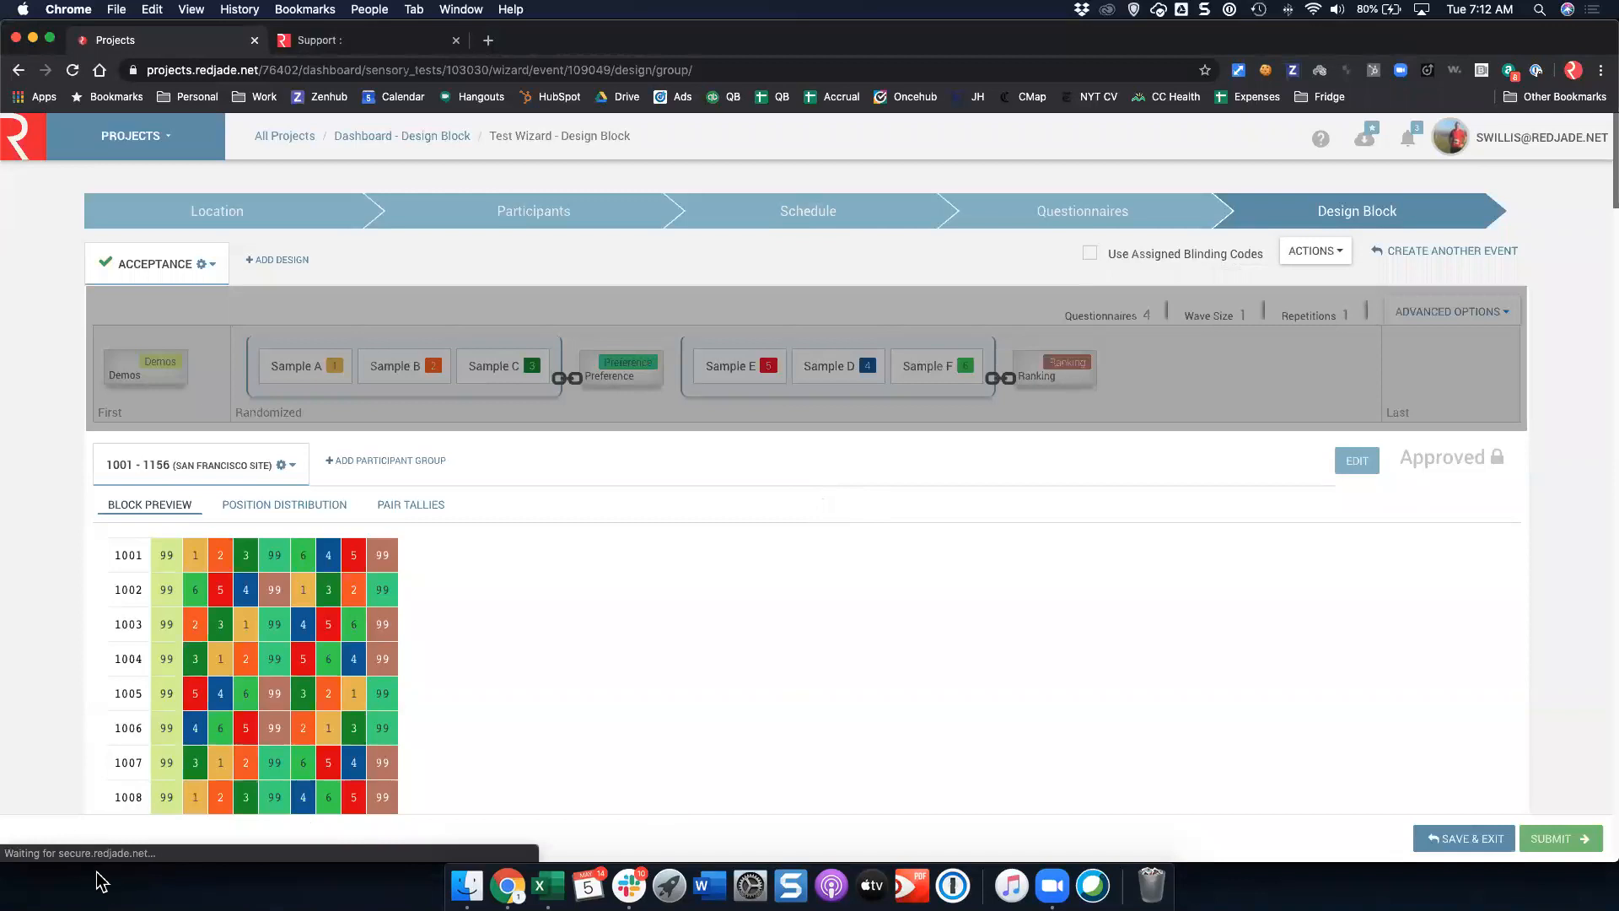
# Open the newly exported serving block workbook in Excel and delete its Coversheet and Servings sheets
pyautogui.click(171, 841)
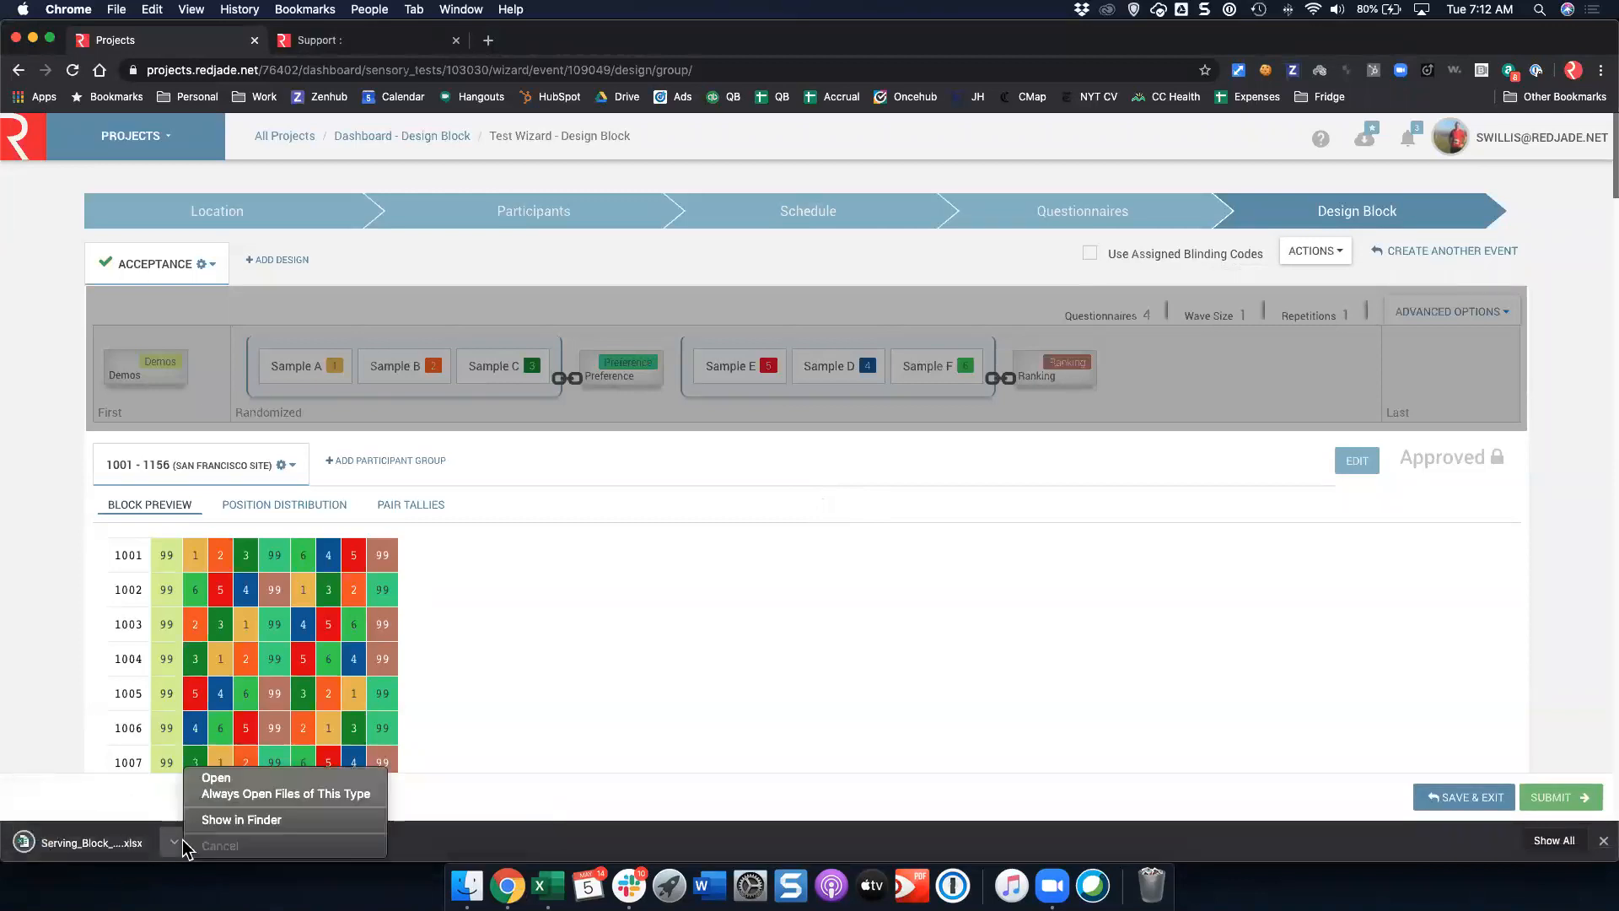
pyautogui.click(211, 779)
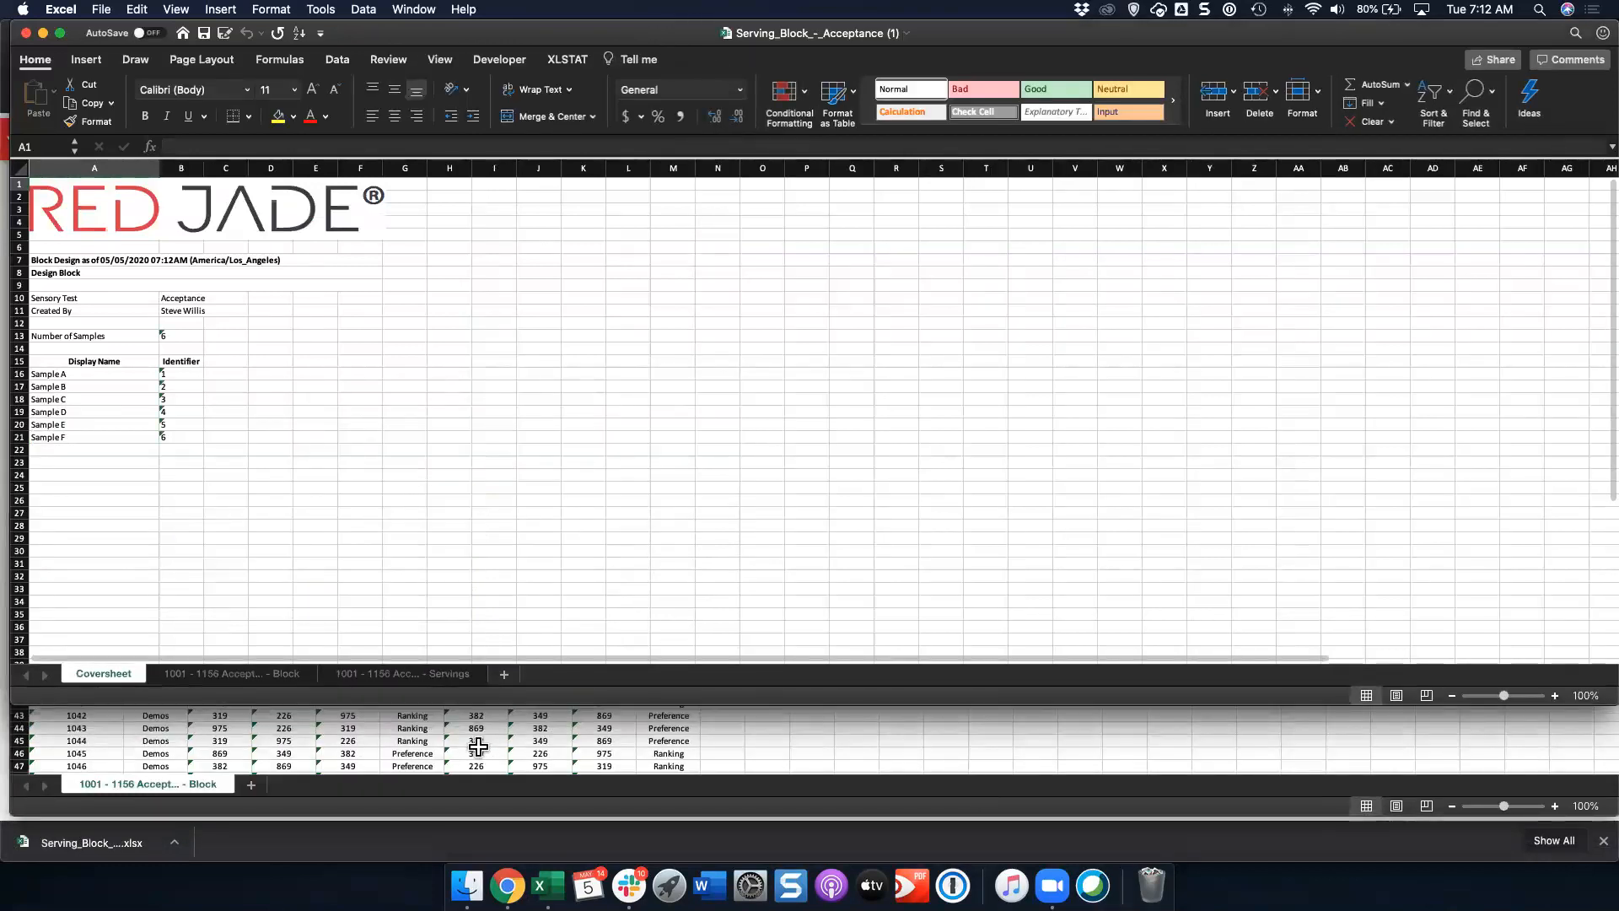
pyautogui.keyDown('super'); pyautogui.click(435, 674); pyautogui.keyUp('super')
pyautogui.rightClick(438, 674)
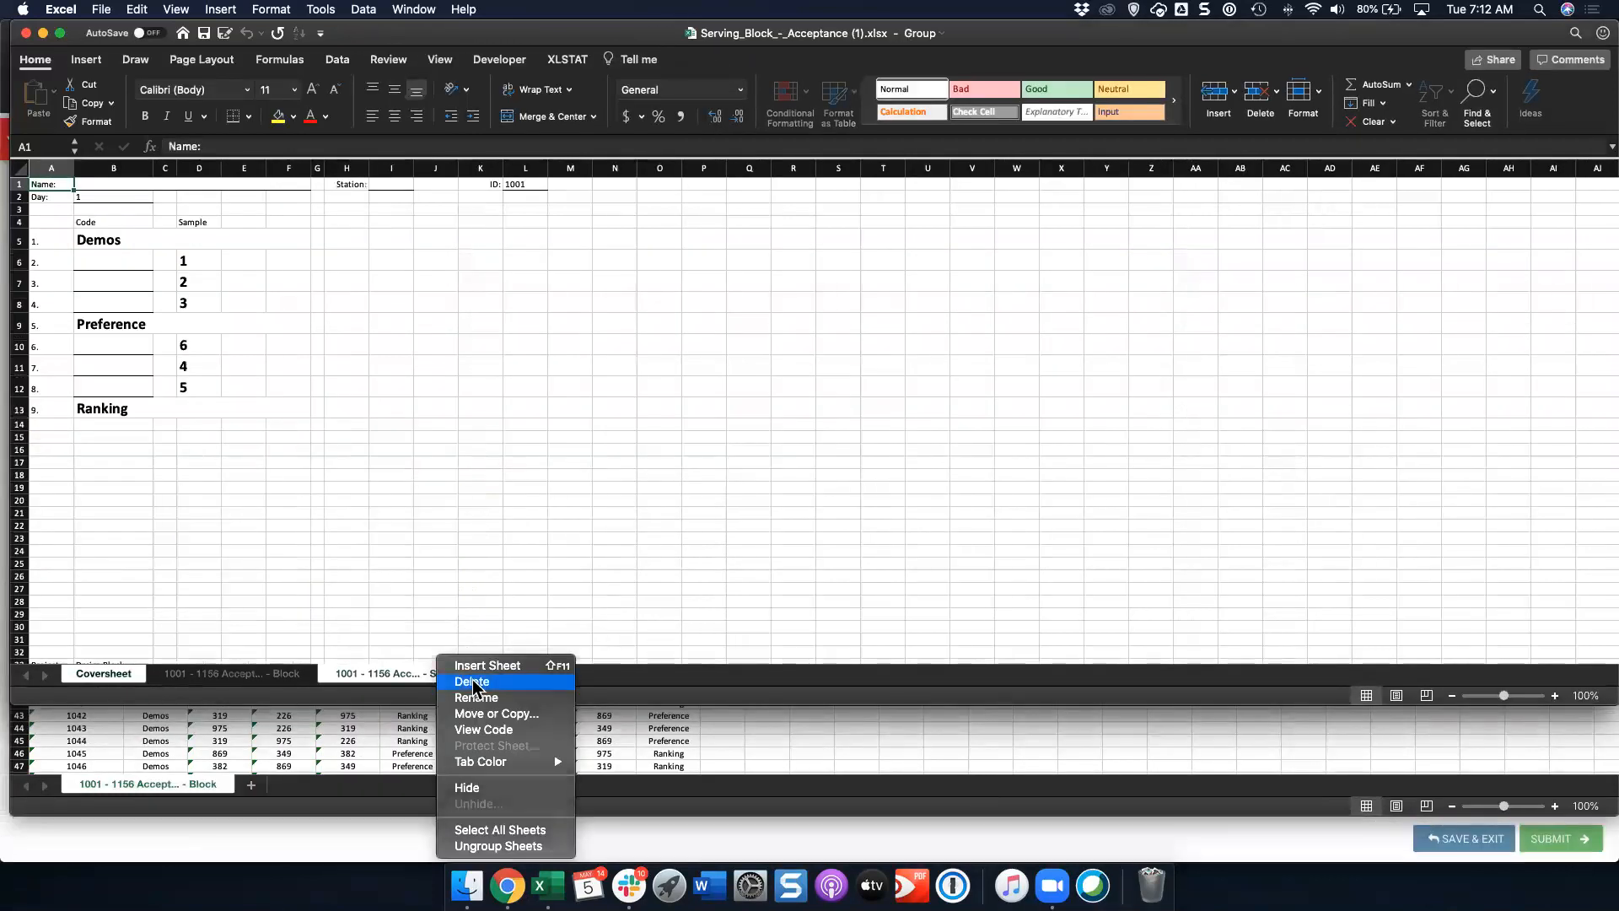
pyautogui.click(473, 681)
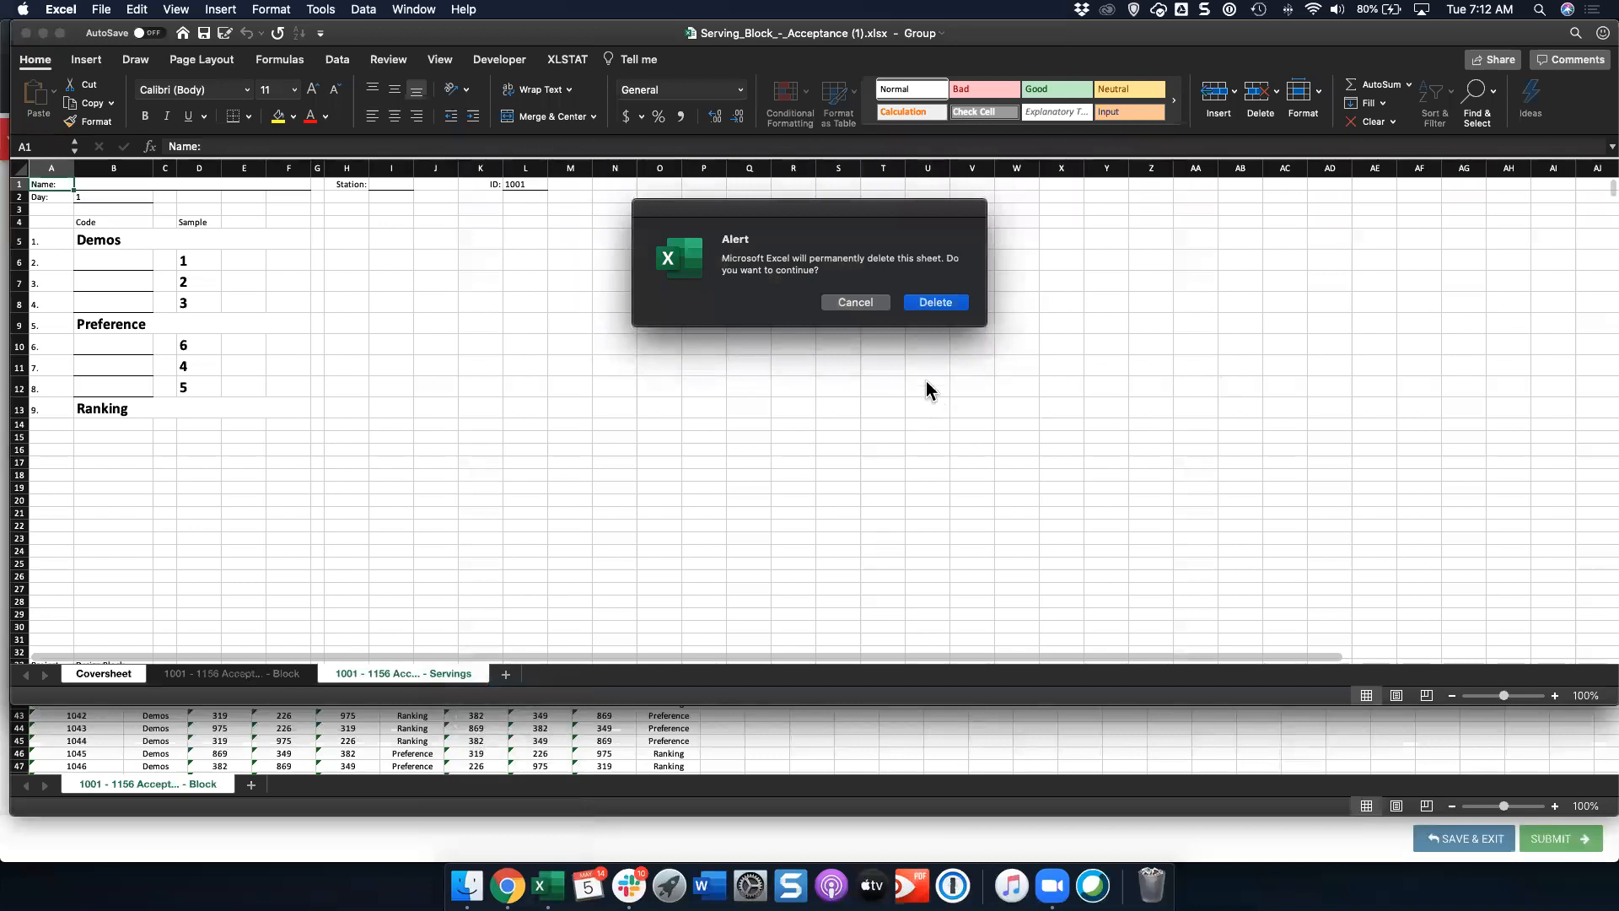
pyautogui.click(934, 301)
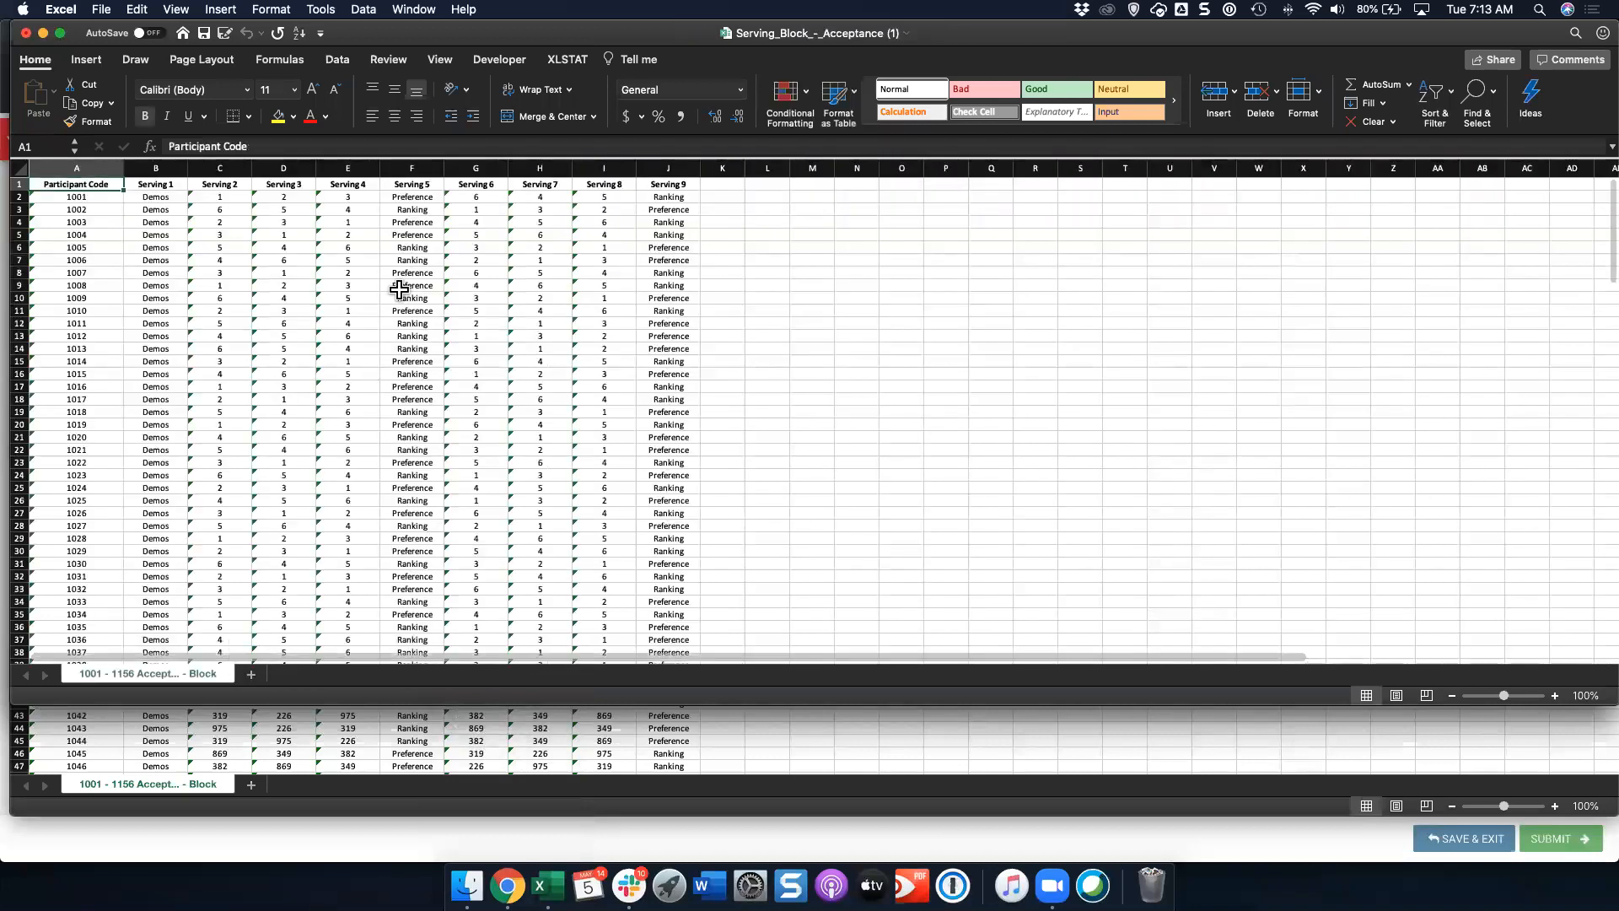
# Delete the header row and the Participant Code column from the Block sheet, and save the workbook
pyautogui.click(18, 182)
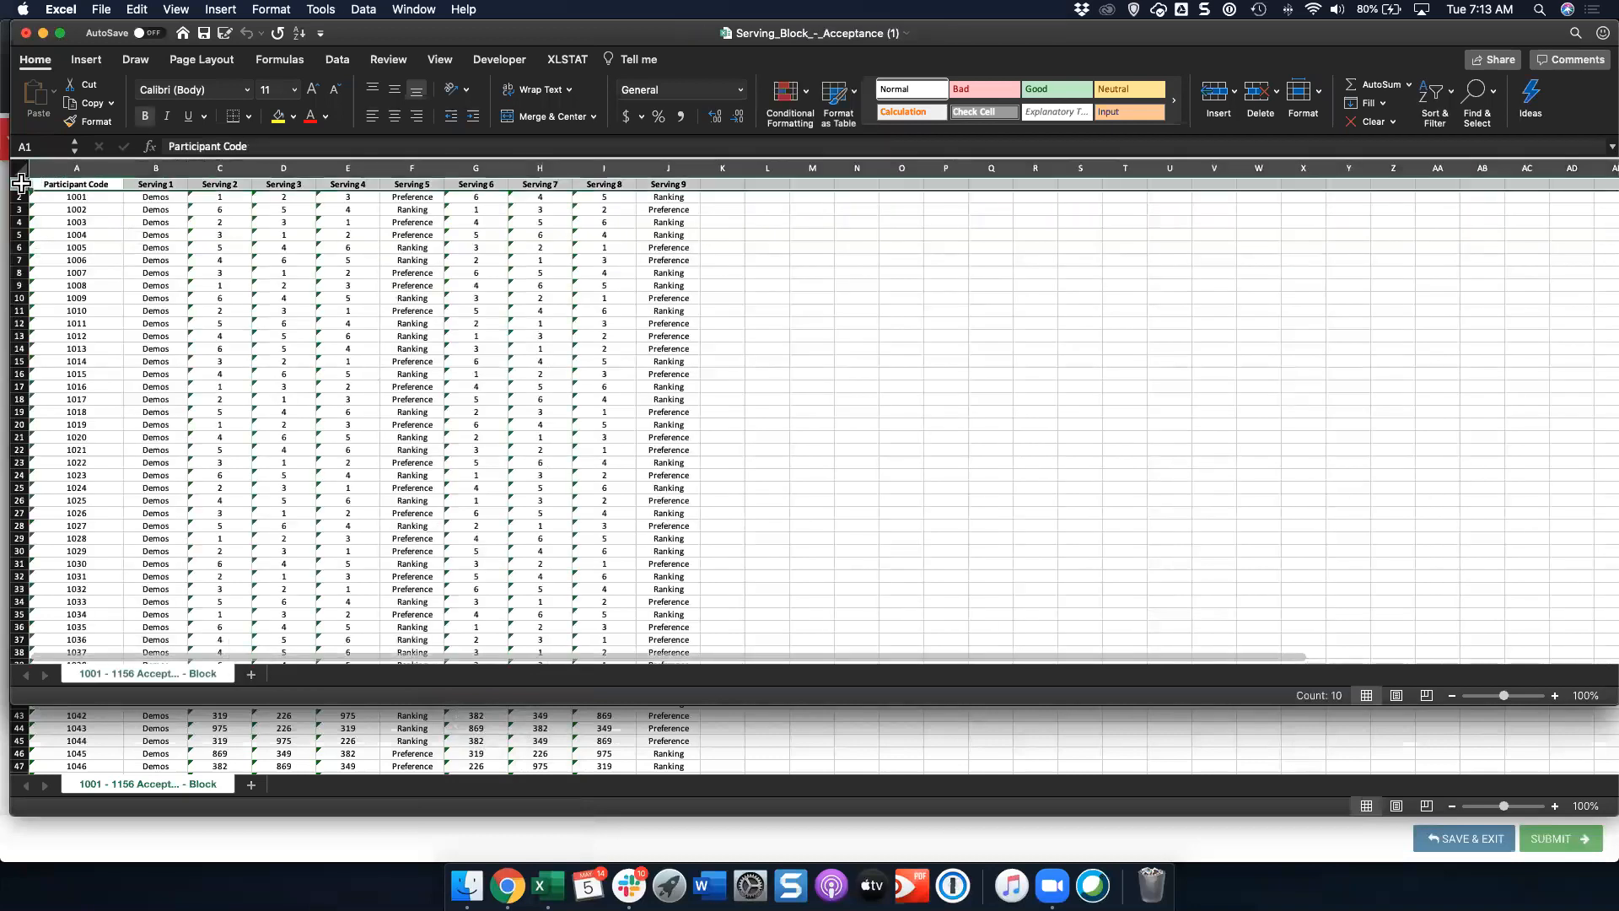
pyautogui.rightClick(18, 182)
pyautogui.click(58, 282)
pyautogui.click(80, 166)
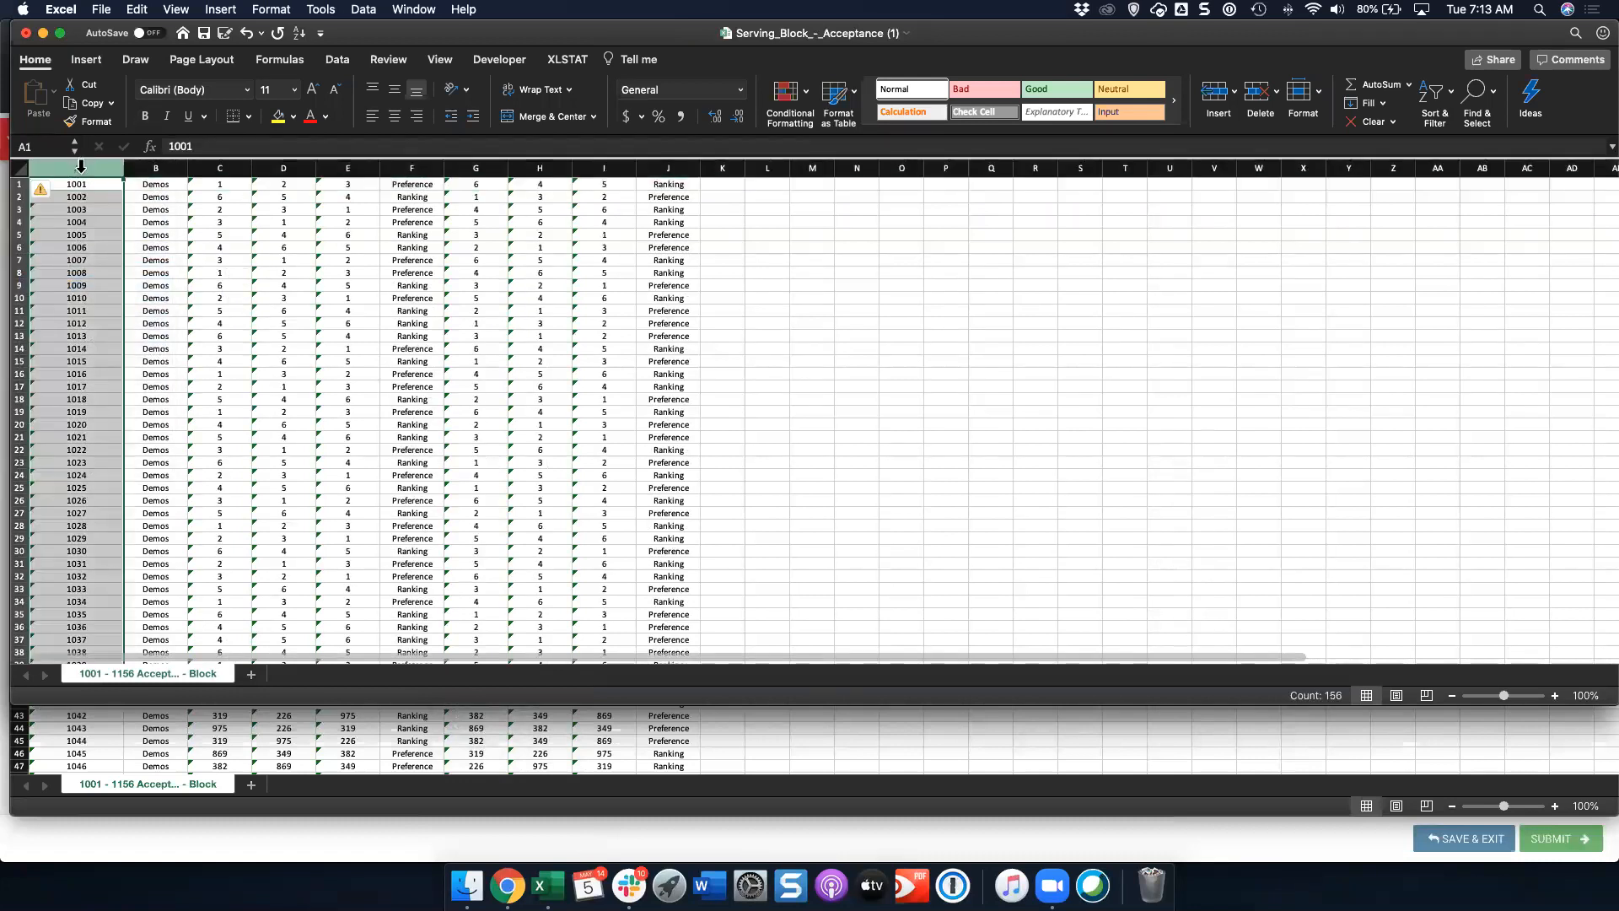
pyautogui.rightClick(80, 165)
pyautogui.click(118, 263)
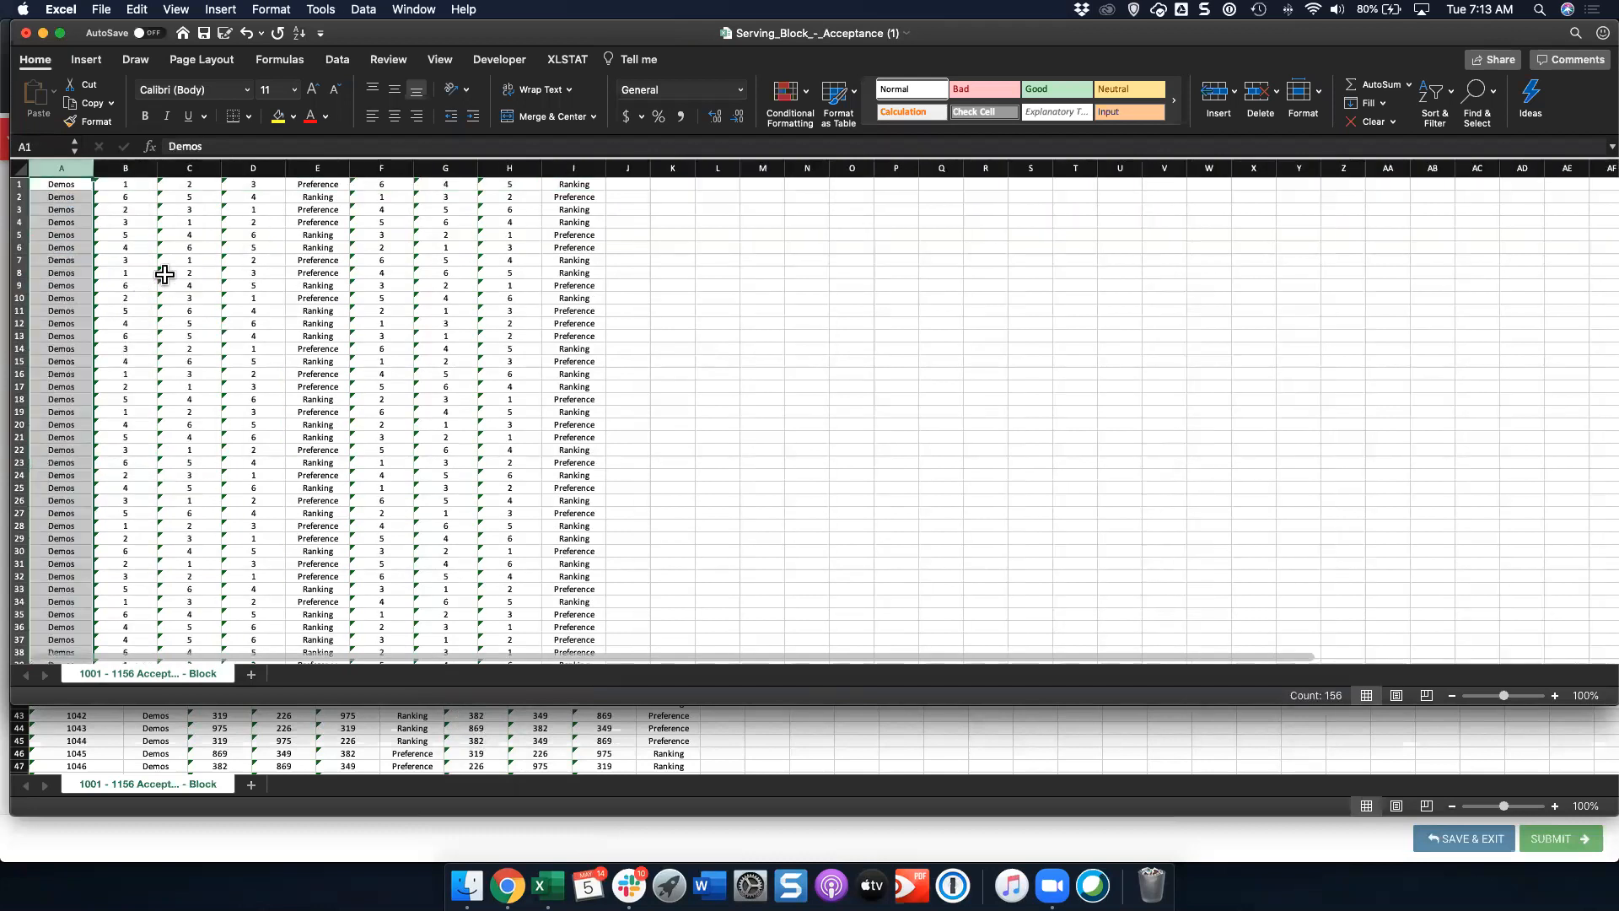
pyautogui.click(203, 271)
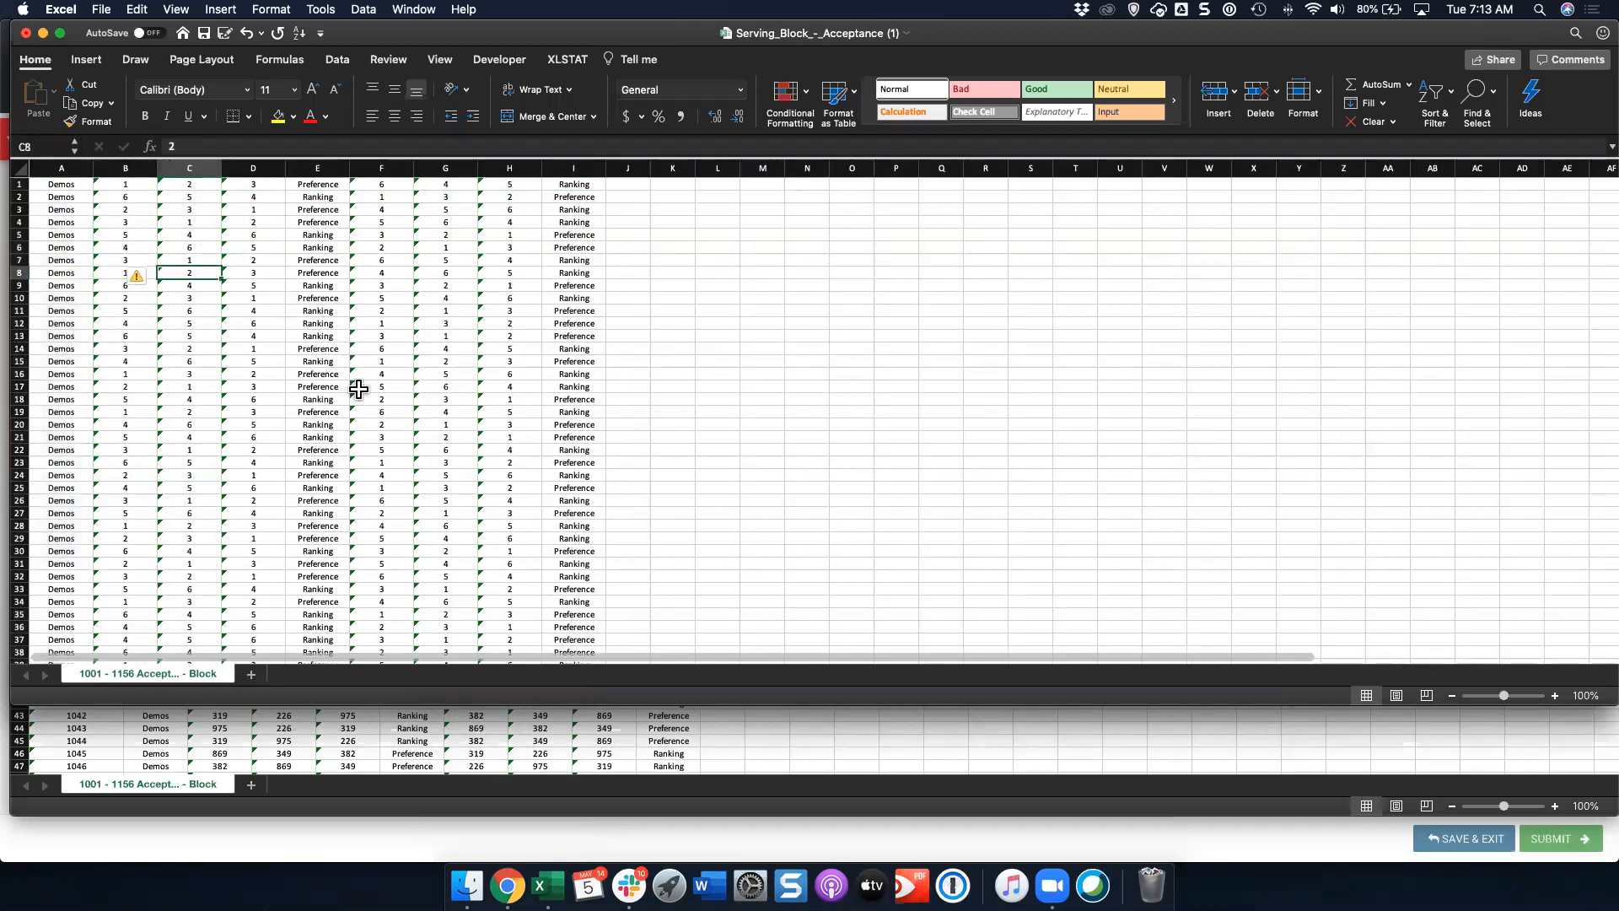
pyautogui.click(61, 184)
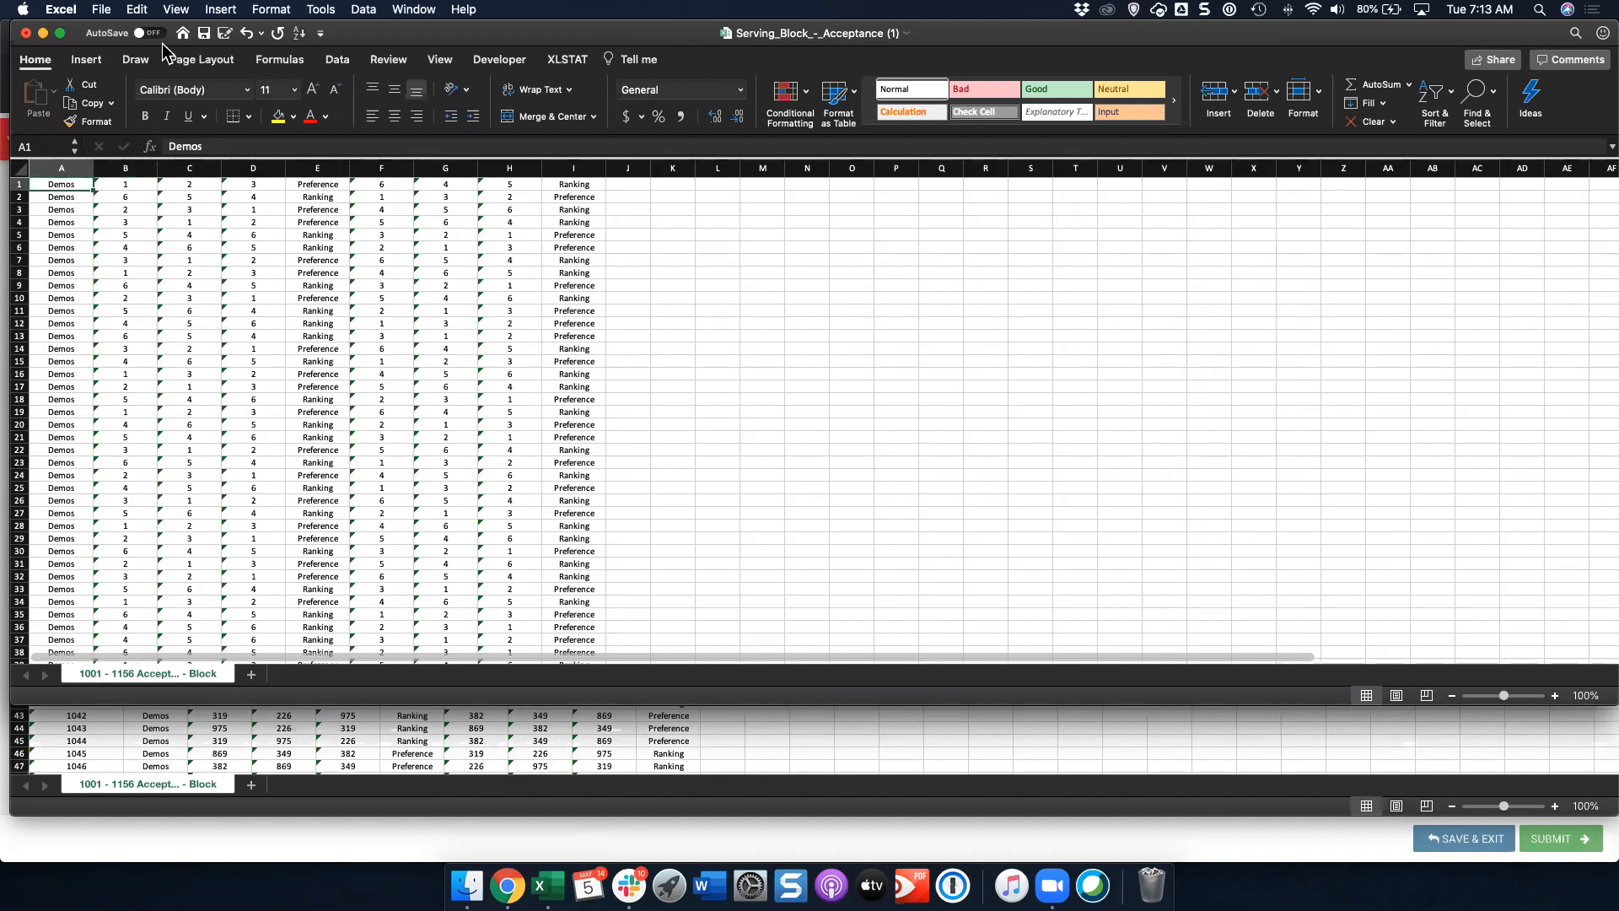
pyautogui.click(204, 33)
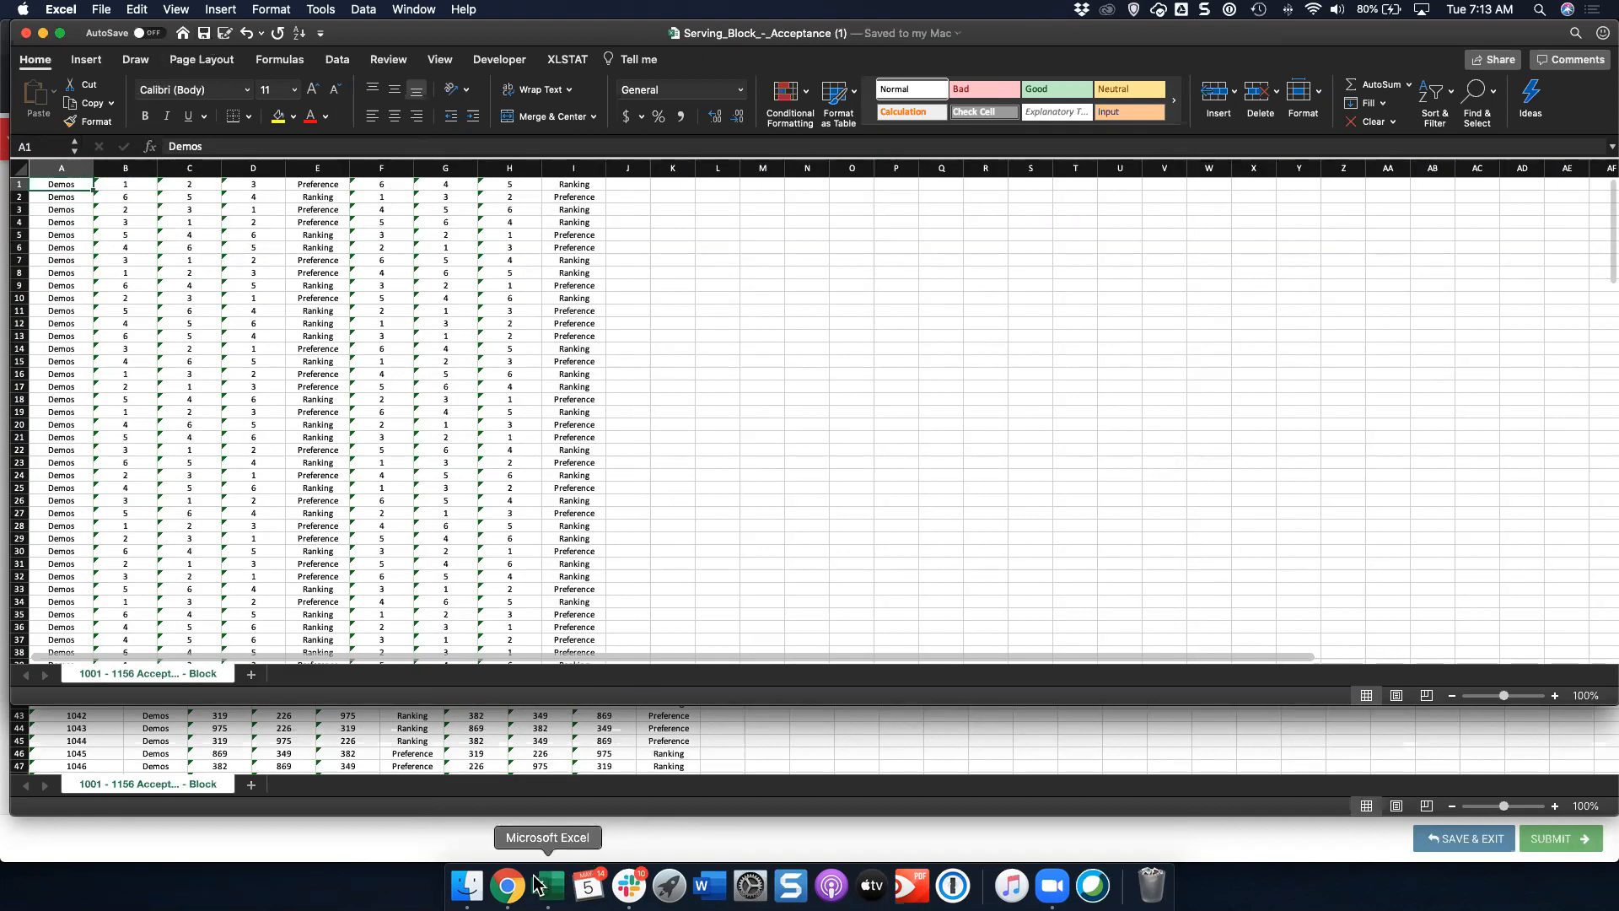
# Switch to RedJade in Chrome and upload Serving_Block_-_Acceptance (1).xlsx as a block import for the Acceptance design
pyautogui.click(506, 885)
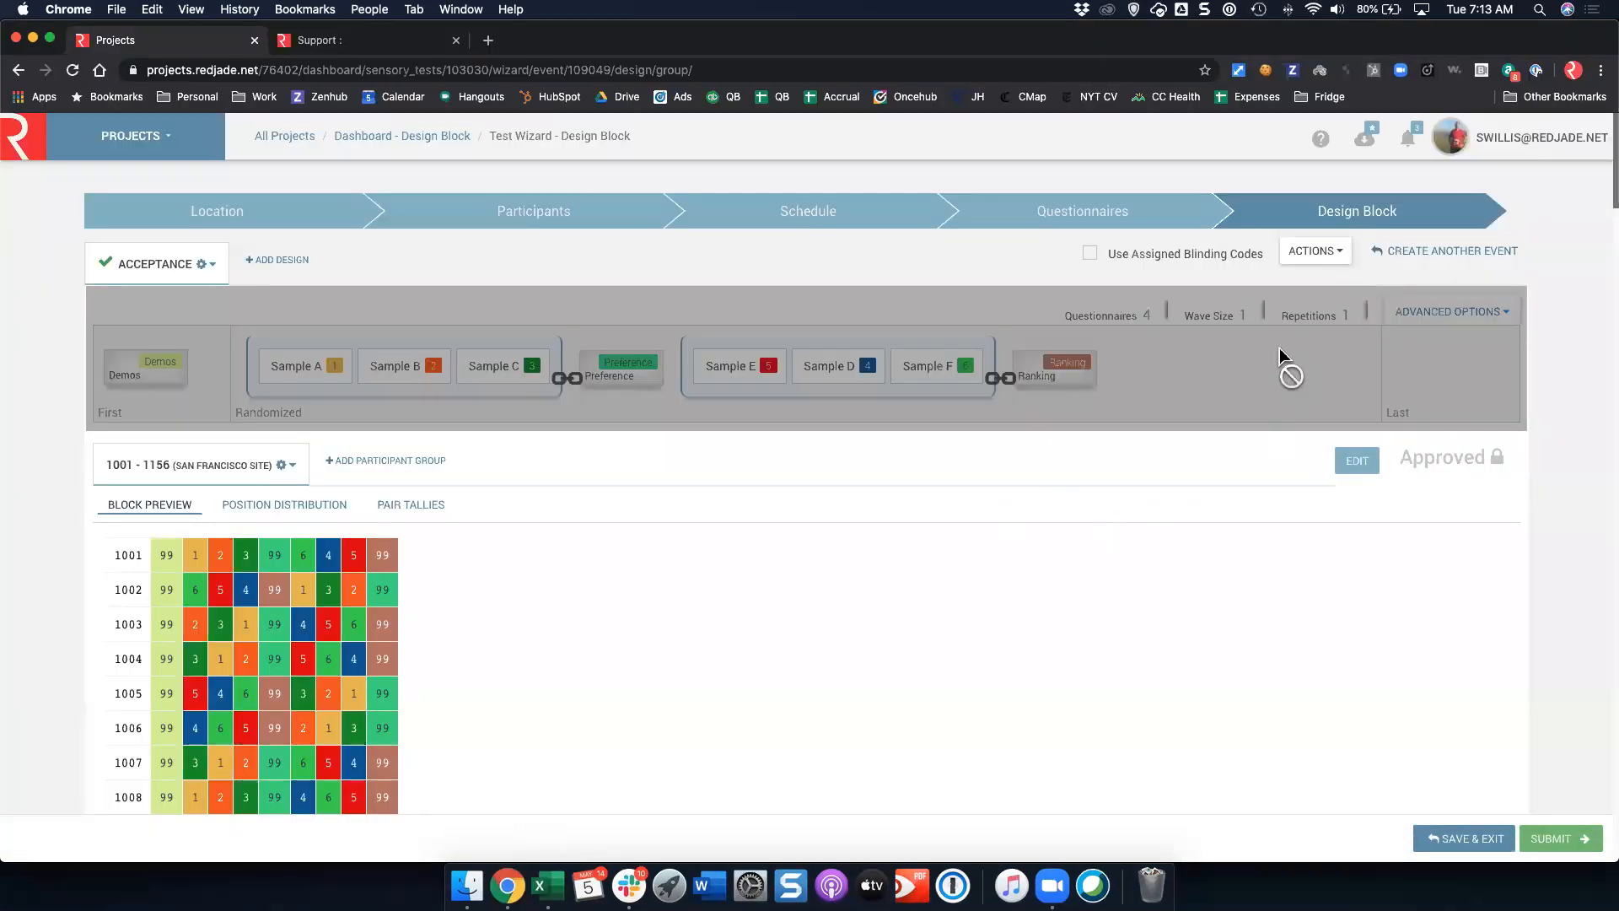
pyautogui.click(214, 268)
pyautogui.click(226, 326)
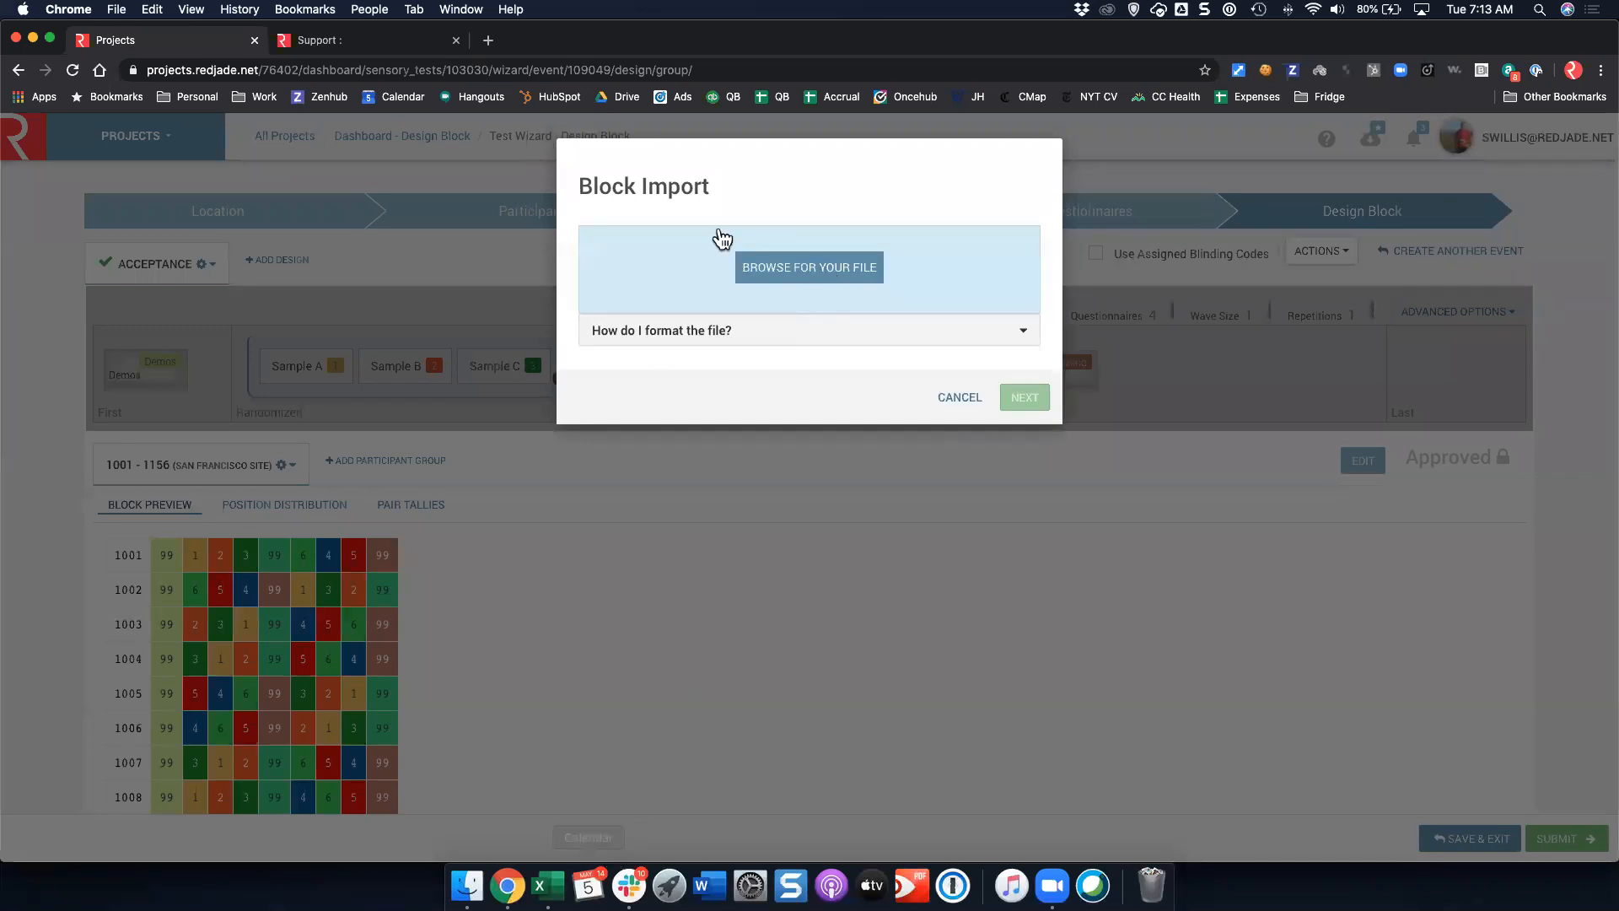
pyautogui.click(742, 275)
pyautogui.click(670, 175)
pyautogui.click(1100, 463)
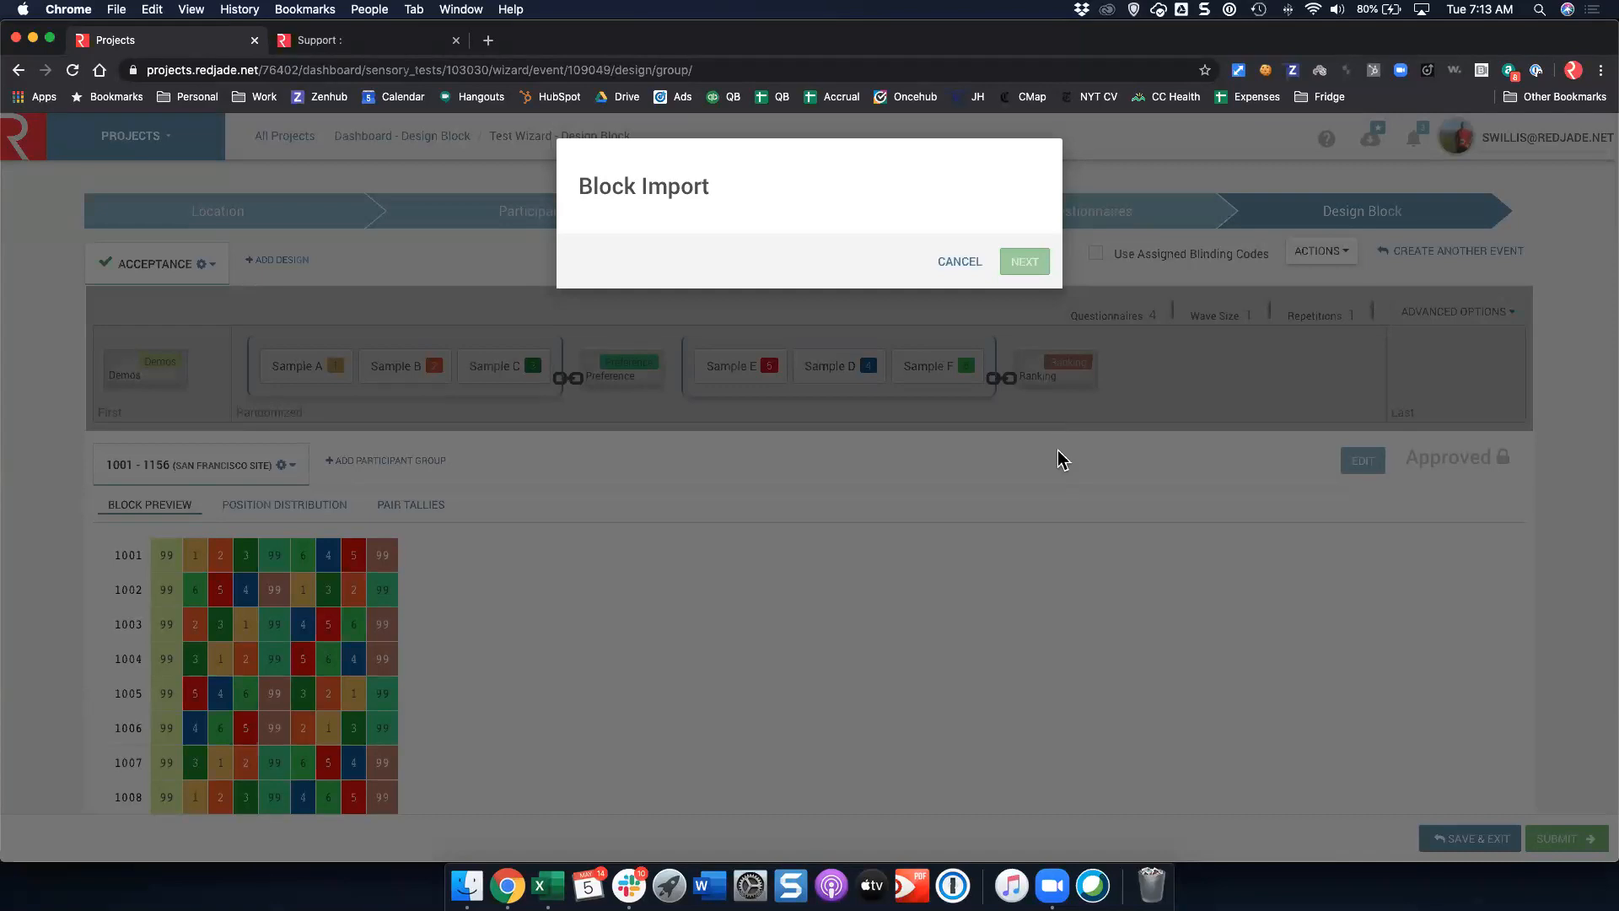
# Submit the block import with Demos, Preference and Ranking mapped to their matching questionnaires, and turn on assigned blinding codes
pyautogui.click(1022, 305)
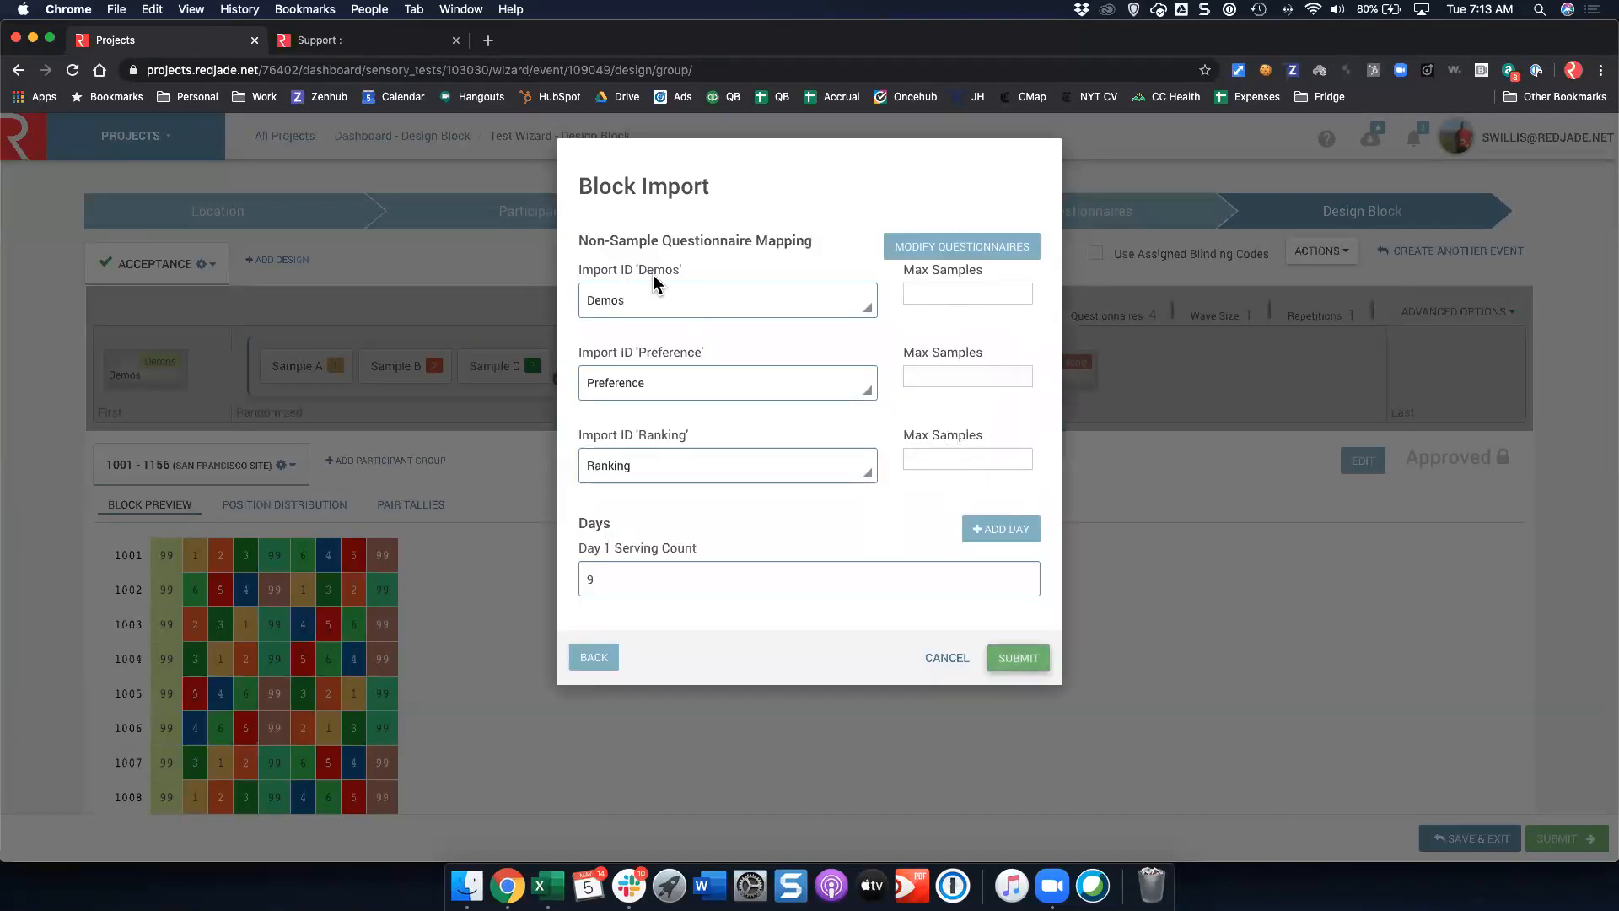
pyautogui.click(712, 300)
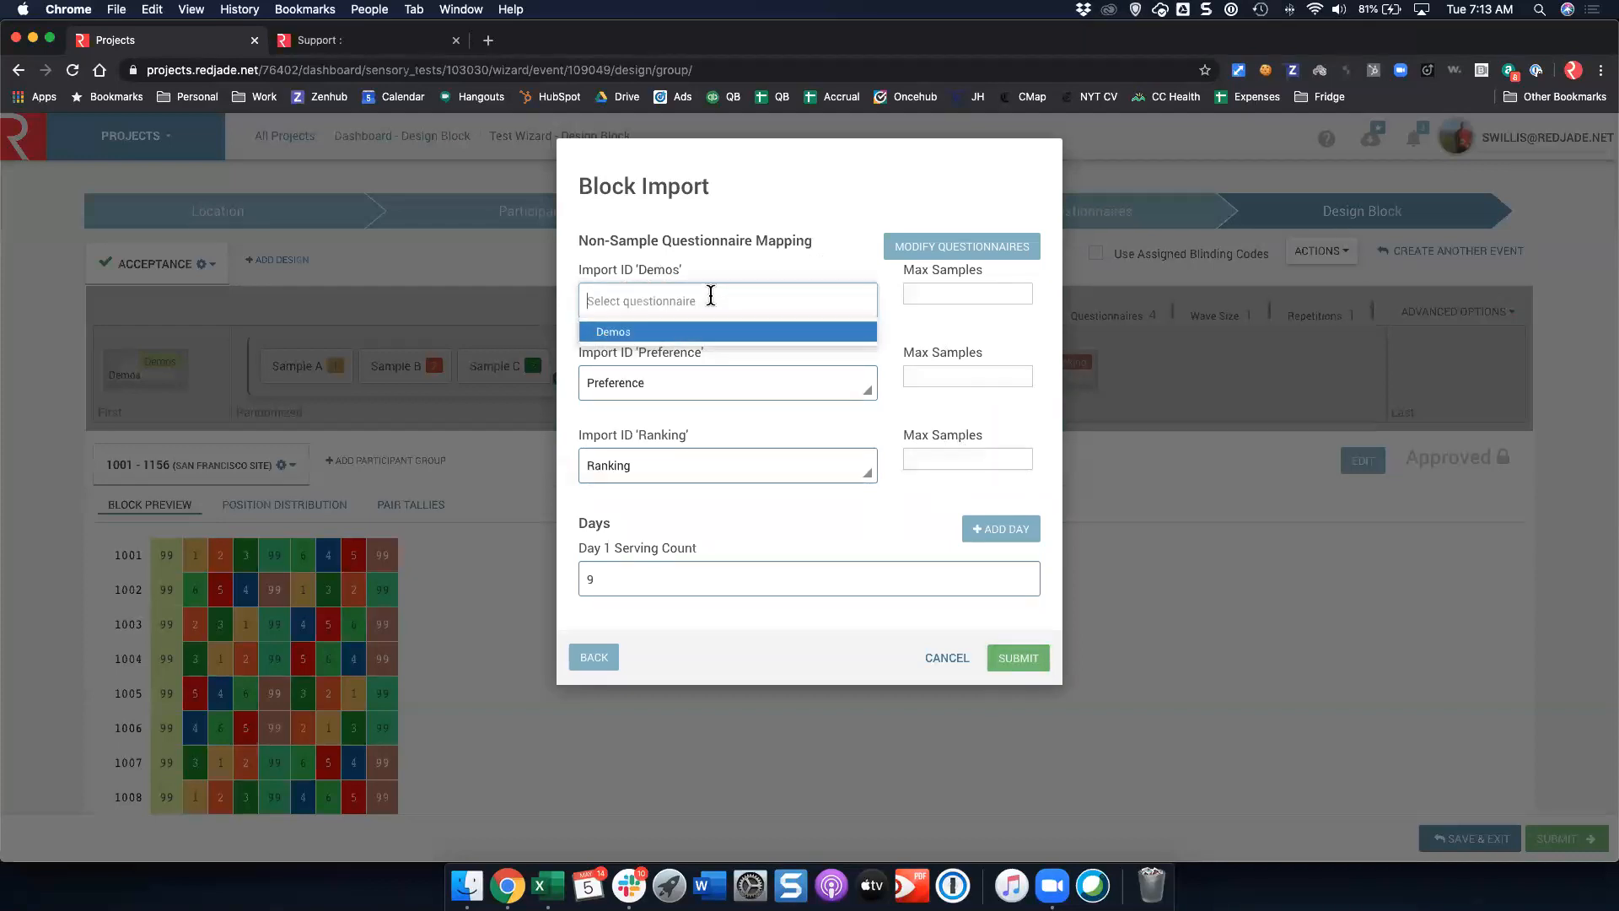
pyautogui.click(695, 344)
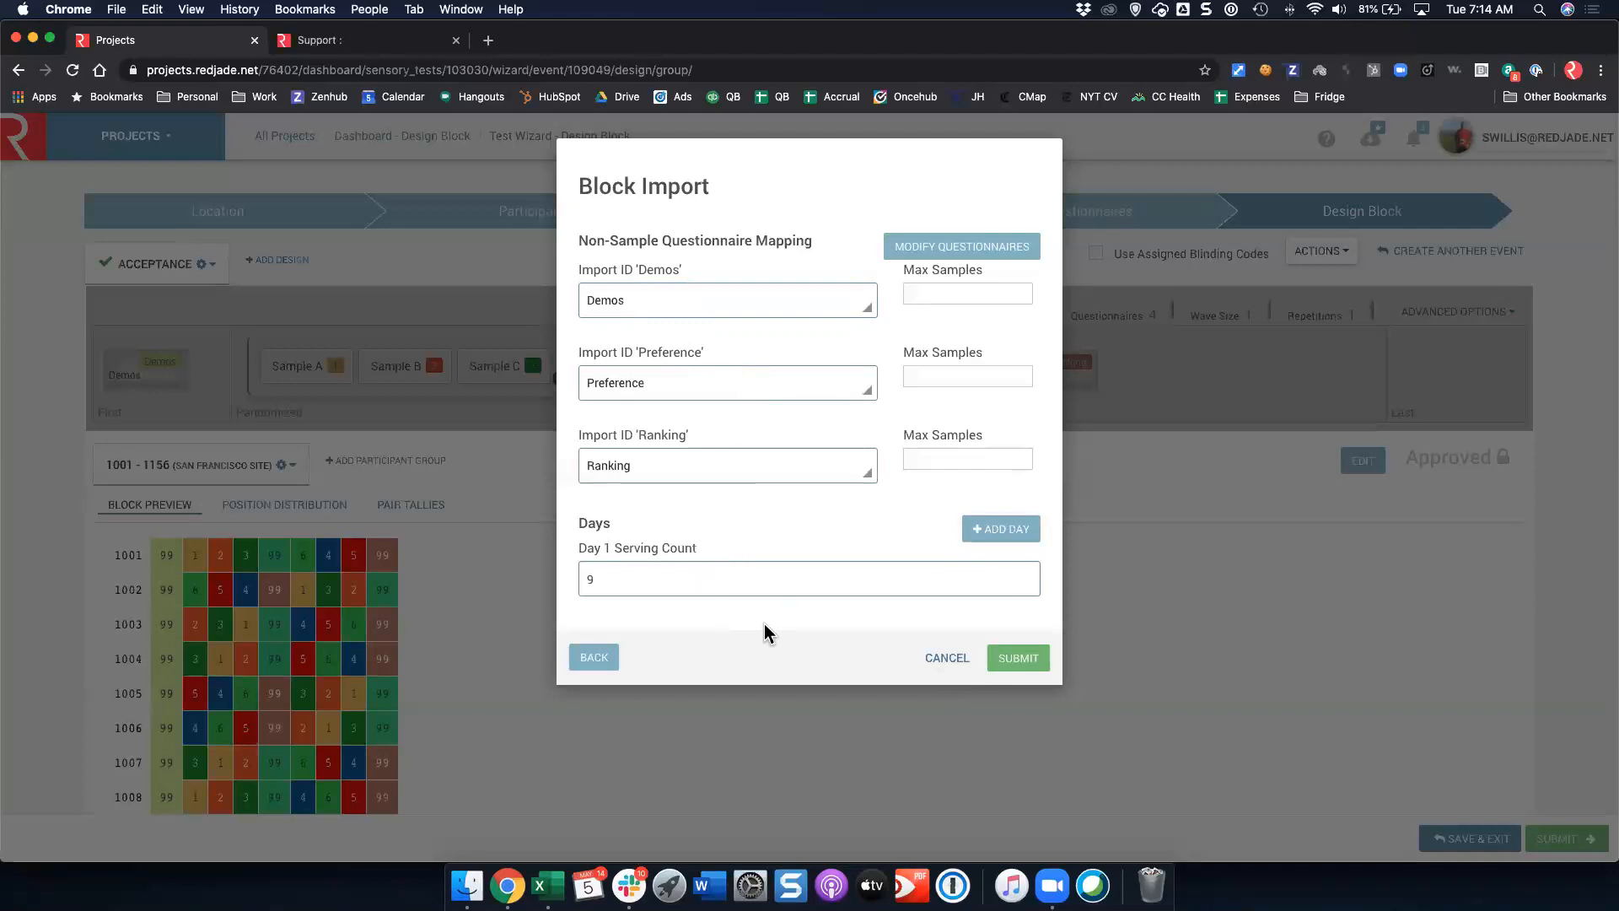
pyautogui.click(1027, 662)
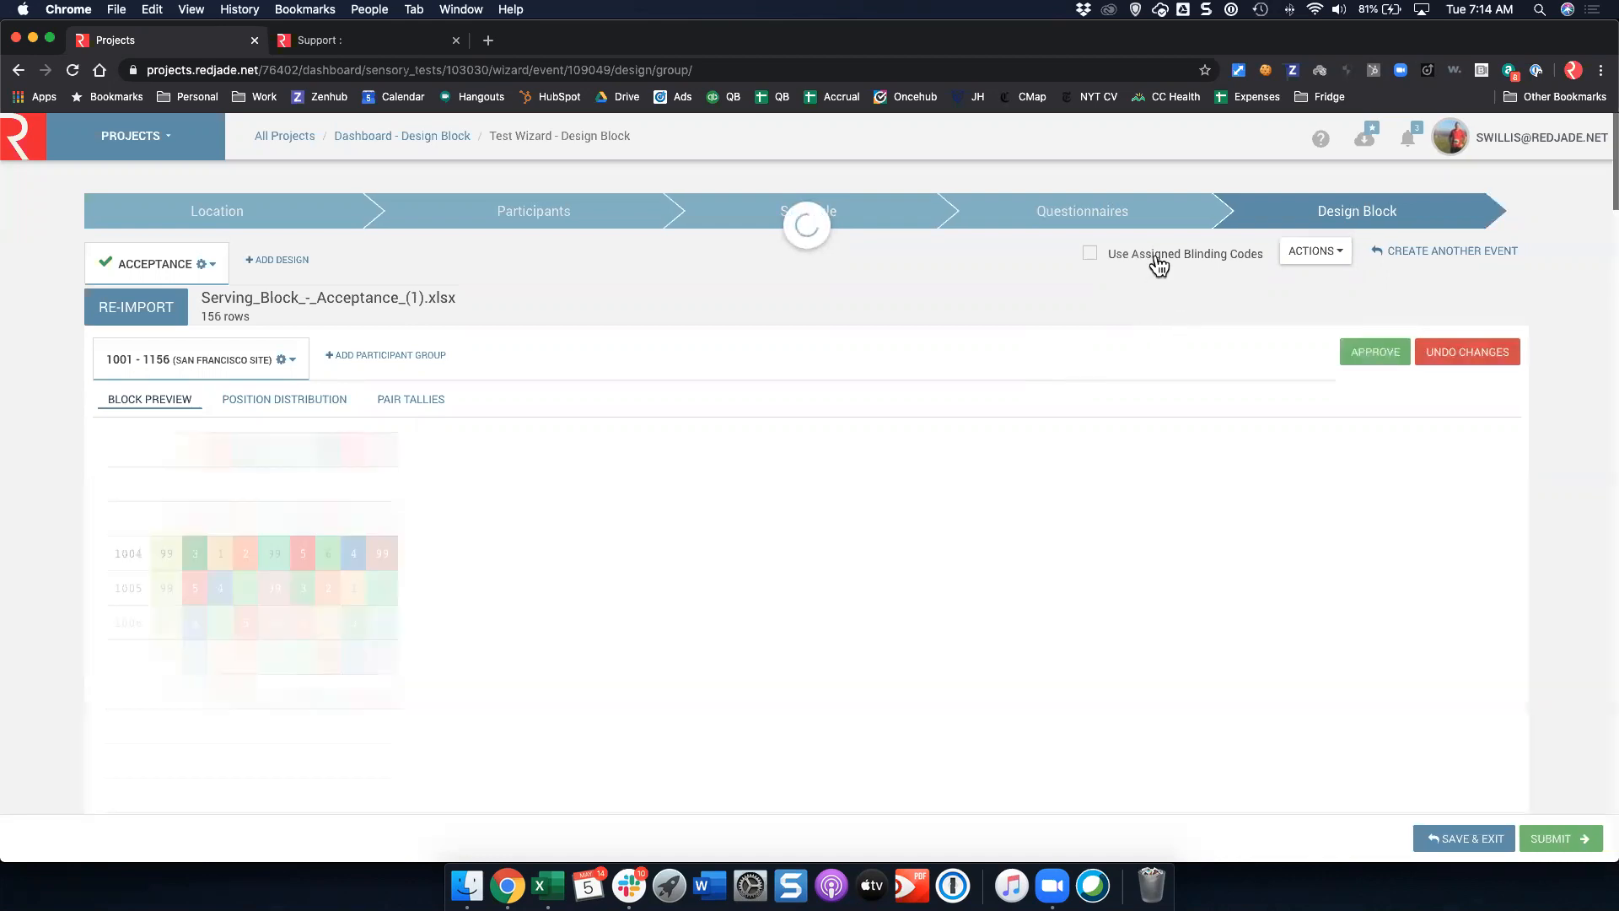
pyautogui.click(1143, 268)
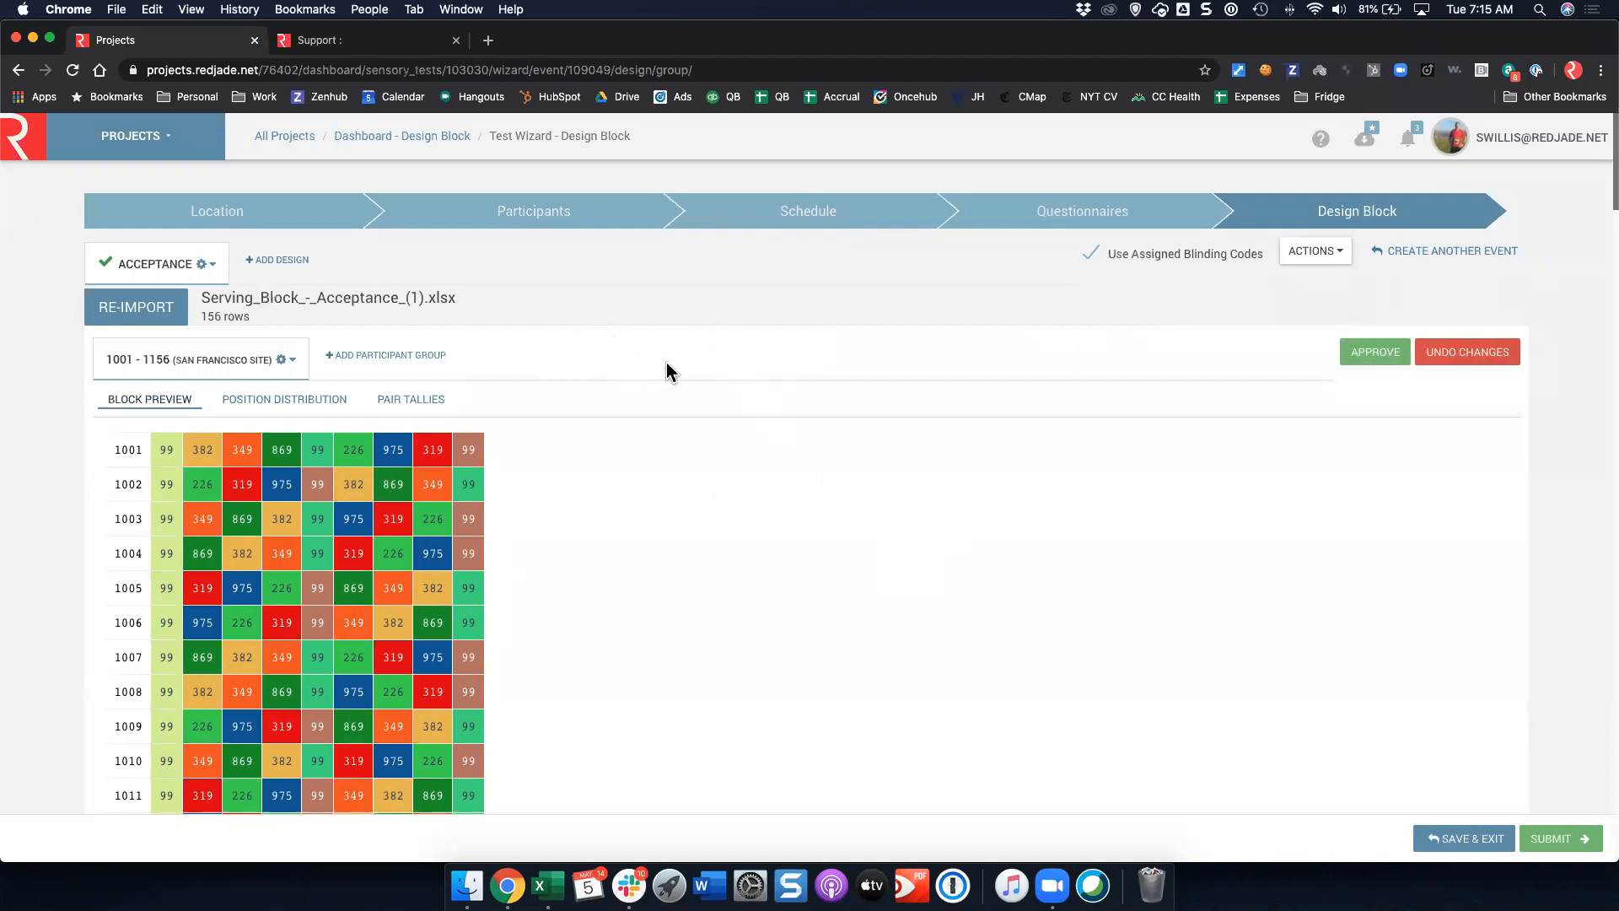
# Re-import Serving_Block_-_Acceptance (1).xlsx from the Downloads folder, entering Max Samples from the Preference questionnaire onward
pyautogui.click(145, 307)
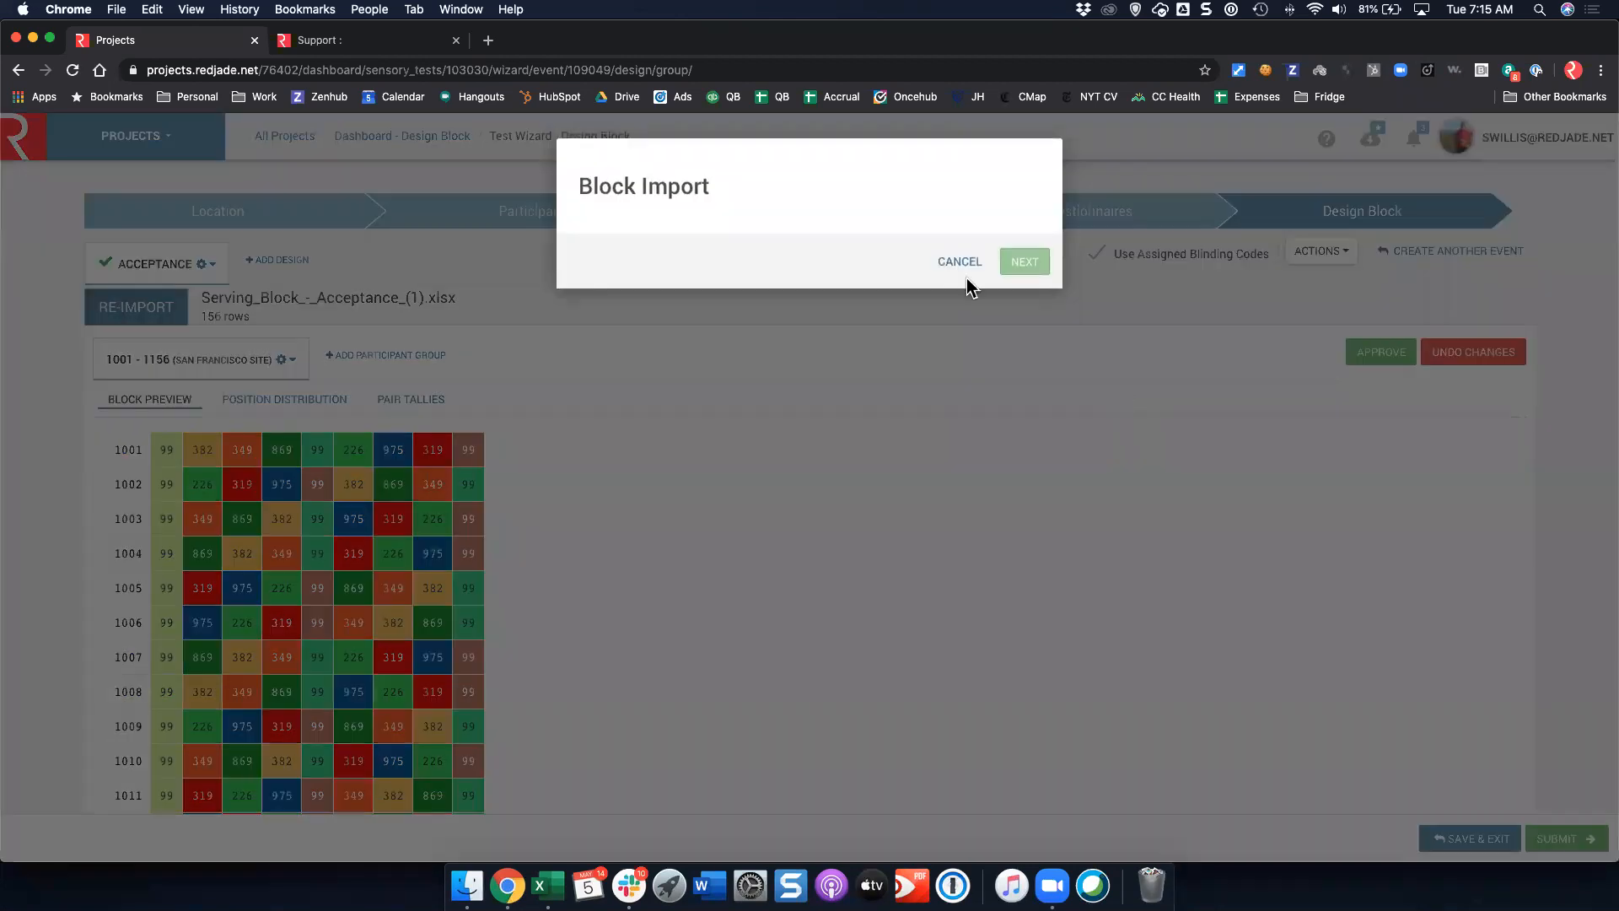
pyautogui.click(466, 885)
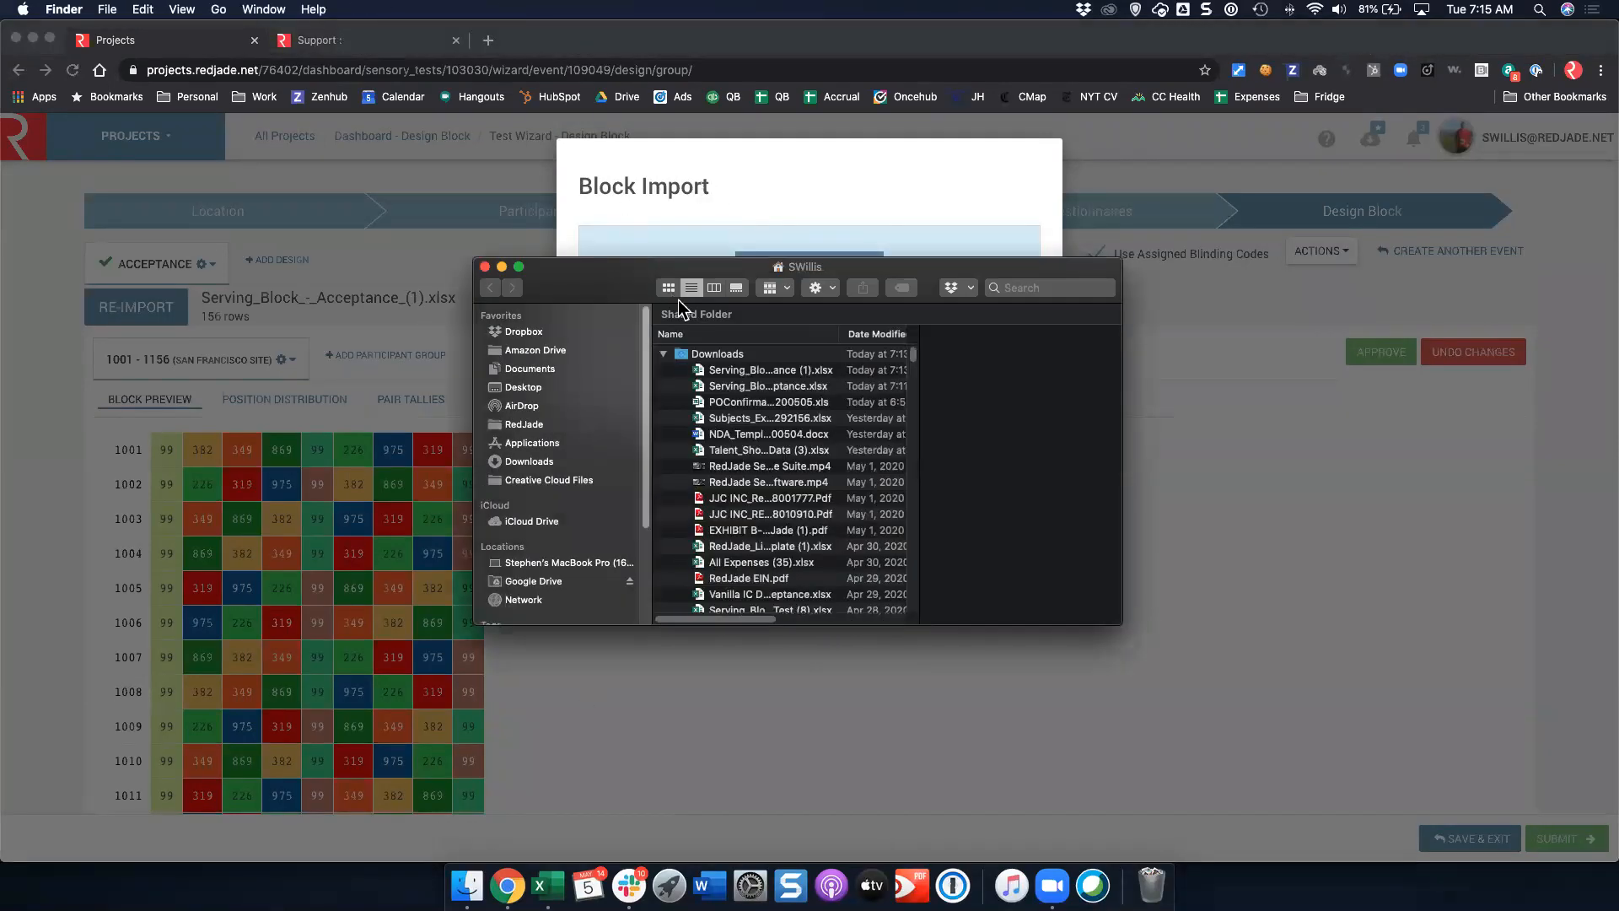
pyautogui.moveTo(731, 377); pyautogui.dragTo(793, 247)
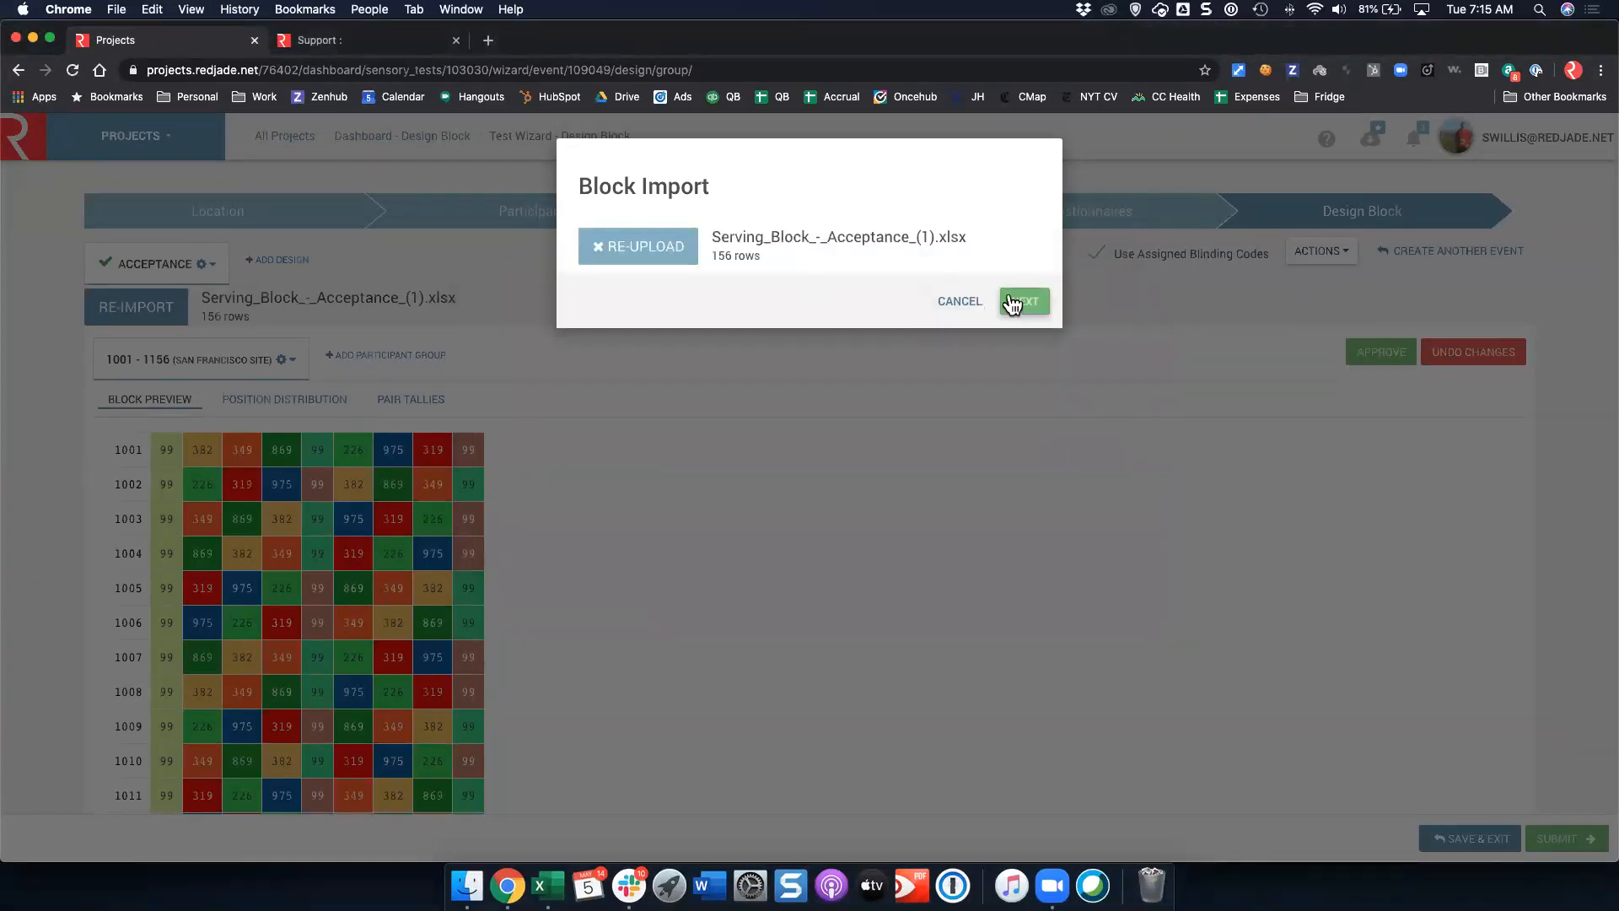
pyautogui.click(1018, 303)
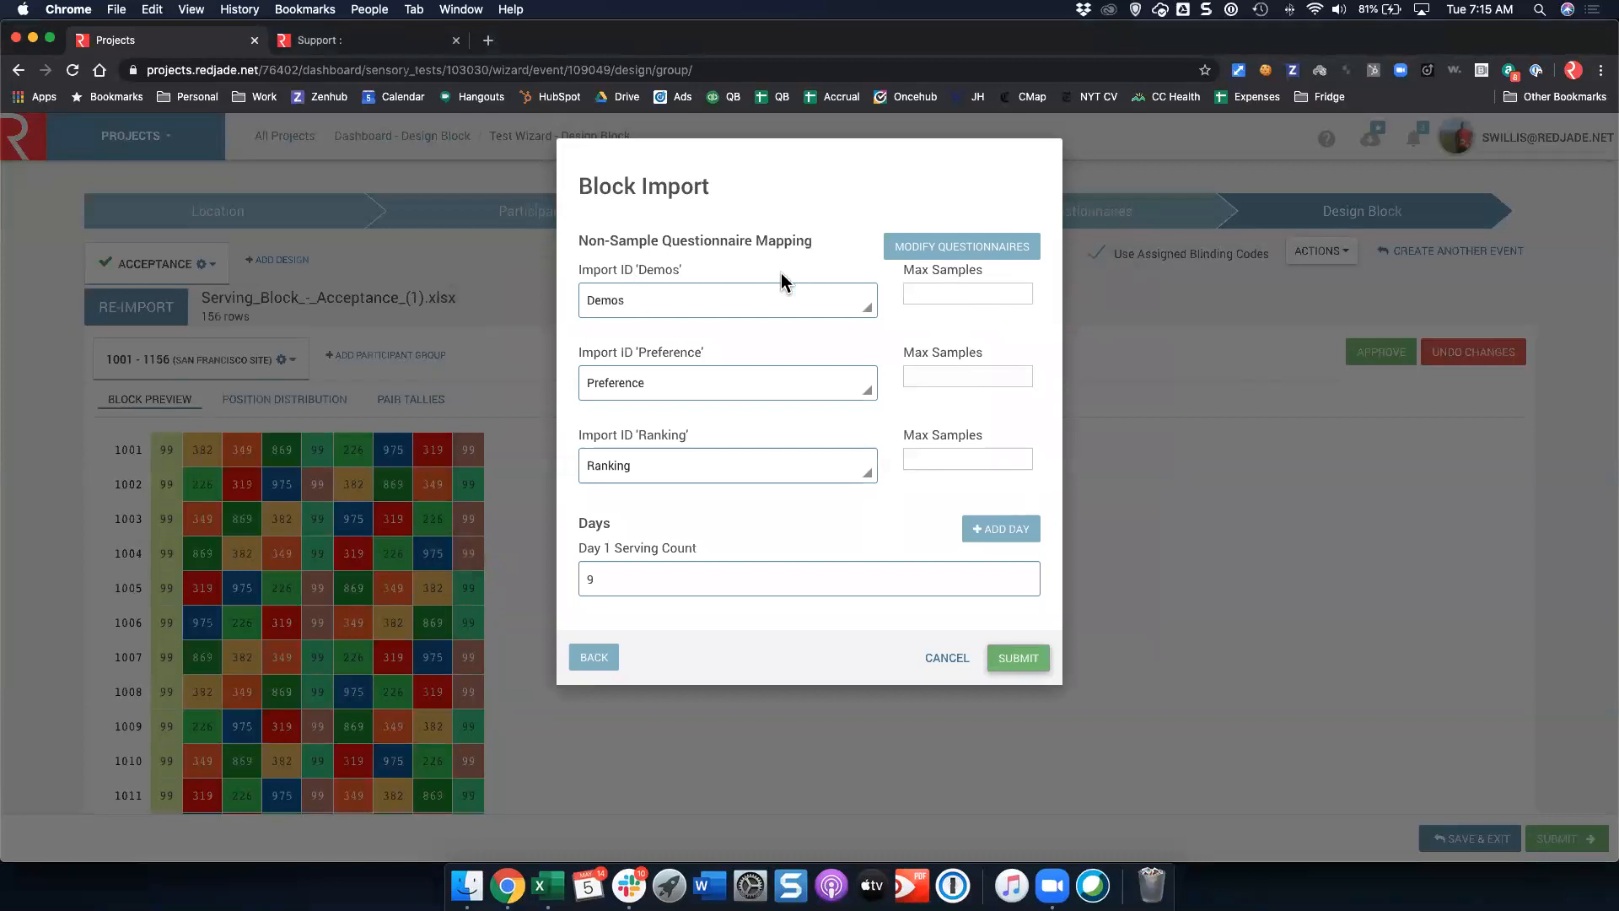
pyautogui.click(937, 372)
pyautogui.write('33')
pyautogui.click(1018, 658)
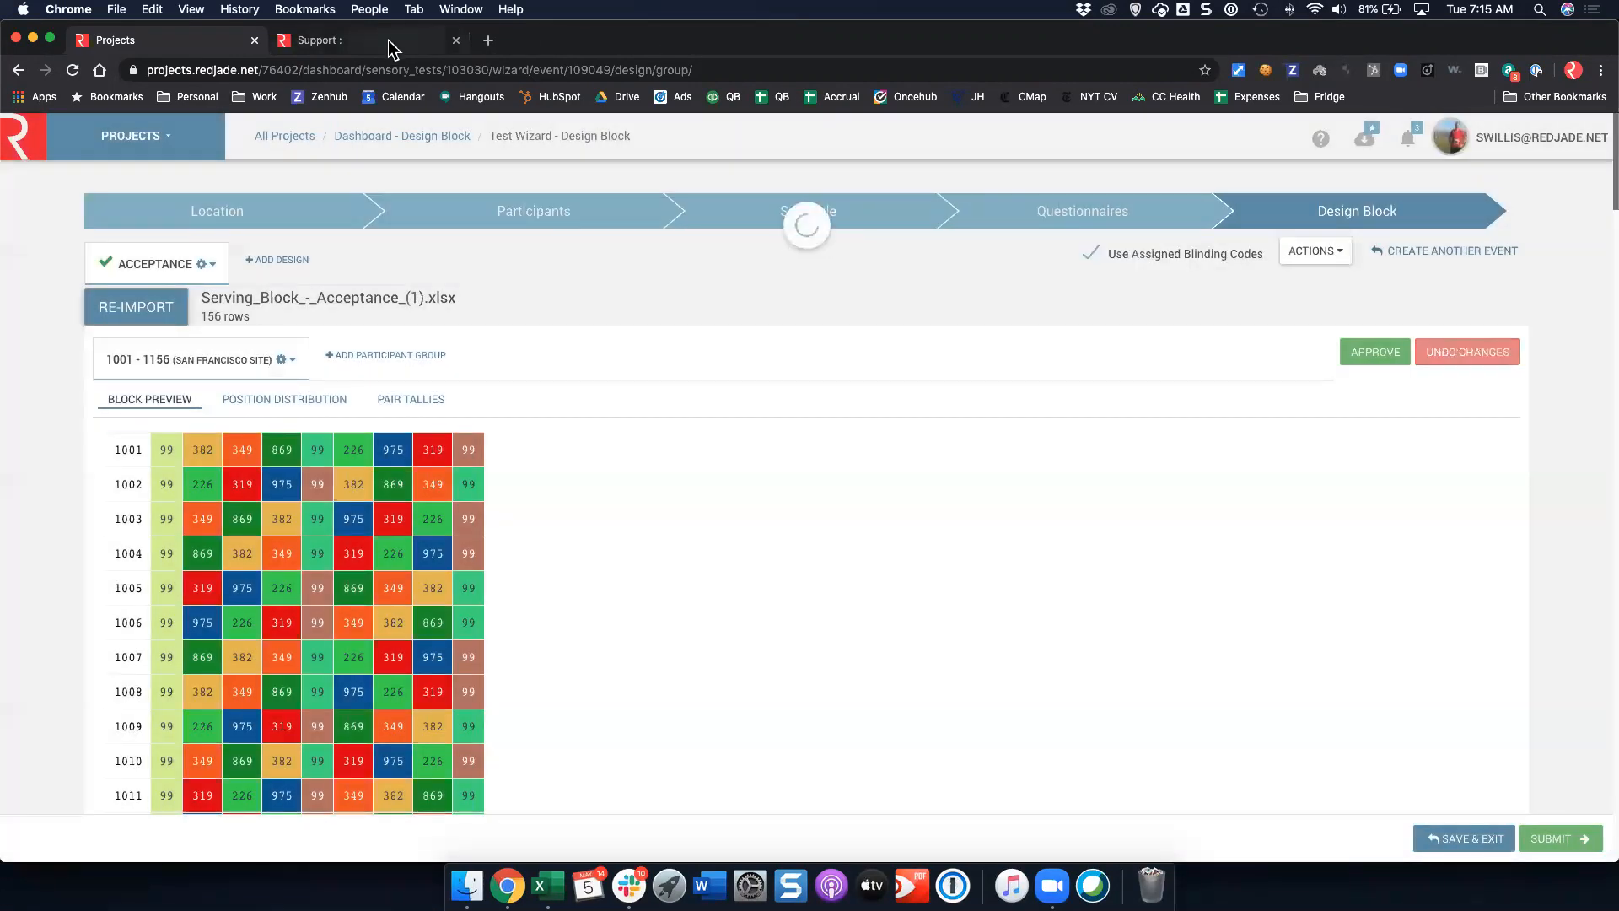
# Check the Work with Design Block articles on the support page, and approve the imported Acceptance block
pyautogui.click(388, 46)
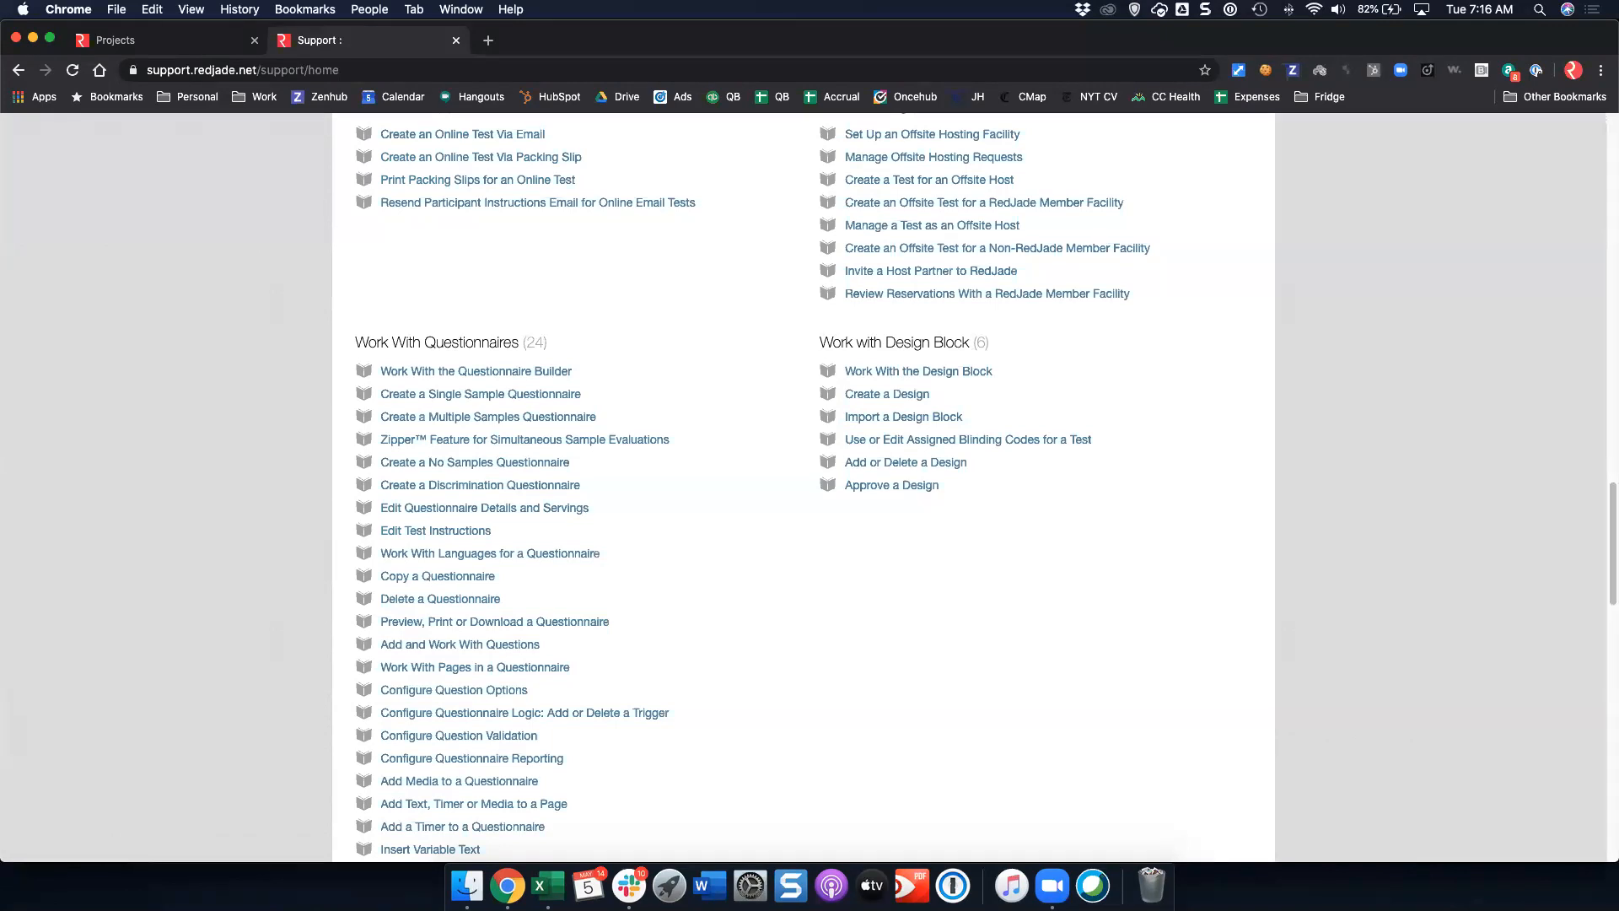
pyautogui.click(156, 47)
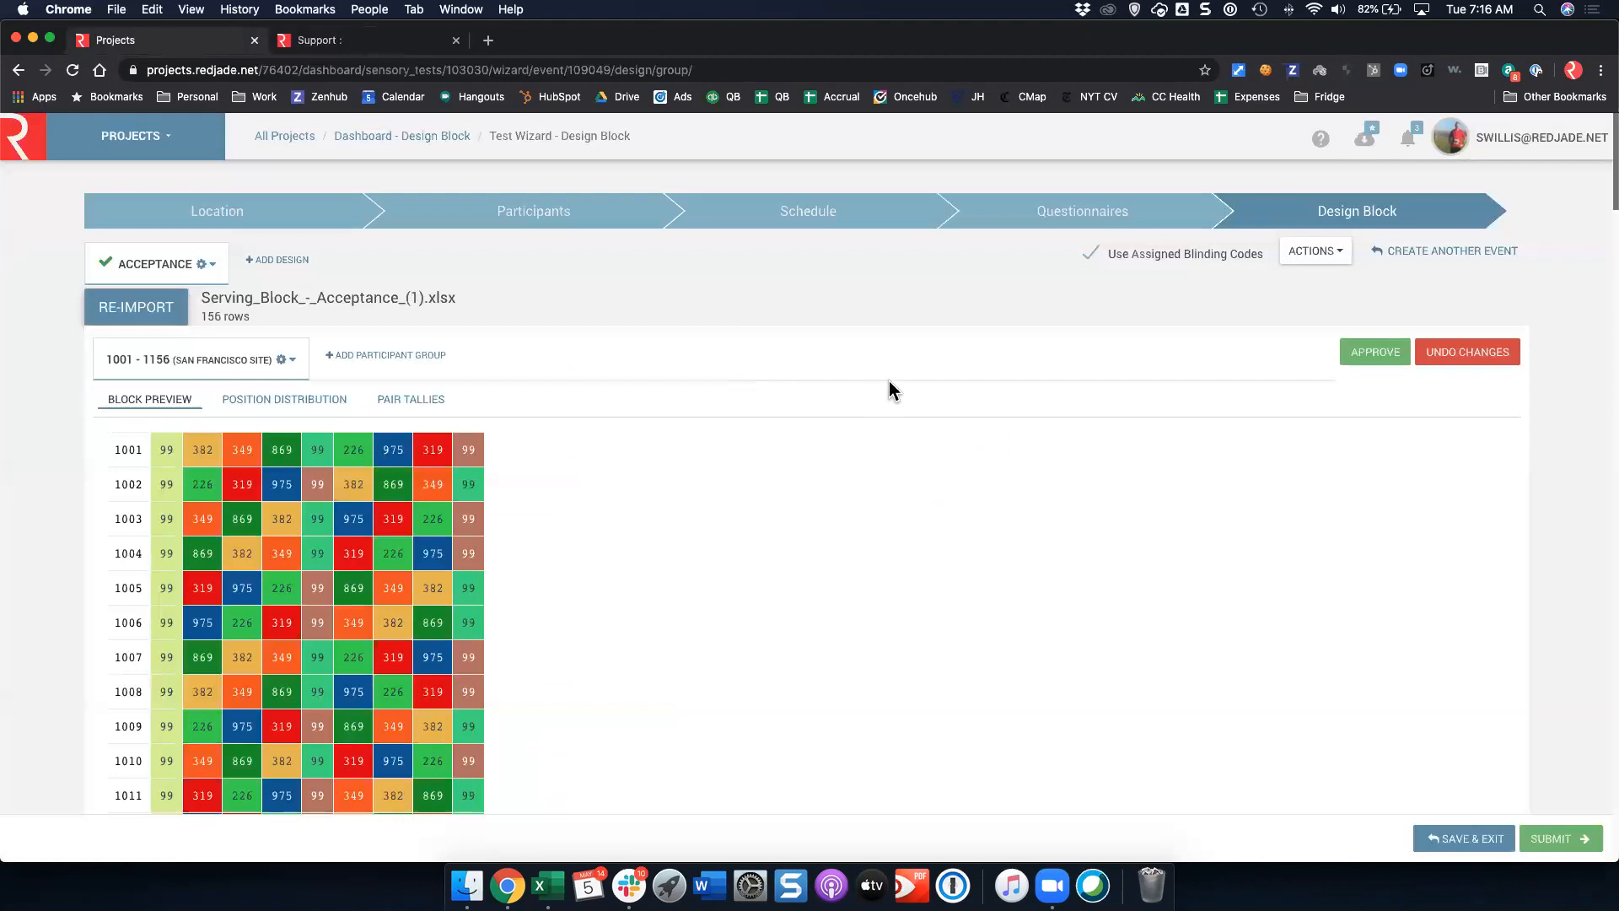
pyautogui.click(1383, 354)
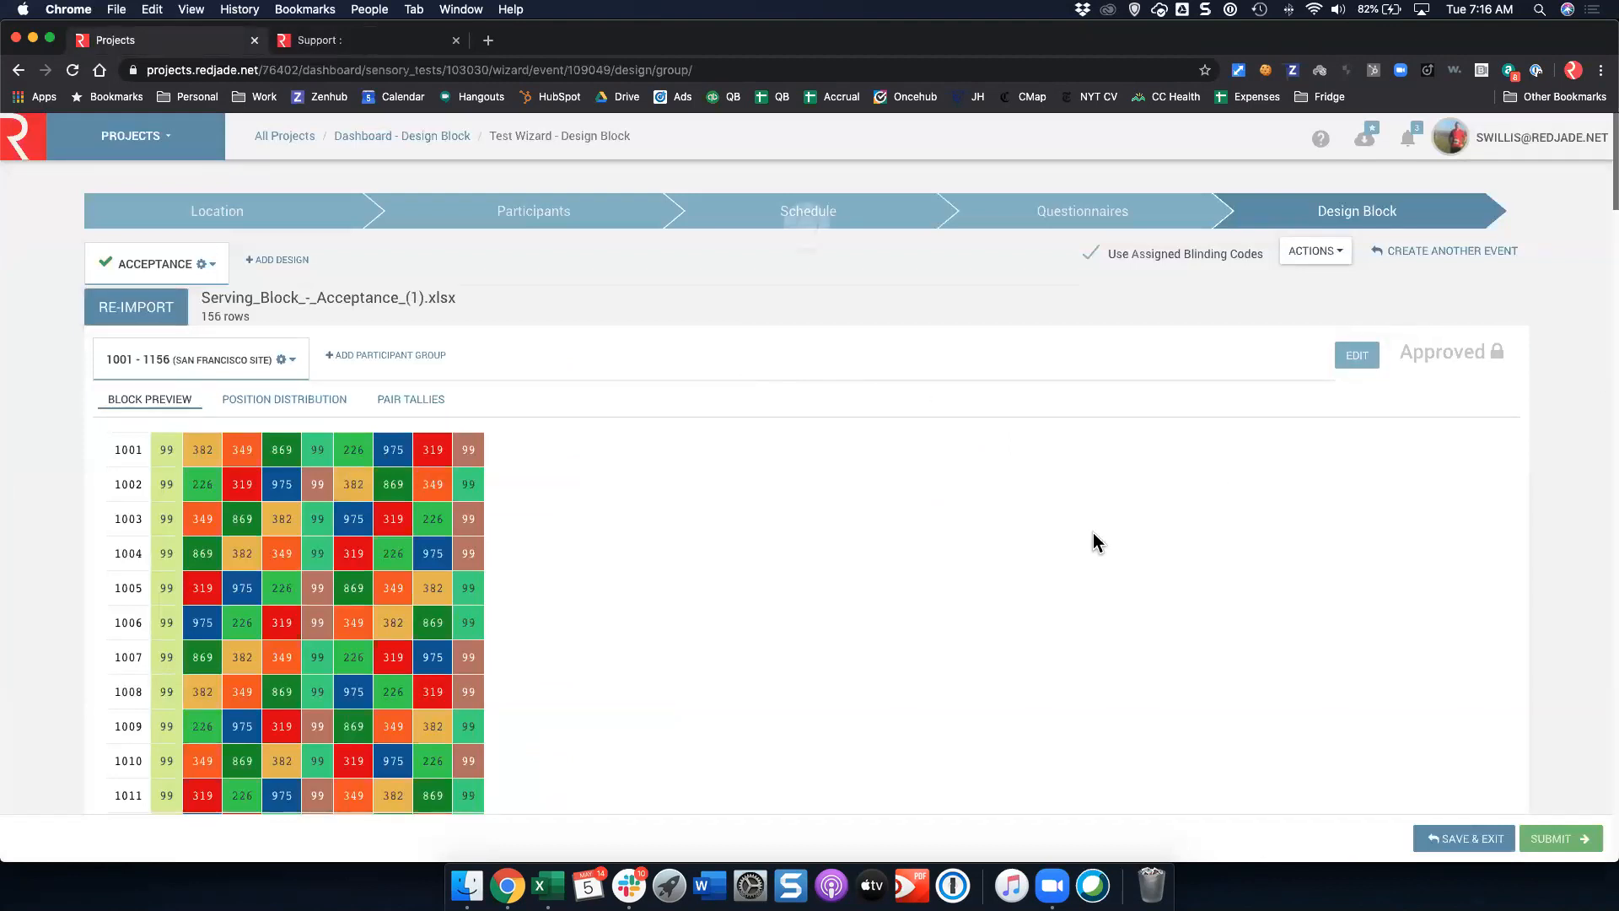
pyautogui.click(1330, 256)
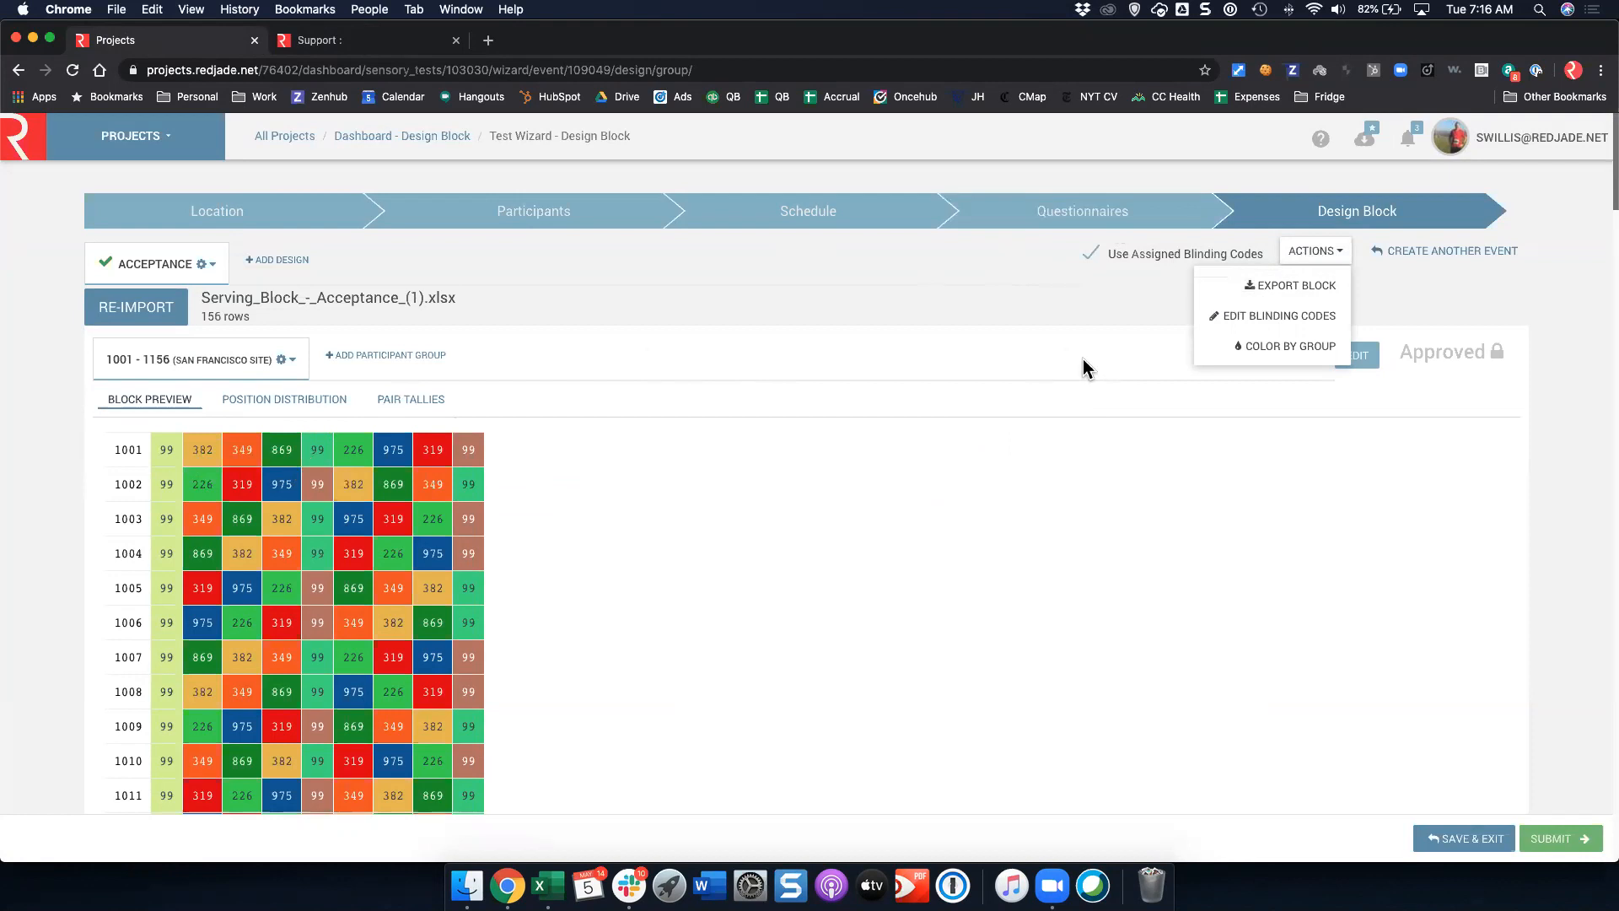
# Add a second block design with all four questionnaires, and group Samples A, B, C and Samples D, E, F
pyautogui.click(291, 260)
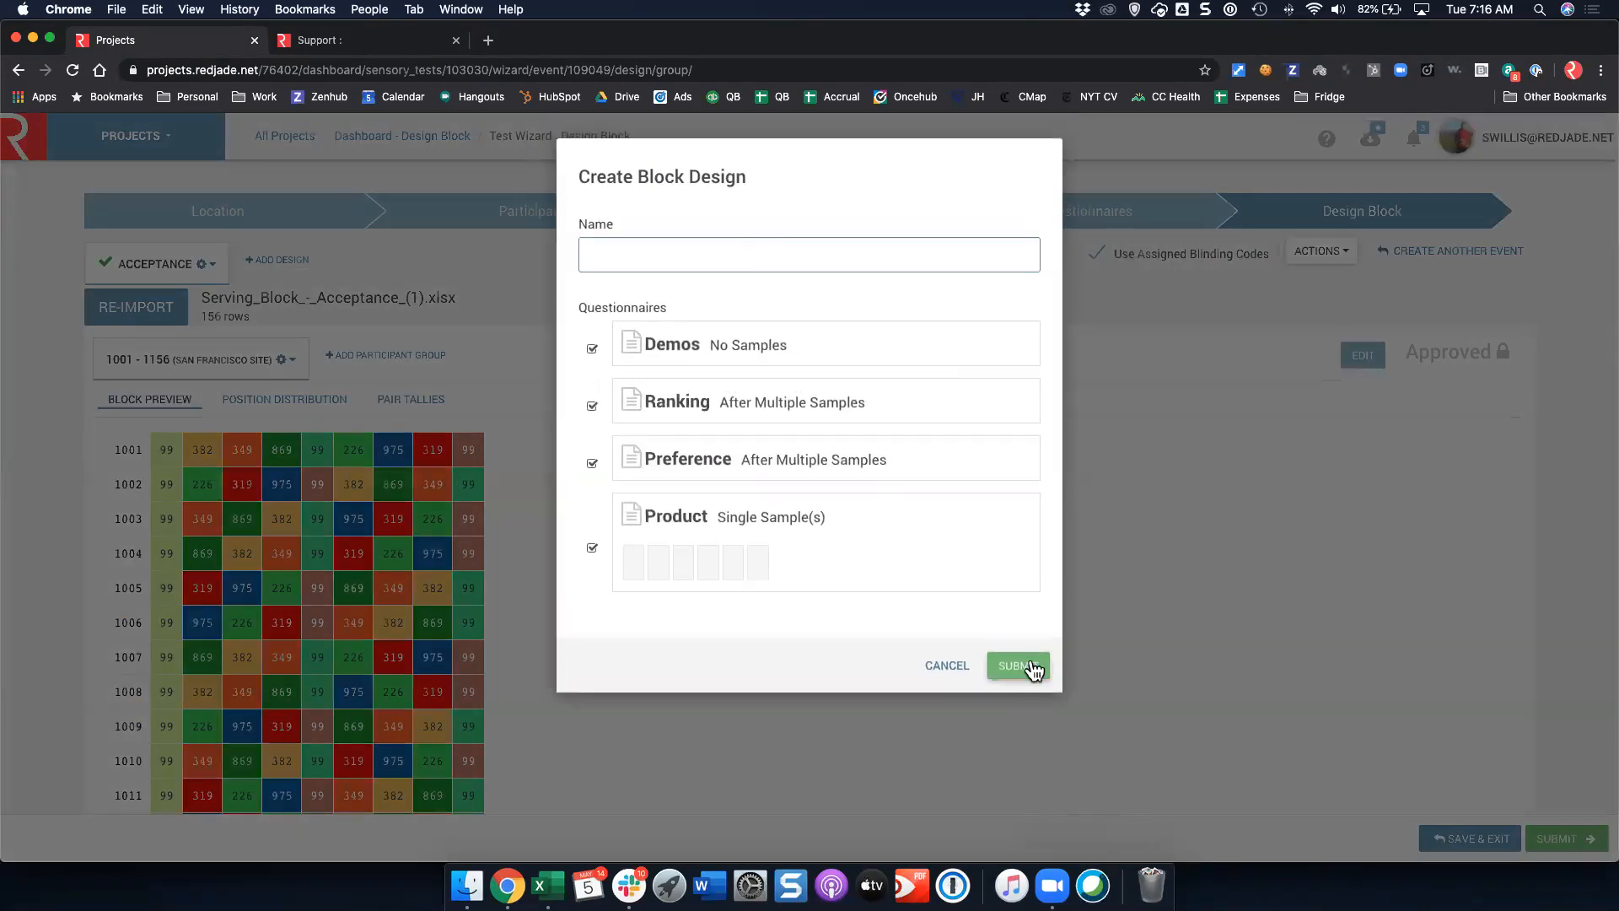
pyautogui.click(1018, 665)
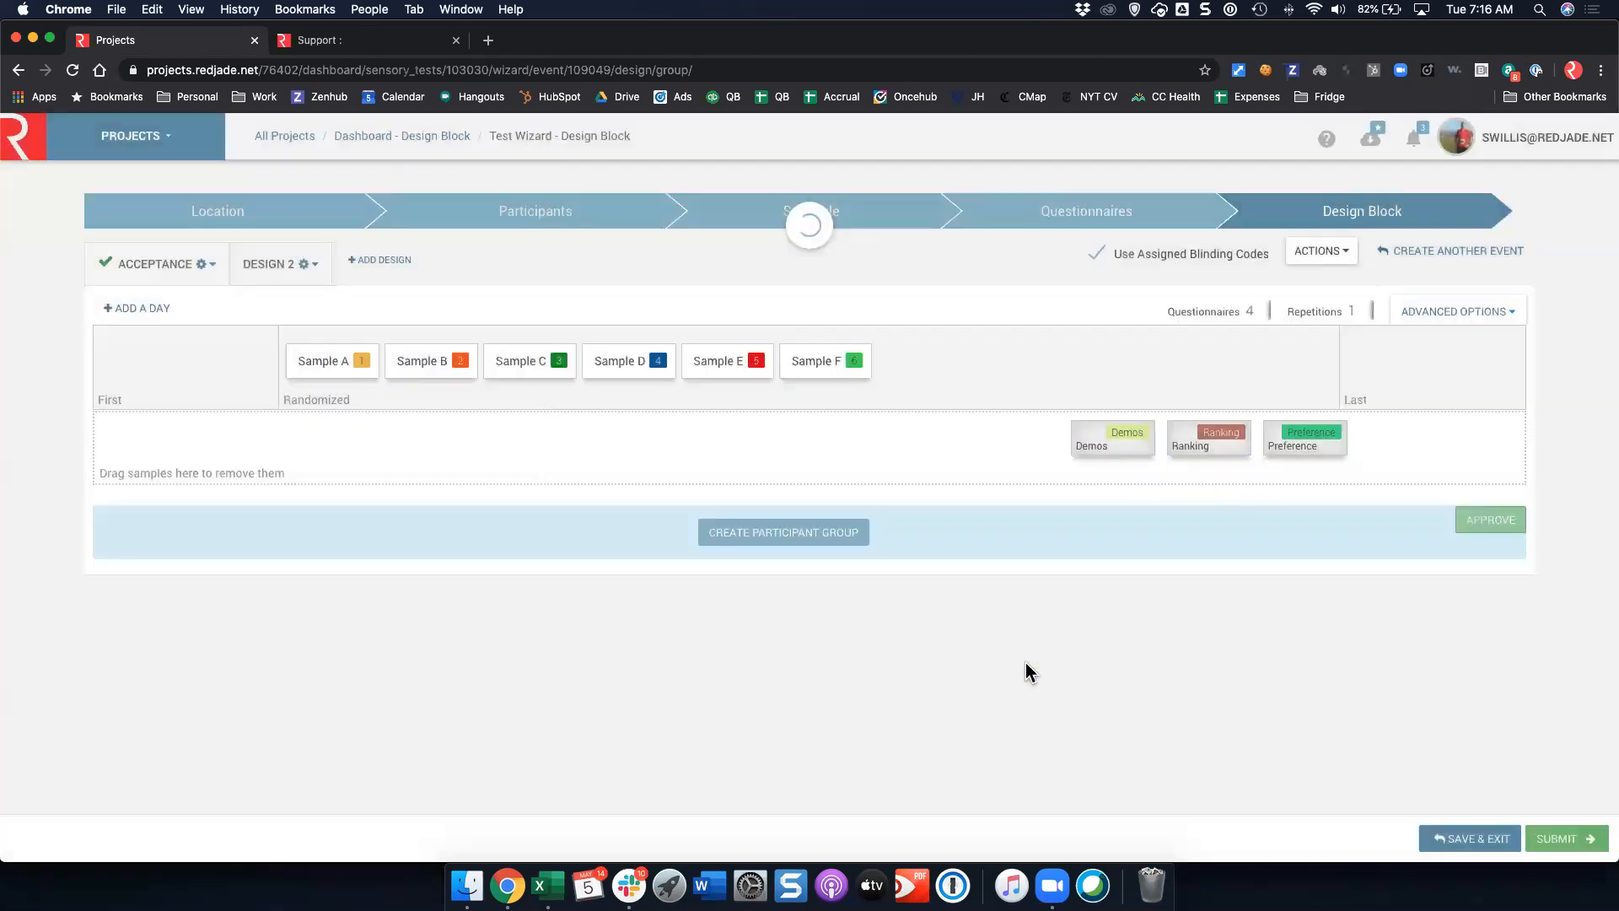
pyautogui.moveTo(362, 360); pyautogui.dragTo(460, 364)
pyautogui.moveTo(563, 369); pyautogui.dragTo(388, 365)
pyautogui.moveTo(668, 365); pyautogui.dragTo(763, 367)
pyautogui.moveTo(896, 371); pyautogui.dragTo(740, 371)
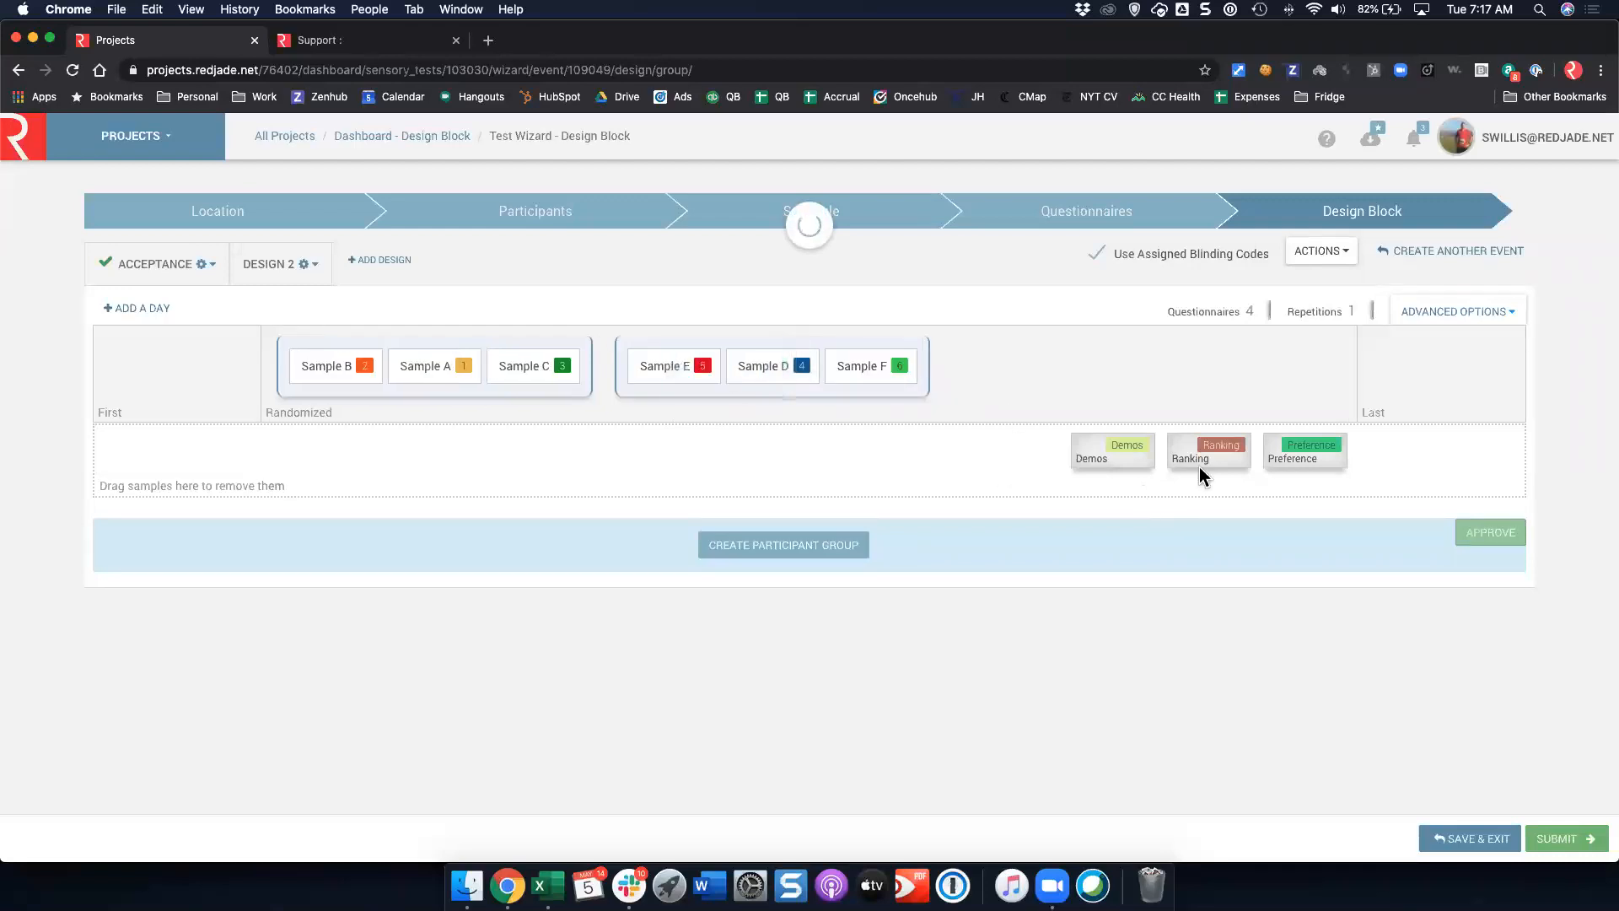
# Place Preference after the Sample A, B, C group, then add Sample D to that group and remove Samples E and F
pyautogui.moveTo(1304, 454); pyautogui.dragTo(590, 369)
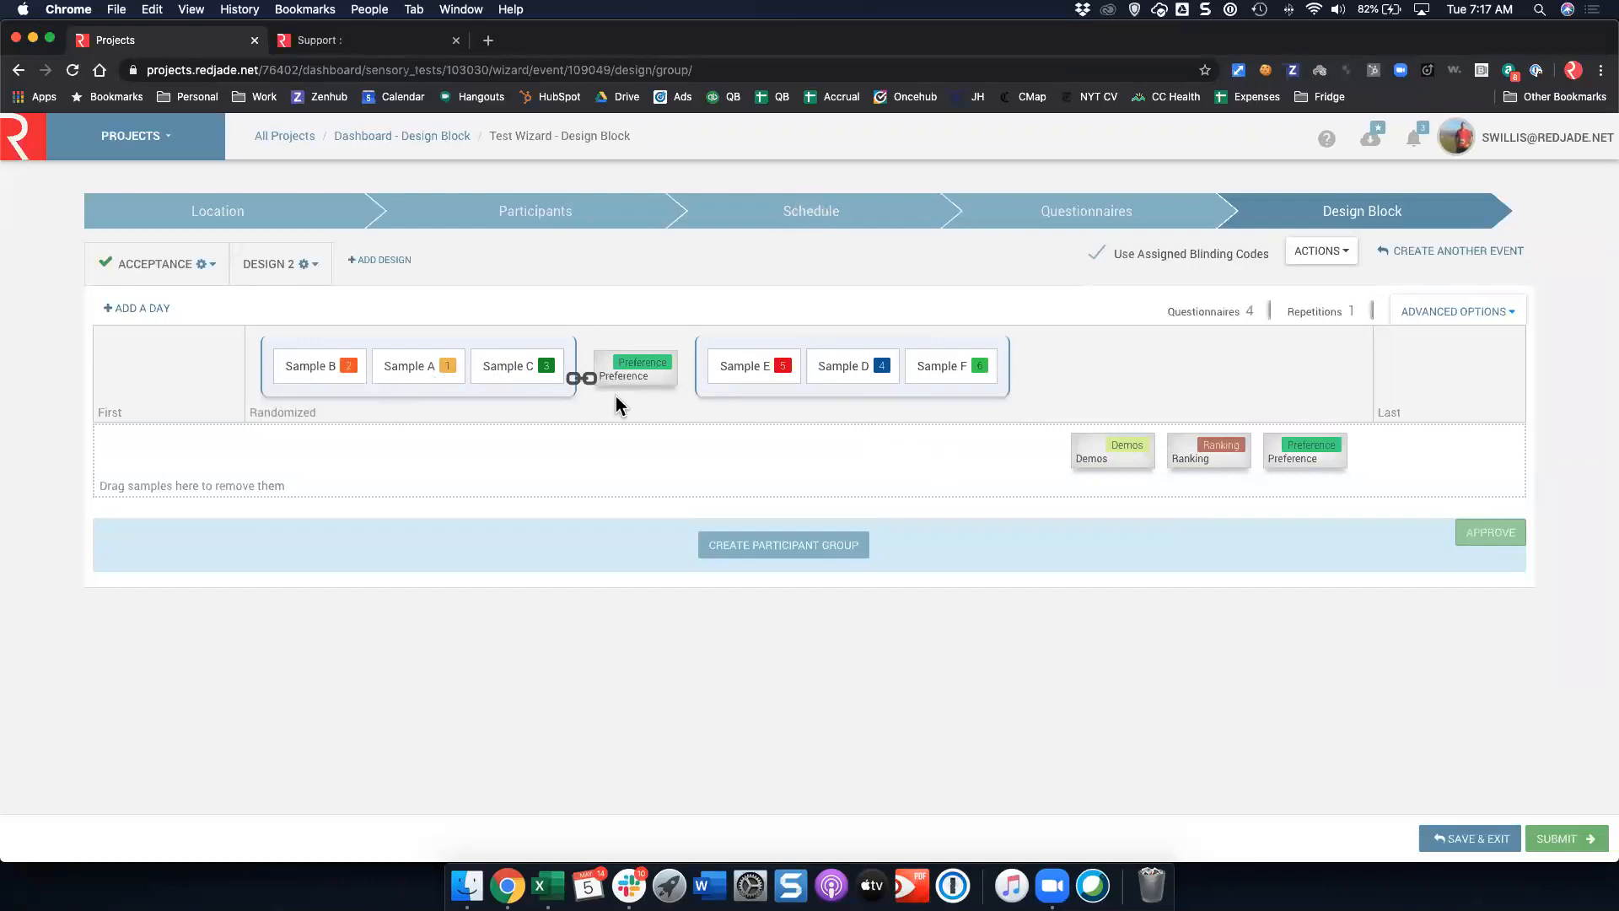
pyautogui.moveTo(856, 365); pyautogui.dragTo(546, 377)
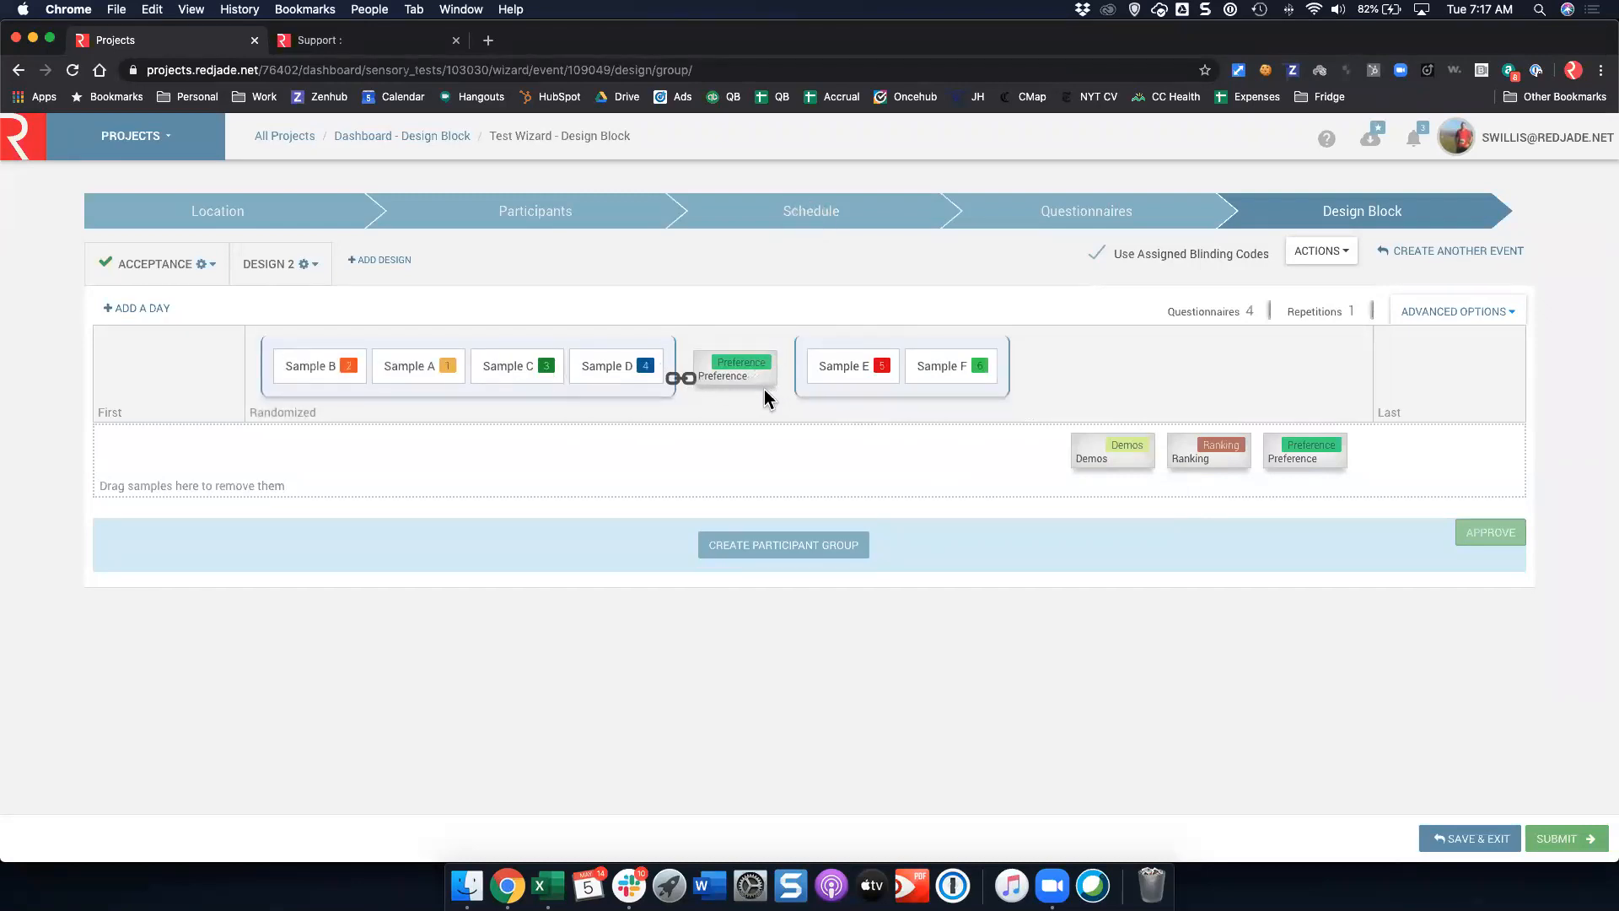
pyautogui.moveTo(857, 369); pyautogui.dragTo(860, 447)
pyautogui.moveTo(843, 364); pyautogui.dragTo(826, 464)
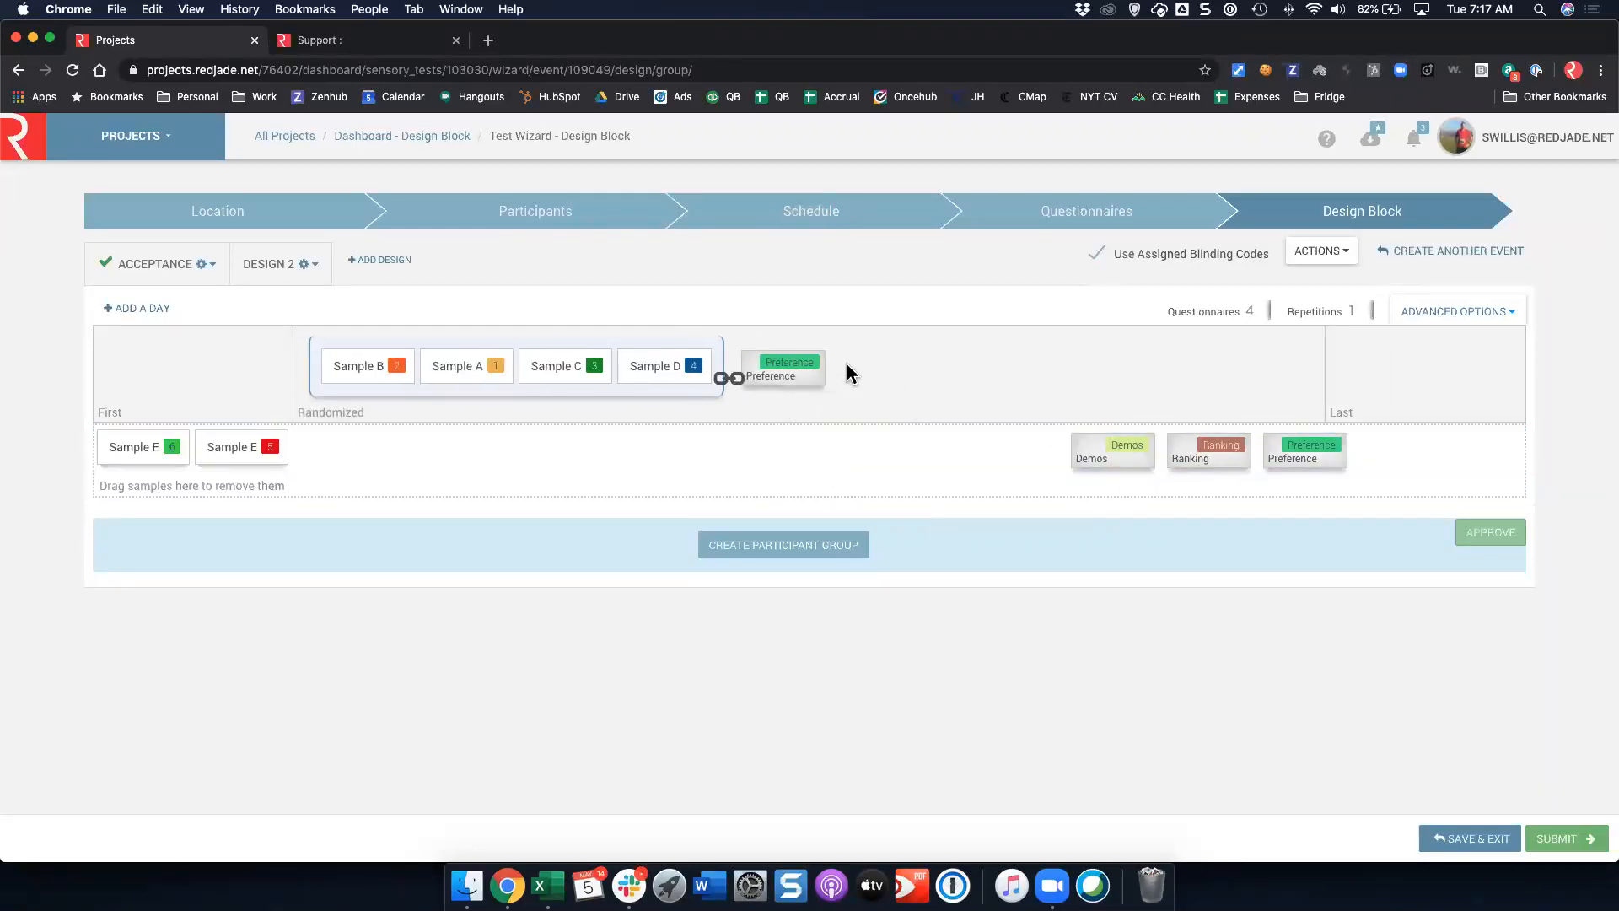
# Check the Preference questionnaire's type in the Questionnaires stage, and return to the second design of the Acceptance test
pyautogui.click(1142, 226)
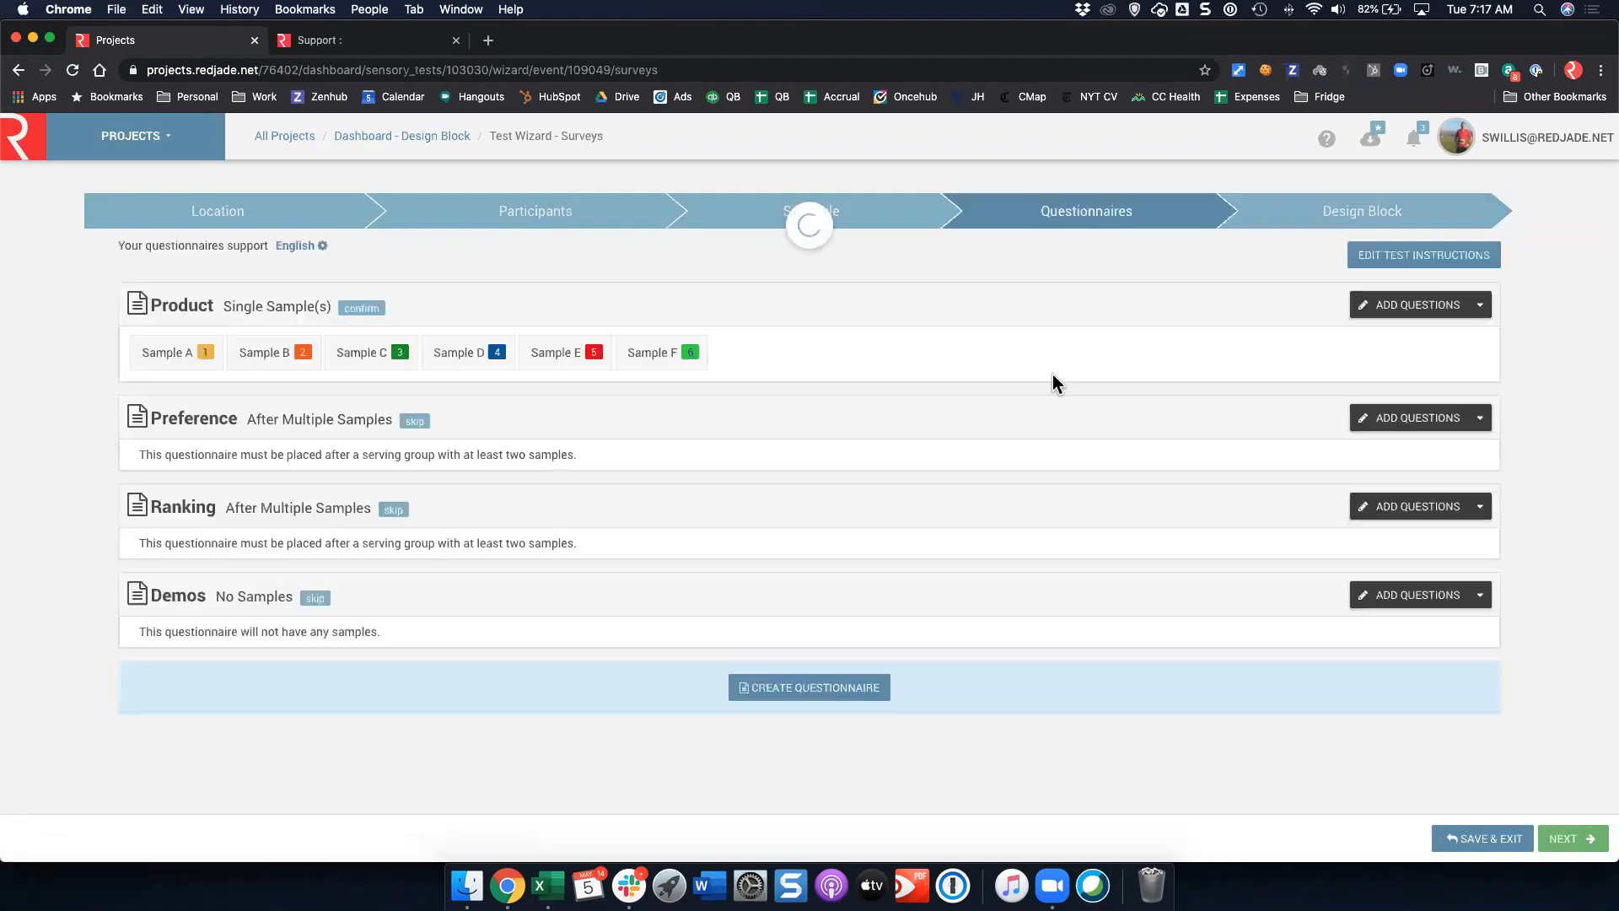
pyautogui.moveTo(256, 419); pyautogui.dragTo(402, 426)
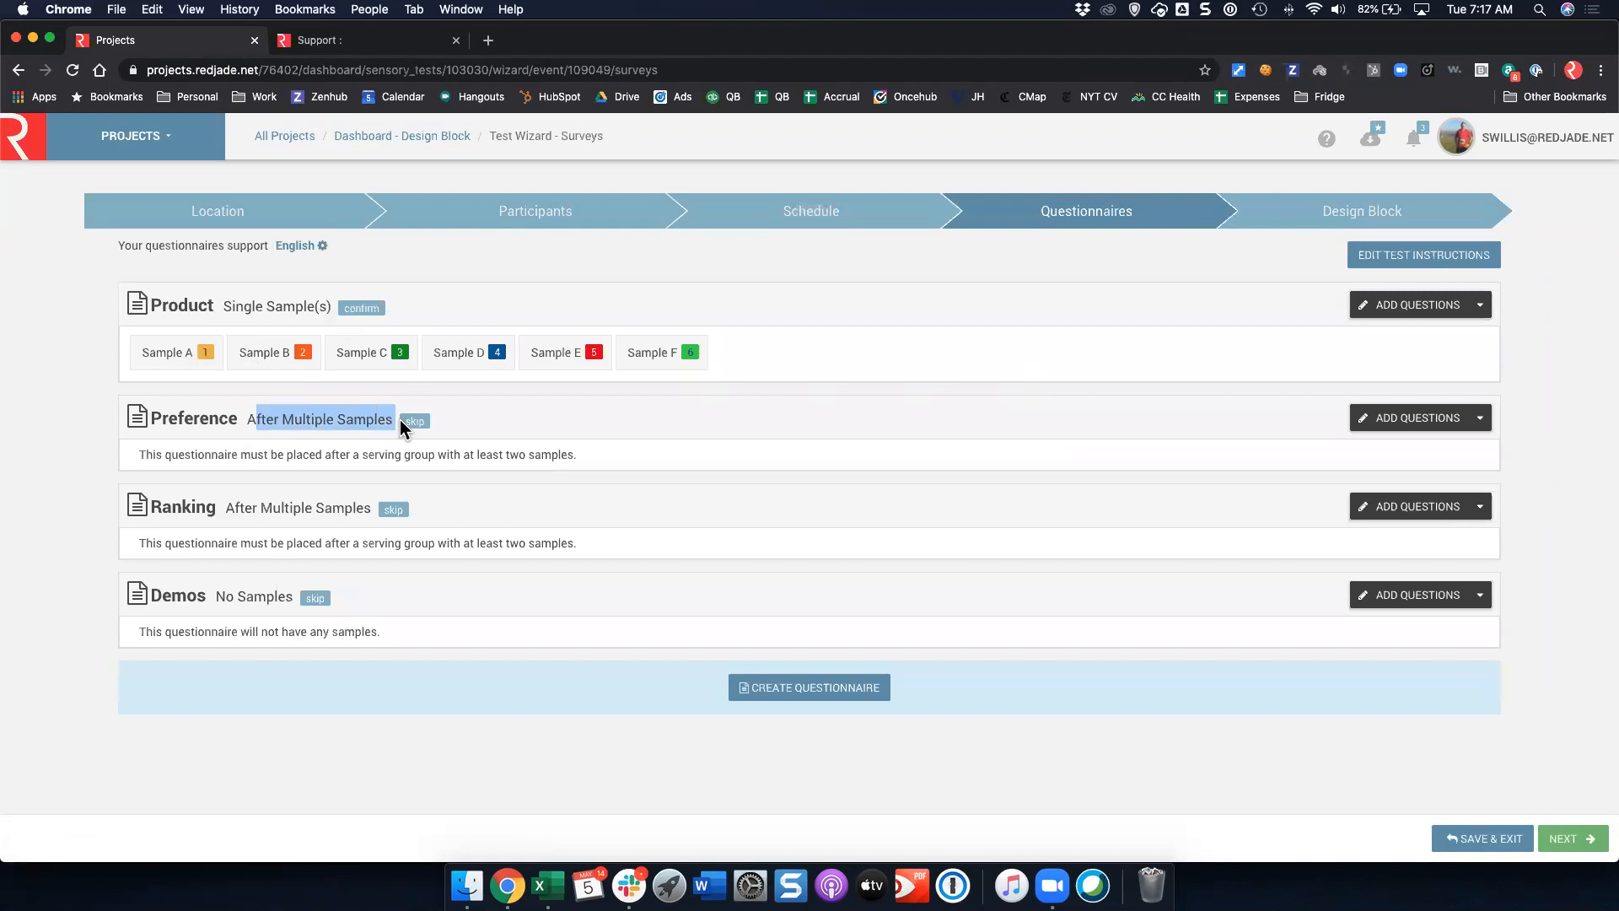
pyautogui.click(1258, 229)
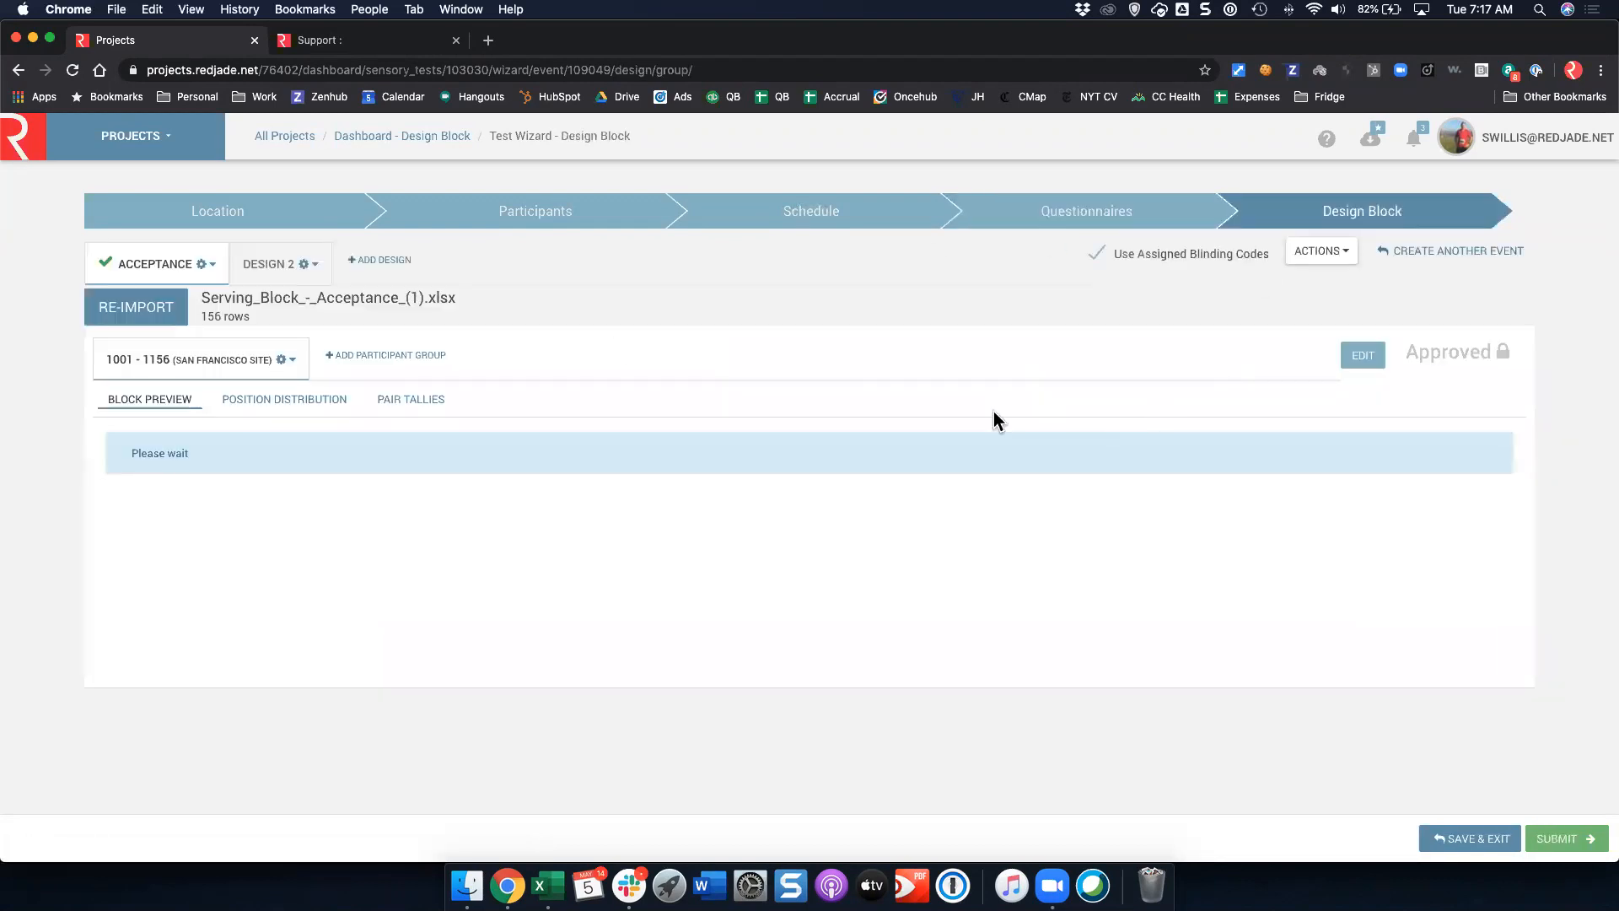
pyautogui.click(275, 267)
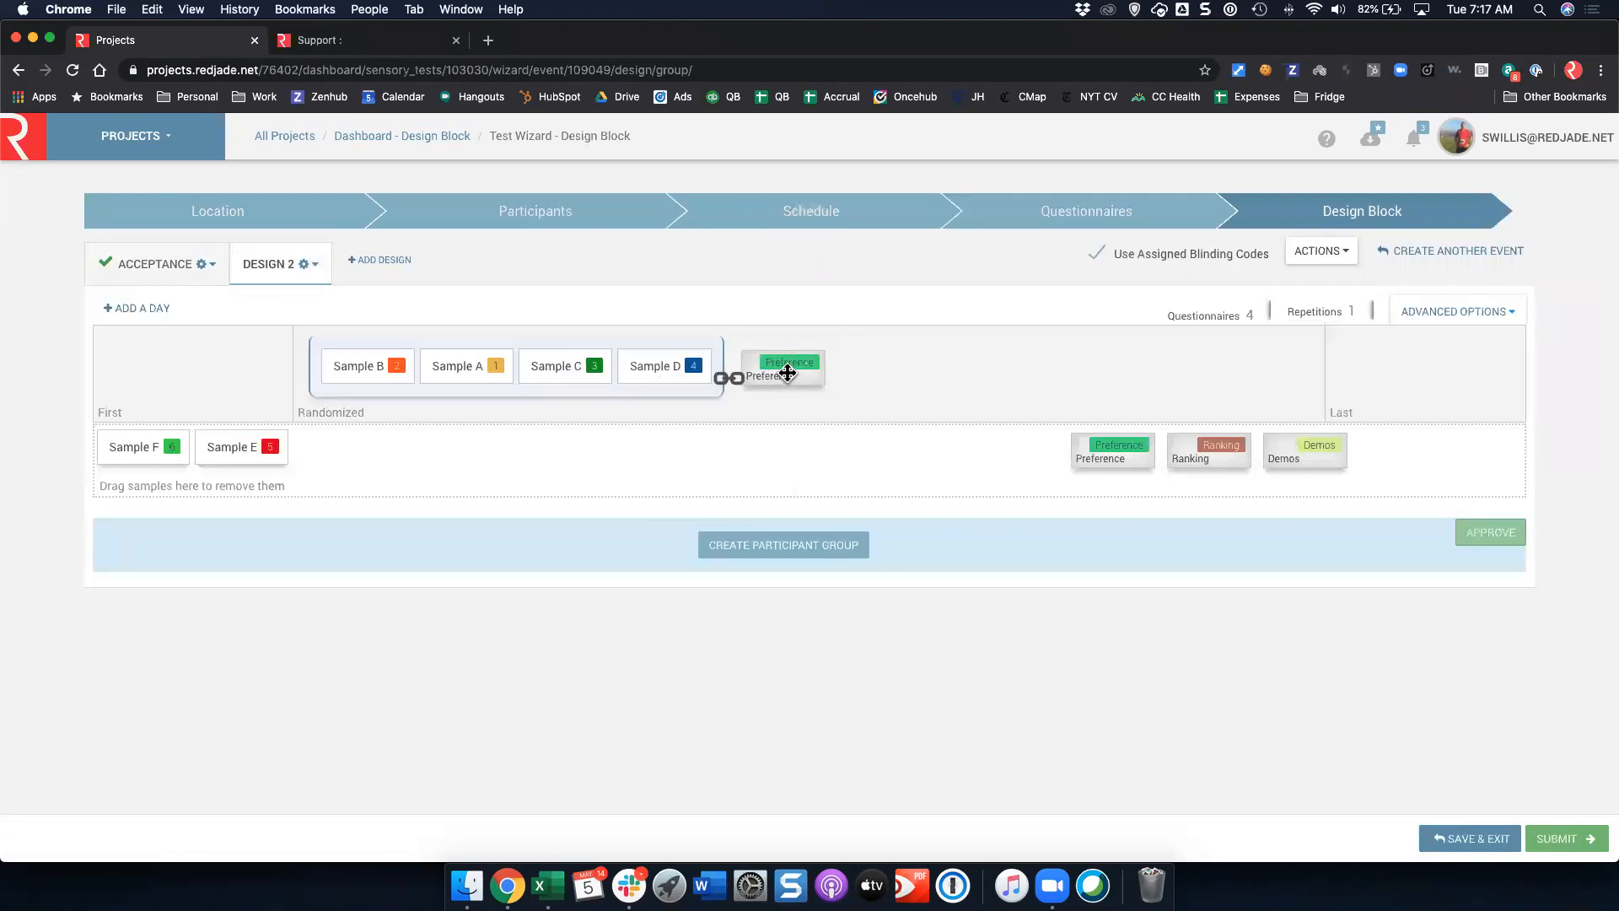
# Review the blinding codes assigned to the Product questionnaire's samples in the Acceptance design
pyautogui.click(157, 268)
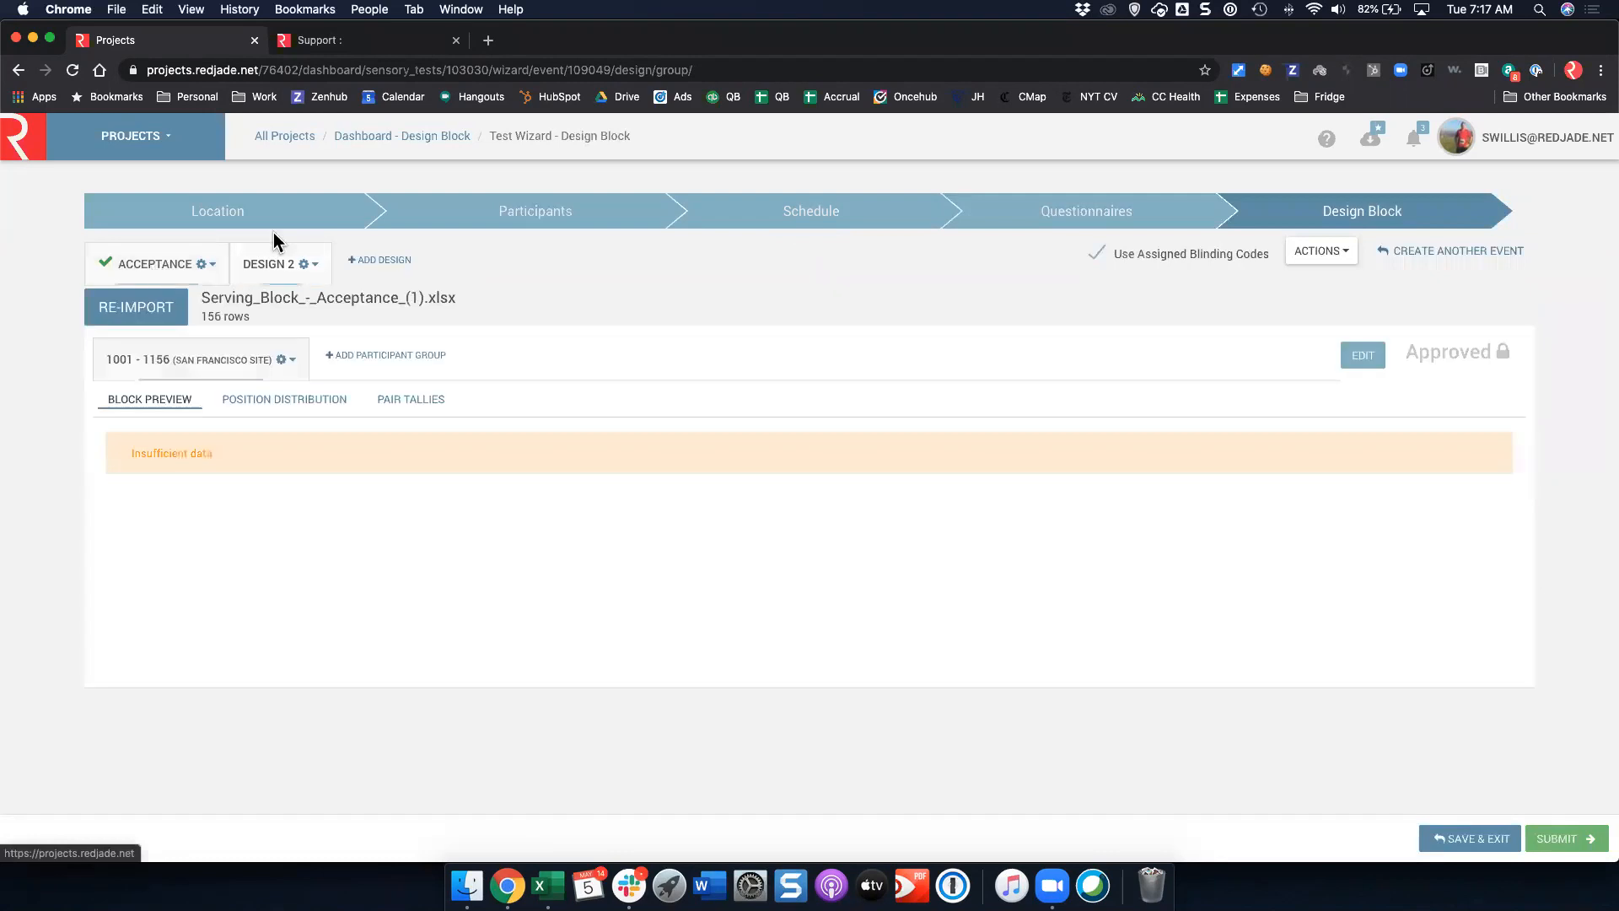
pyautogui.click(1350, 259)
pyautogui.click(1315, 325)
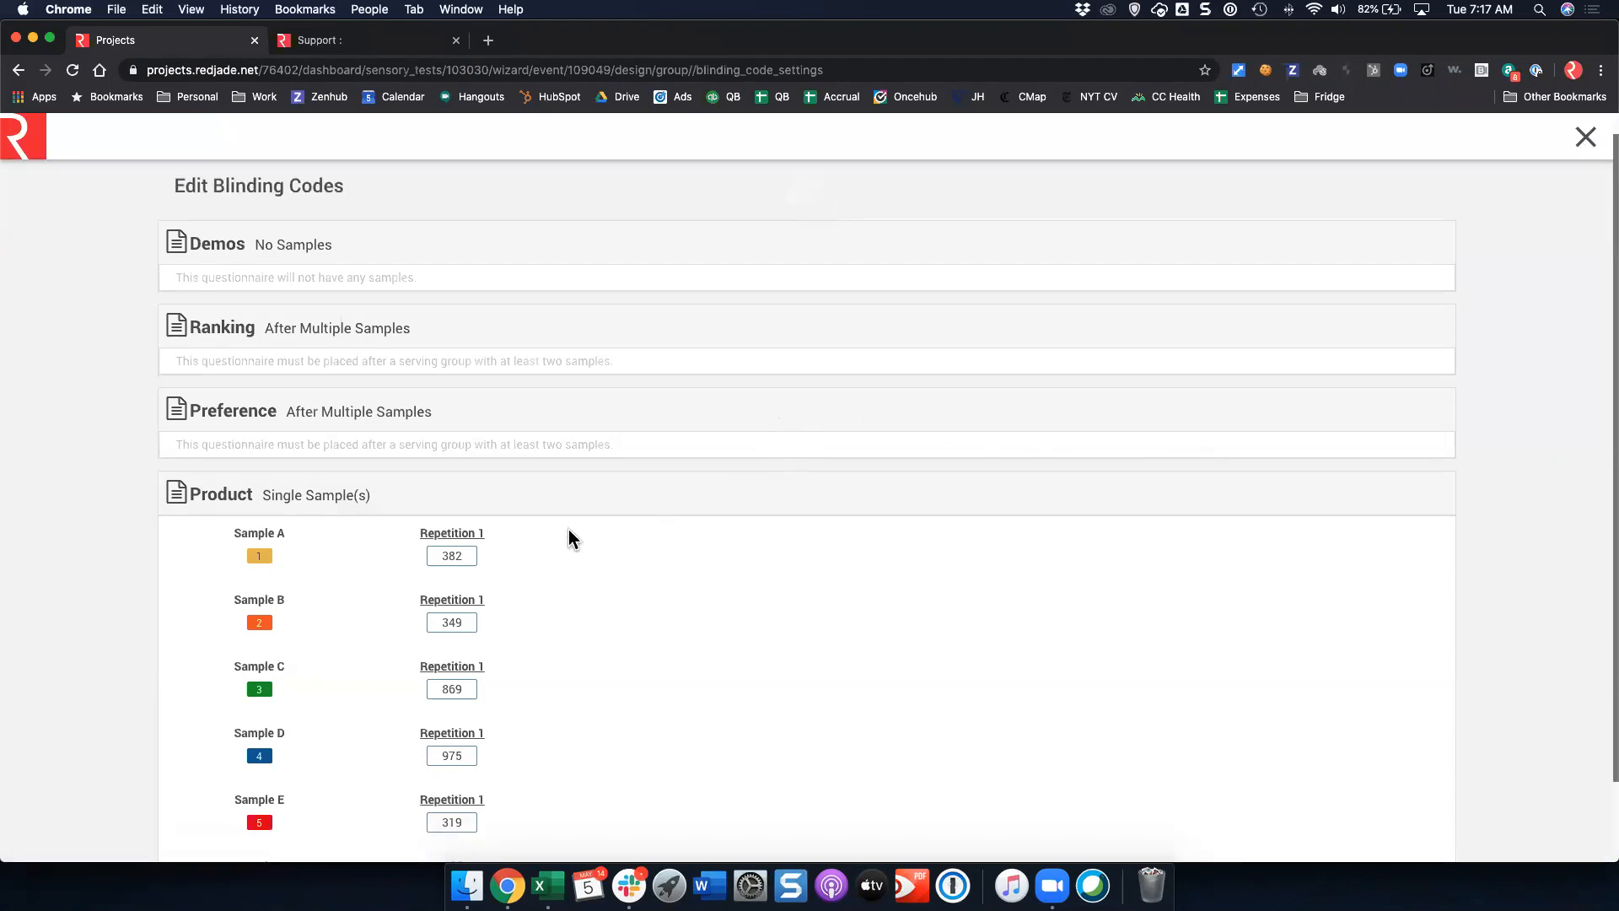
pyautogui.scroll(-3, 453, 496)
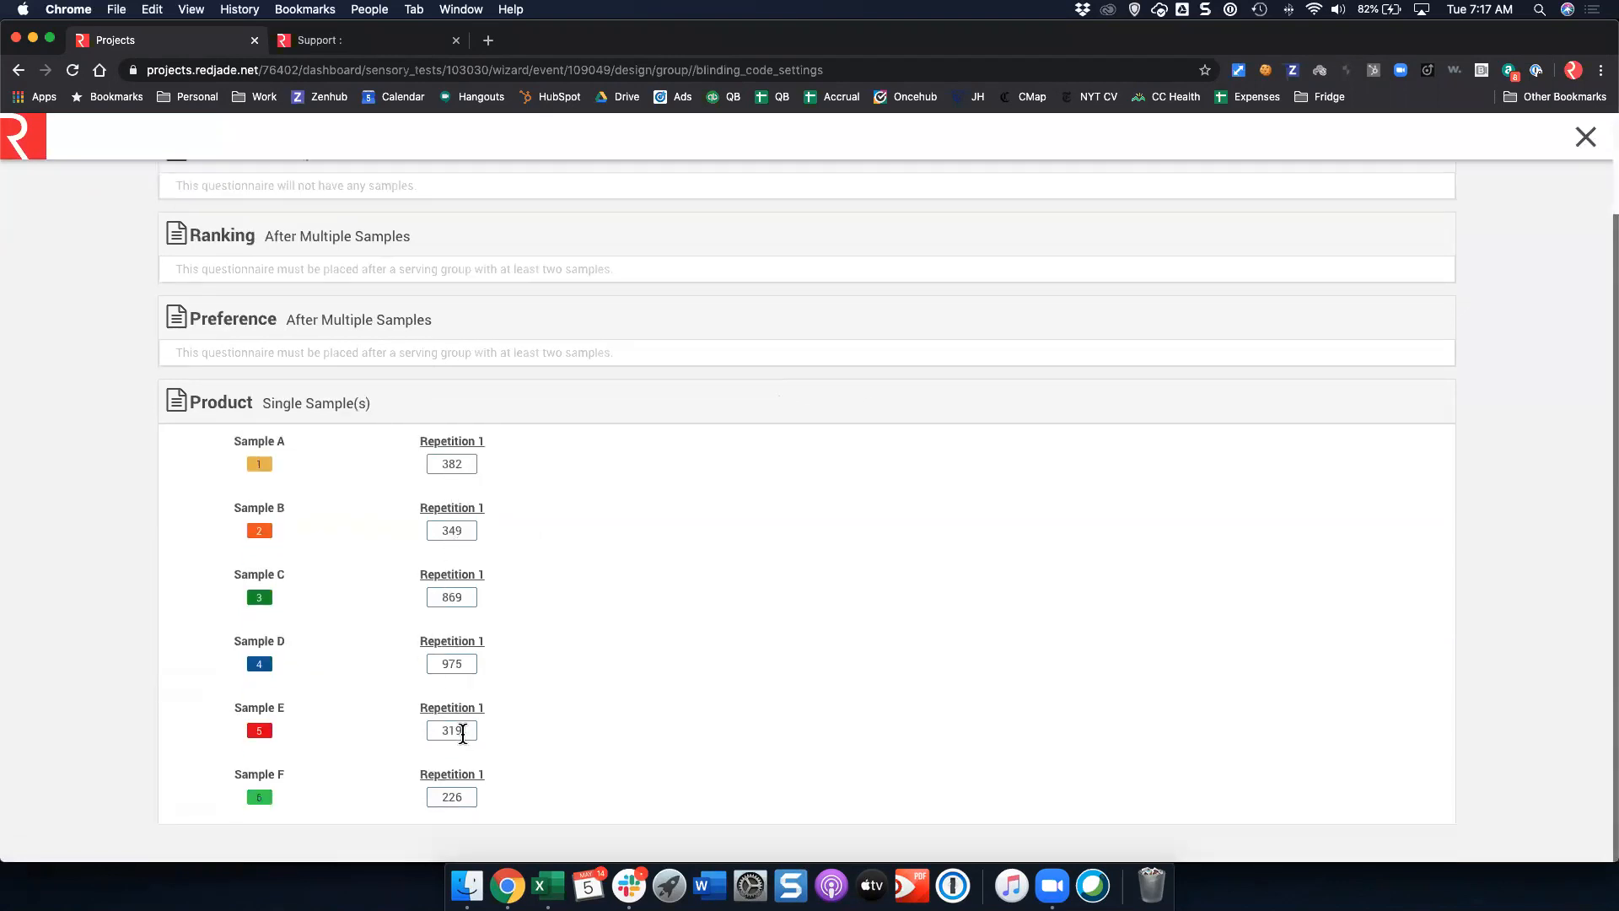
pyautogui.click(1588, 137)
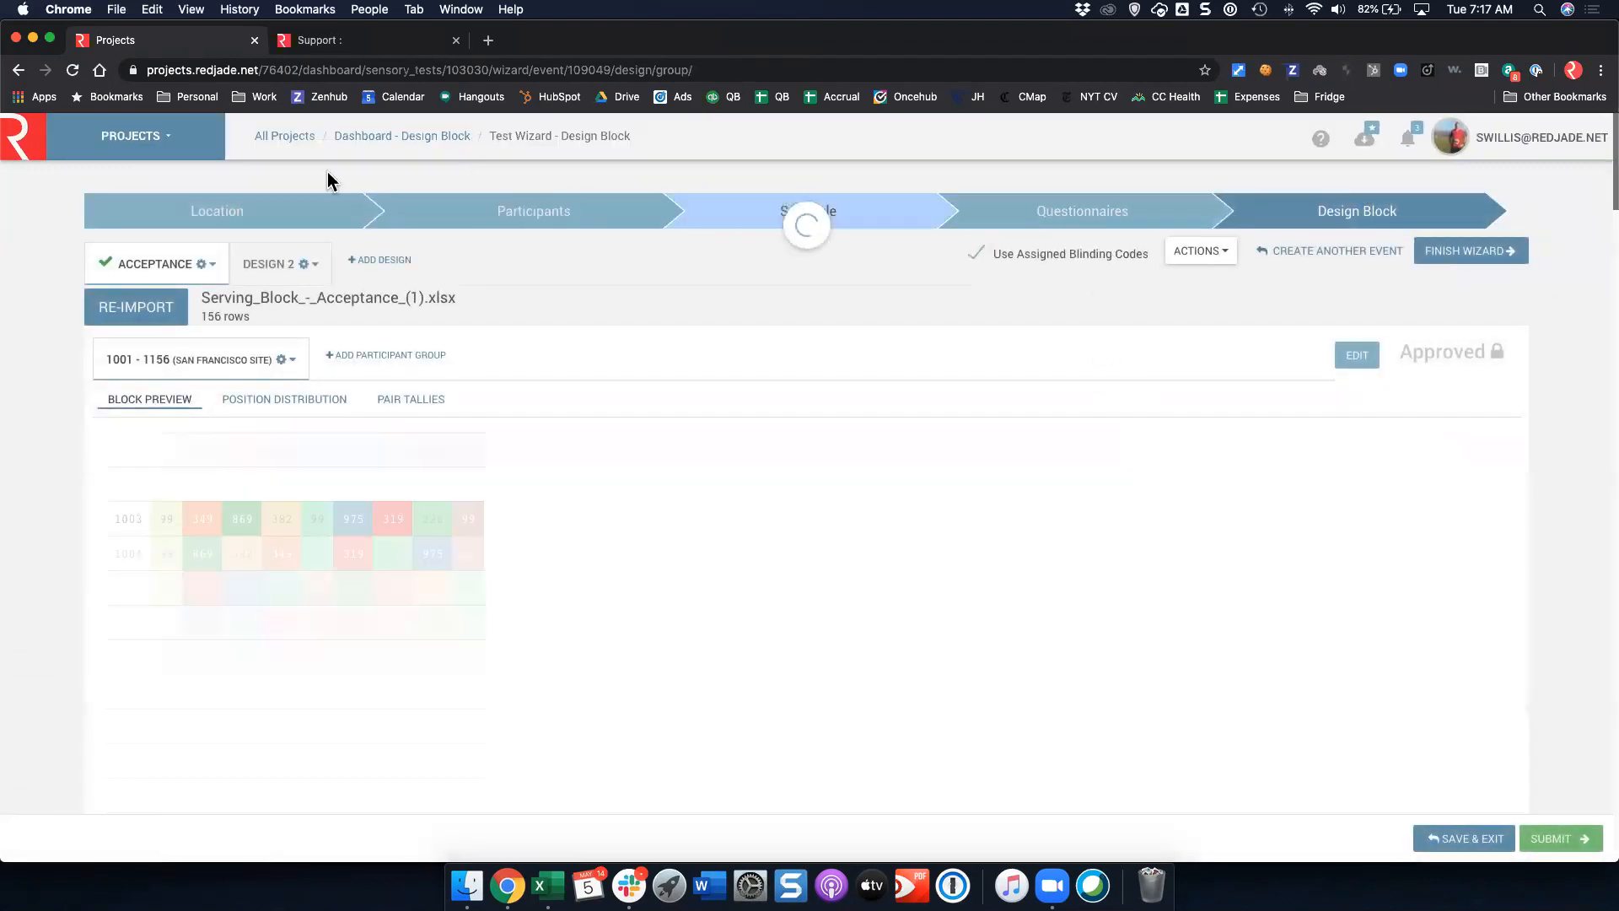
# In the Cutting test's design block, group Samples D and F and link Sample E after the group
pyautogui.click(362, 137)
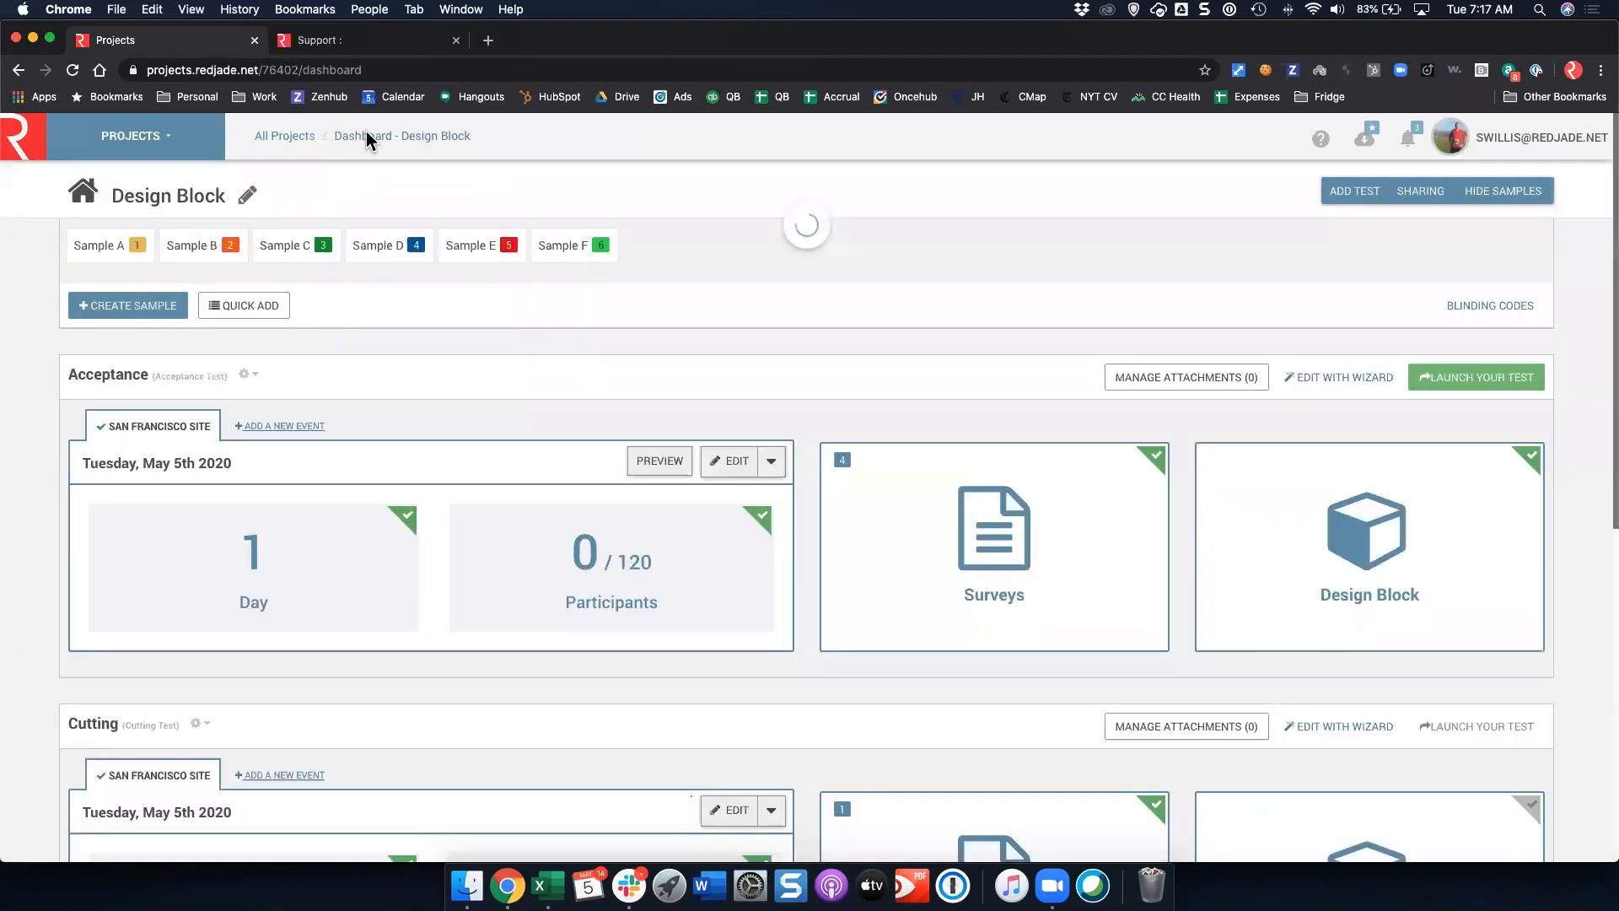
pyautogui.scroll(-4, 540, 477)
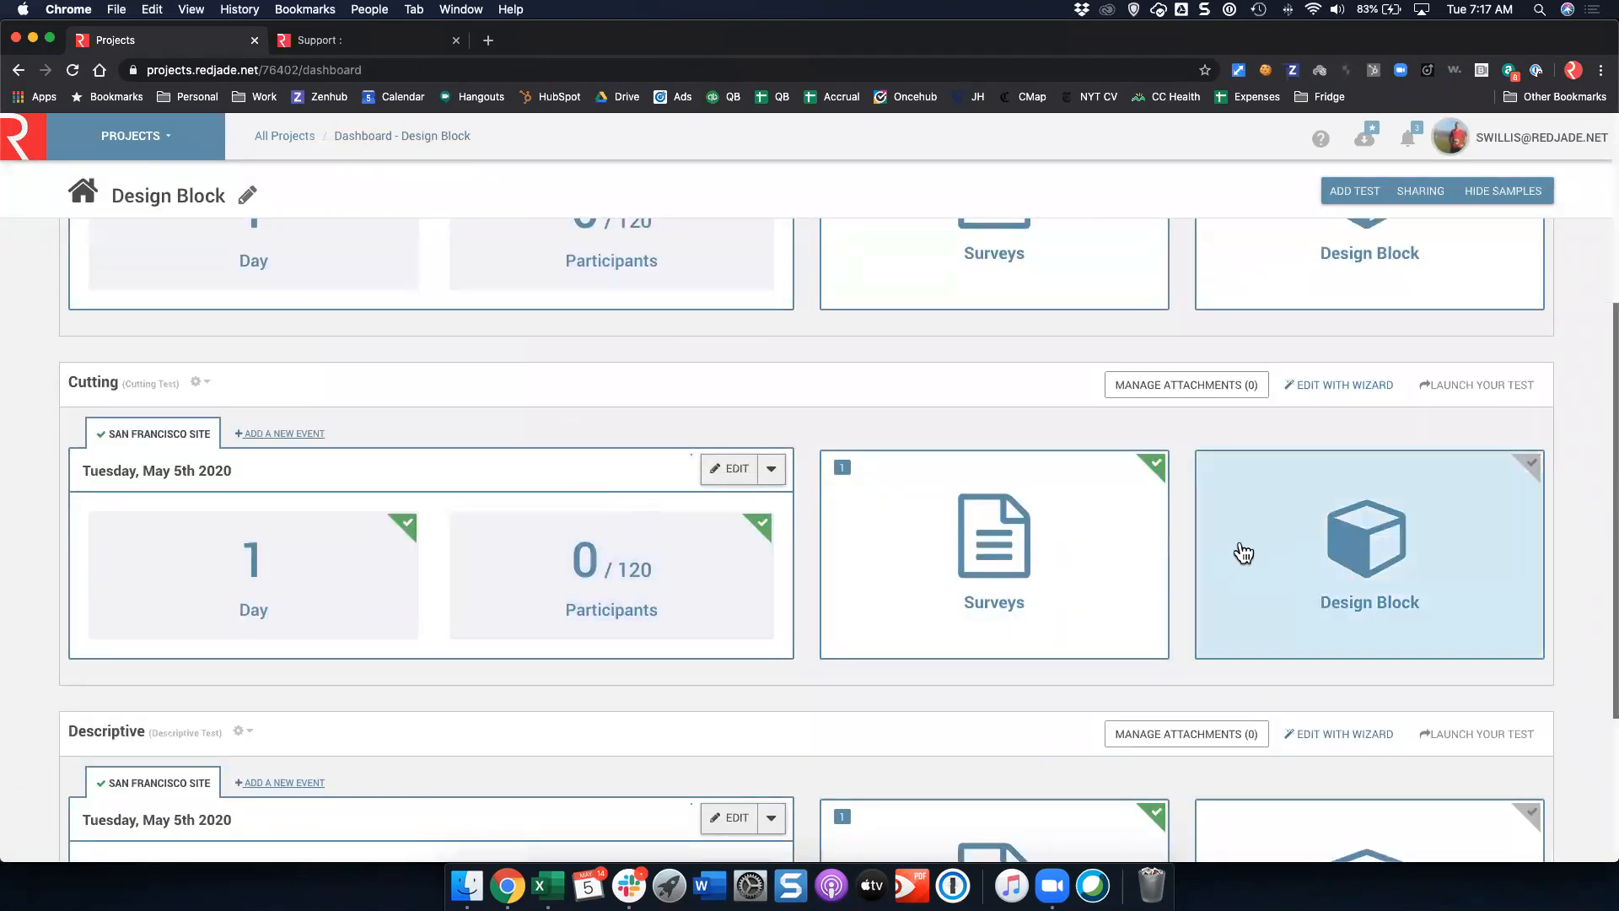
pyautogui.click(1287, 529)
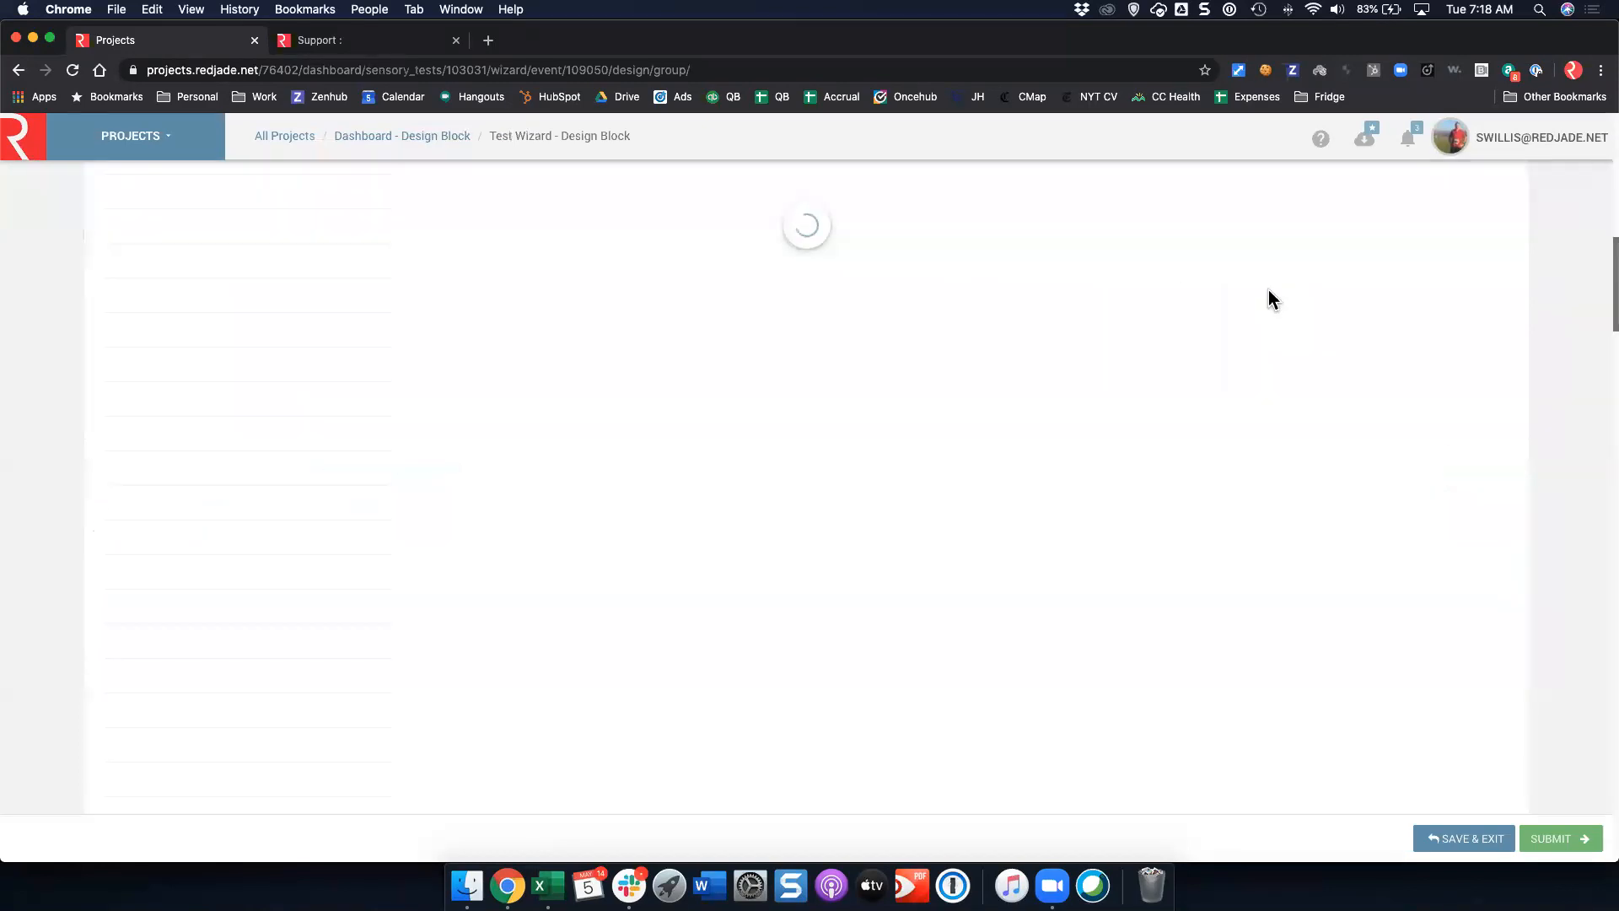
pyautogui.scroll(-10, 1266, 290)
pyautogui.scroll(10, 1138, 304)
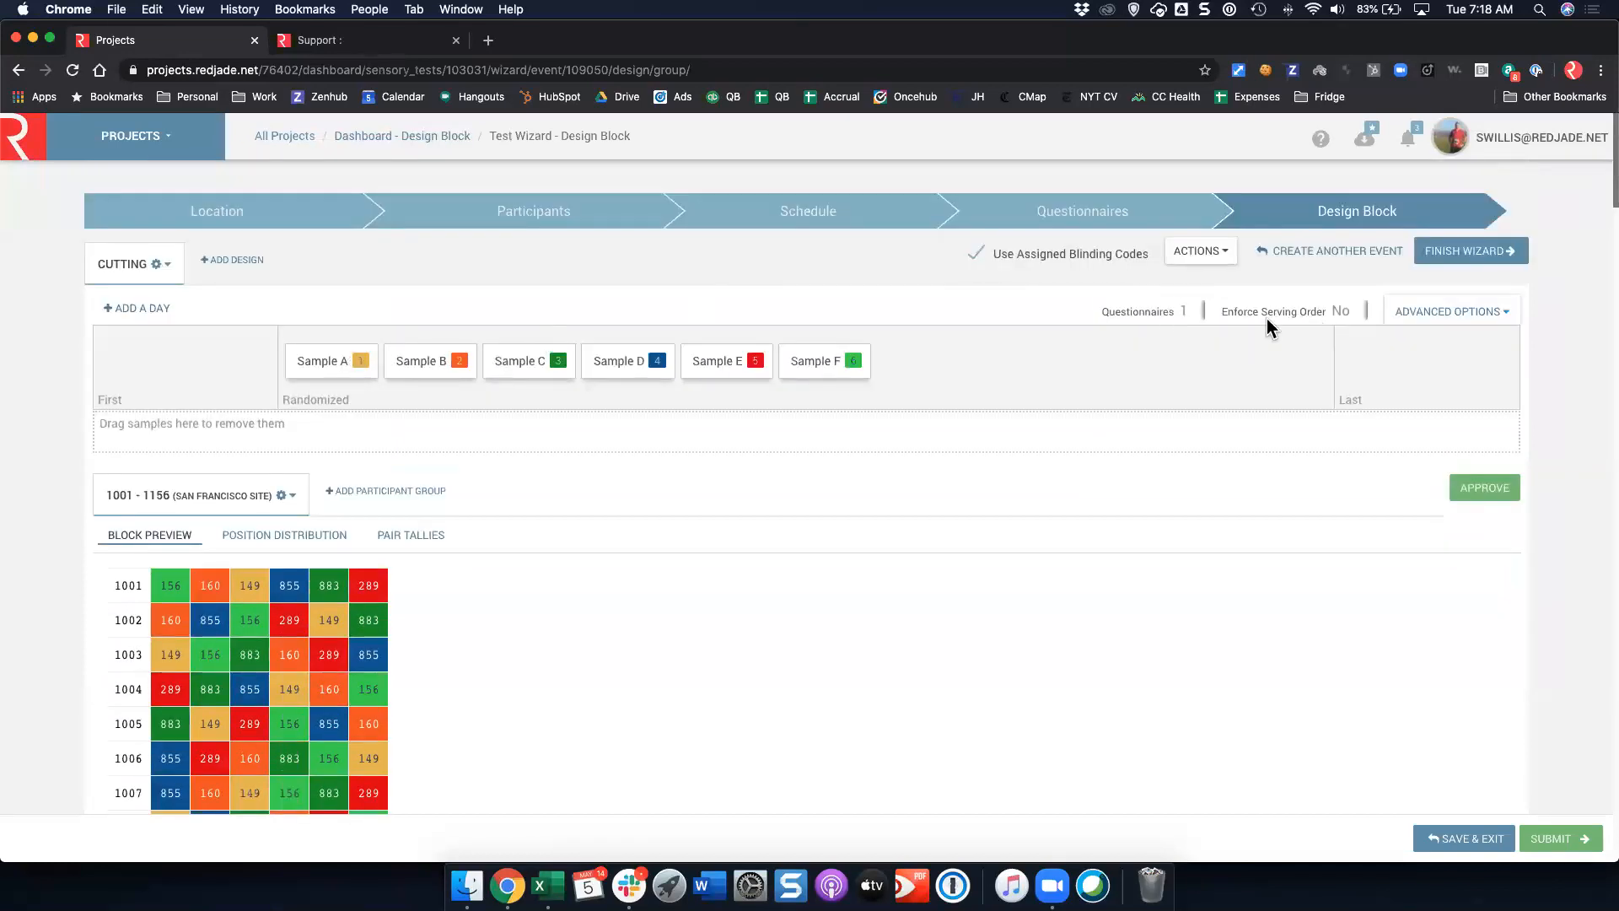
pyautogui.moveTo(814, 361); pyautogui.dragTo(725, 366)
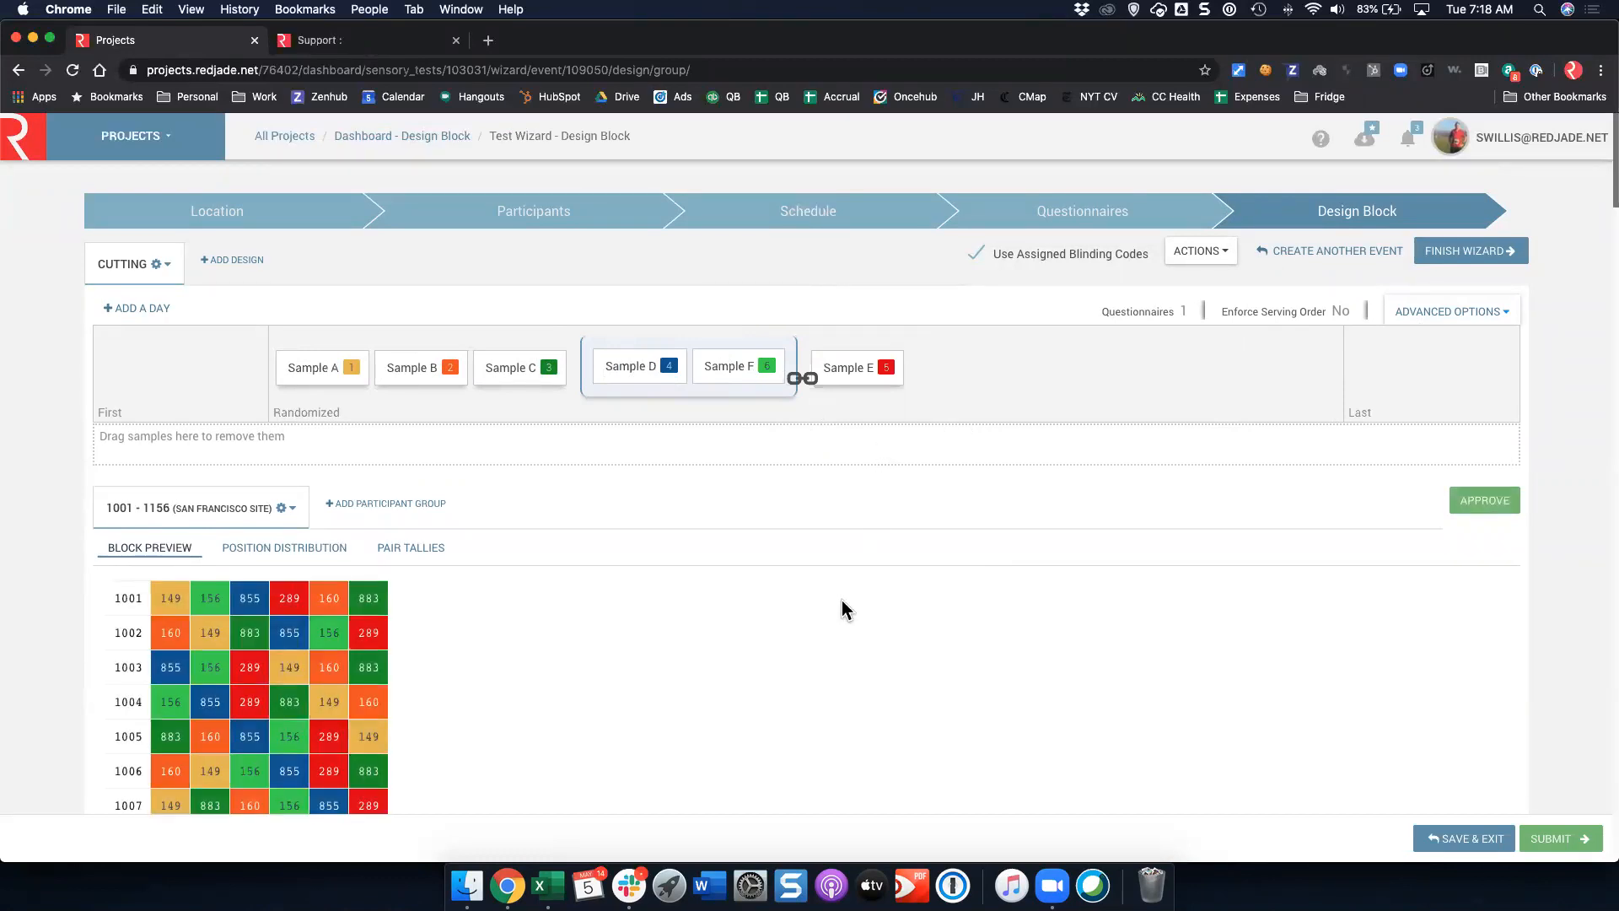
# Set the Sample Entry Mode of the Cutting test's Product questionnaire to Verify
pyautogui.click(1078, 211)
pyautogui.click(1027, 278)
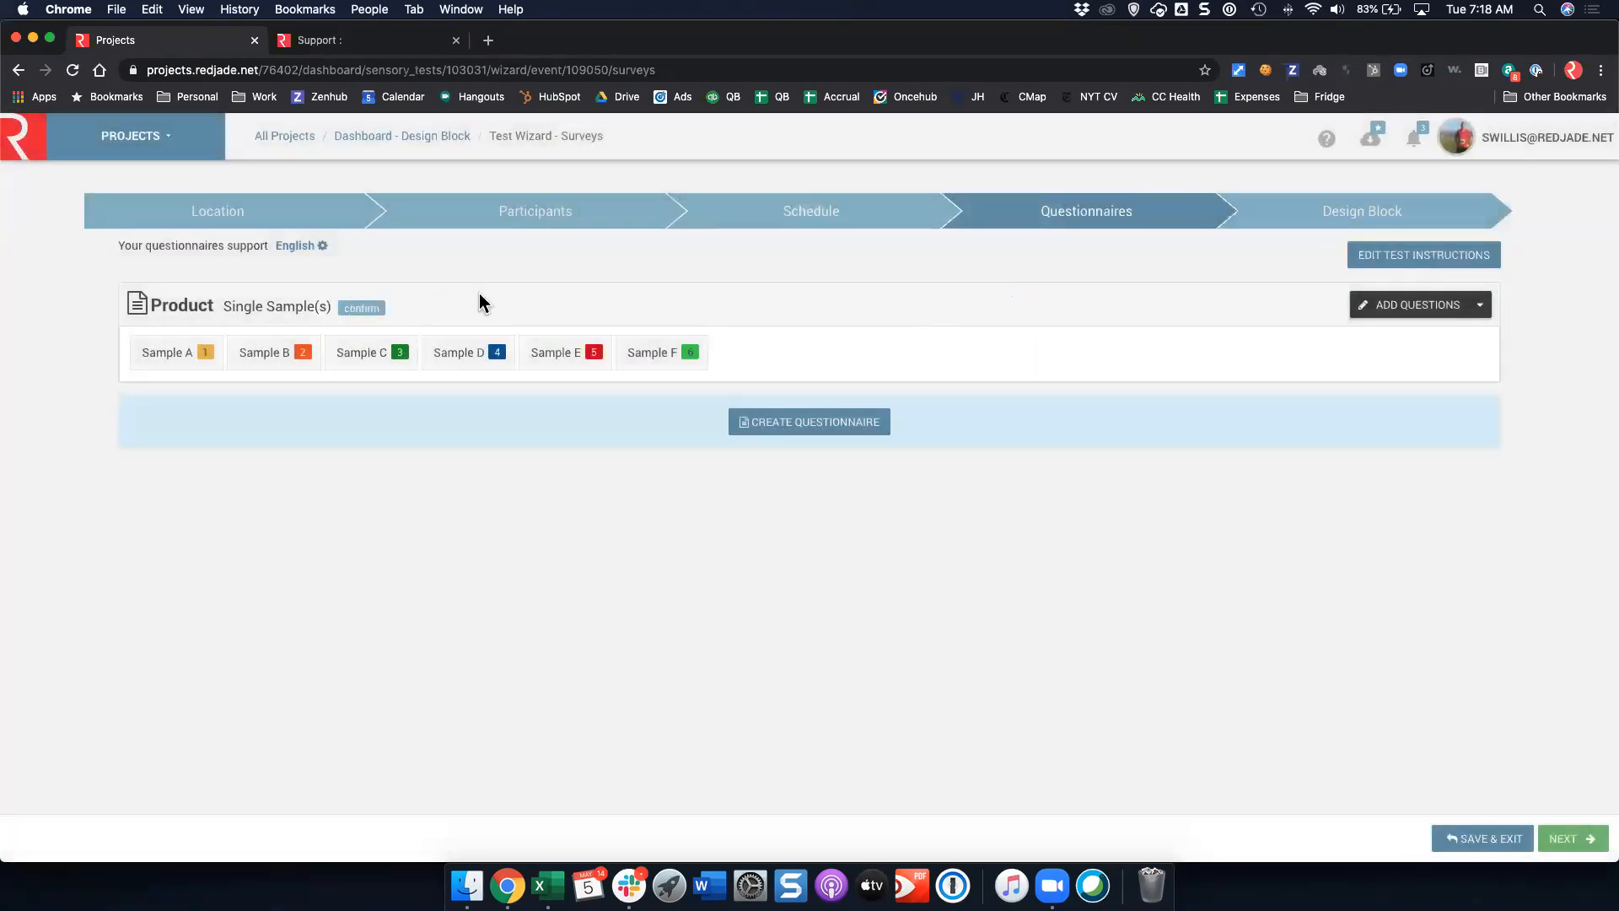
pyautogui.click(1481, 312)
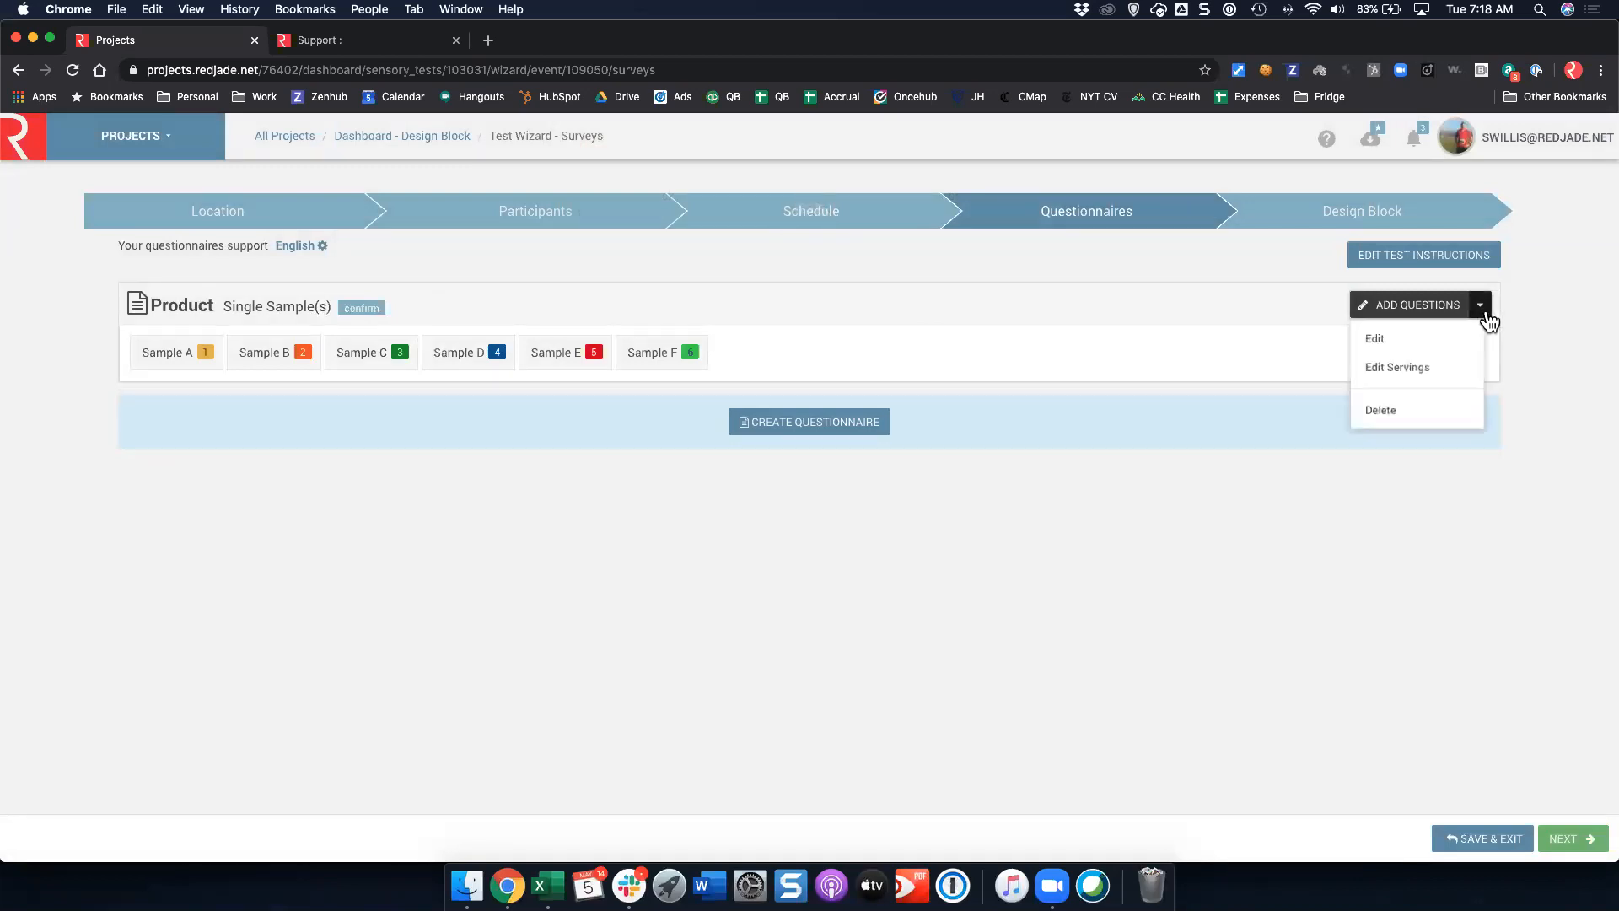
pyautogui.click(1410, 342)
pyautogui.click(708, 427)
pyautogui.click(672, 458)
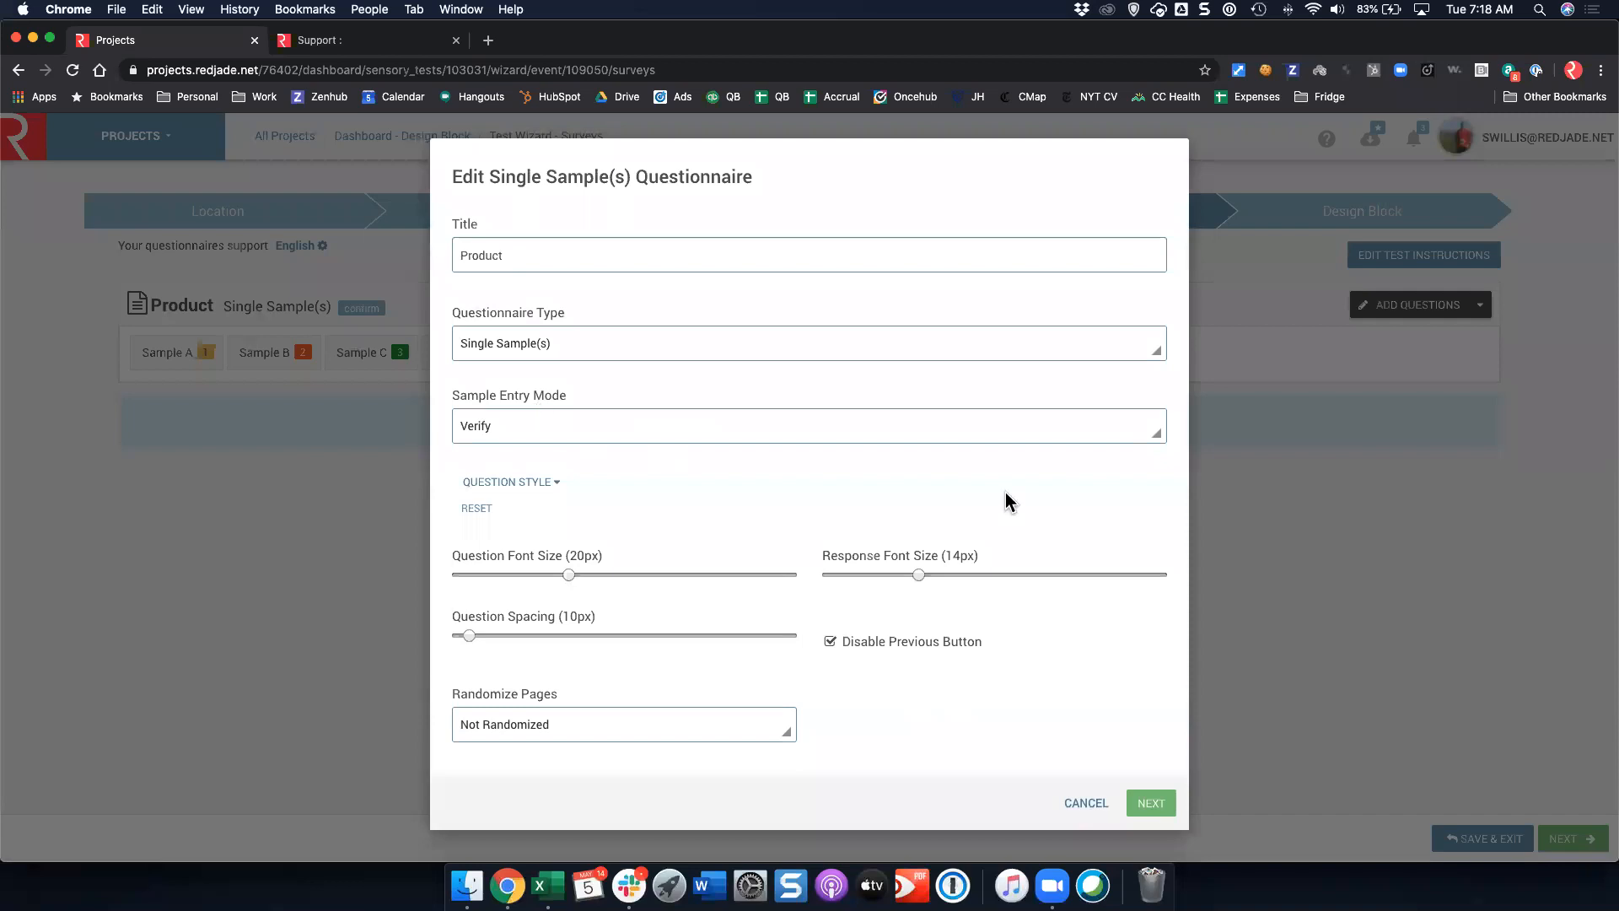
pyautogui.click(1151, 803)
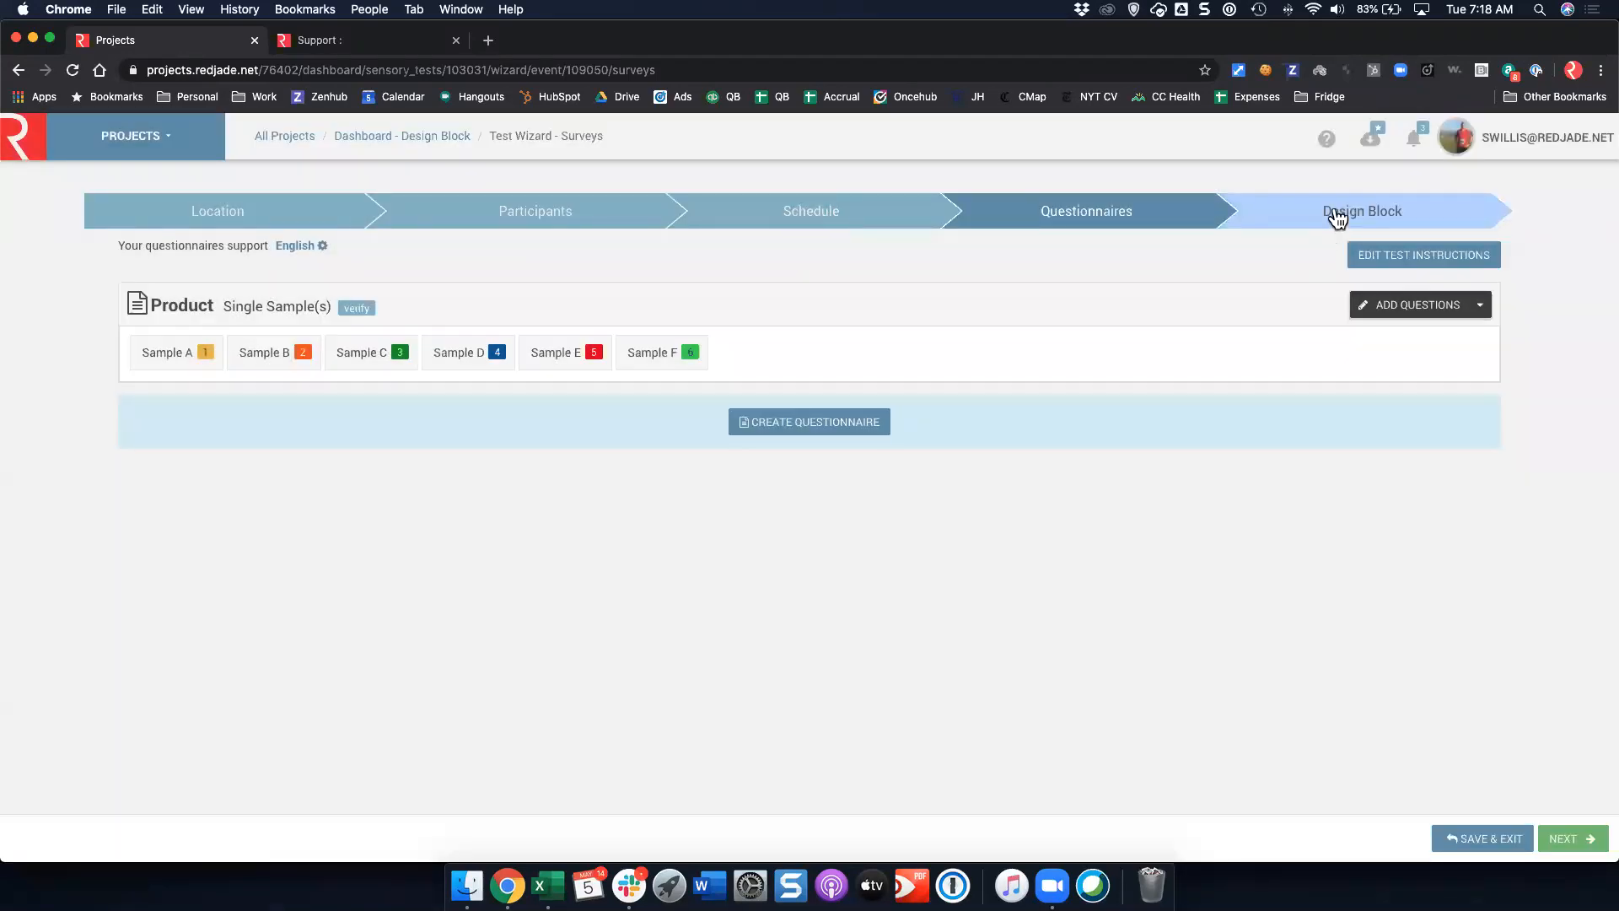
# Separate Samples D, E and F in the Cutting design block, and open the Descriptive test's design block
pyautogui.click(1336, 213)
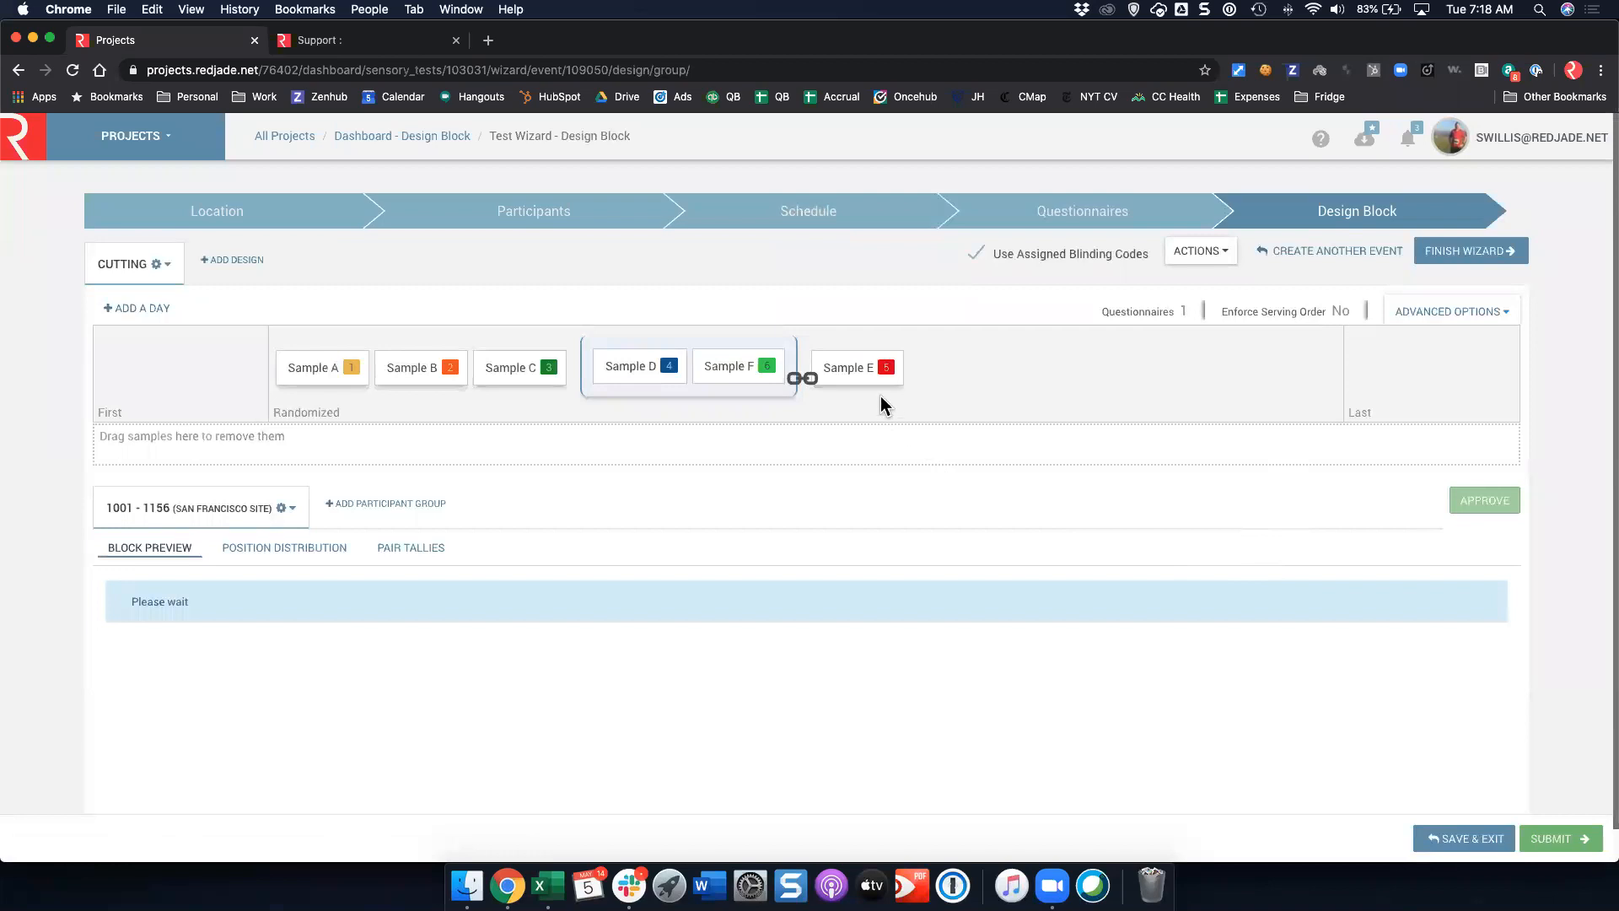
pyautogui.moveTo(753, 359); pyautogui.dragTo(932, 397)
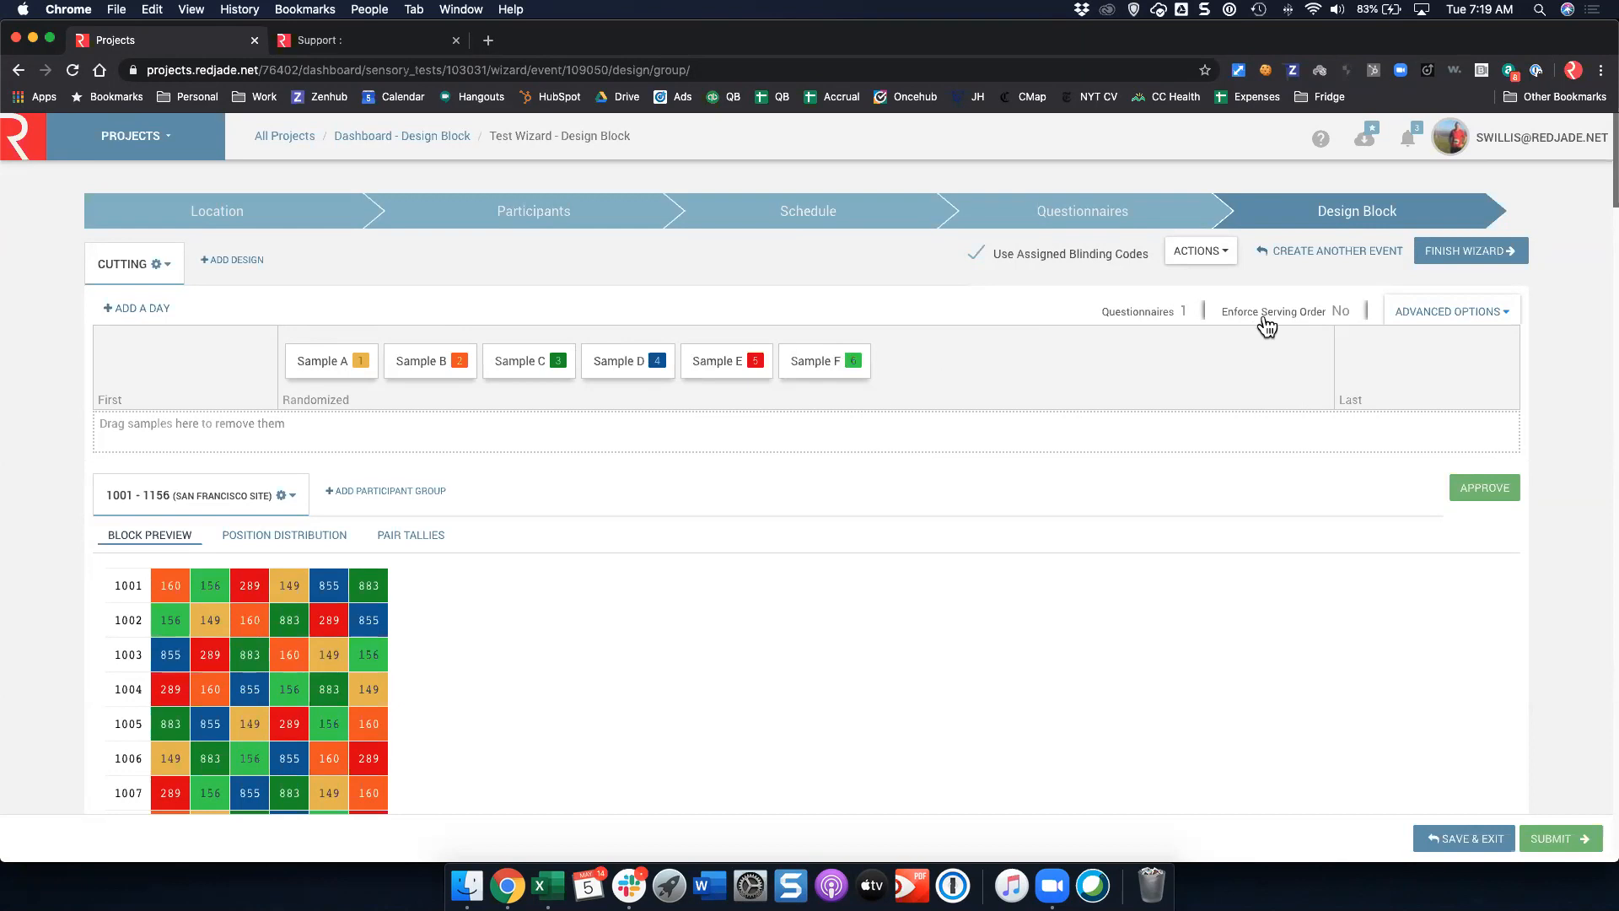
pyautogui.click(396, 140)
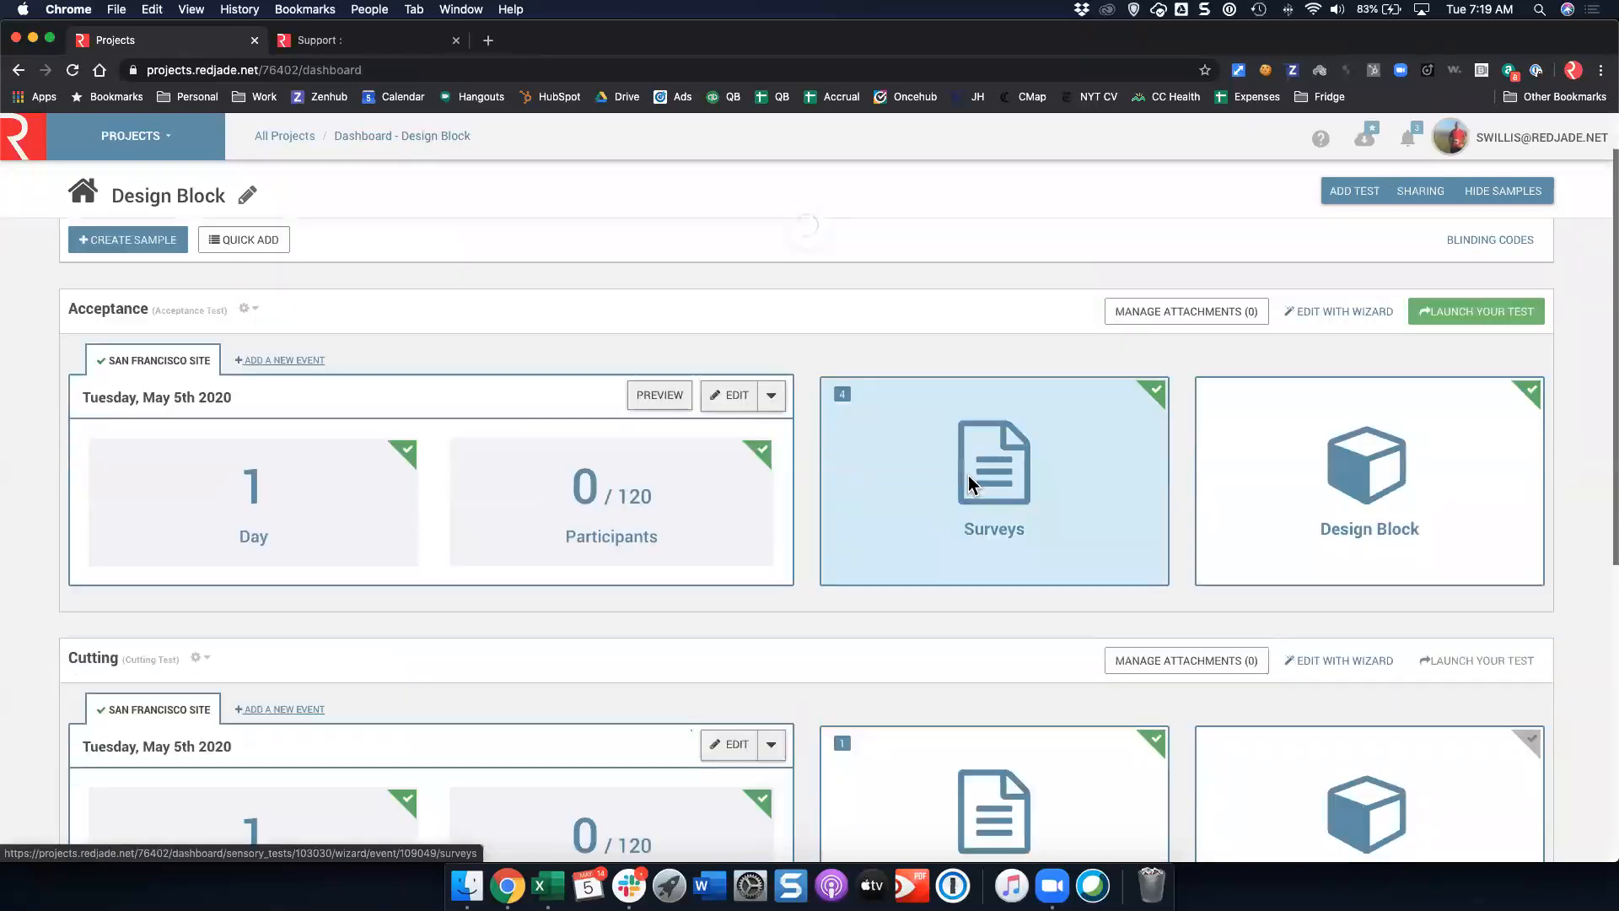
pyautogui.scroll(-10, 968, 477)
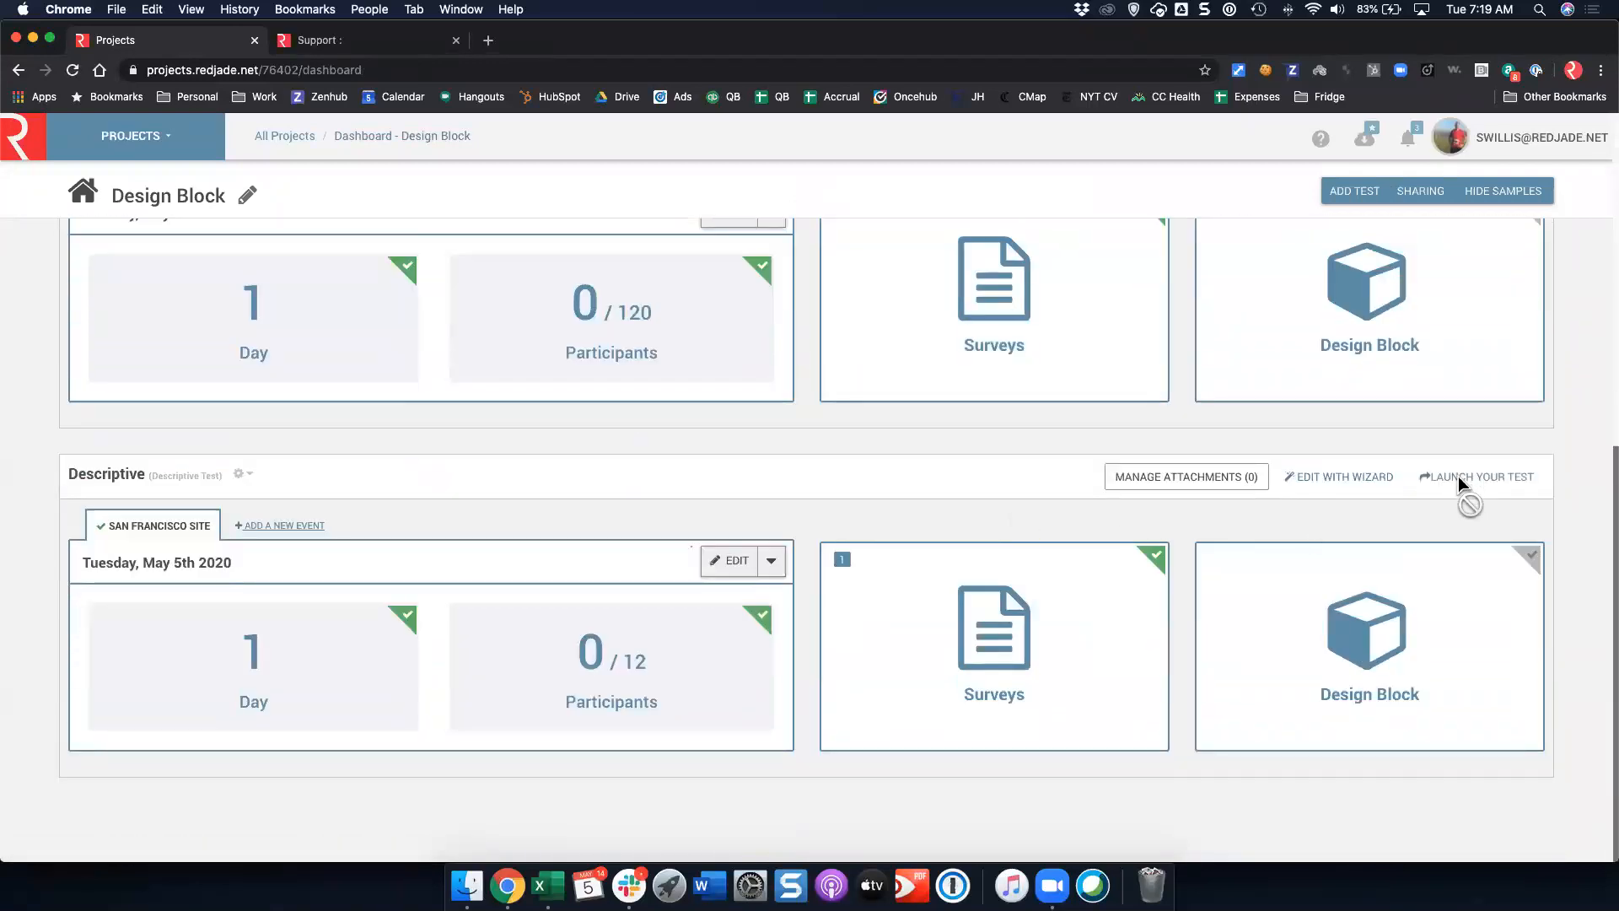
pyautogui.click(1406, 616)
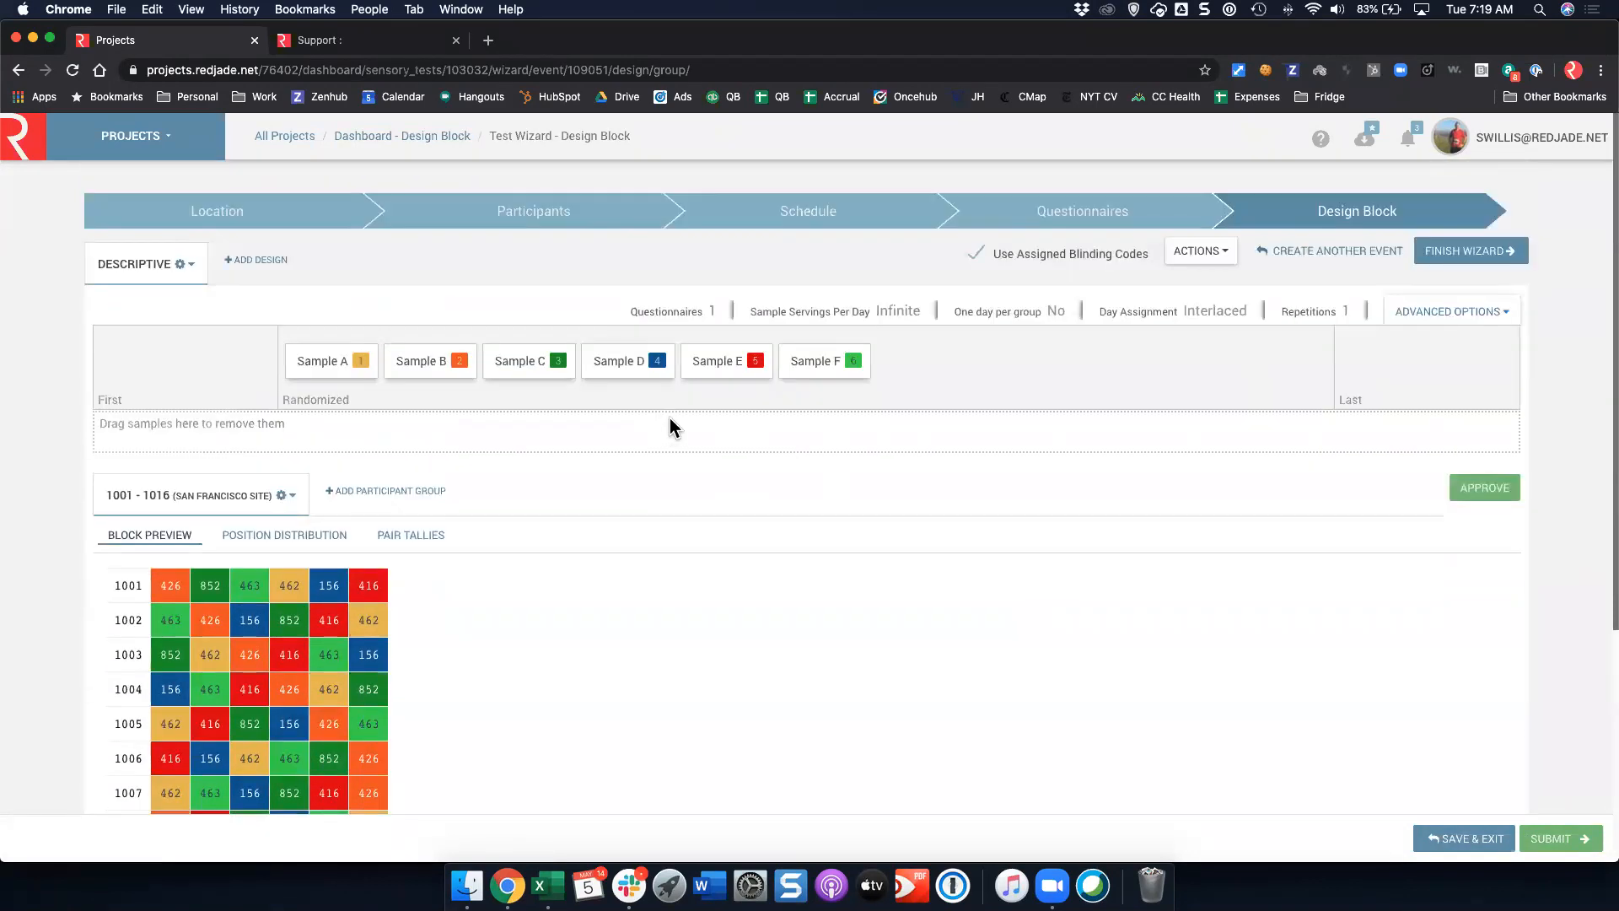
# Examine the Descriptive design's advanced options and its position distribution, and return to the block preview
pyautogui.click(1470, 312)
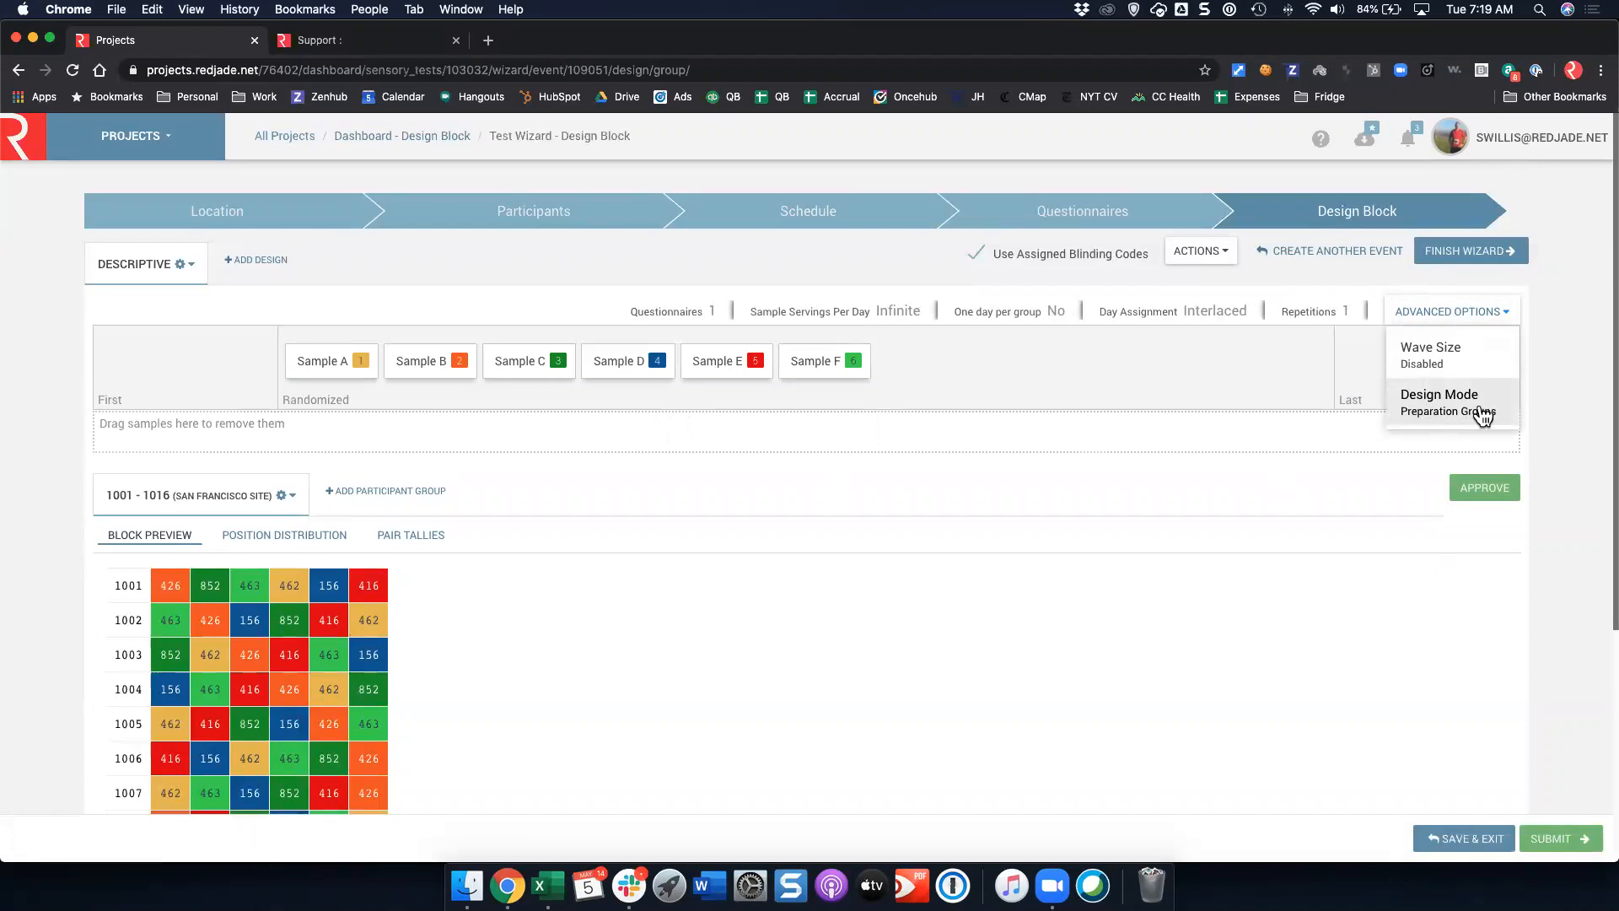
pyautogui.click(1097, 537)
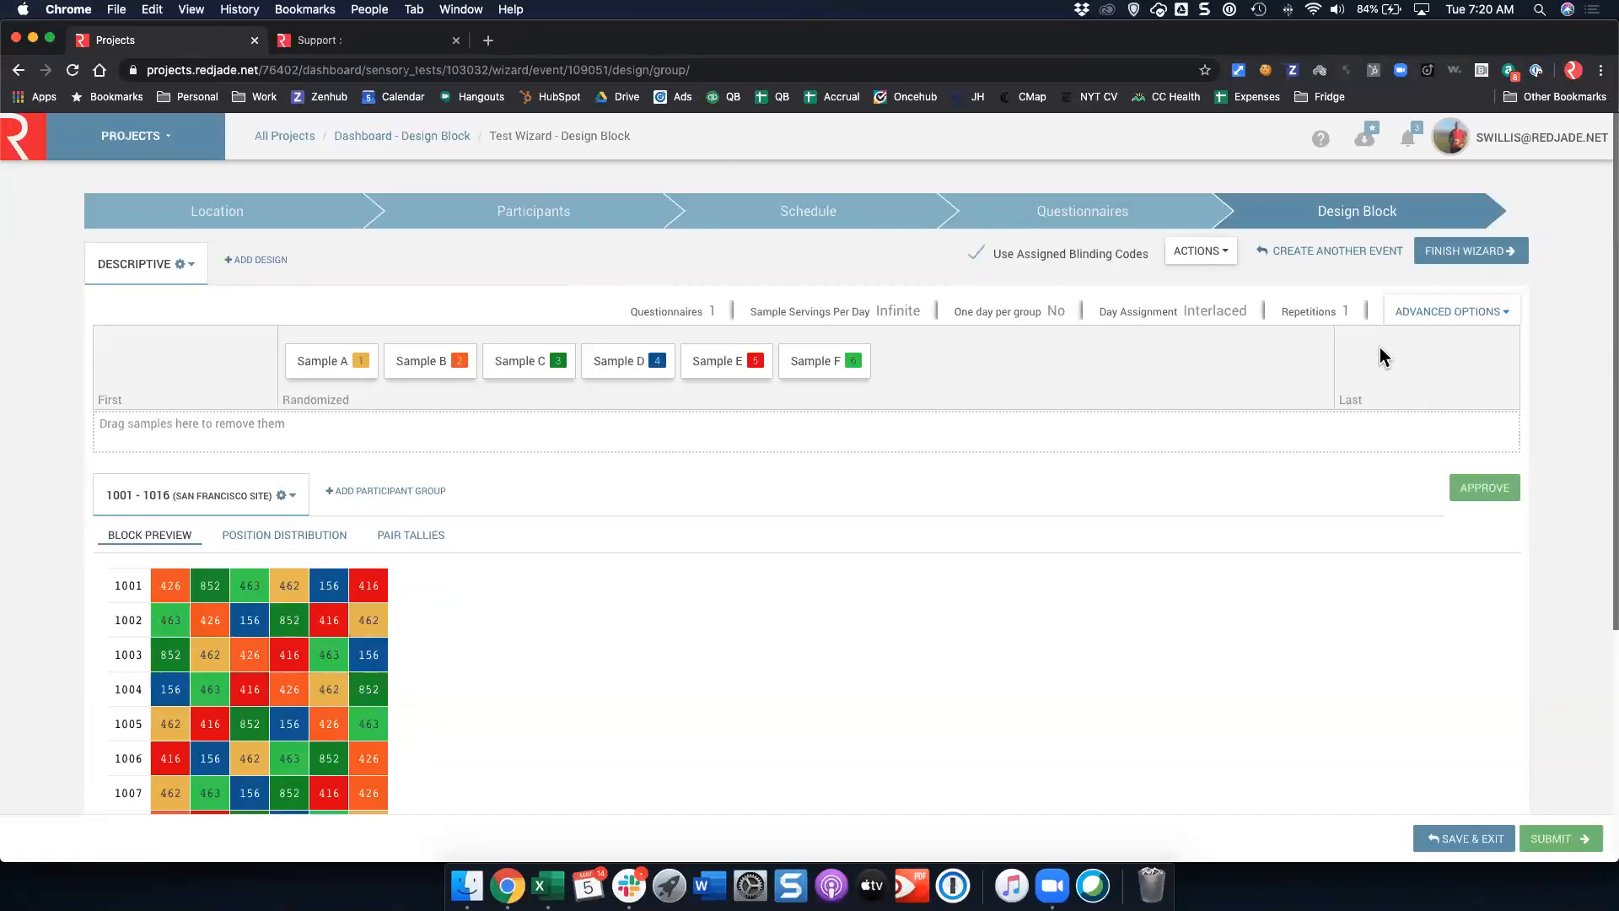
pyautogui.click(1467, 318)
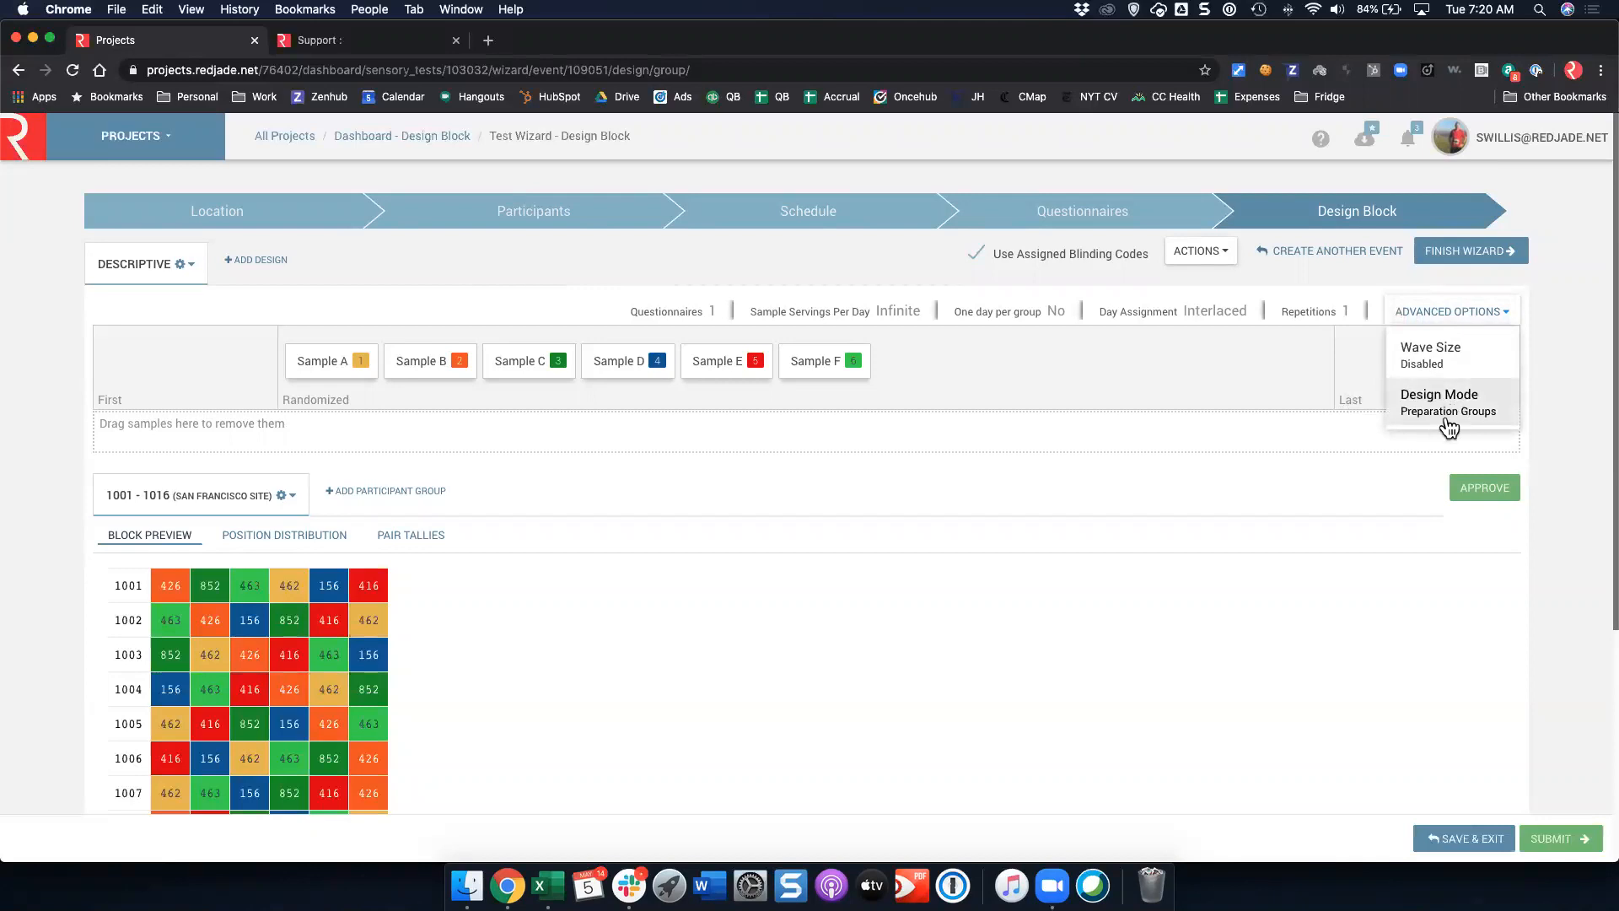
pyautogui.click(936, 487)
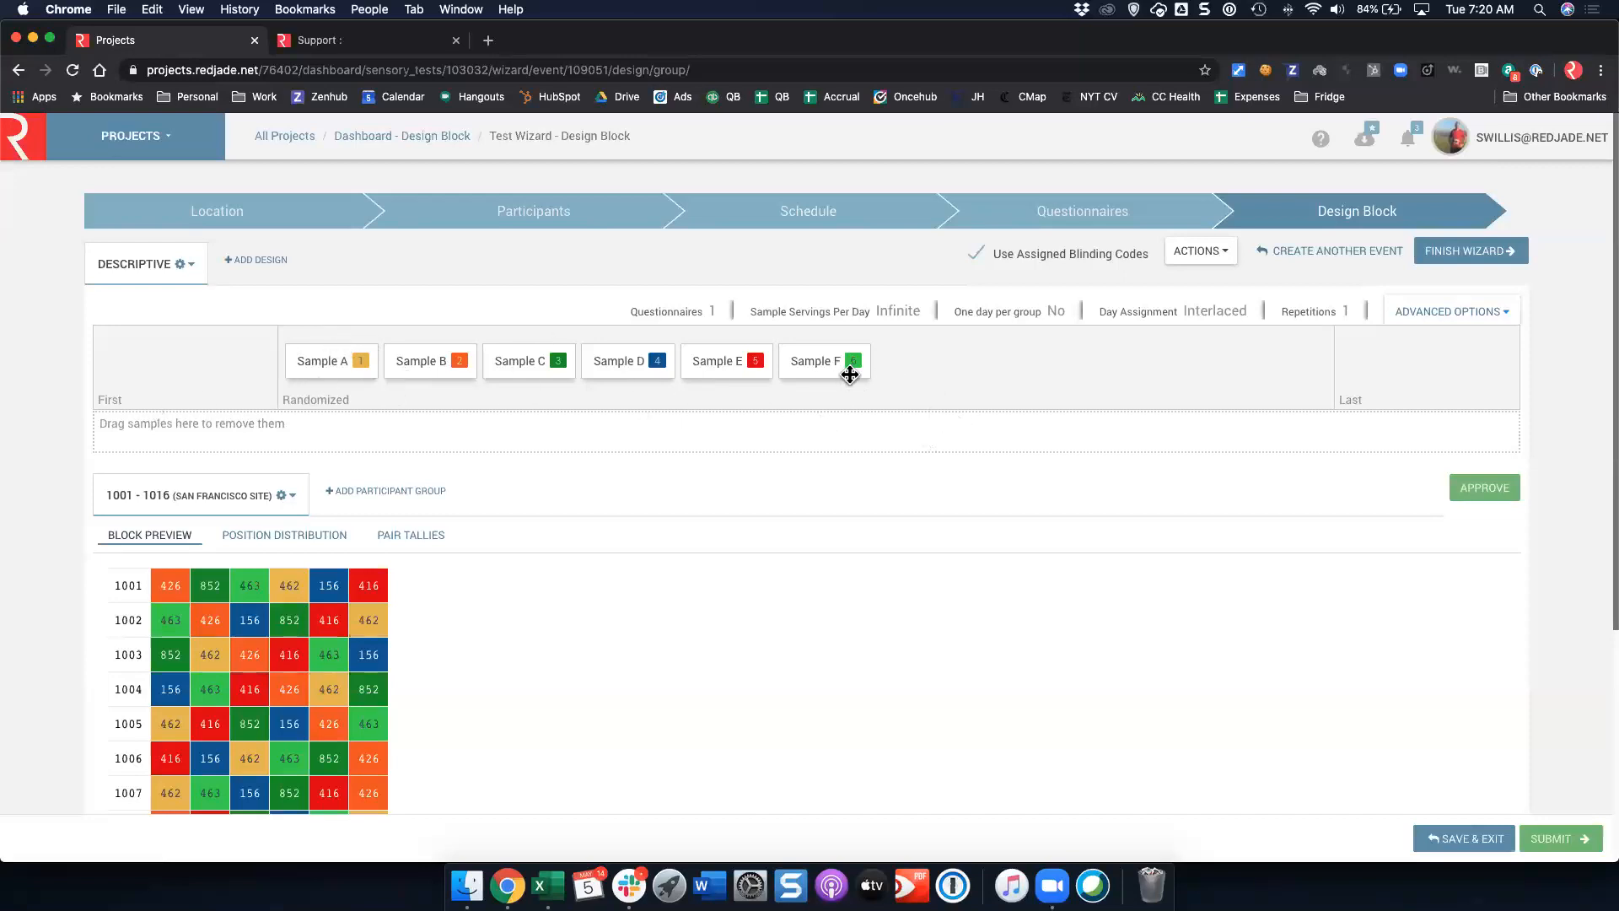
pyautogui.click(302, 538)
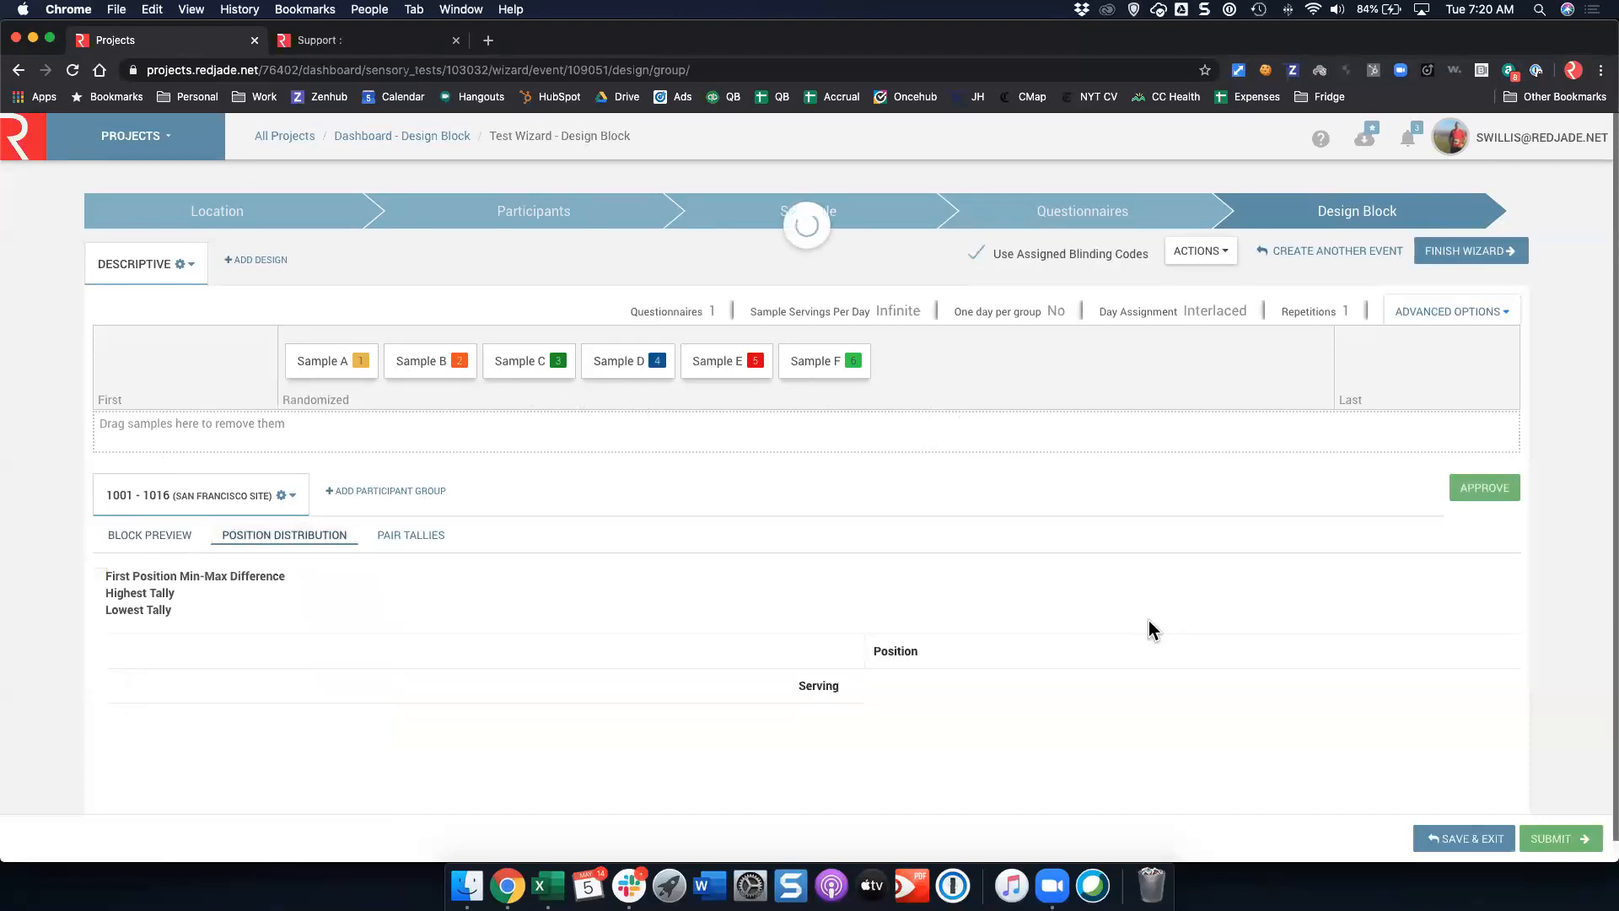
pyautogui.scroll(-1, 1125, 634)
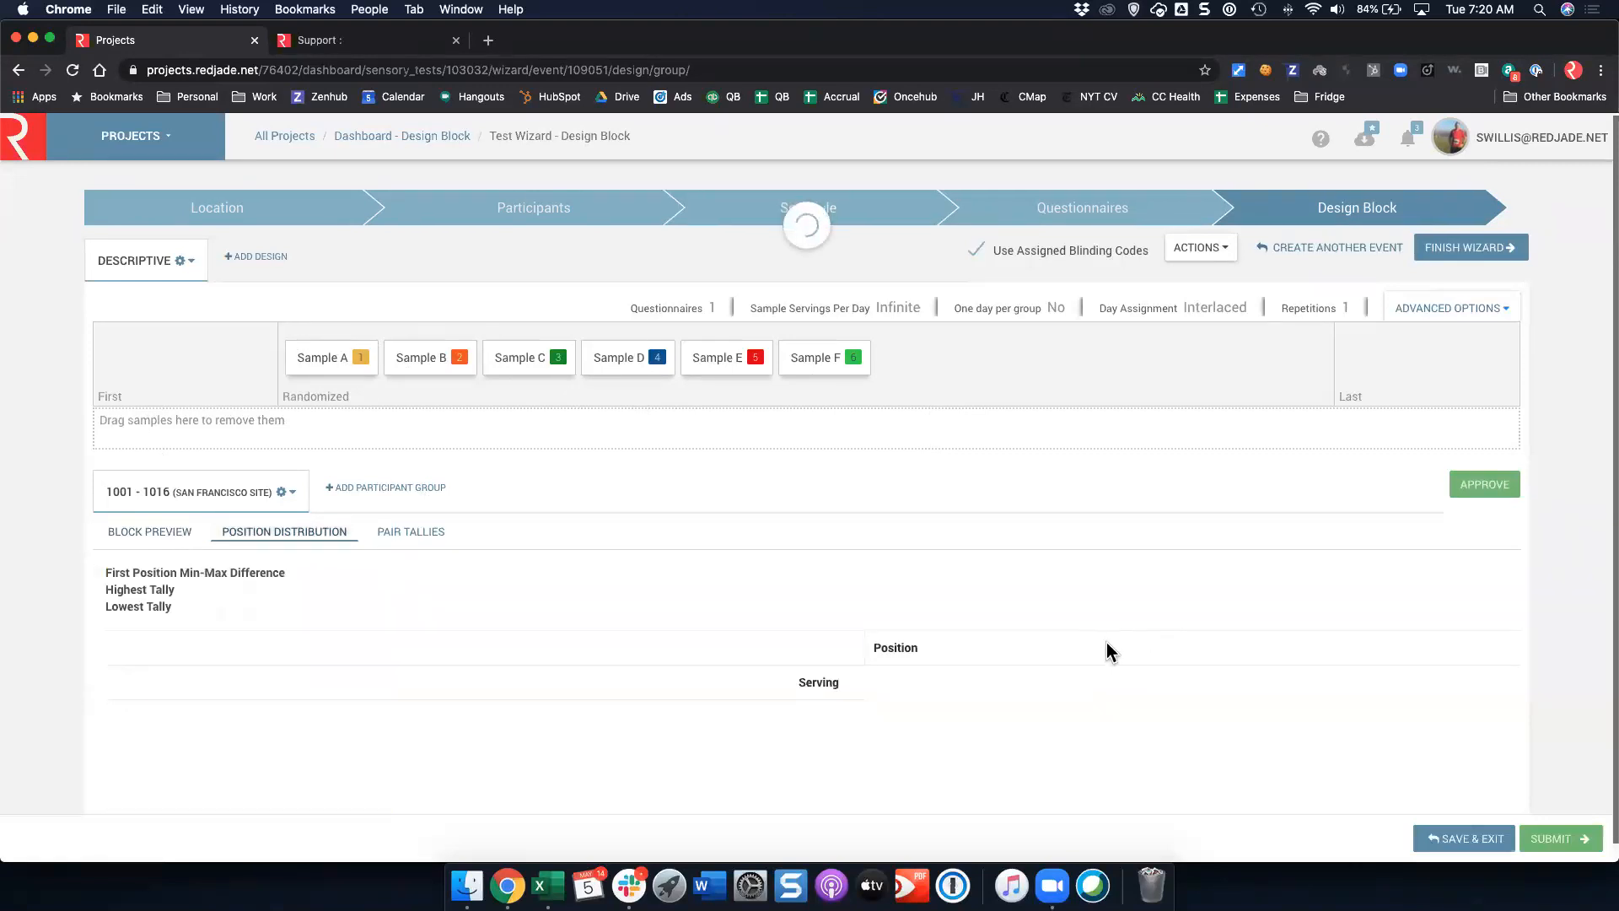
pyautogui.scroll(-1, 1089, 657)
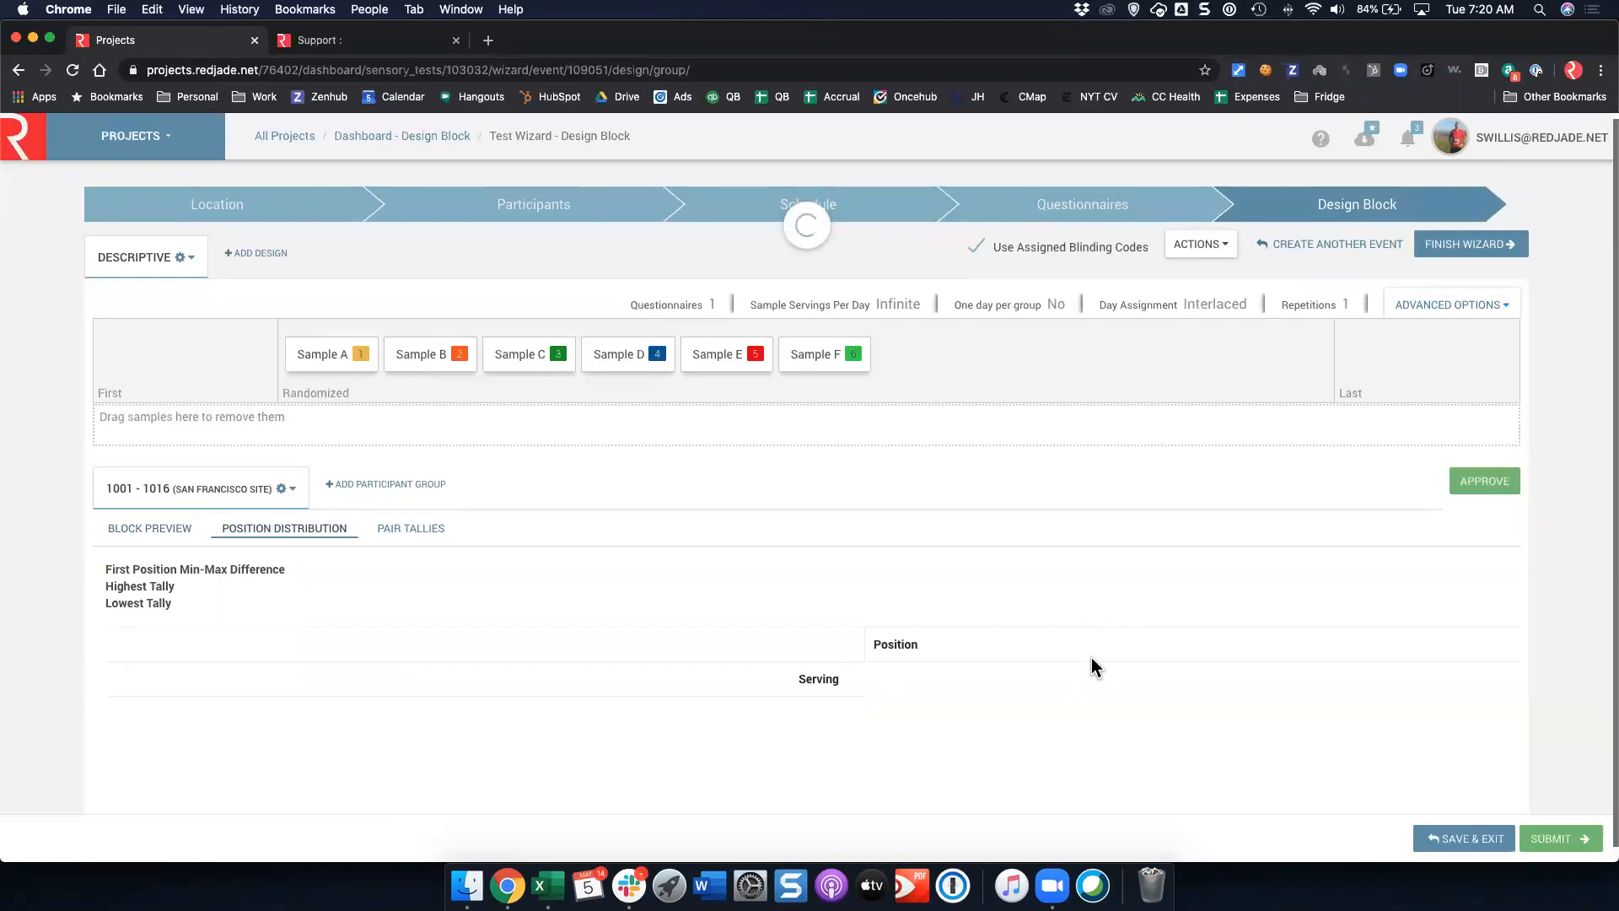
pyautogui.scroll(-1, 951, 715)
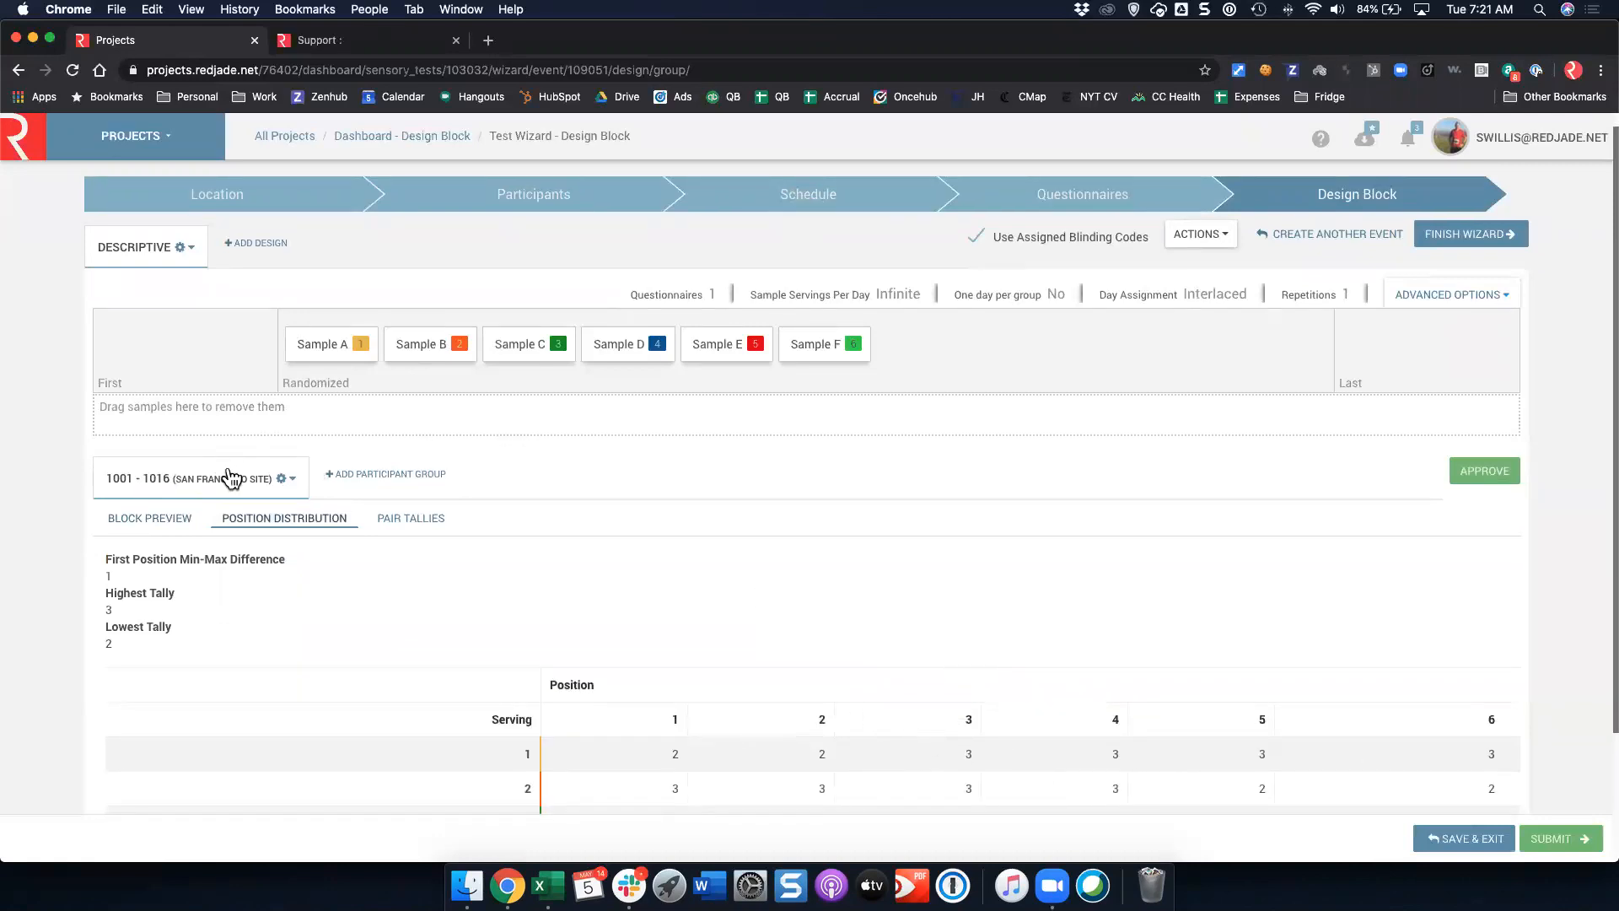
pyautogui.click(161, 531)
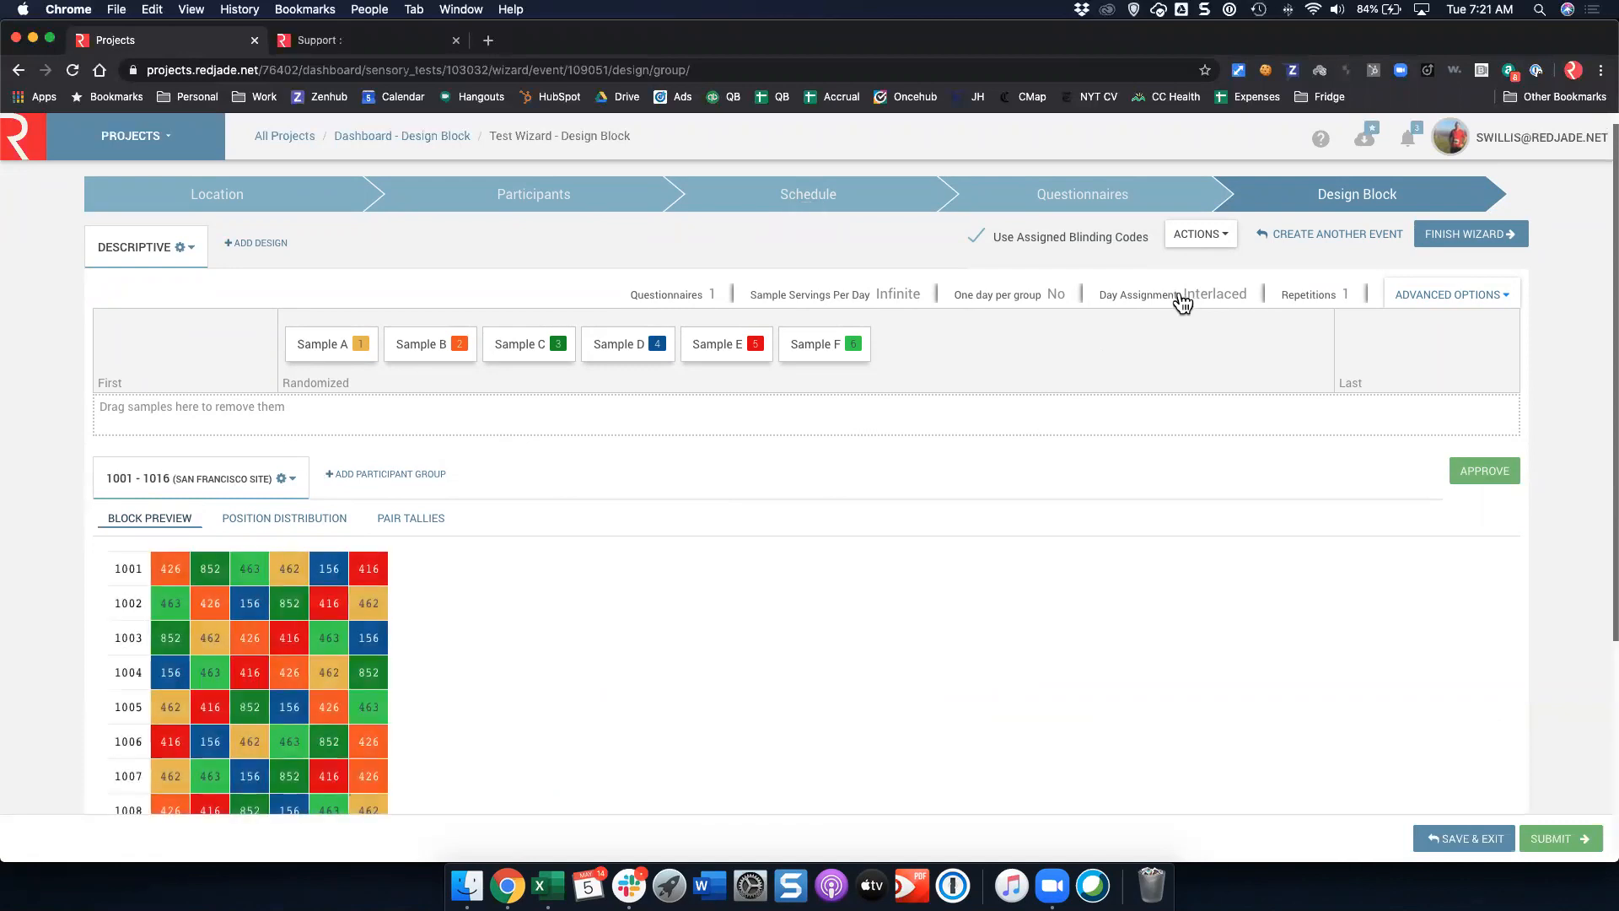
# Group Samples A, B, C and Samples D, E, F in the randomized area of the Descriptive design
pyautogui.moveTo(325, 344); pyautogui.dragTo(438, 346)
pyautogui.moveTo(578, 351); pyautogui.dragTo(433, 345)
pyautogui.moveTo(670, 351); pyautogui.dragTo(752, 350)
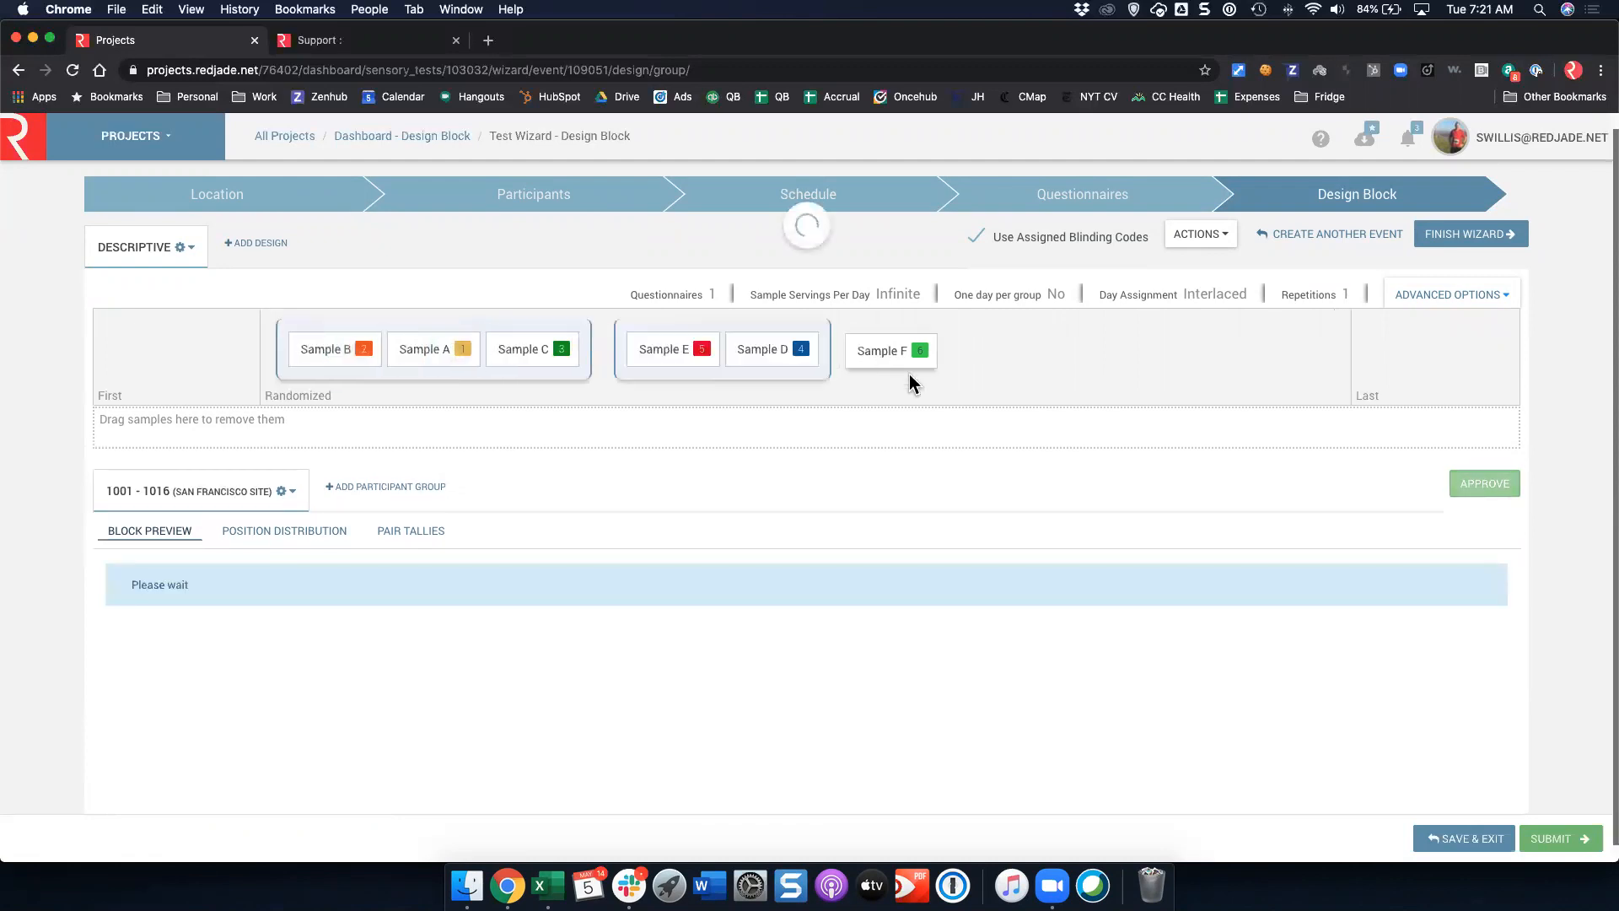
pyautogui.moveTo(906, 352); pyautogui.dragTo(759, 346)
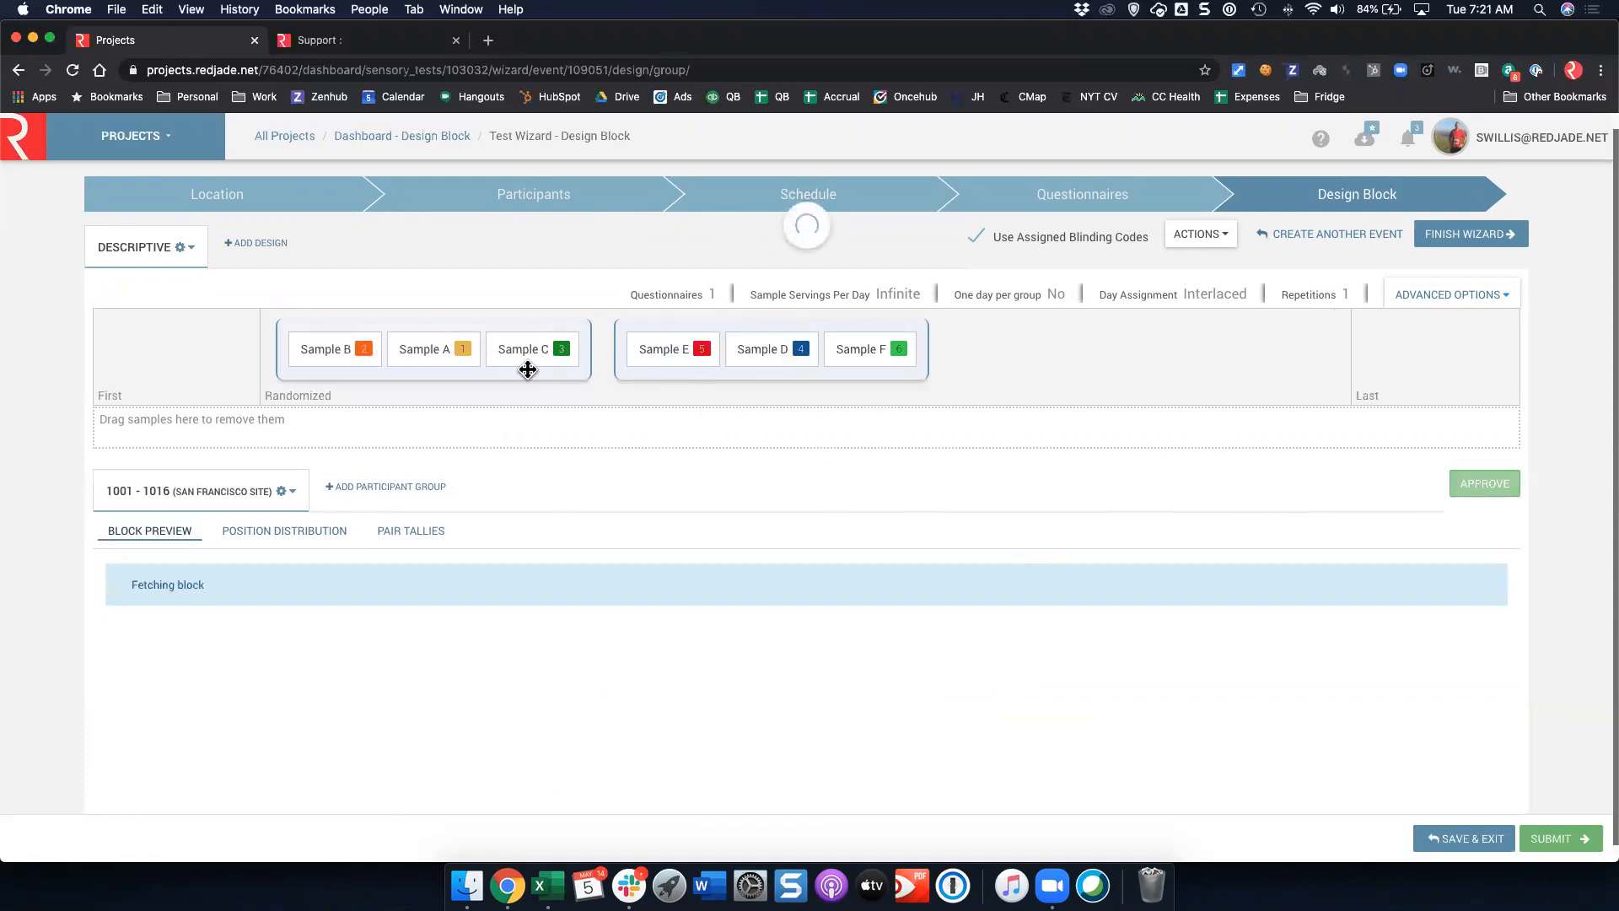
# Set the Descriptive design's repetitions to 3 in the block settings
pyautogui.click(1322, 304)
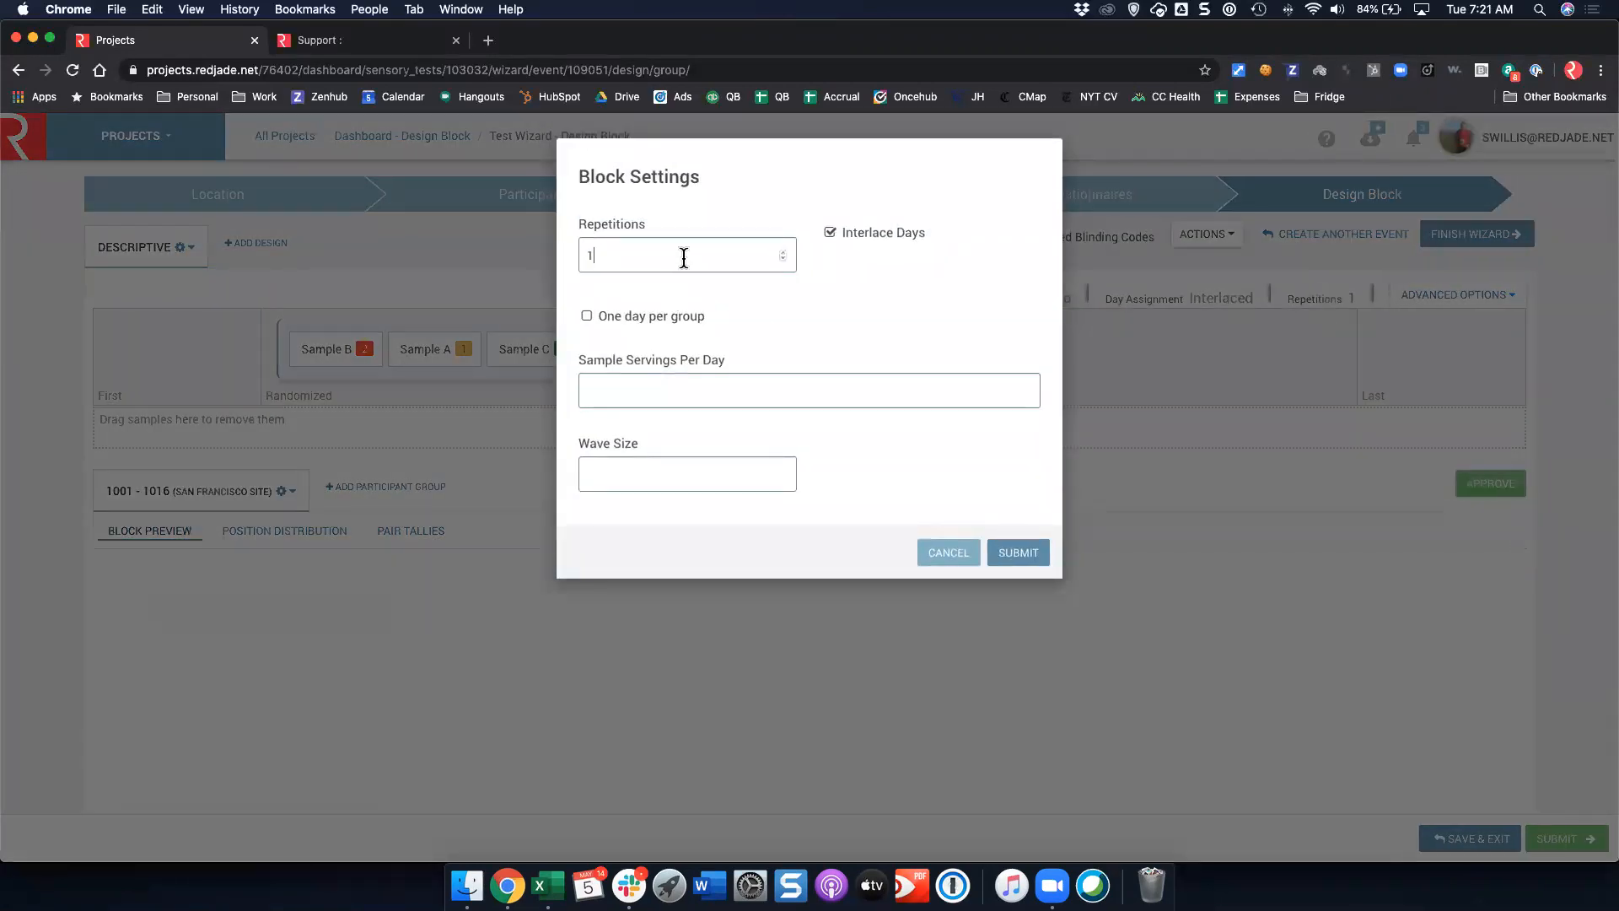
pyautogui.press('BackSpace')
pyautogui.write('3')
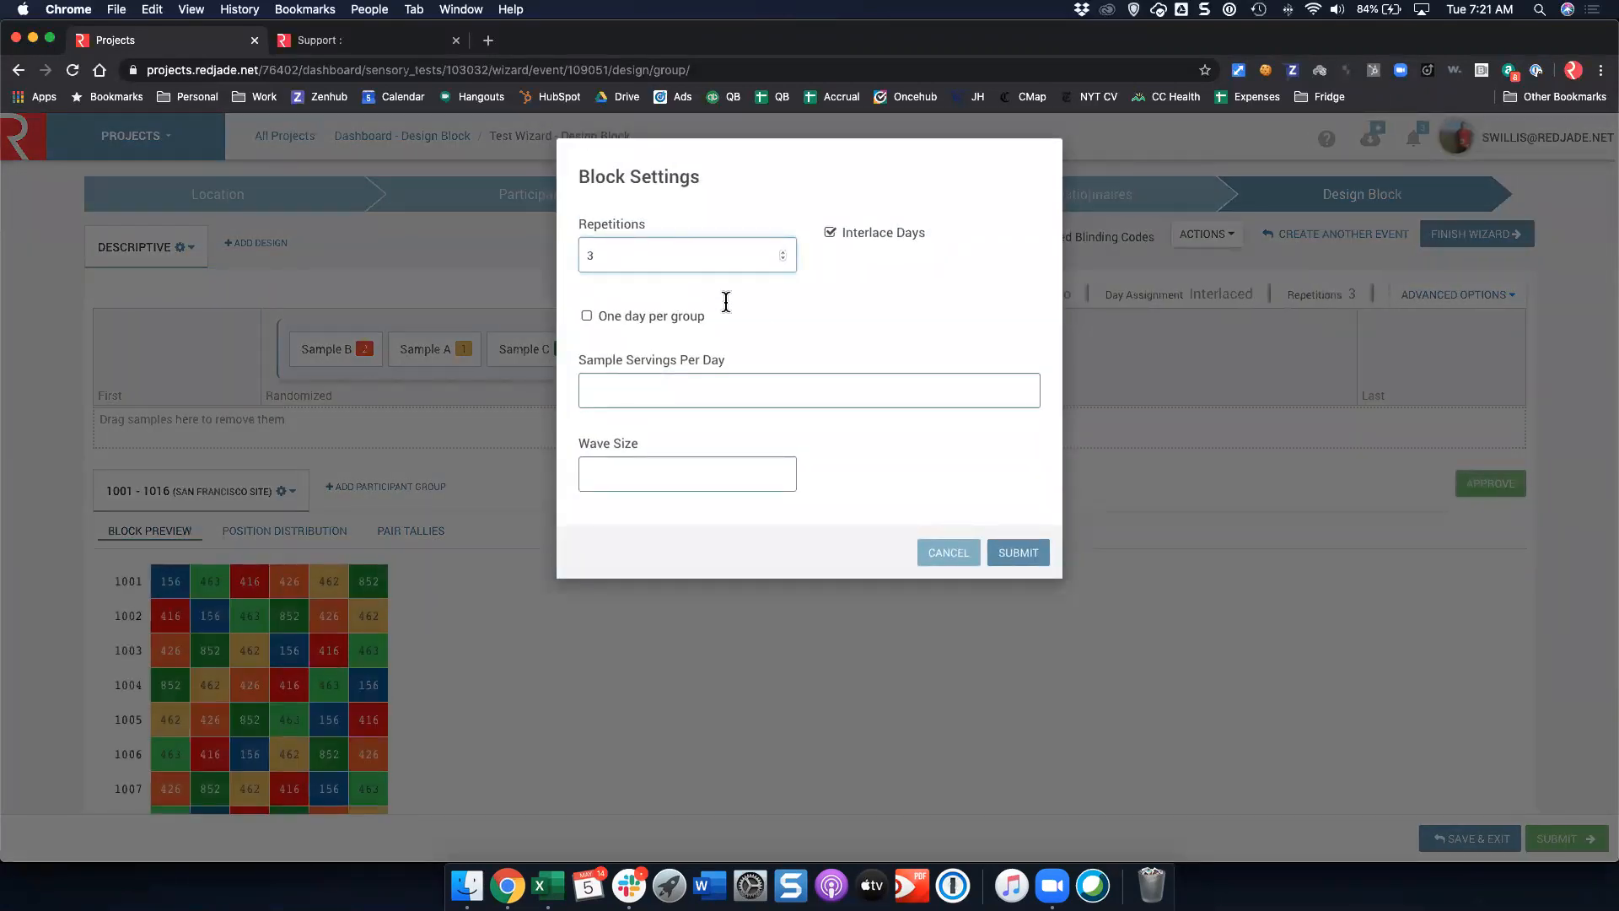
pyautogui.click(1026, 556)
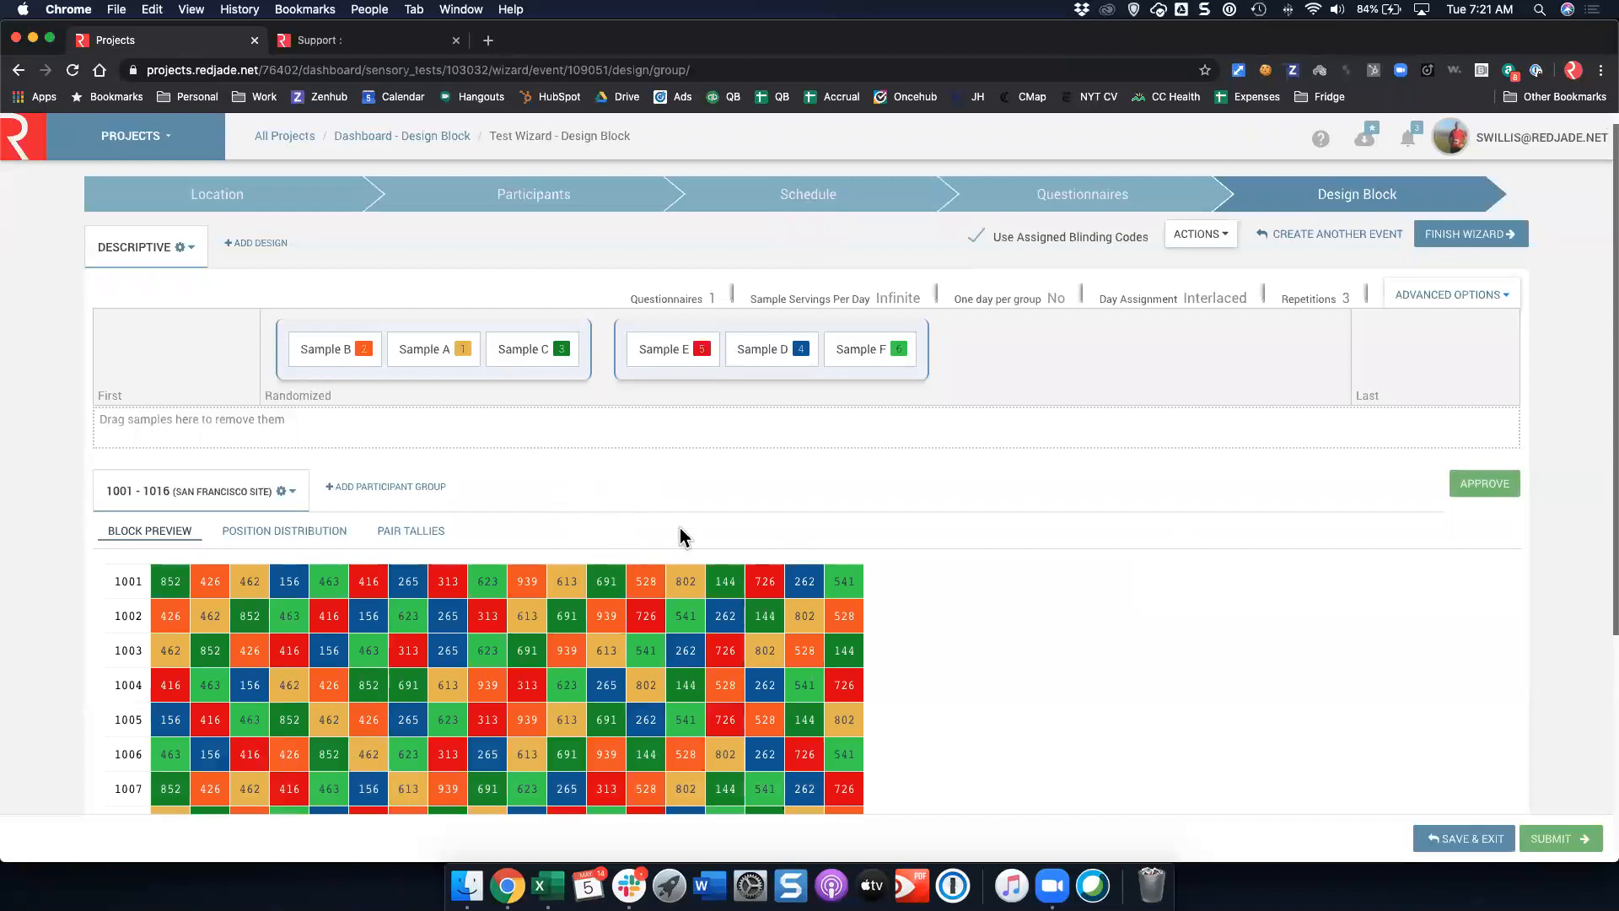
# Turn off Interlace Days and enable One day per group in the Descriptive block settings
pyautogui.click(1208, 301)
pyautogui.click(881, 236)
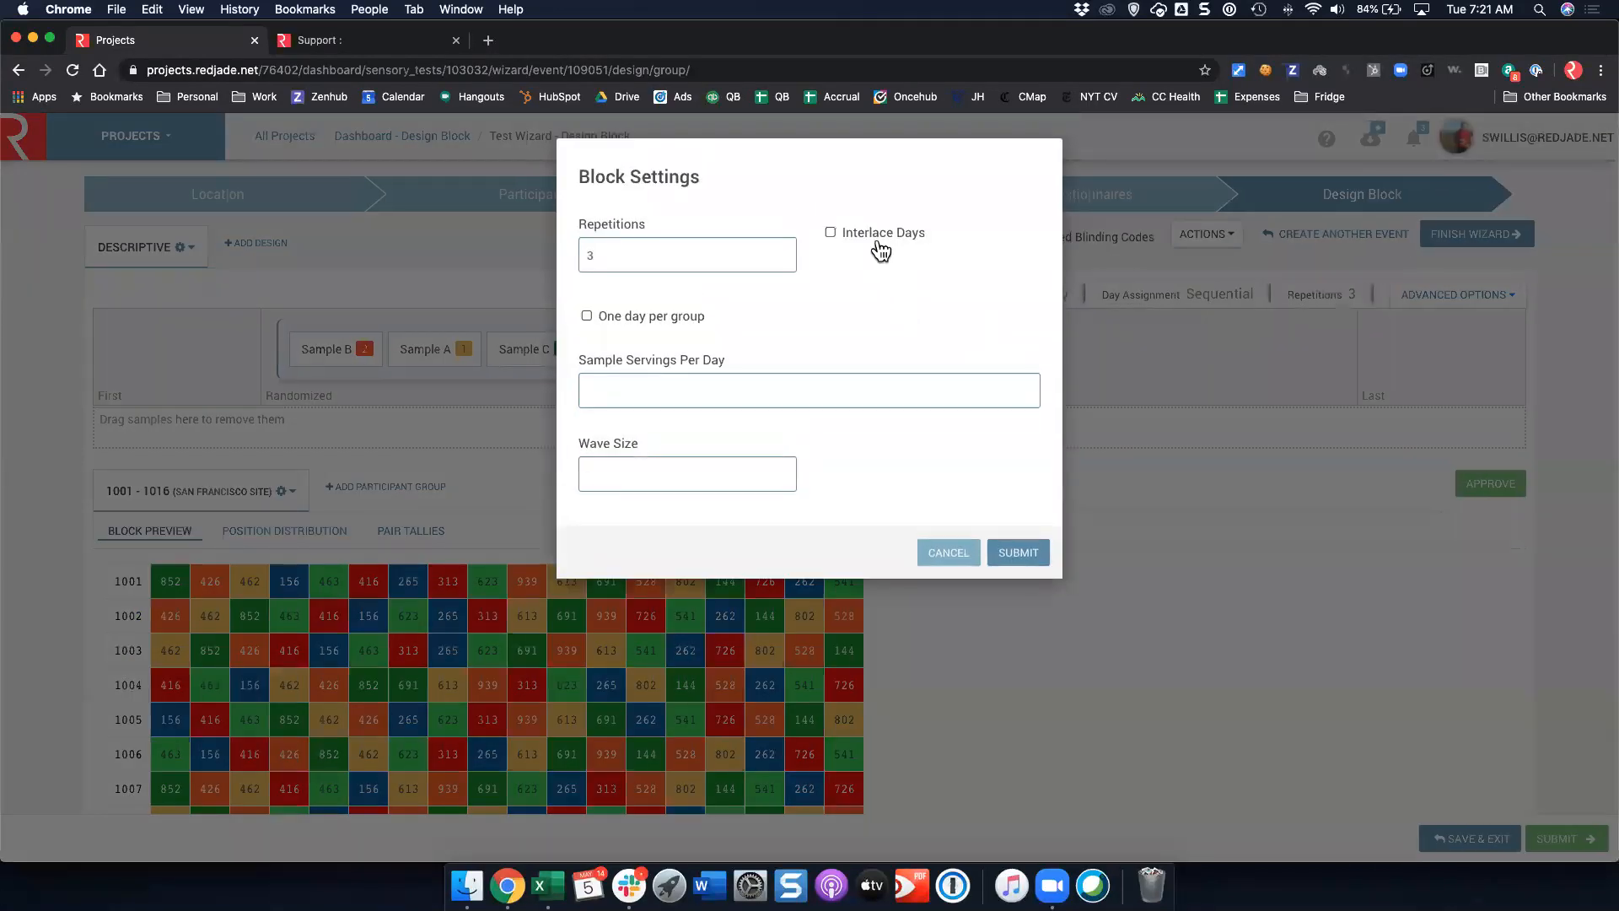
pyautogui.click(620, 318)
pyautogui.click(1020, 474)
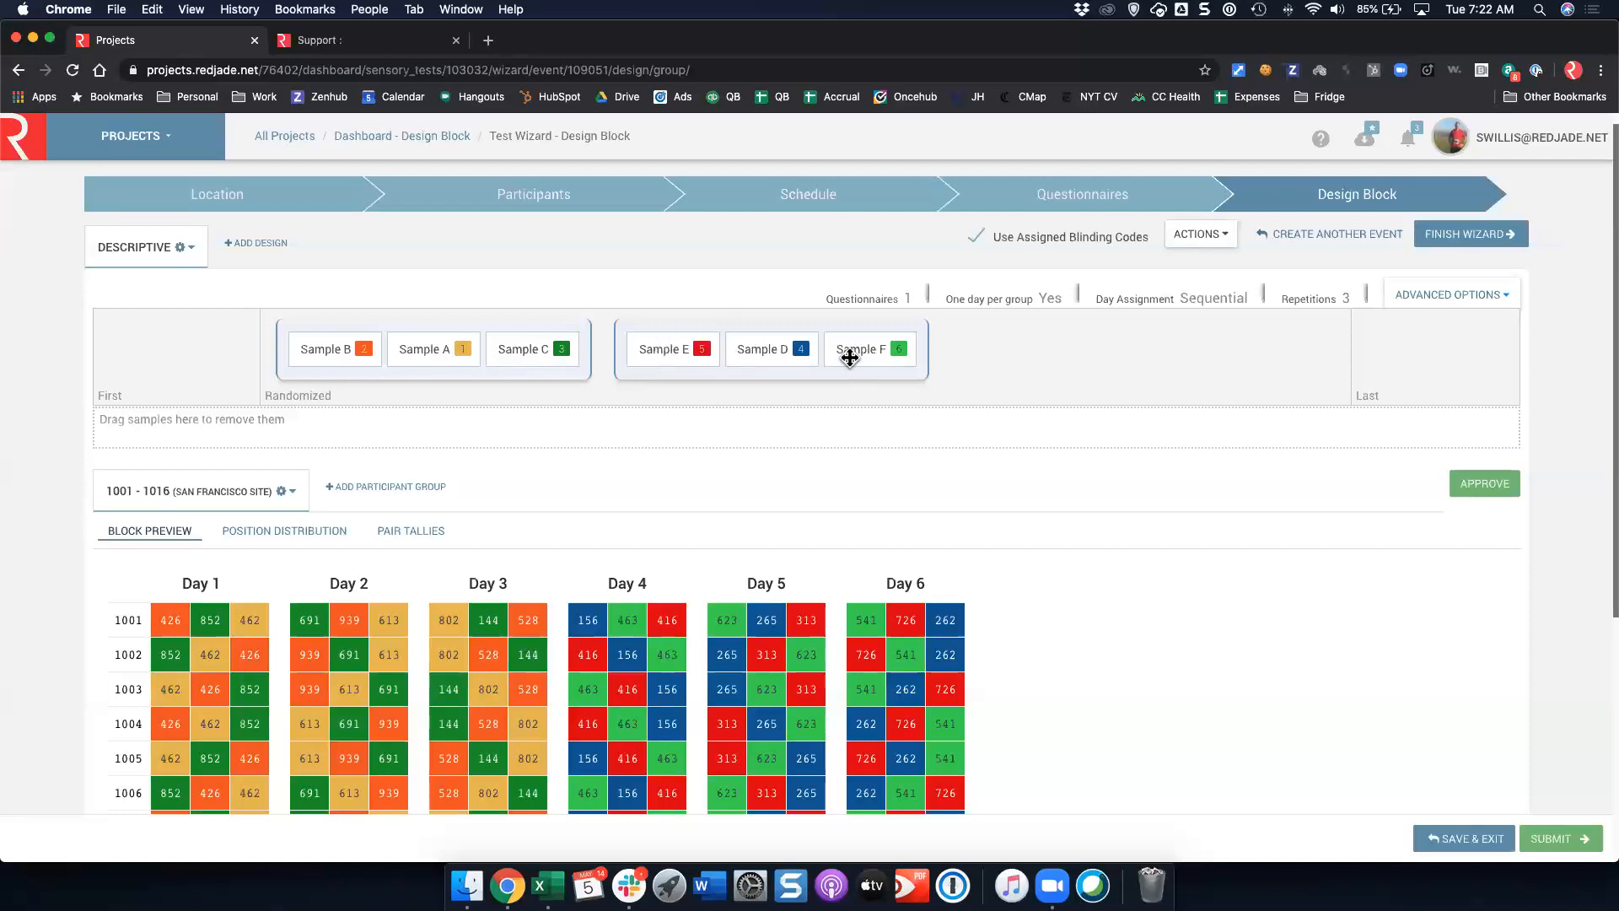
# Separate the grouped samples and regroup them as Samples D, E, F and Samples A, B, C in the randomized area
pyautogui.moveTo(521, 353); pyautogui.dragTo(506, 393)
pyautogui.moveTo(441, 347); pyautogui.dragTo(860, 354)
pyautogui.moveTo(615, 361); pyautogui.dragTo(894, 350)
pyautogui.moveTo(531, 348); pyautogui.dragTo(1096, 383)
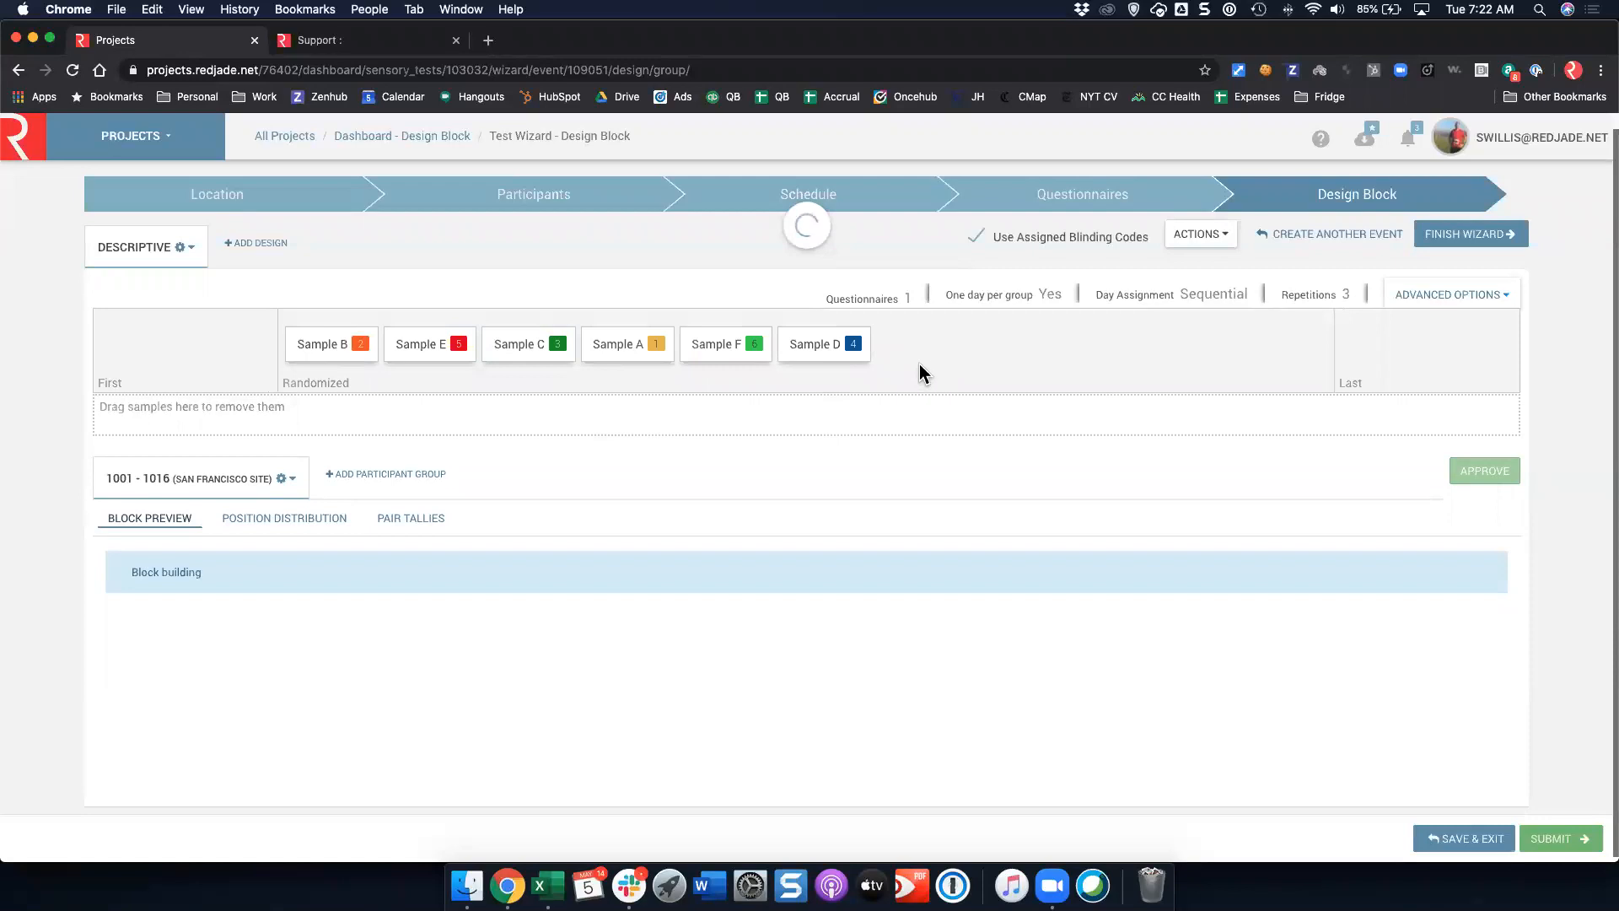
pyautogui.moveTo(825, 349); pyautogui.dragTo(719, 352)
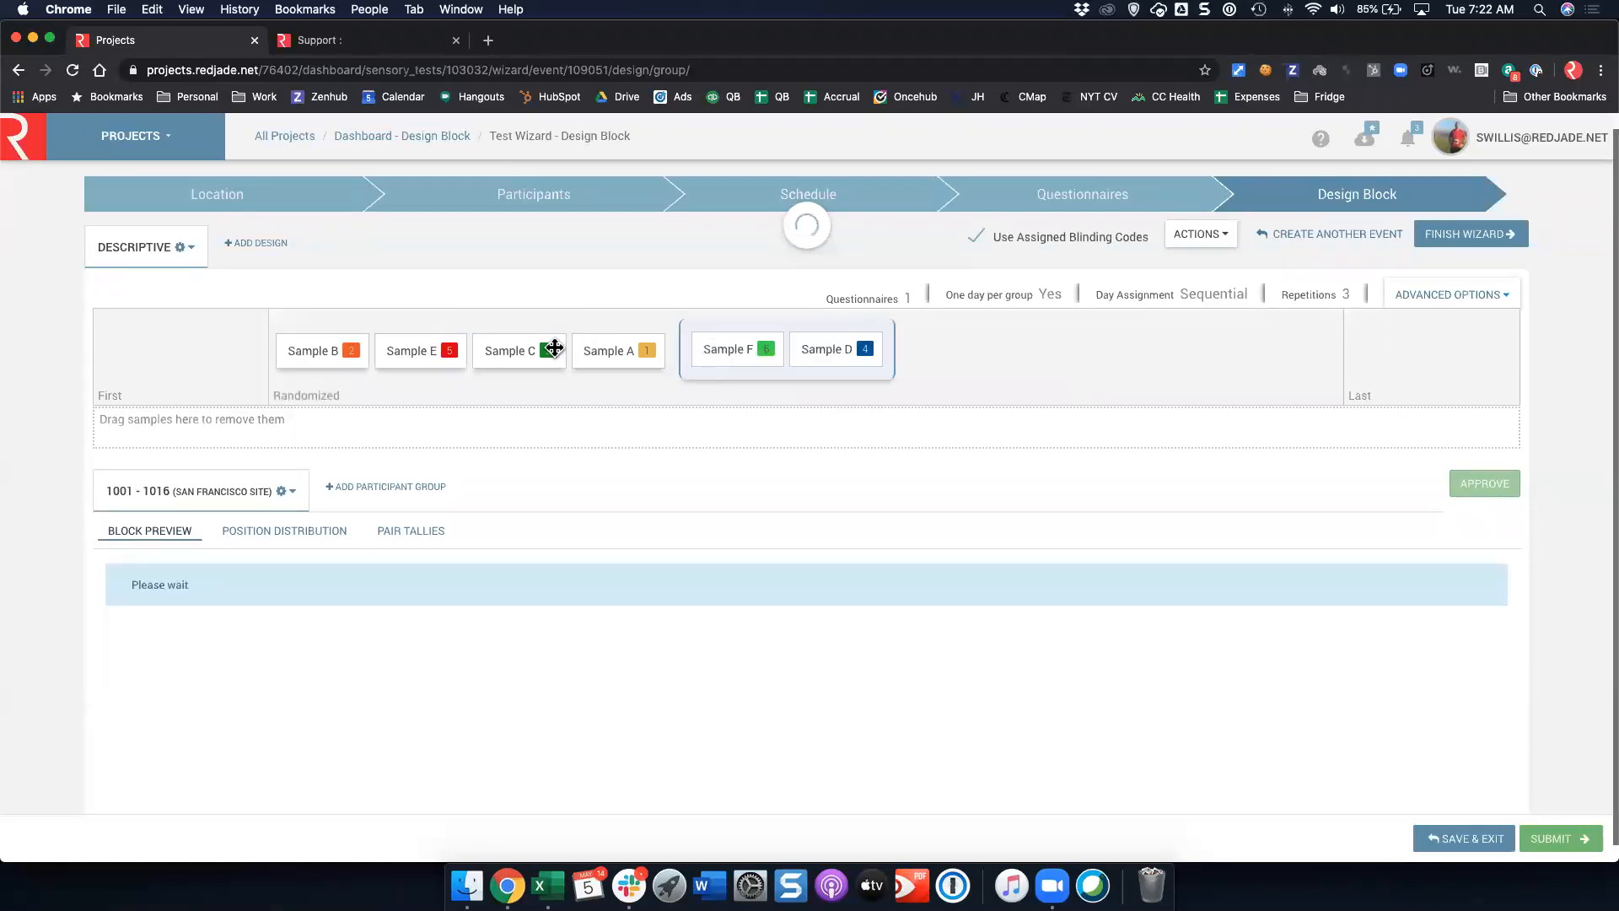
pyautogui.moveTo(419, 350); pyautogui.dragTo(806, 344)
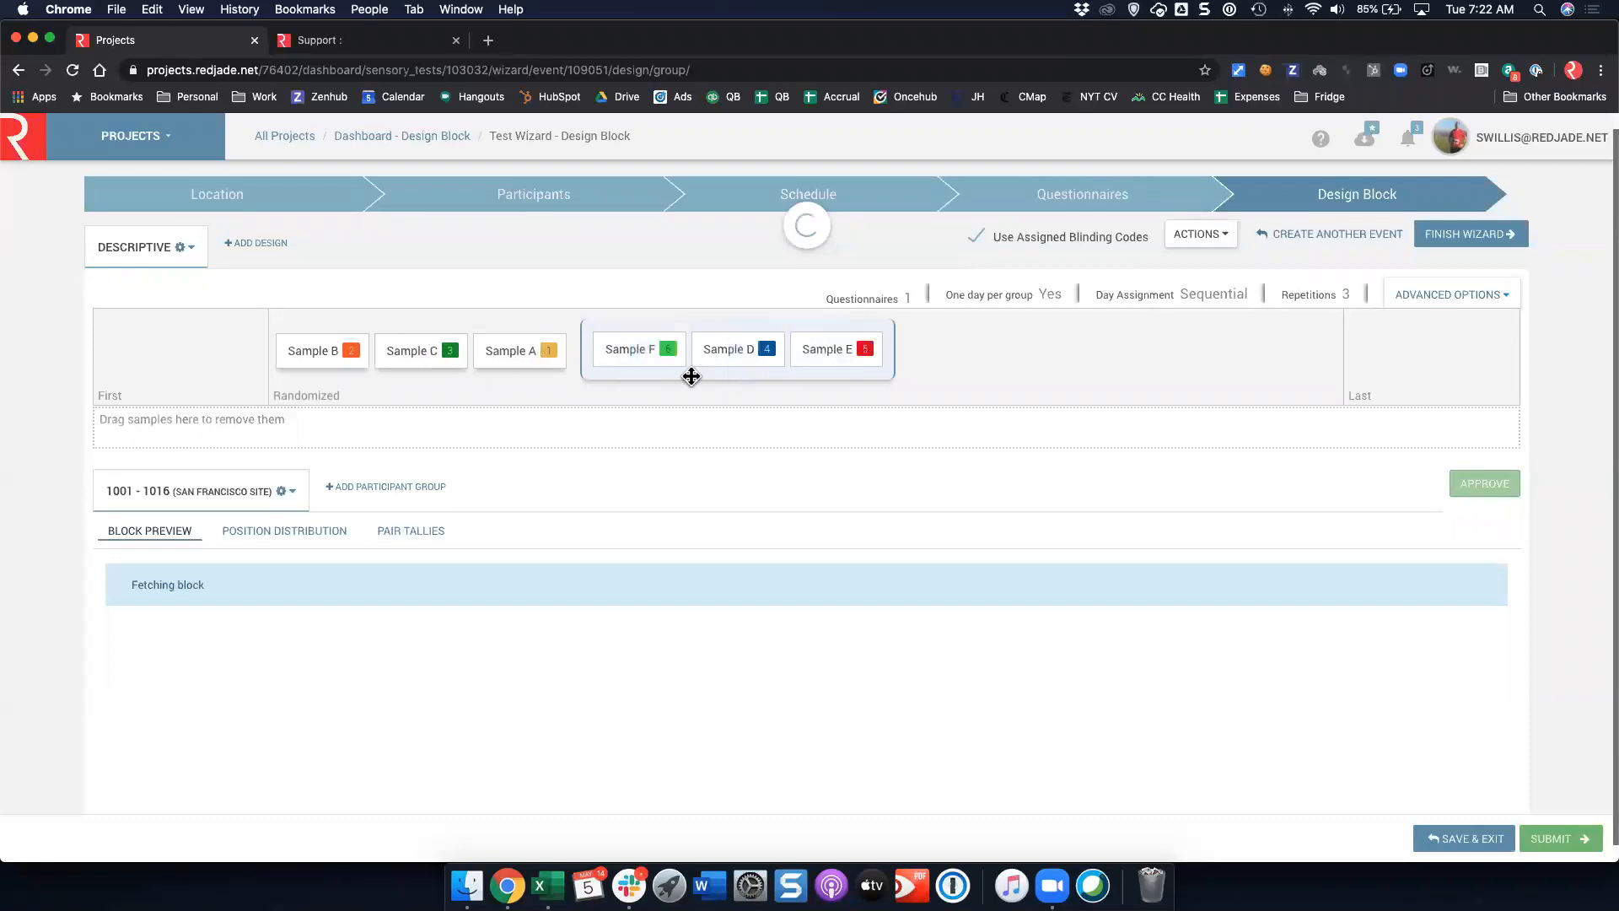
pyautogui.moveTo(539, 350); pyautogui.dragTo(506, 349)
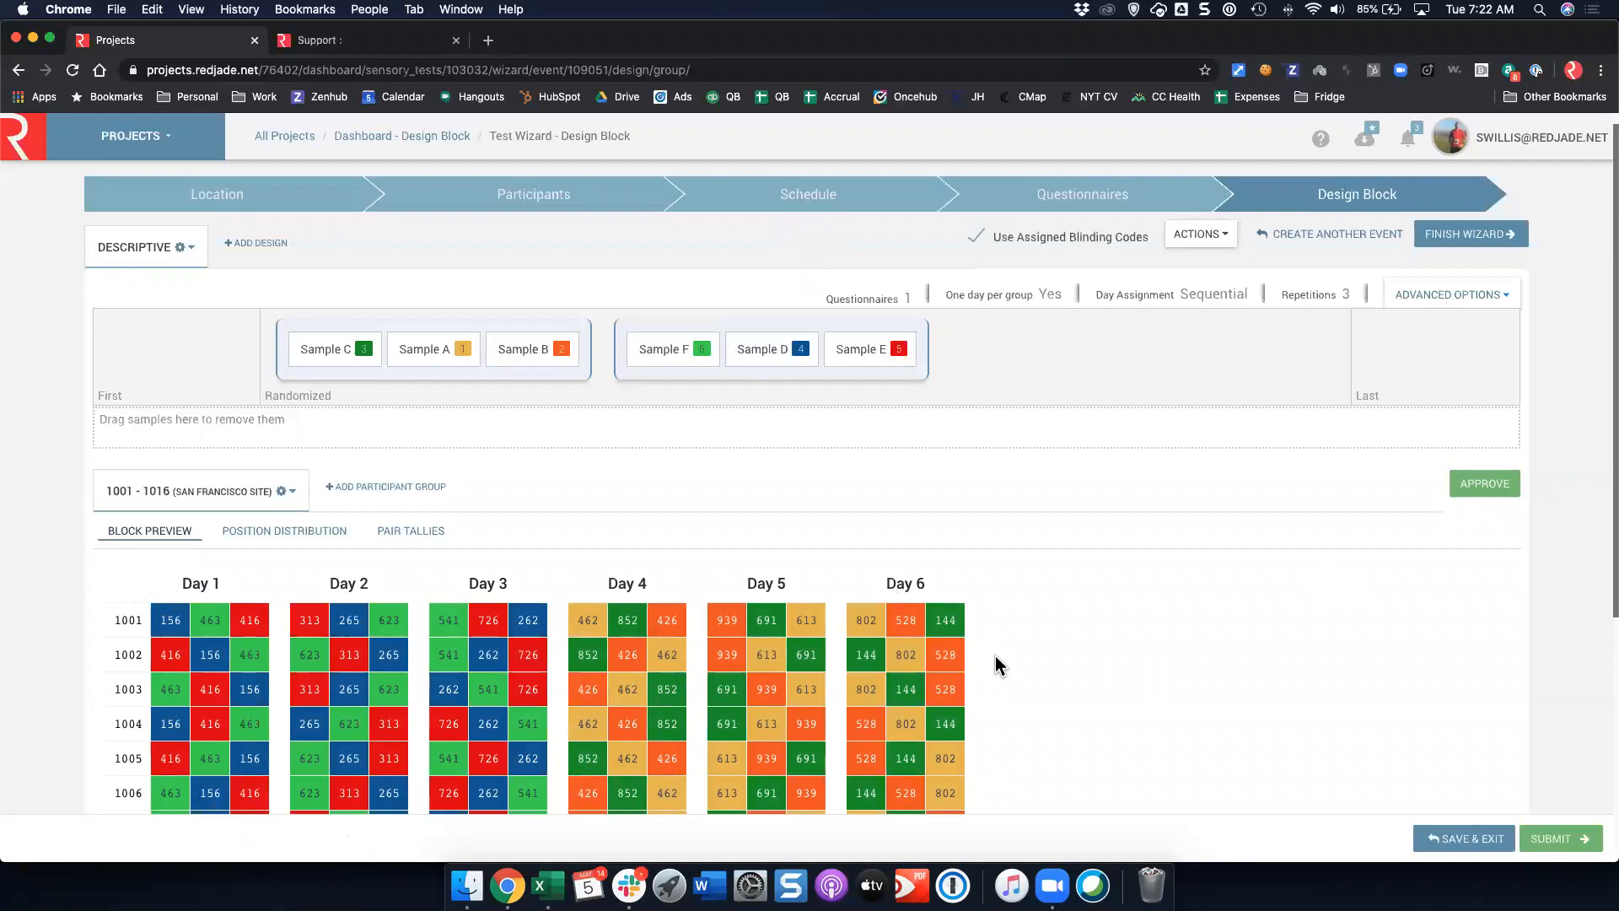
# Turn on Interlace Days for the Descriptive design and review the day-by-day block preview
pyautogui.click(1158, 296)
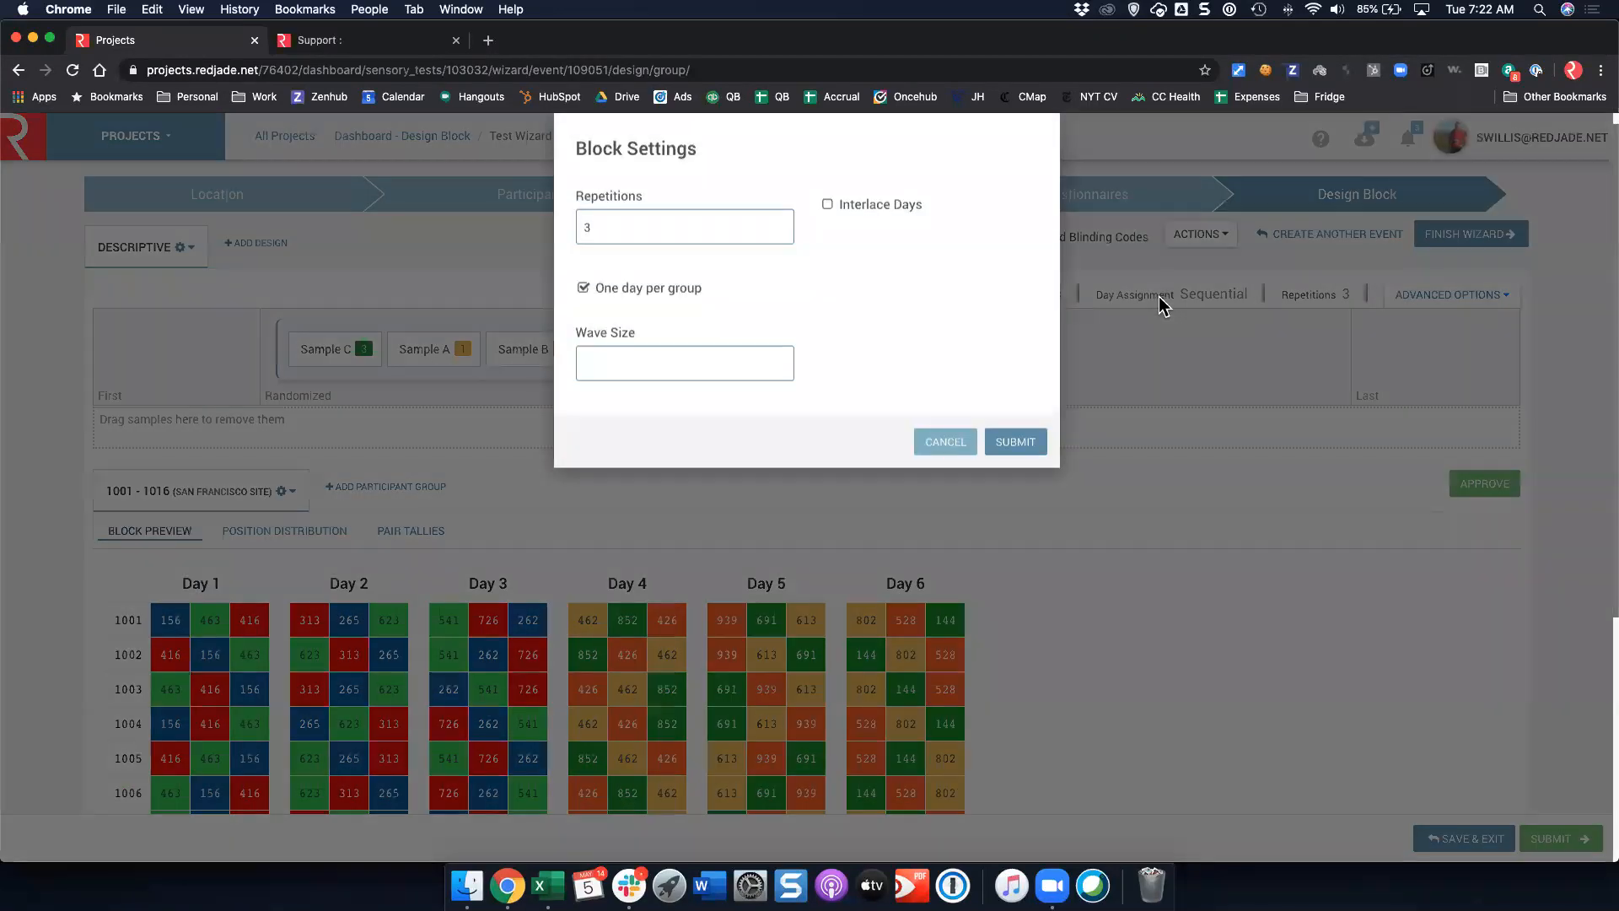
pyautogui.click(852, 232)
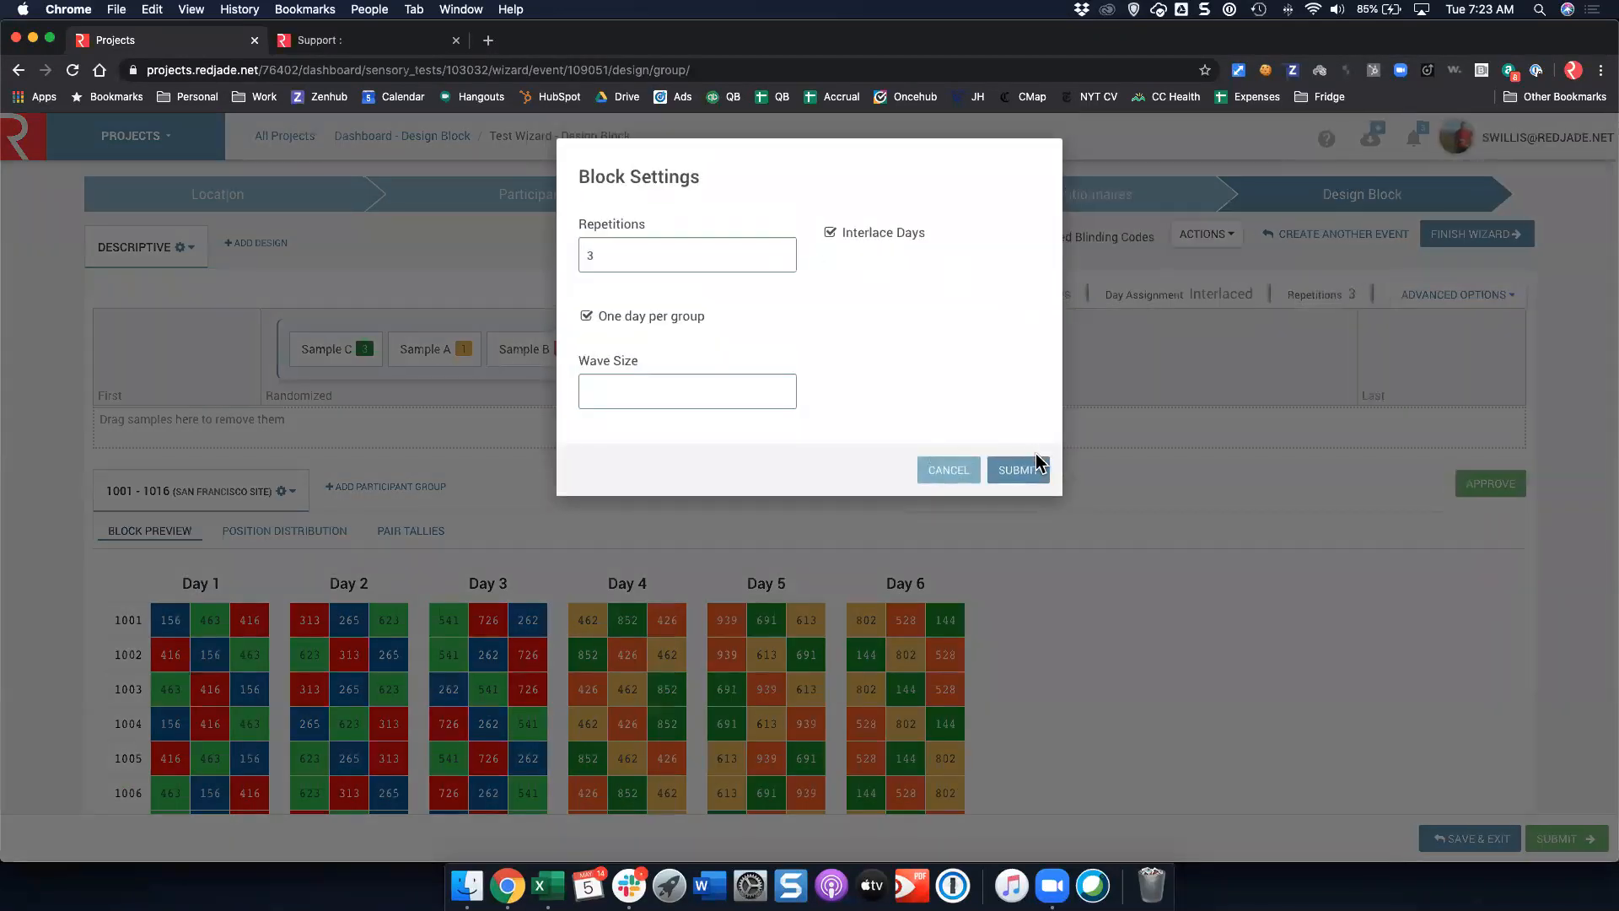
pyautogui.click(1033, 473)
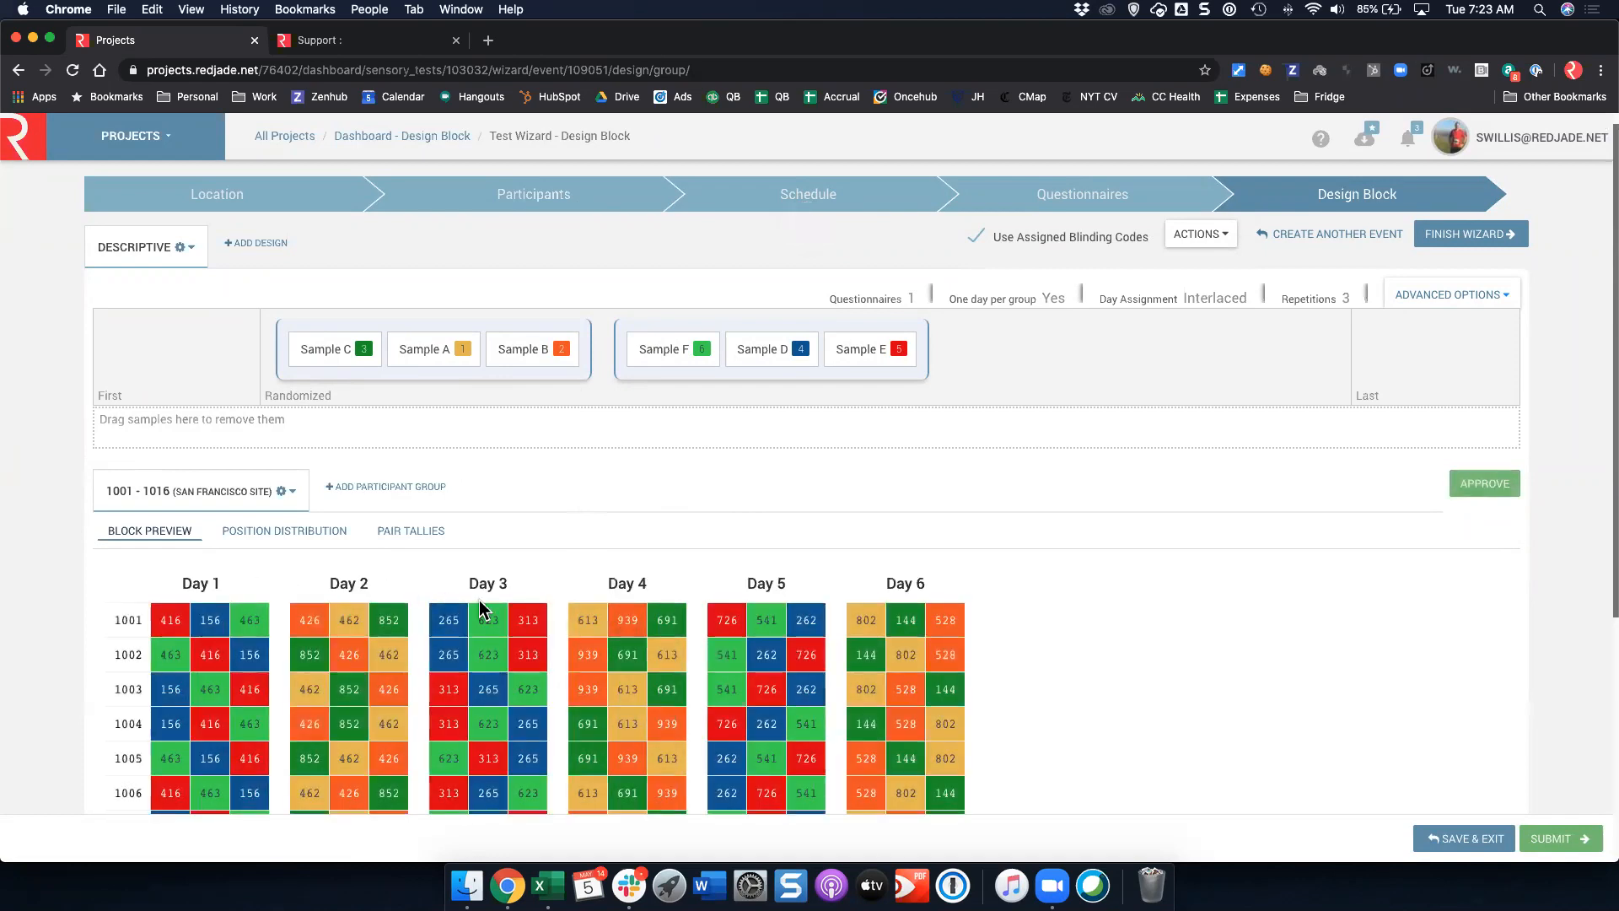
pyautogui.scroll(-4, 1253, 630)
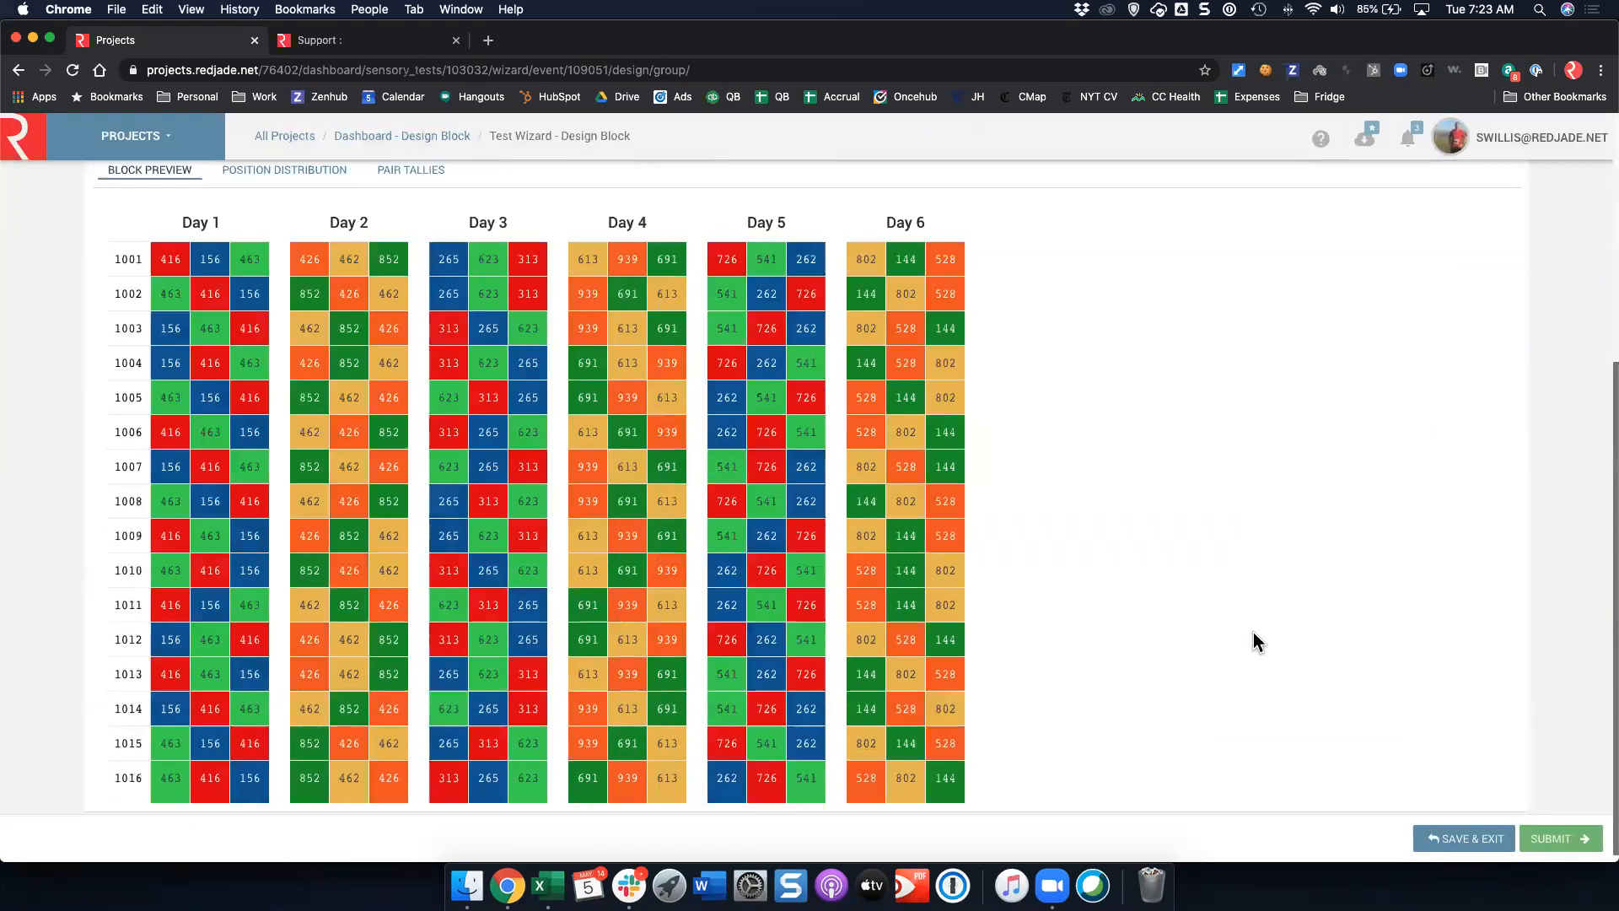
pyautogui.scroll(5, 1255, 633)
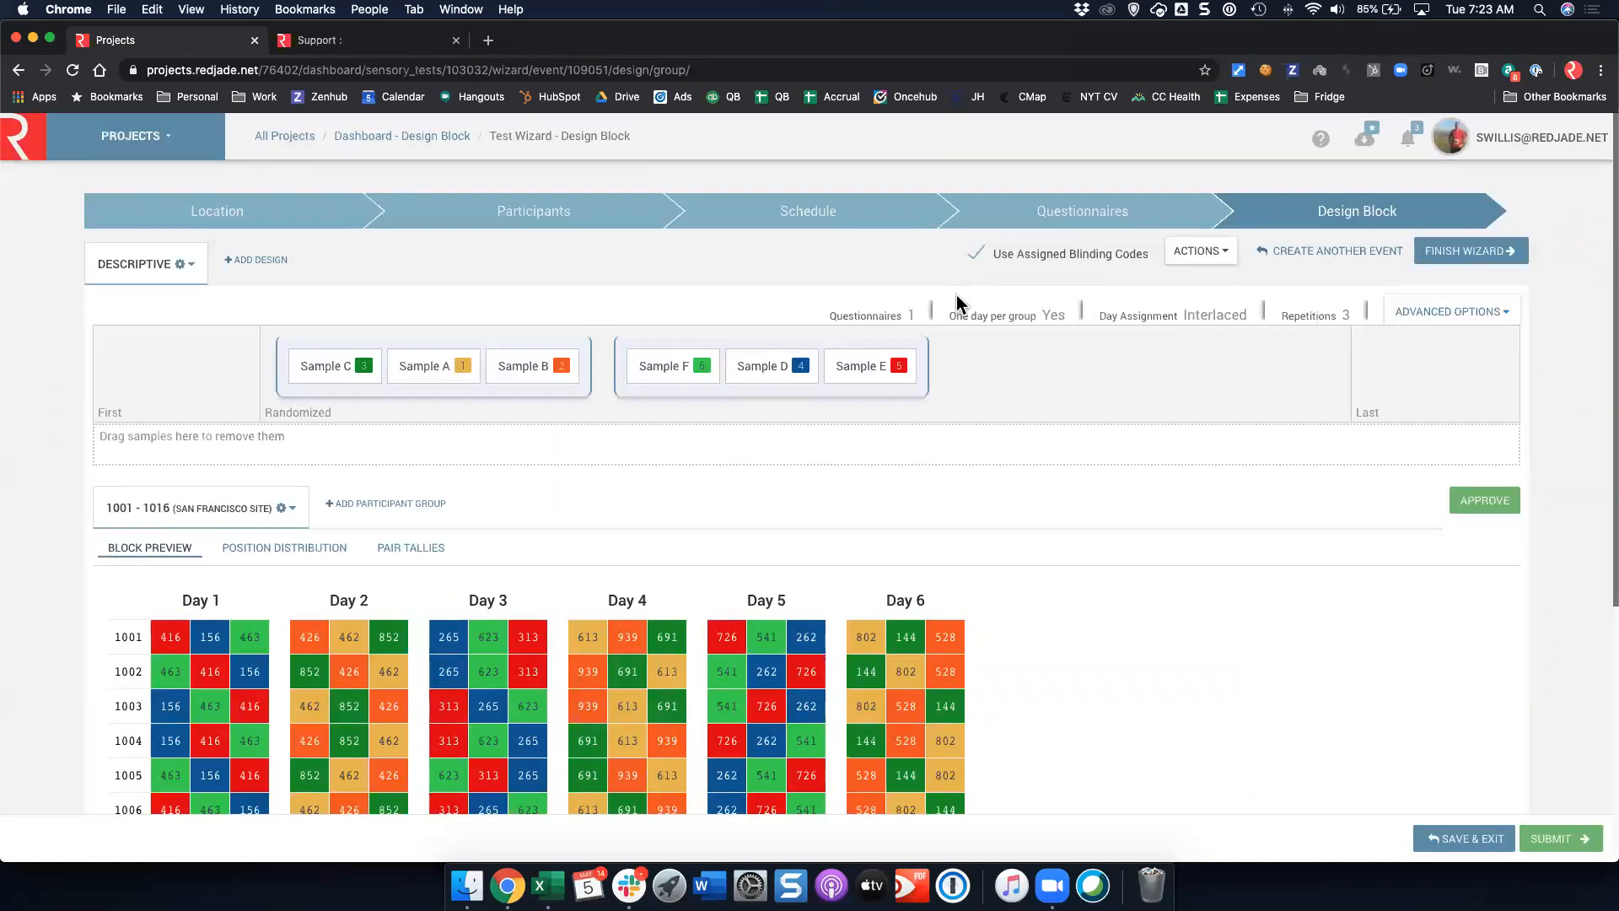
# Turn off One day per group and Interlace Days, and set Sample Servings Per Day to 6
pyautogui.click(969, 317)
pyautogui.click(586, 318)
pyautogui.click(587, 317)
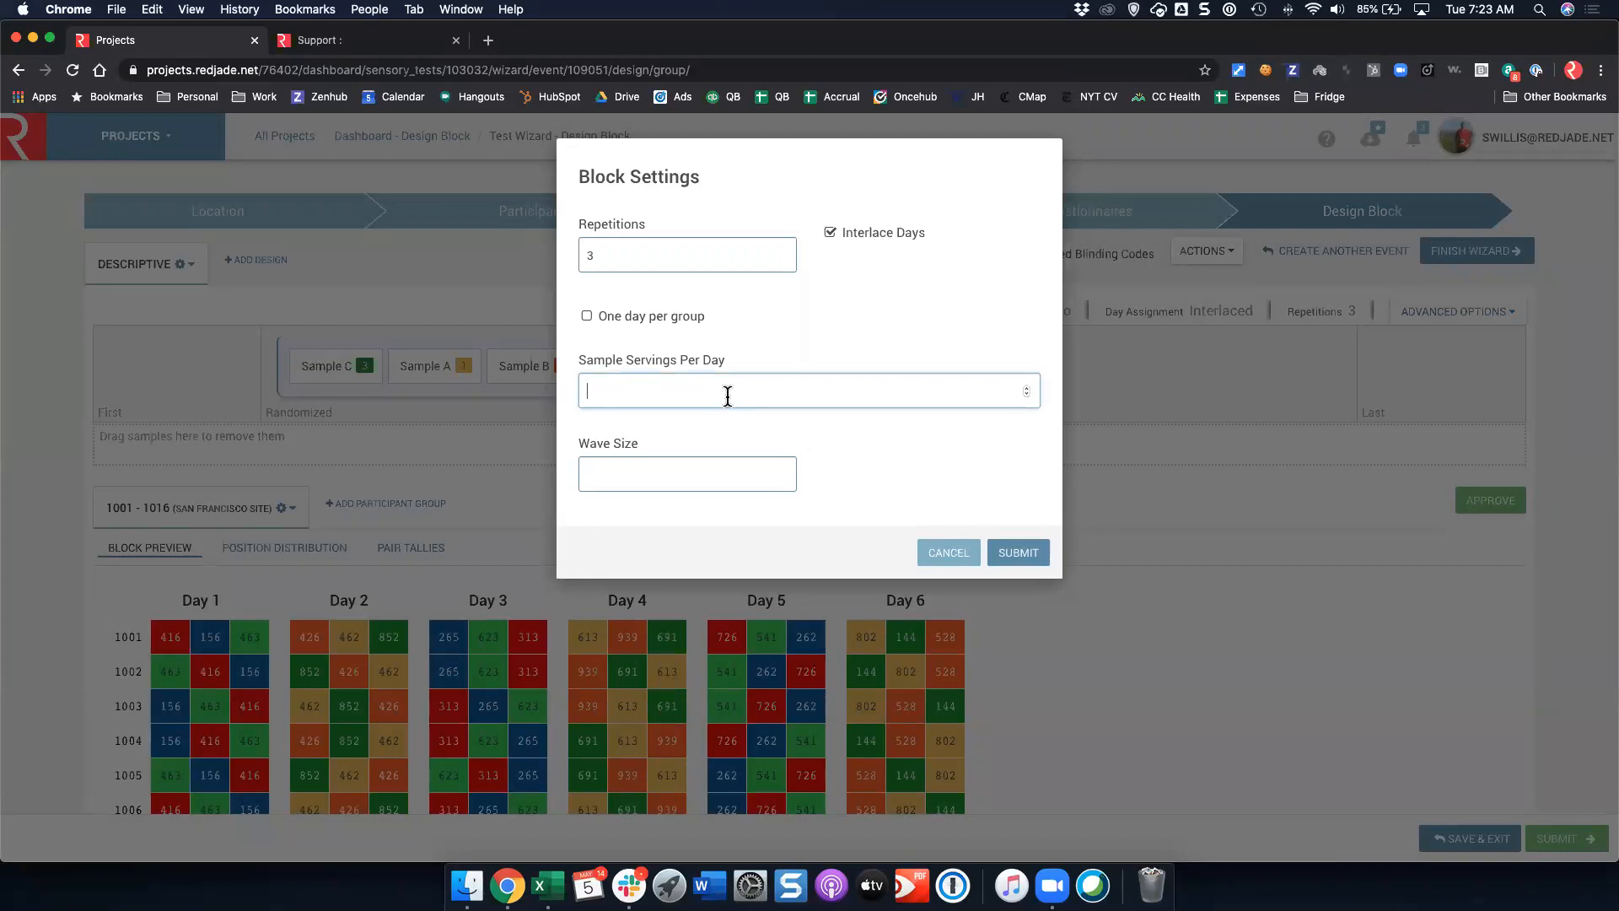
pyautogui.write('6')
pyautogui.click(912, 237)
pyautogui.click(946, 552)
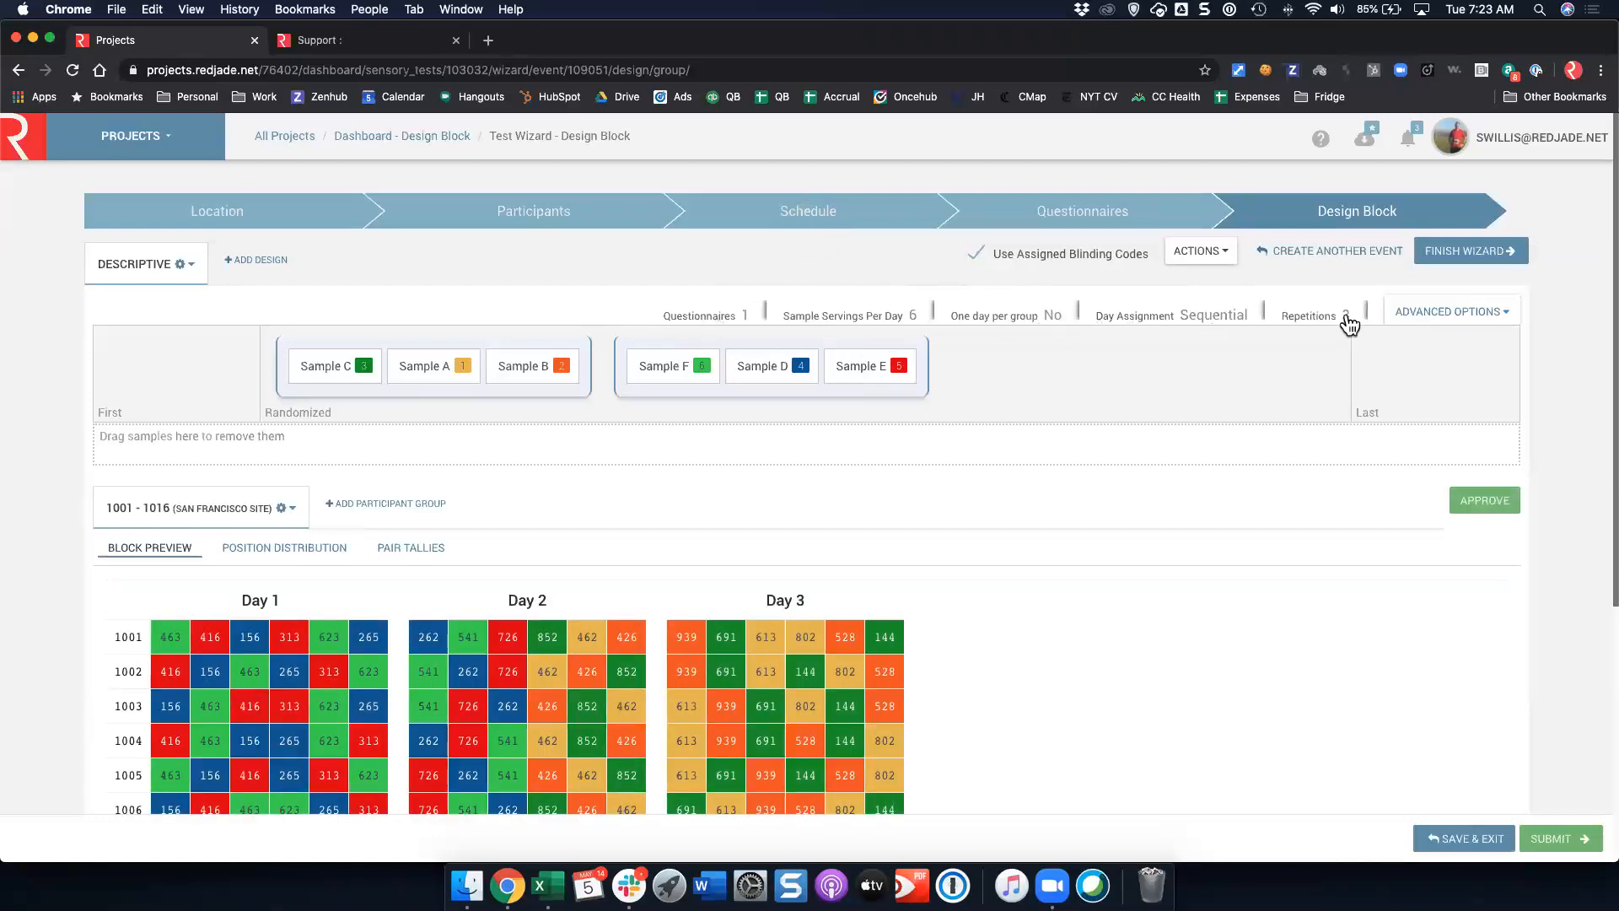
# Break up both sample groups so all six samples stand individually in the randomized area
pyautogui.click(1492, 317)
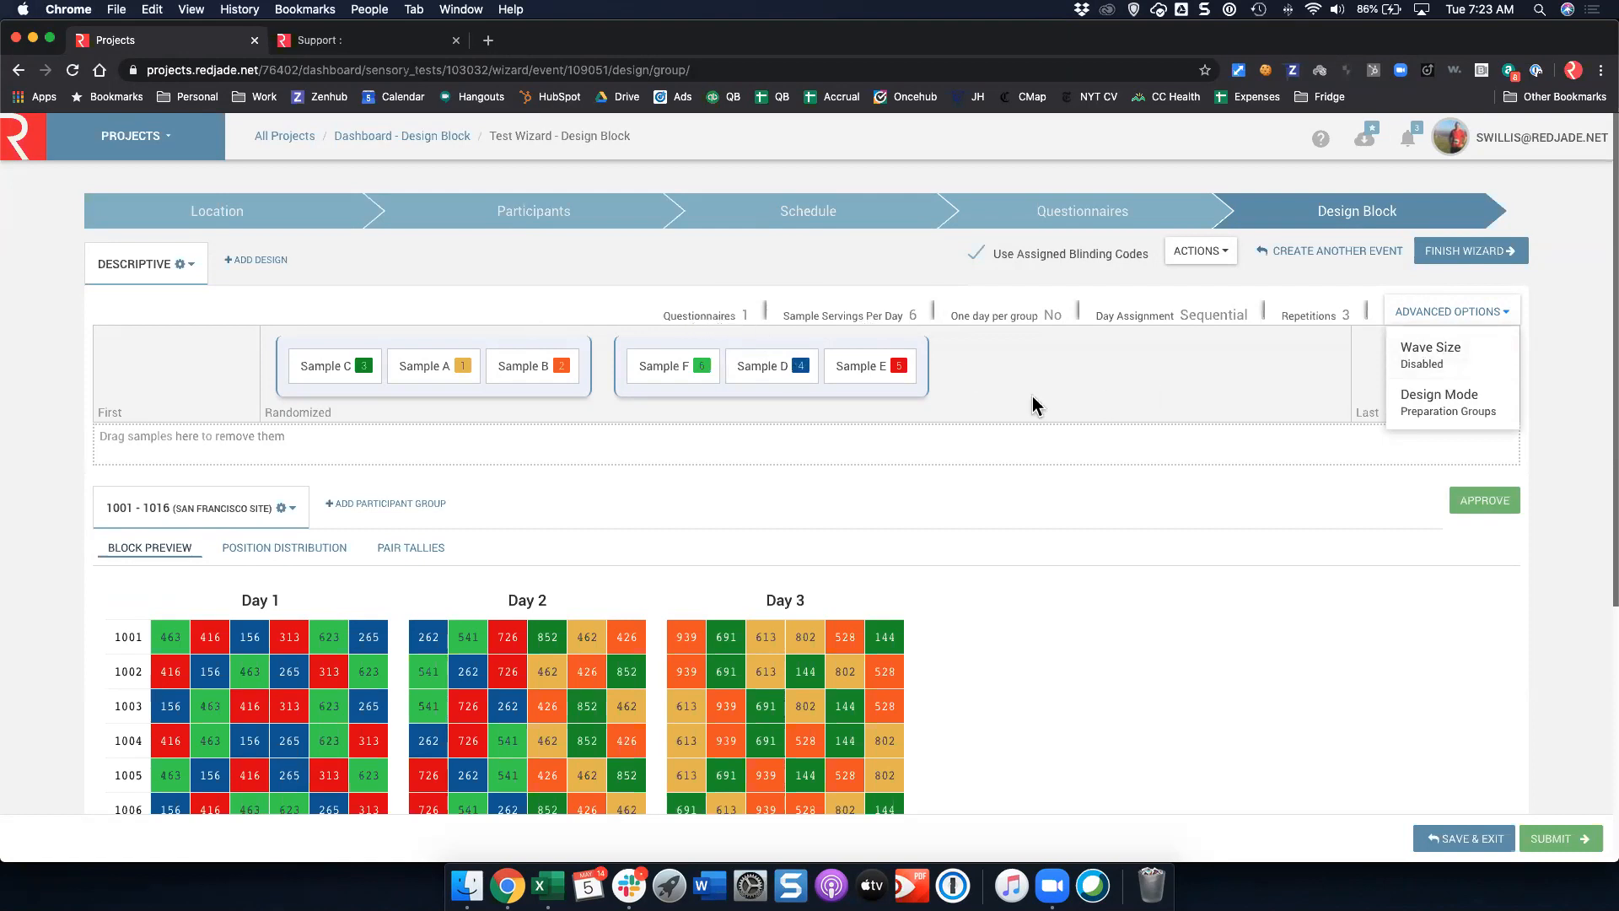
pyautogui.moveTo(885, 369); pyautogui.dragTo(1046, 369)
pyautogui.moveTo(766, 365); pyautogui.dragTo(1045, 371)
pyautogui.moveTo(560, 349); pyautogui.dragTo(970, 371)
pyautogui.moveTo(418, 366); pyautogui.dragTo(1023, 392)
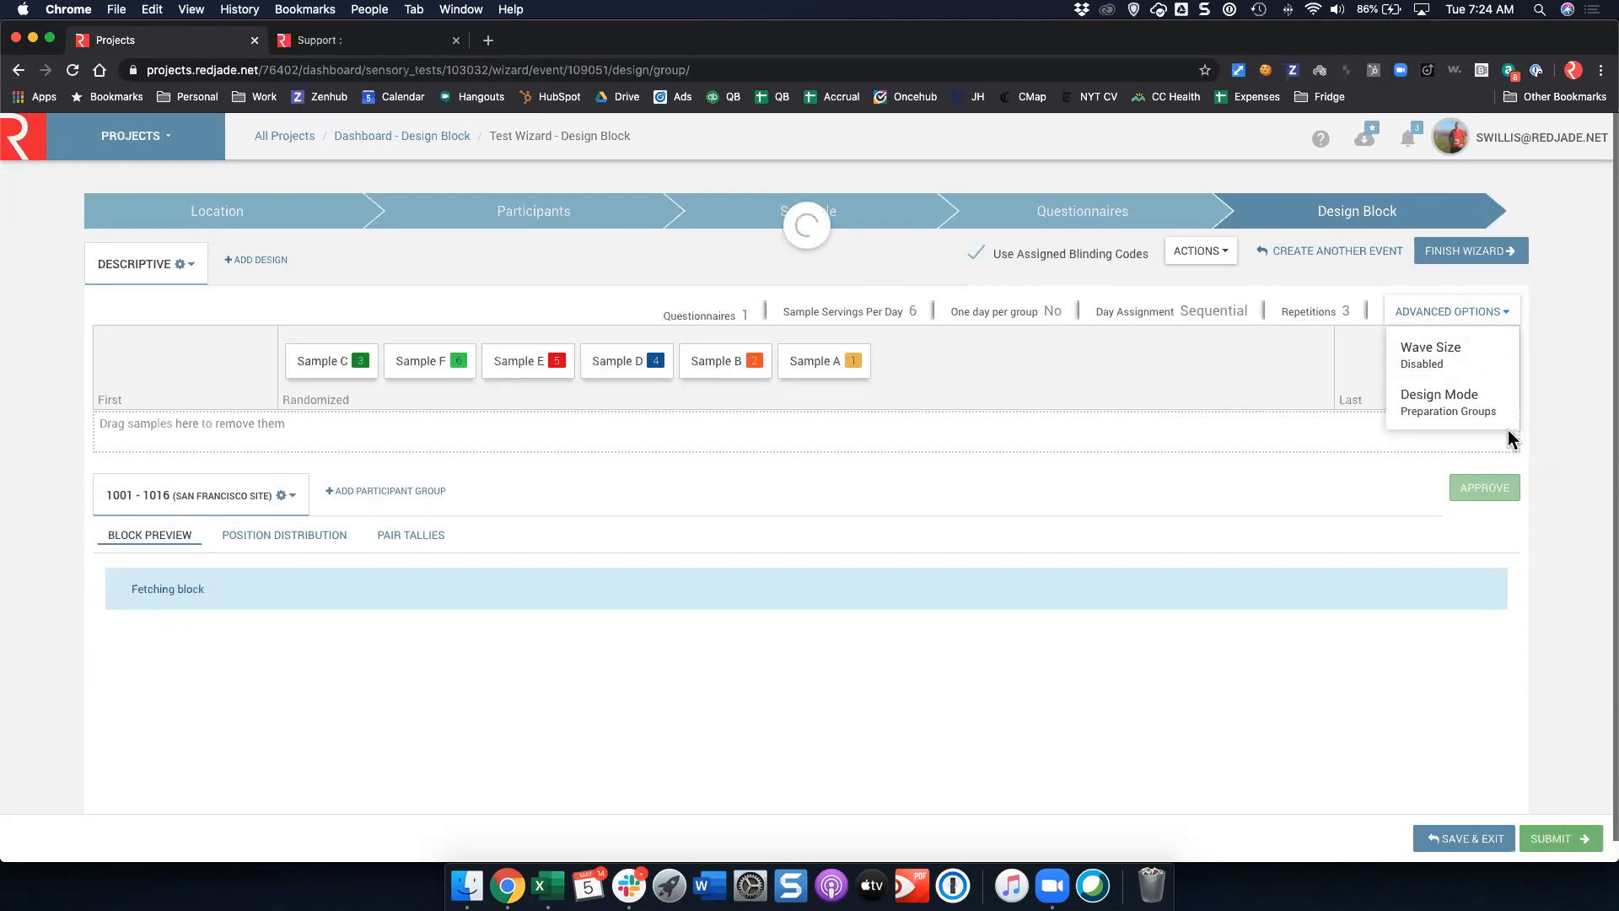
# Change the block design mode from Preparation Groups to Day Planning
pyautogui.click(1457, 402)
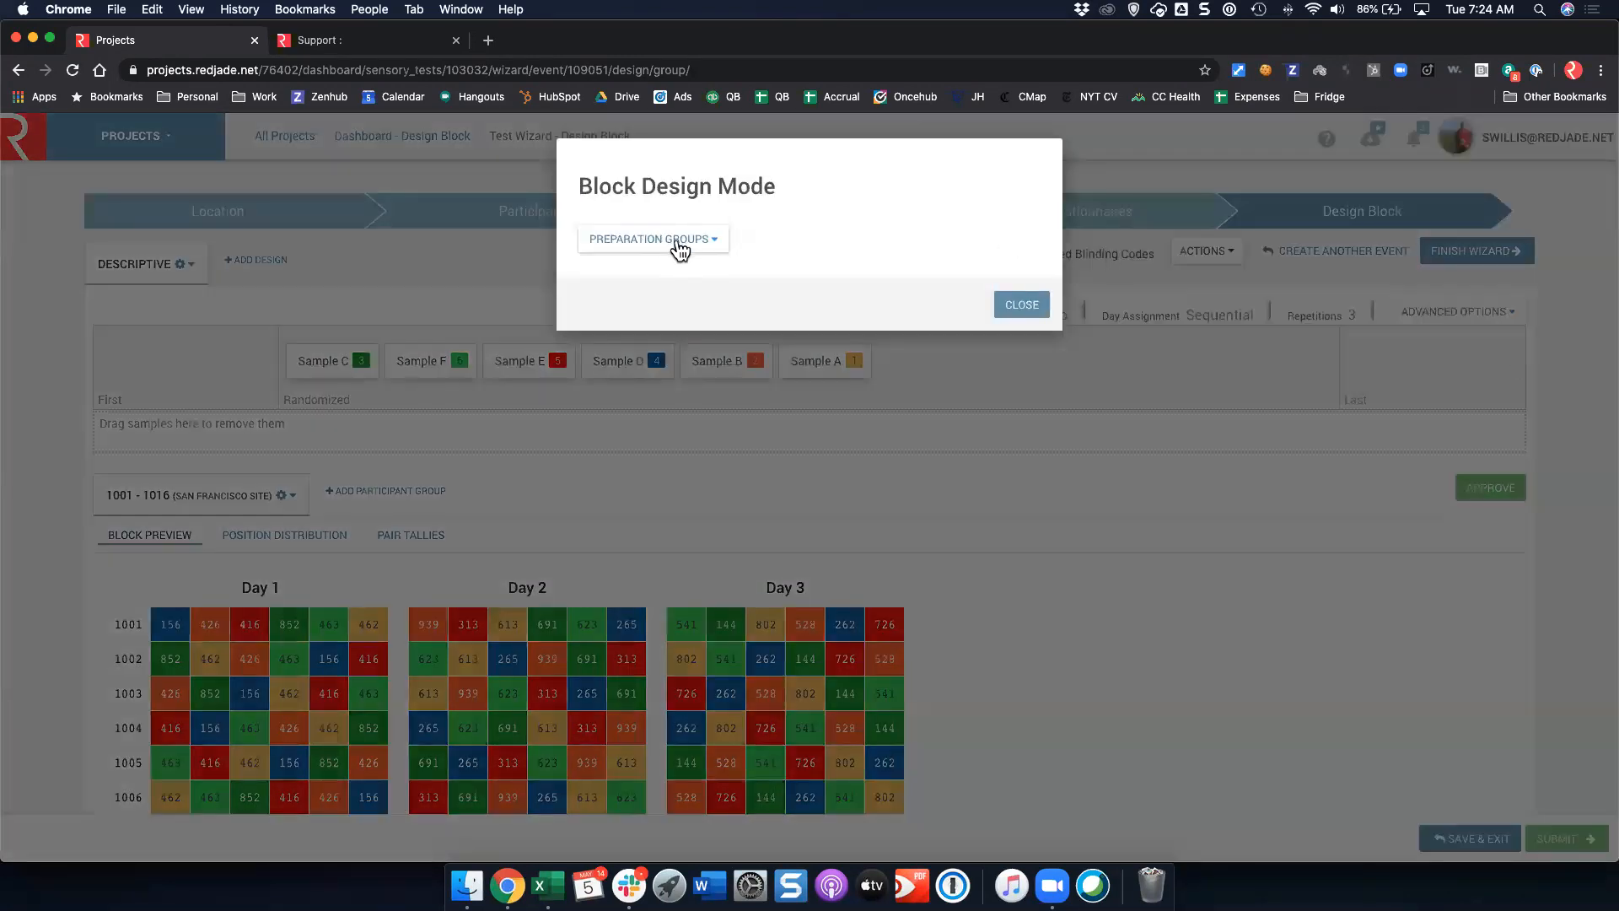
pyautogui.click(679, 244)
pyautogui.click(654, 274)
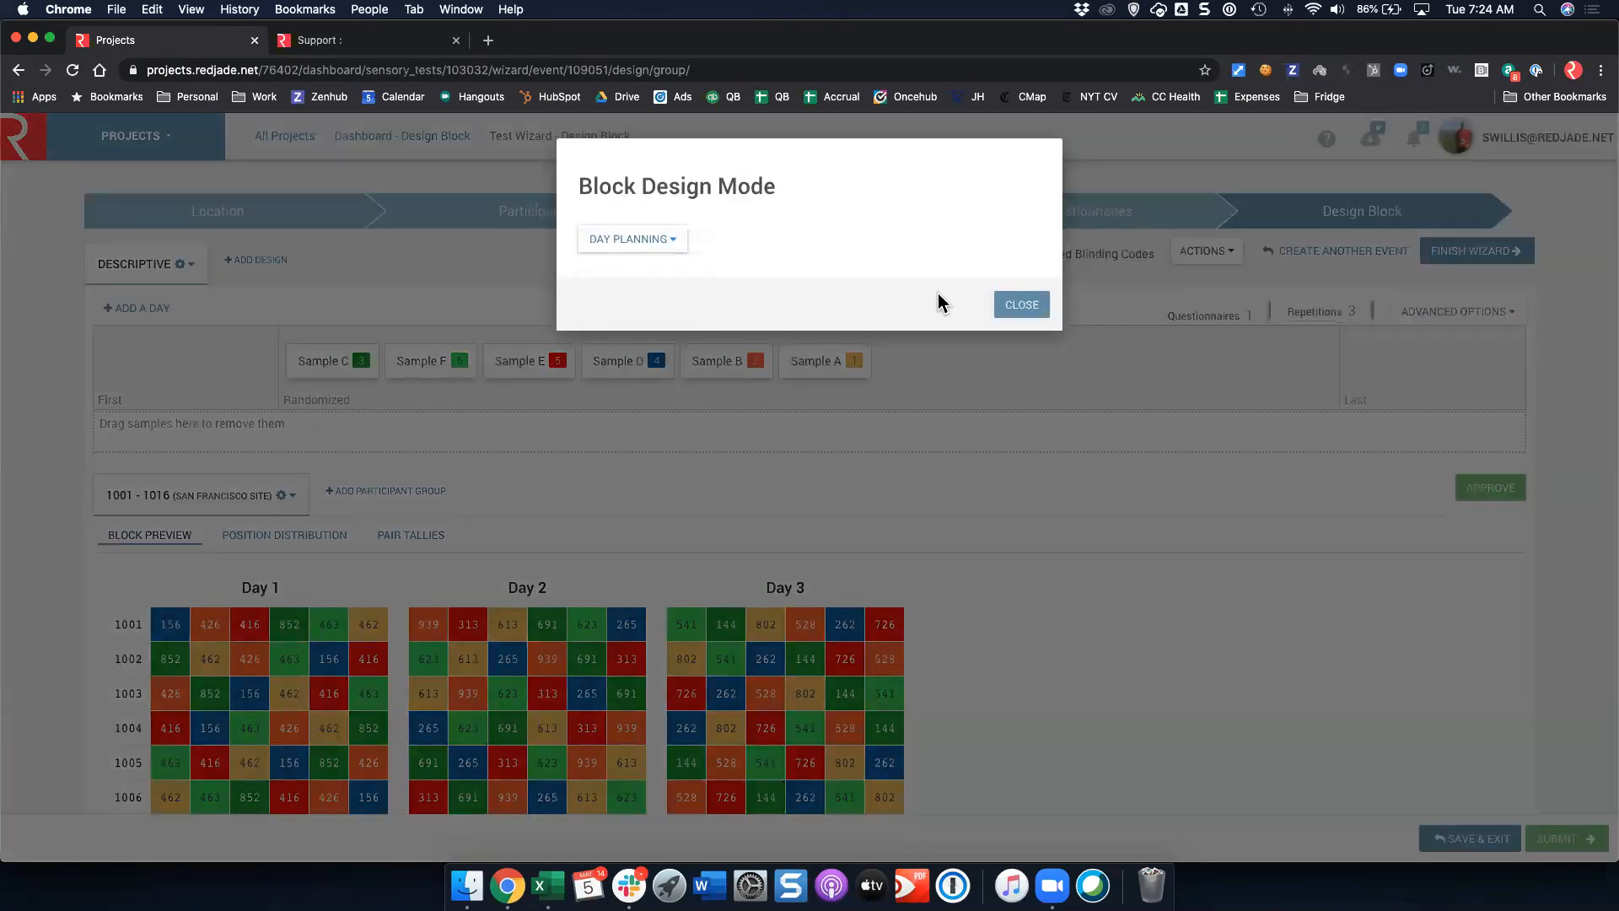
pyautogui.click(1021, 306)
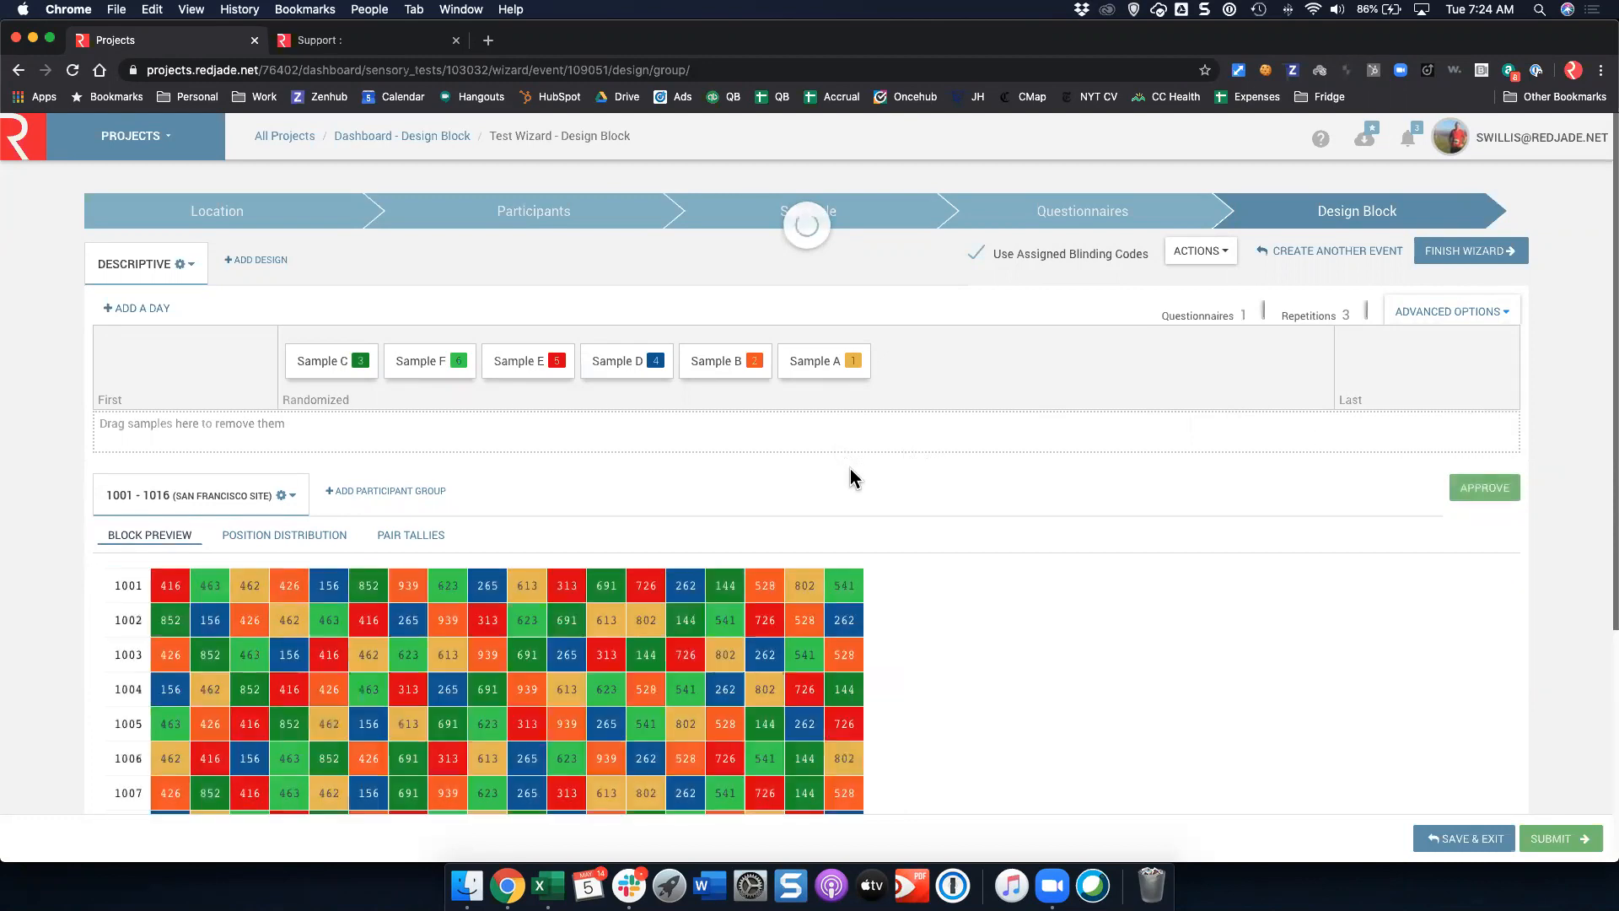
# Add days to make the Descriptive design three days long, check the block preview and approve the design
pyautogui.click(137, 309)
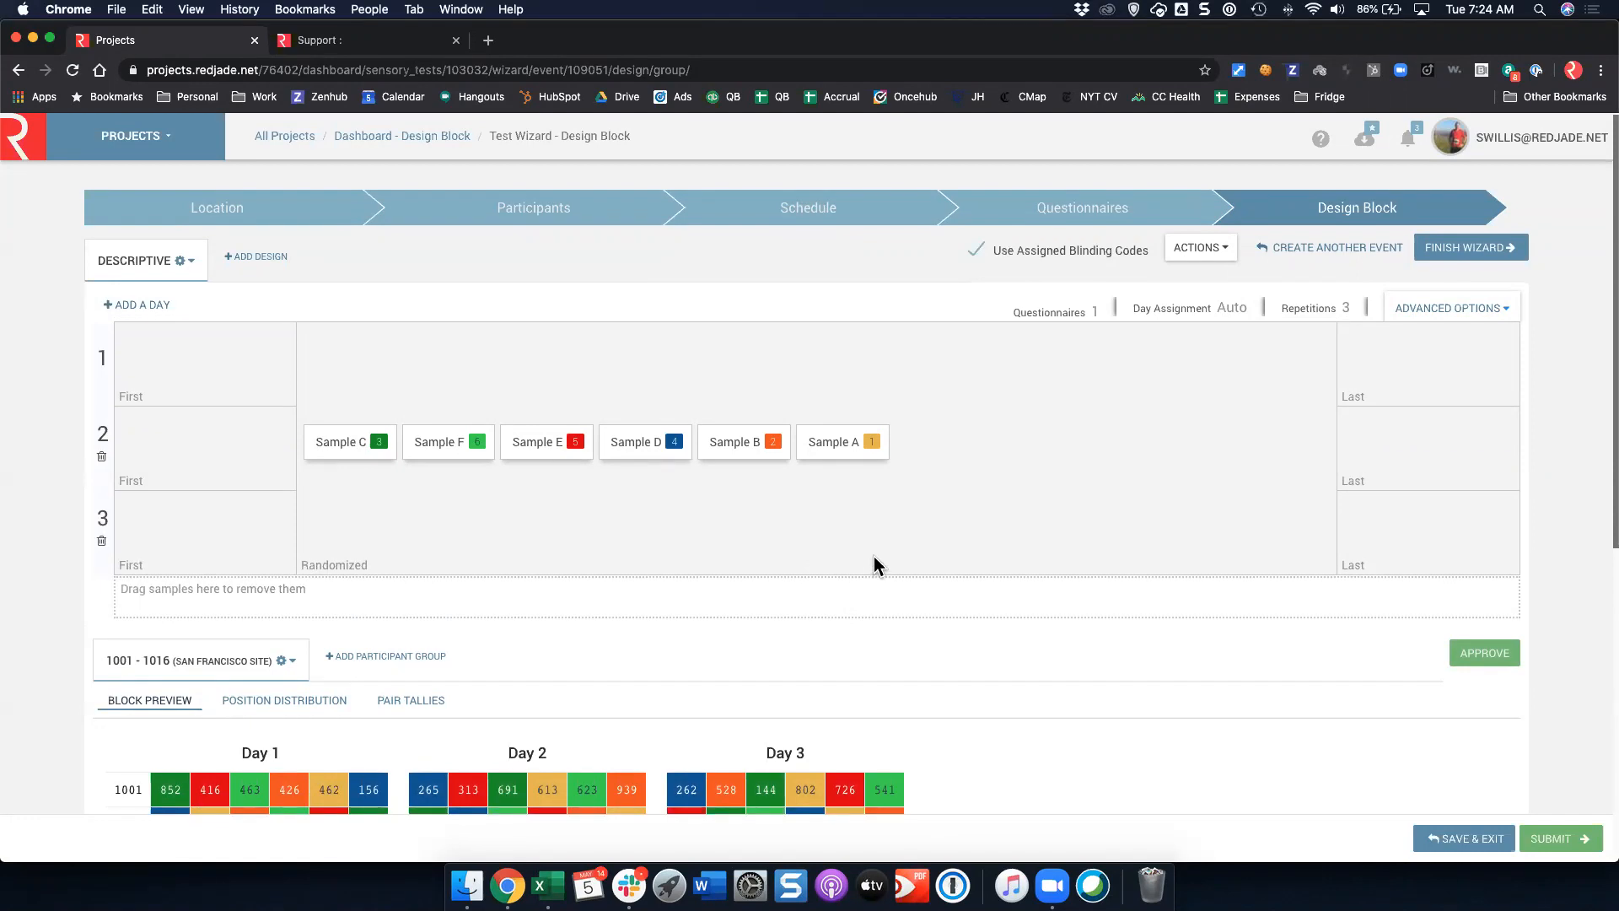
pyautogui.scroll(-5, 911, 527)
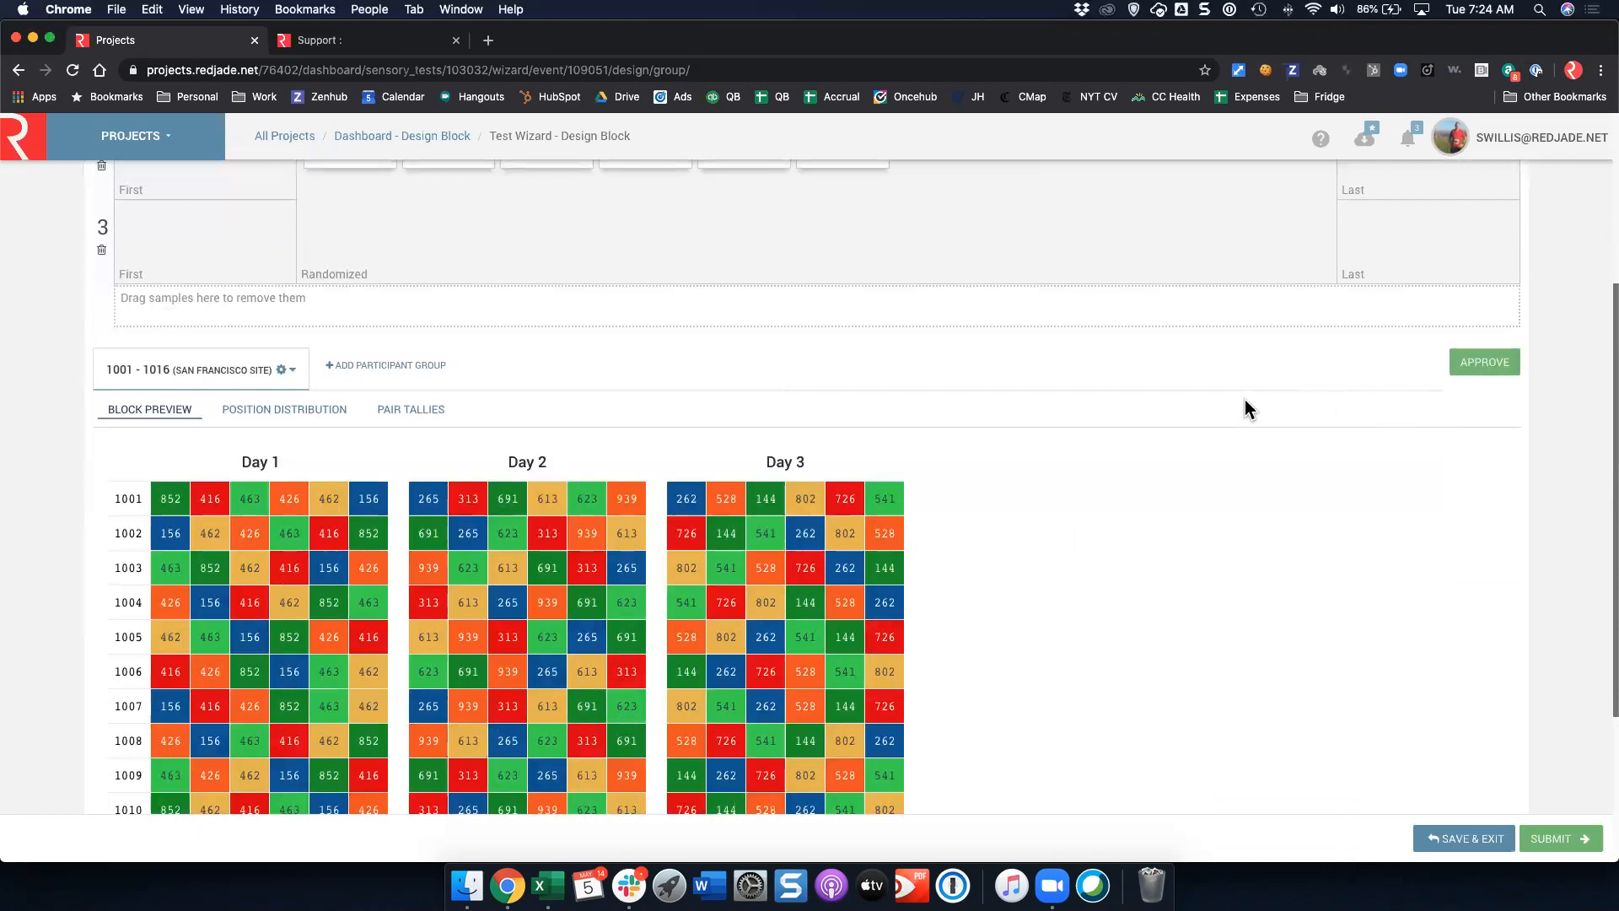
pyautogui.scroll(5, 1236, 408)
pyautogui.scroll(-2, 1248, 407)
pyautogui.click(1504, 530)
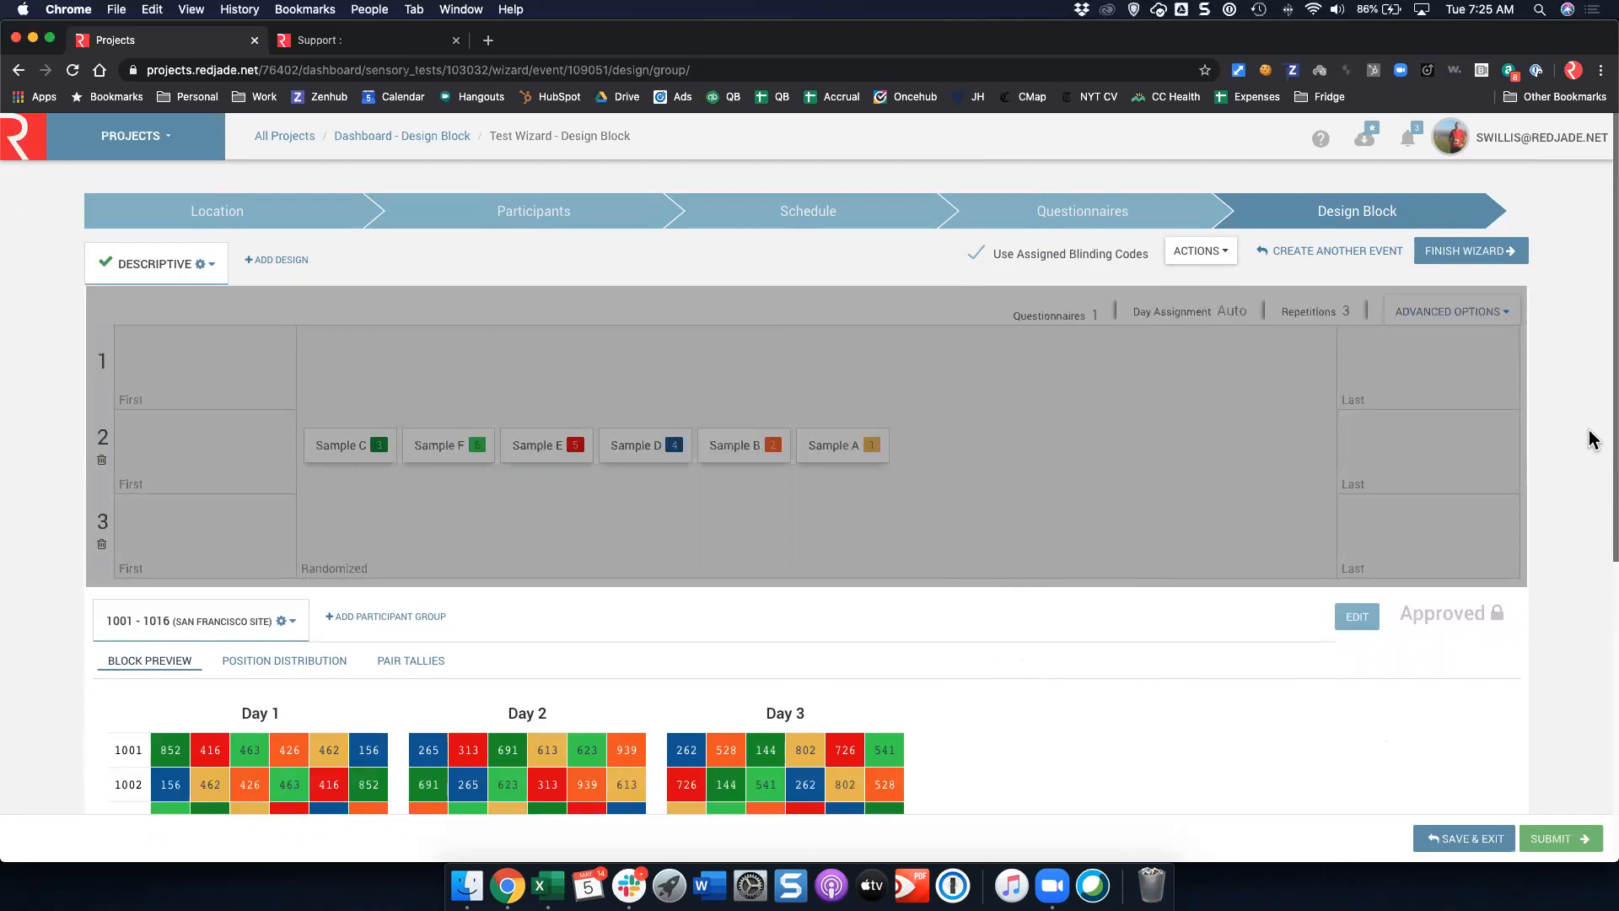
# Reopen the approved design for editing, group Samples B, C, D, E and F, and link Sample A in front of the group
pyautogui.click(1358, 615)
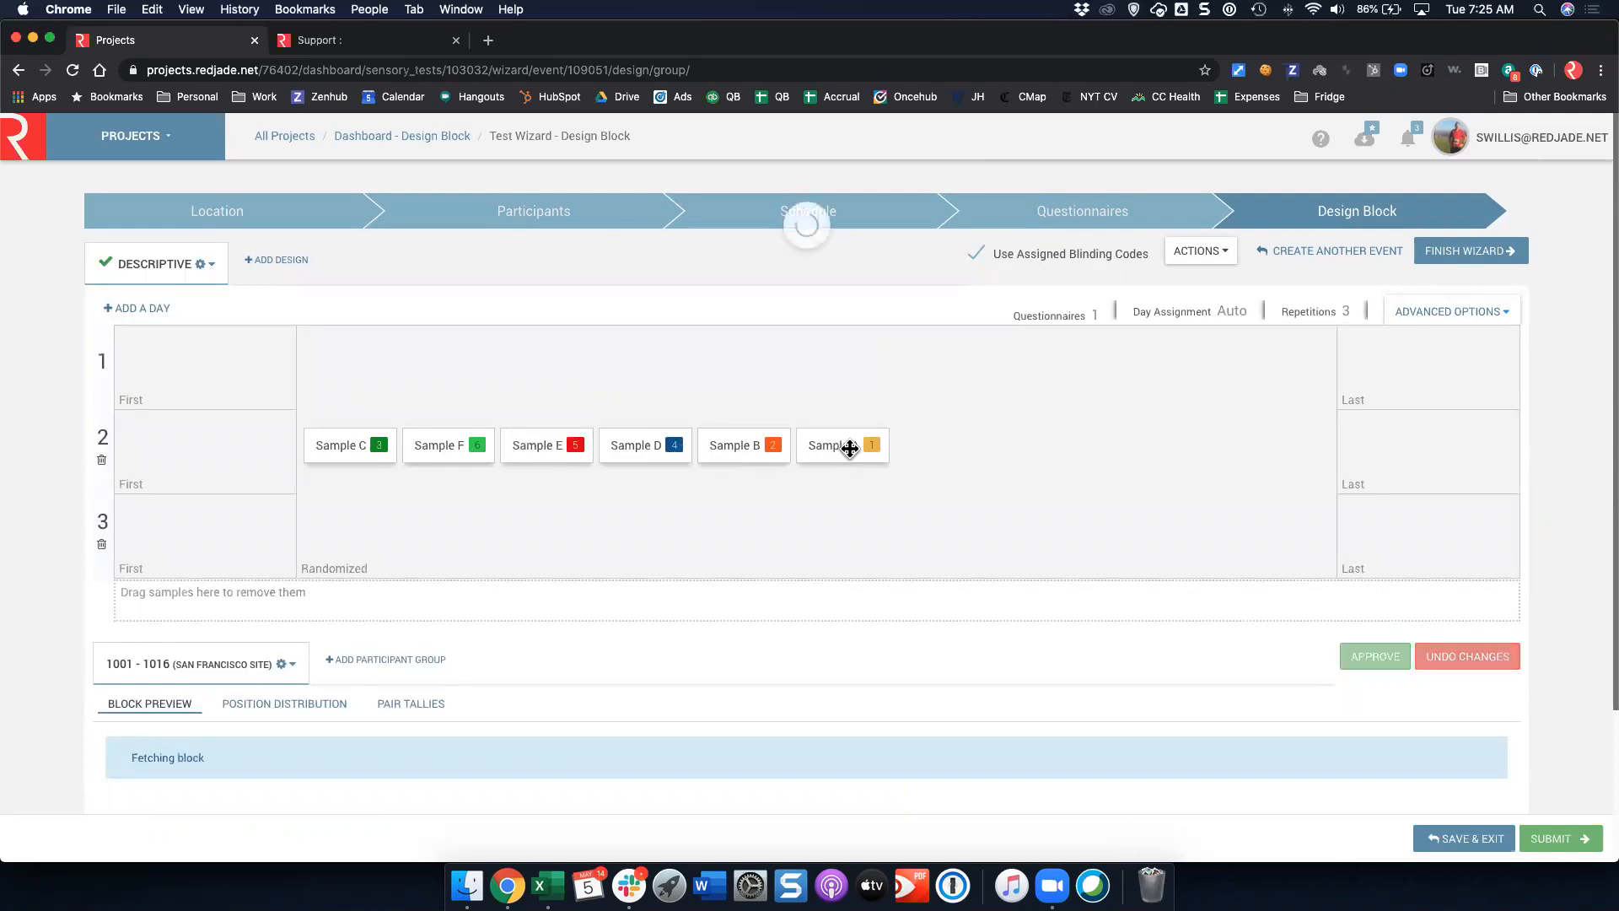
pyautogui.moveTo(756, 444); pyautogui.dragTo(637, 455)
pyautogui.moveTo(535, 448); pyautogui.dragTo(708, 448)
pyautogui.moveTo(429, 444); pyautogui.dragTo(759, 440)
pyautogui.moveTo(877, 446); pyautogui.dragTo(325, 459)
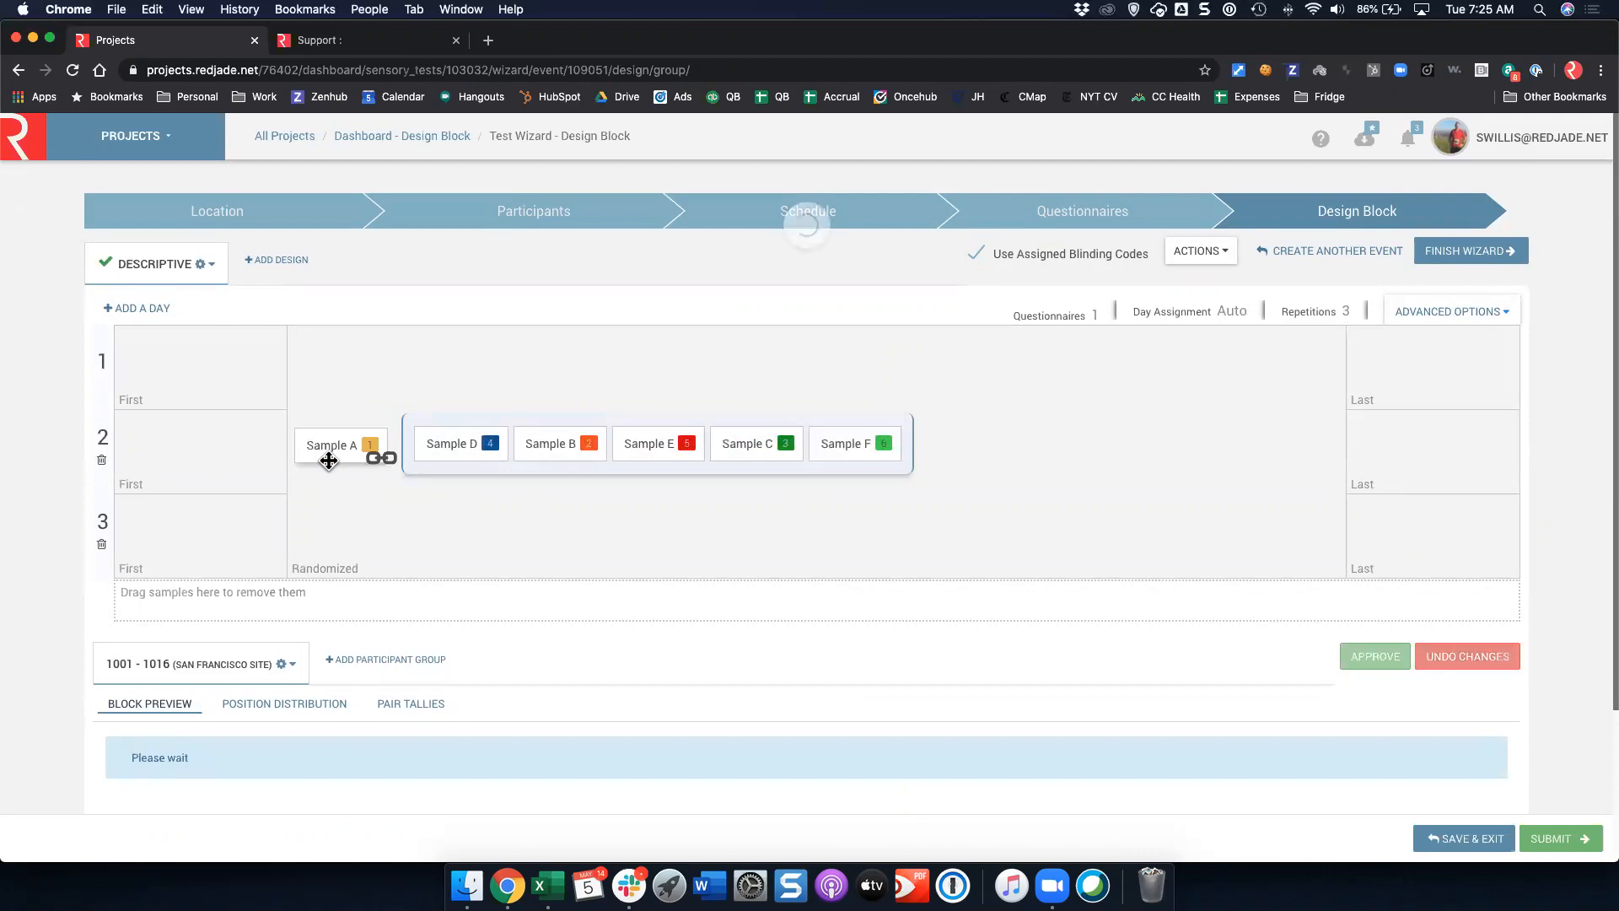
# Allow groups to span days with automatic day assignment over 3 days, and check the regenerated block preview
pyautogui.scroll(-3, 582, 451)
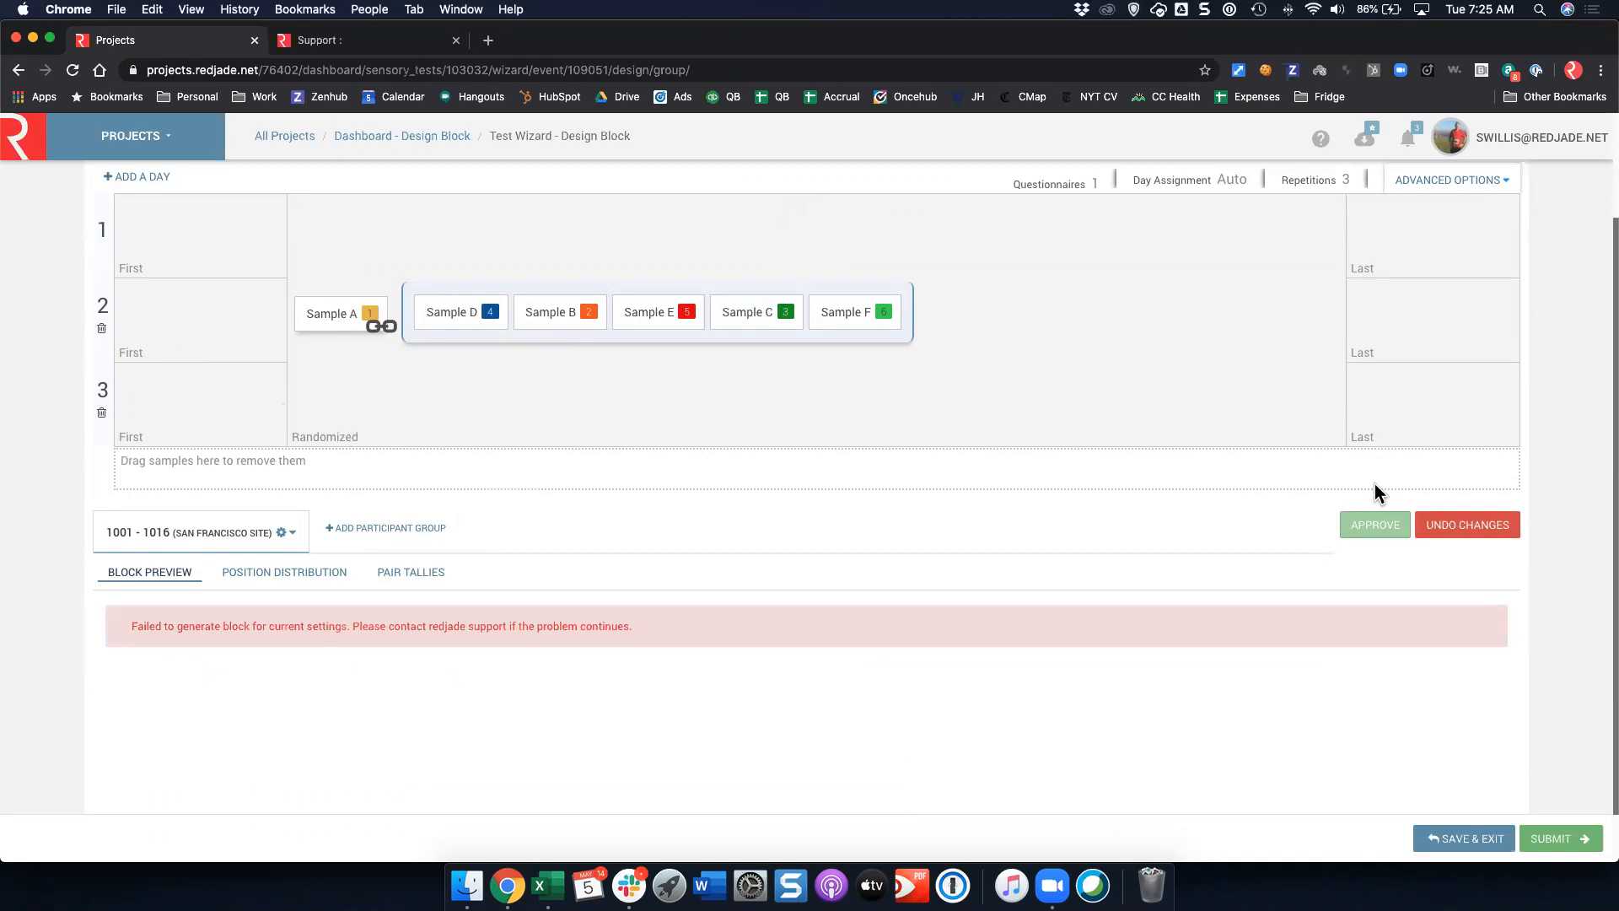
pyautogui.scroll(3, 770, 441)
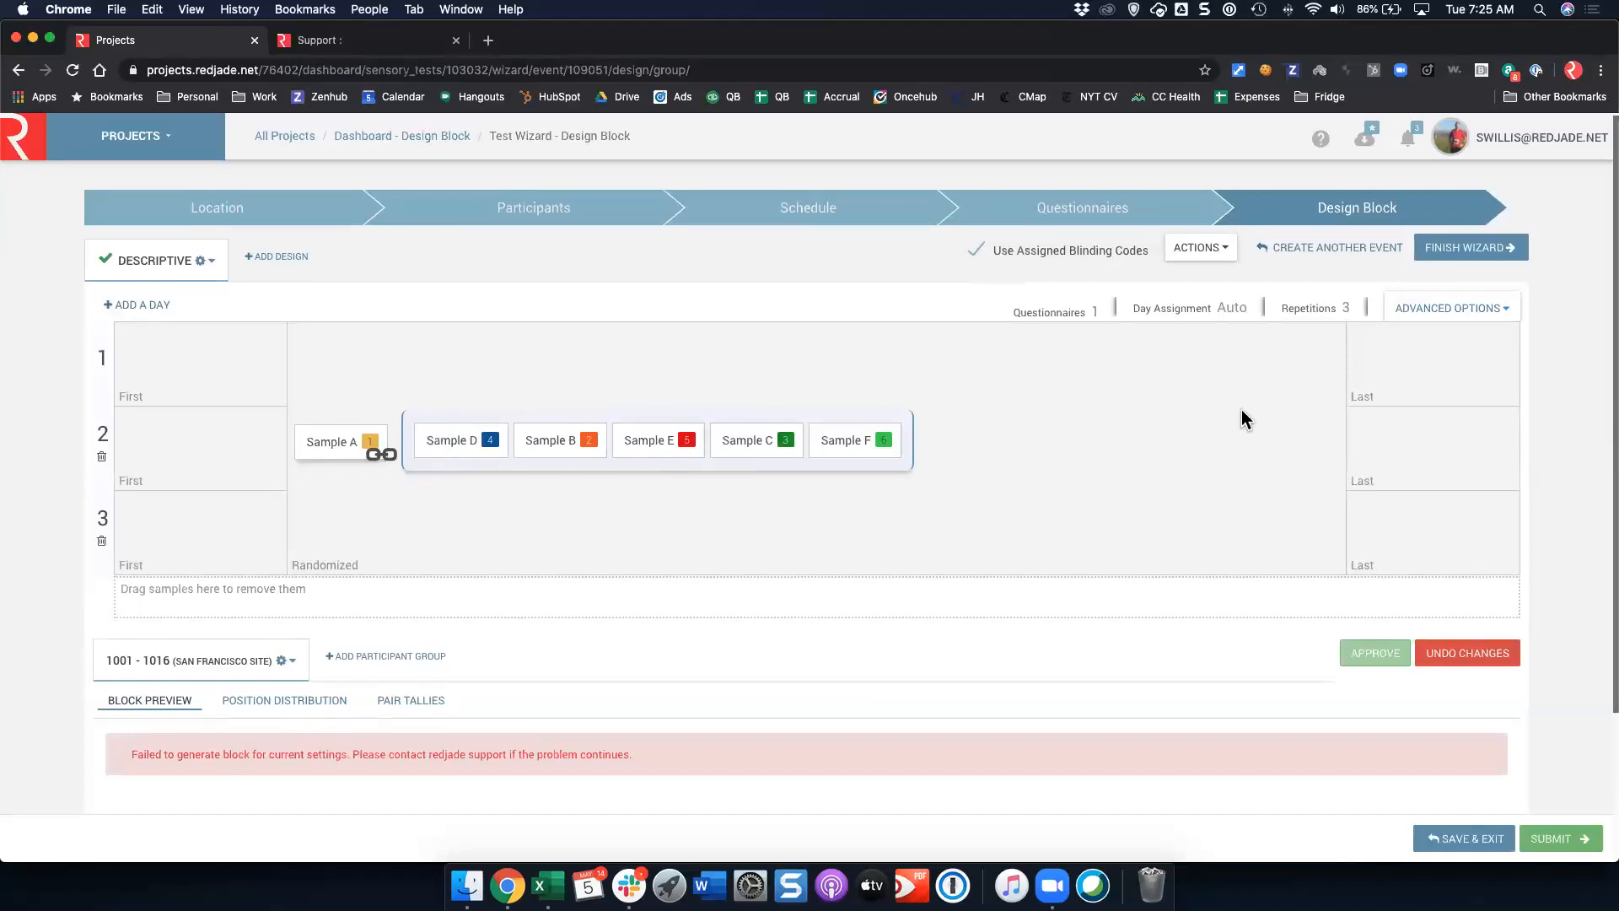
pyautogui.scroll(-1, 1244, 412)
pyautogui.scroll(1, 1280, 332)
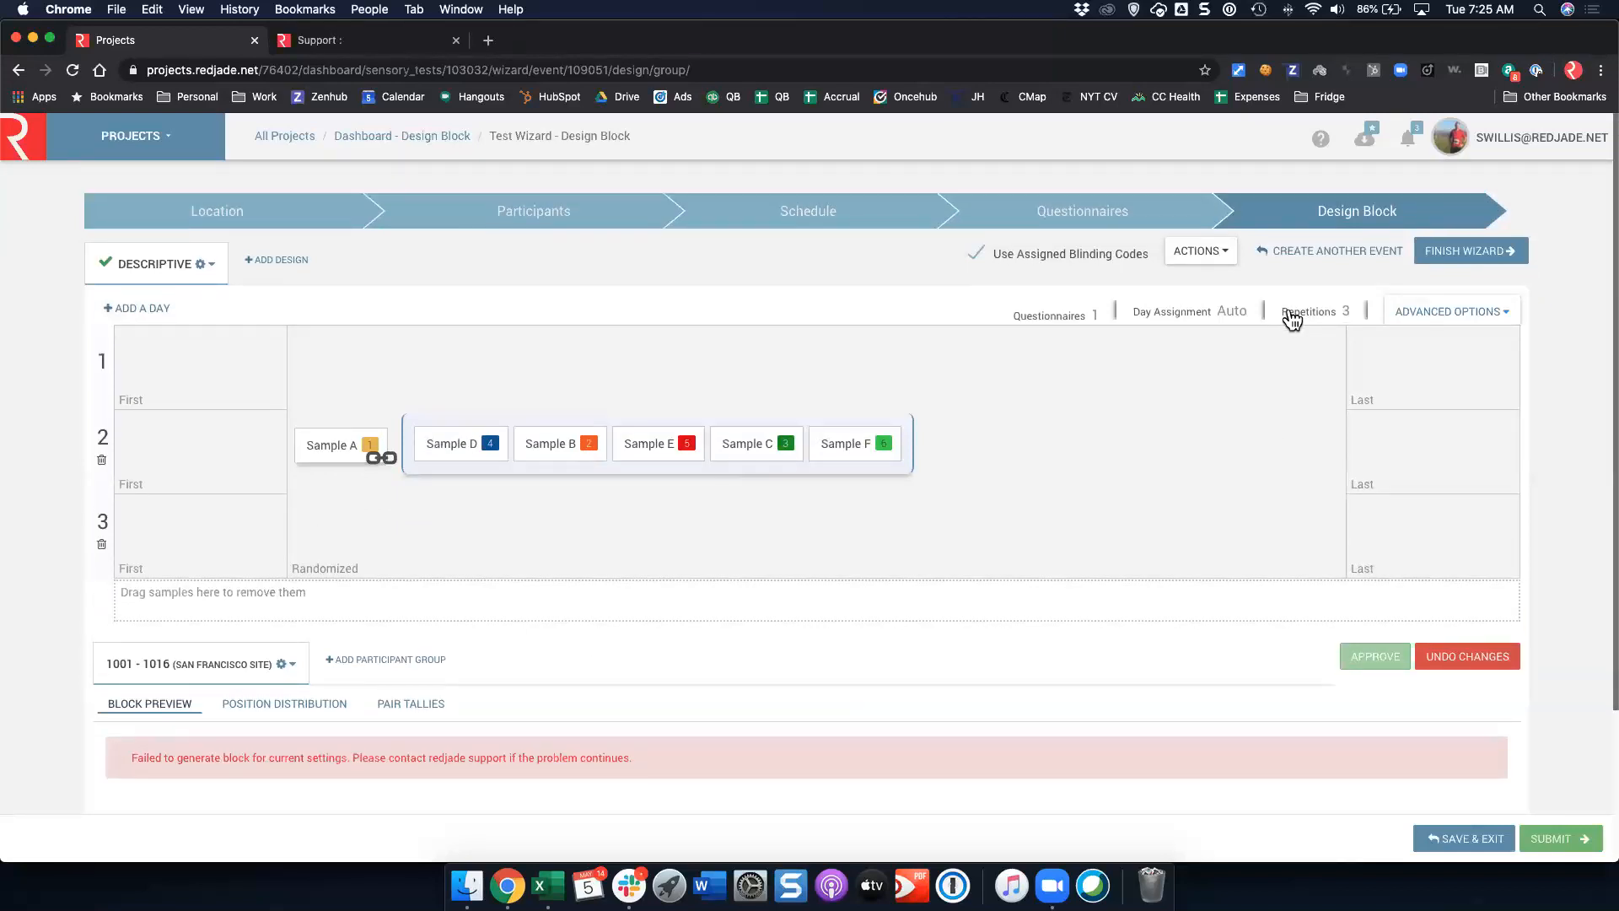
pyautogui.click(1221, 314)
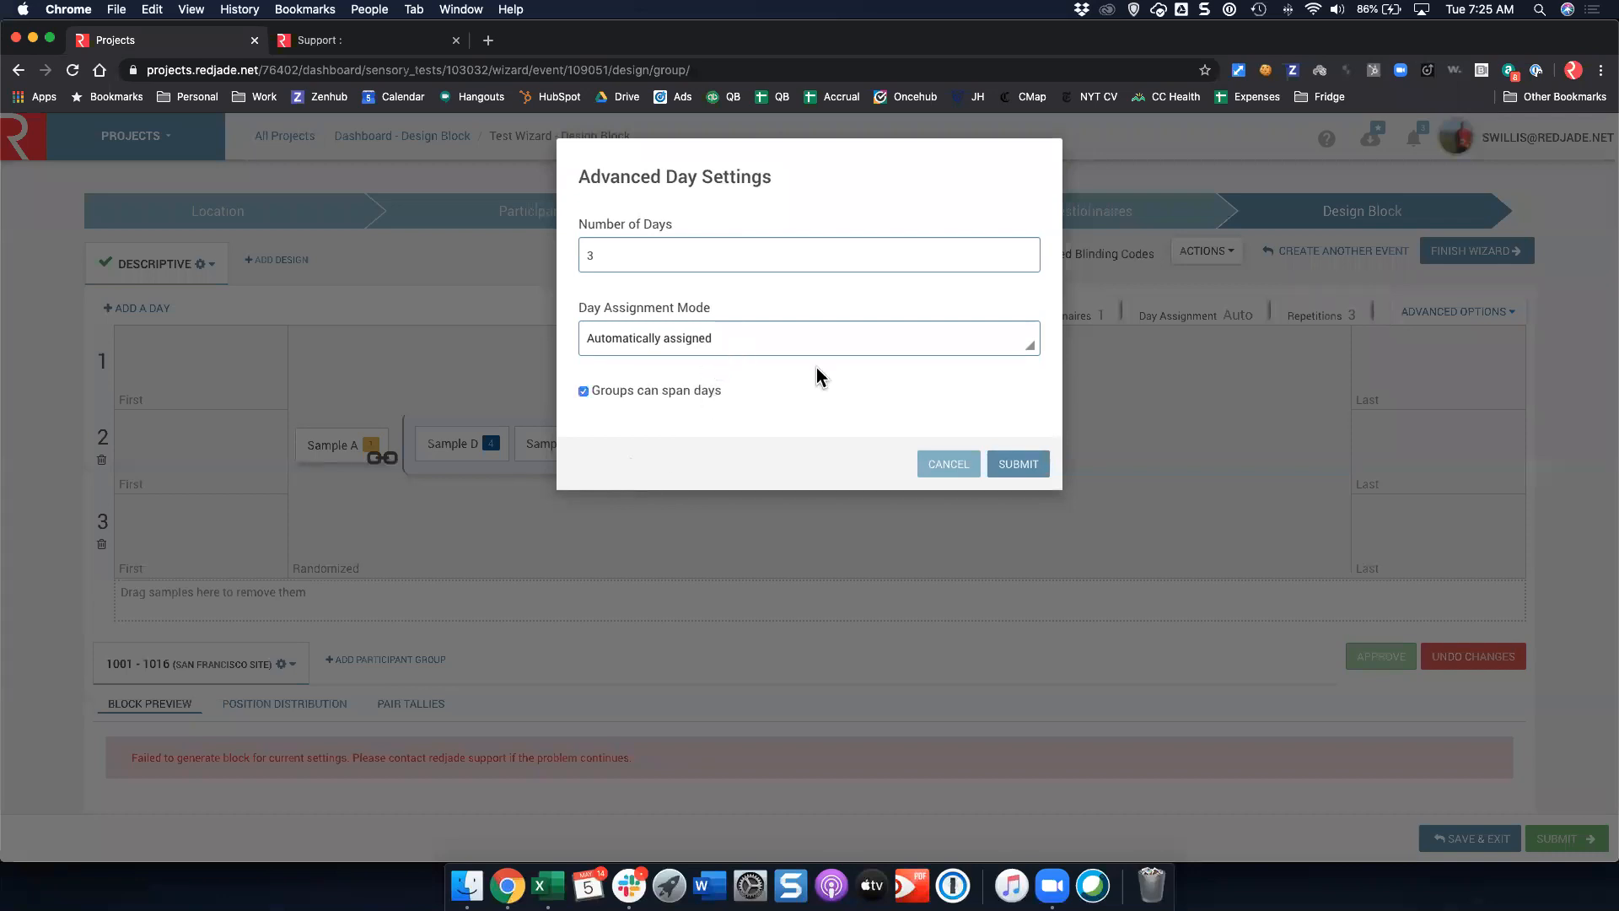
pyautogui.click(1014, 467)
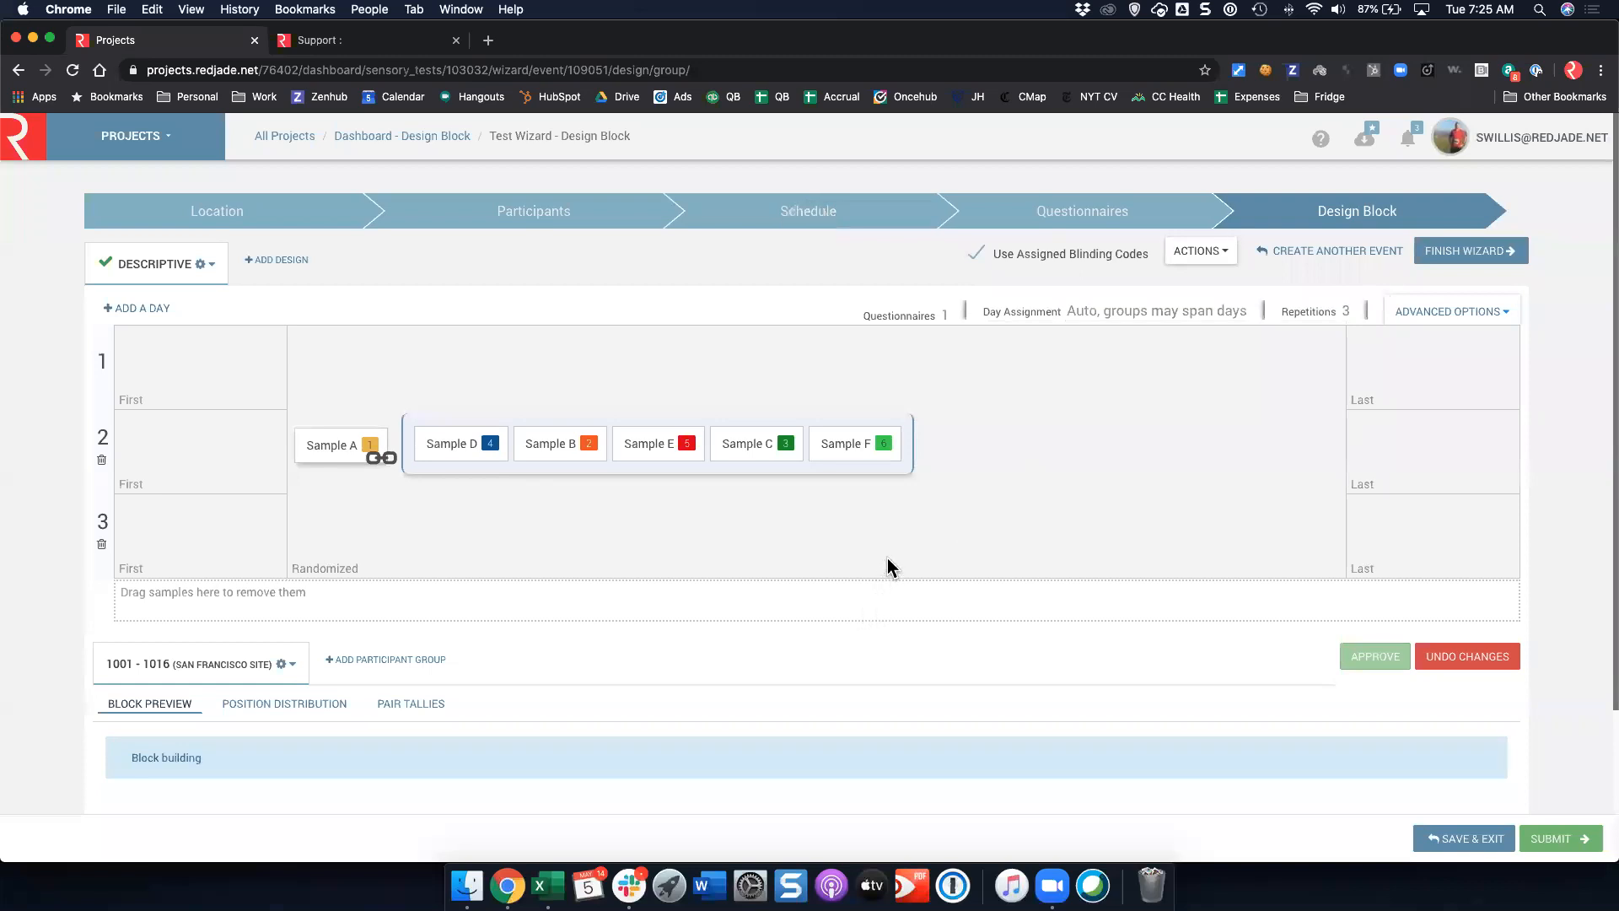
pyautogui.scroll(-1, 898, 545)
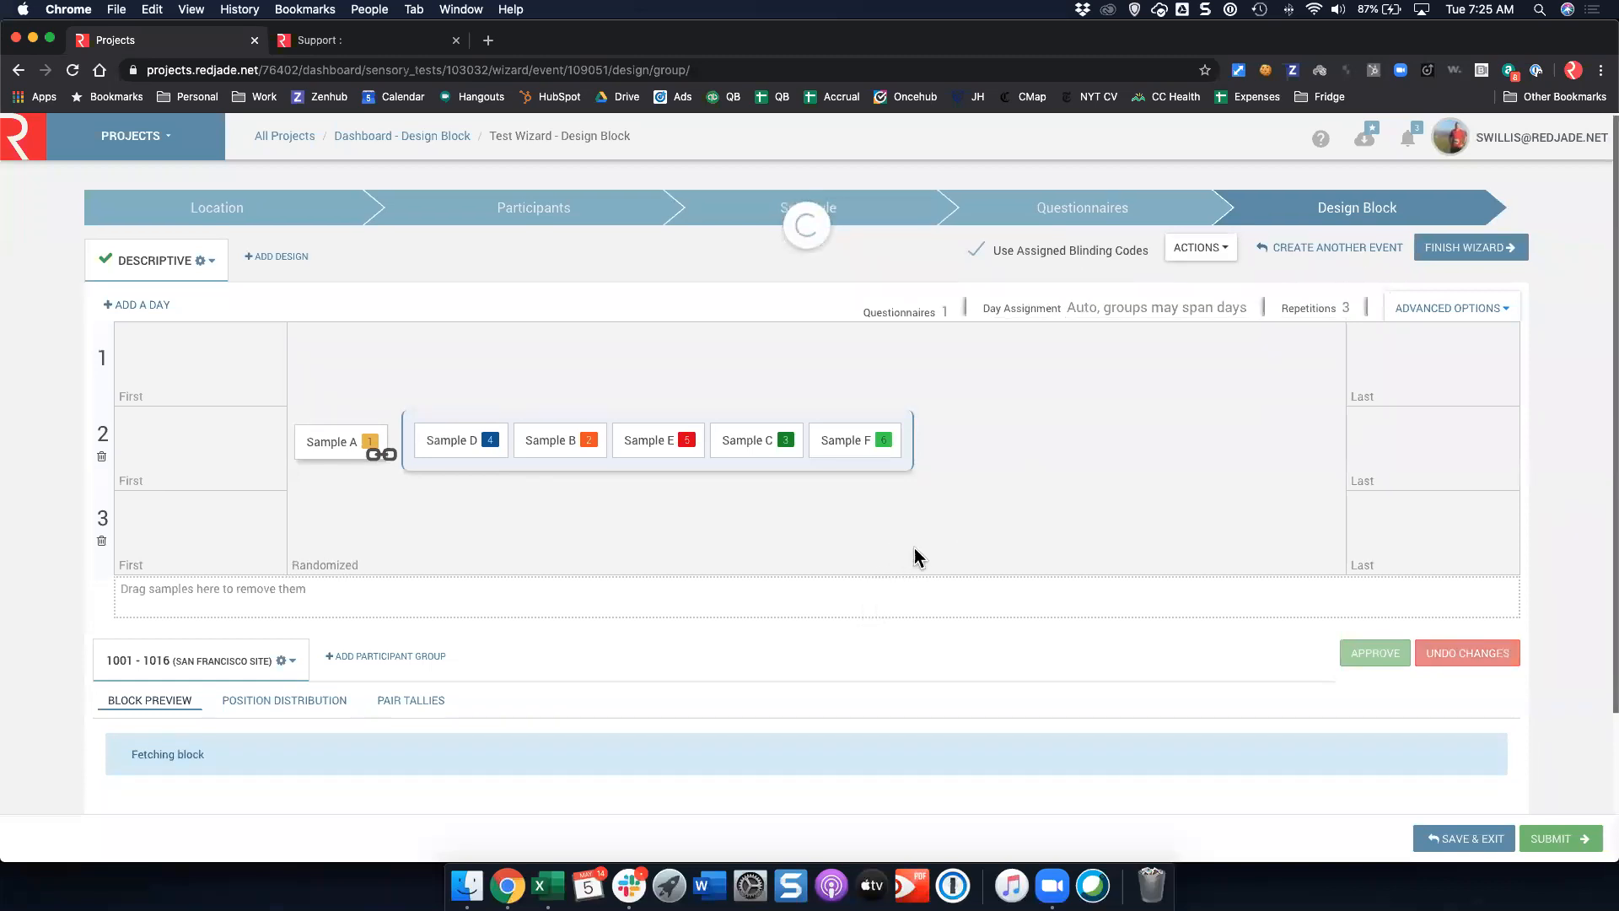
pyautogui.scroll(-1, 924, 546)
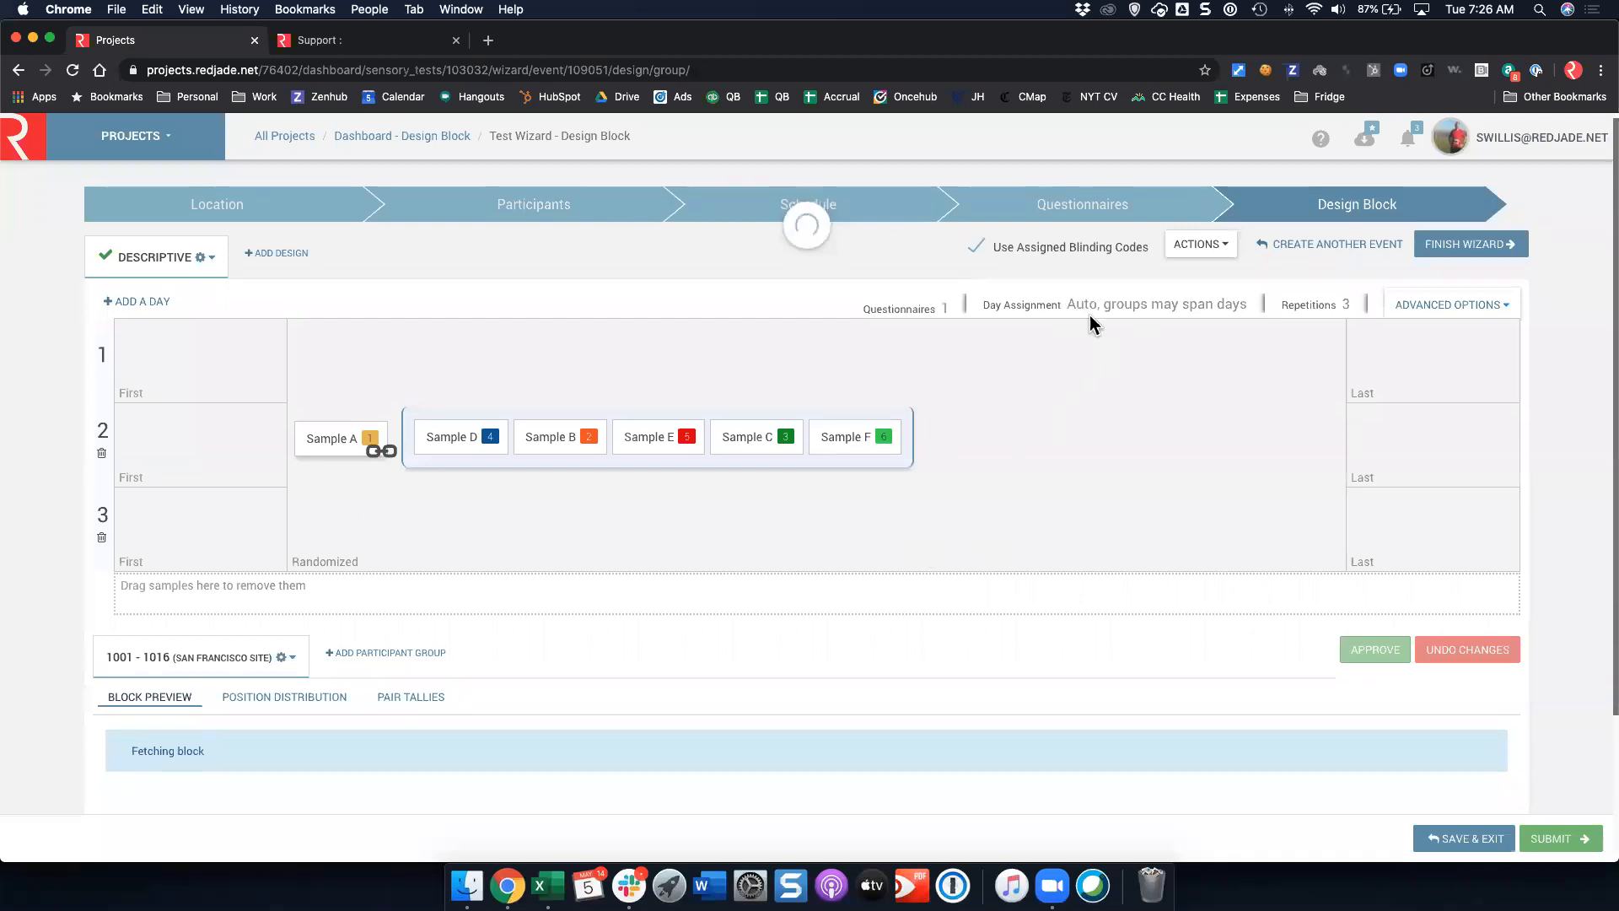
pyautogui.scroll(-5, 1065, 484)
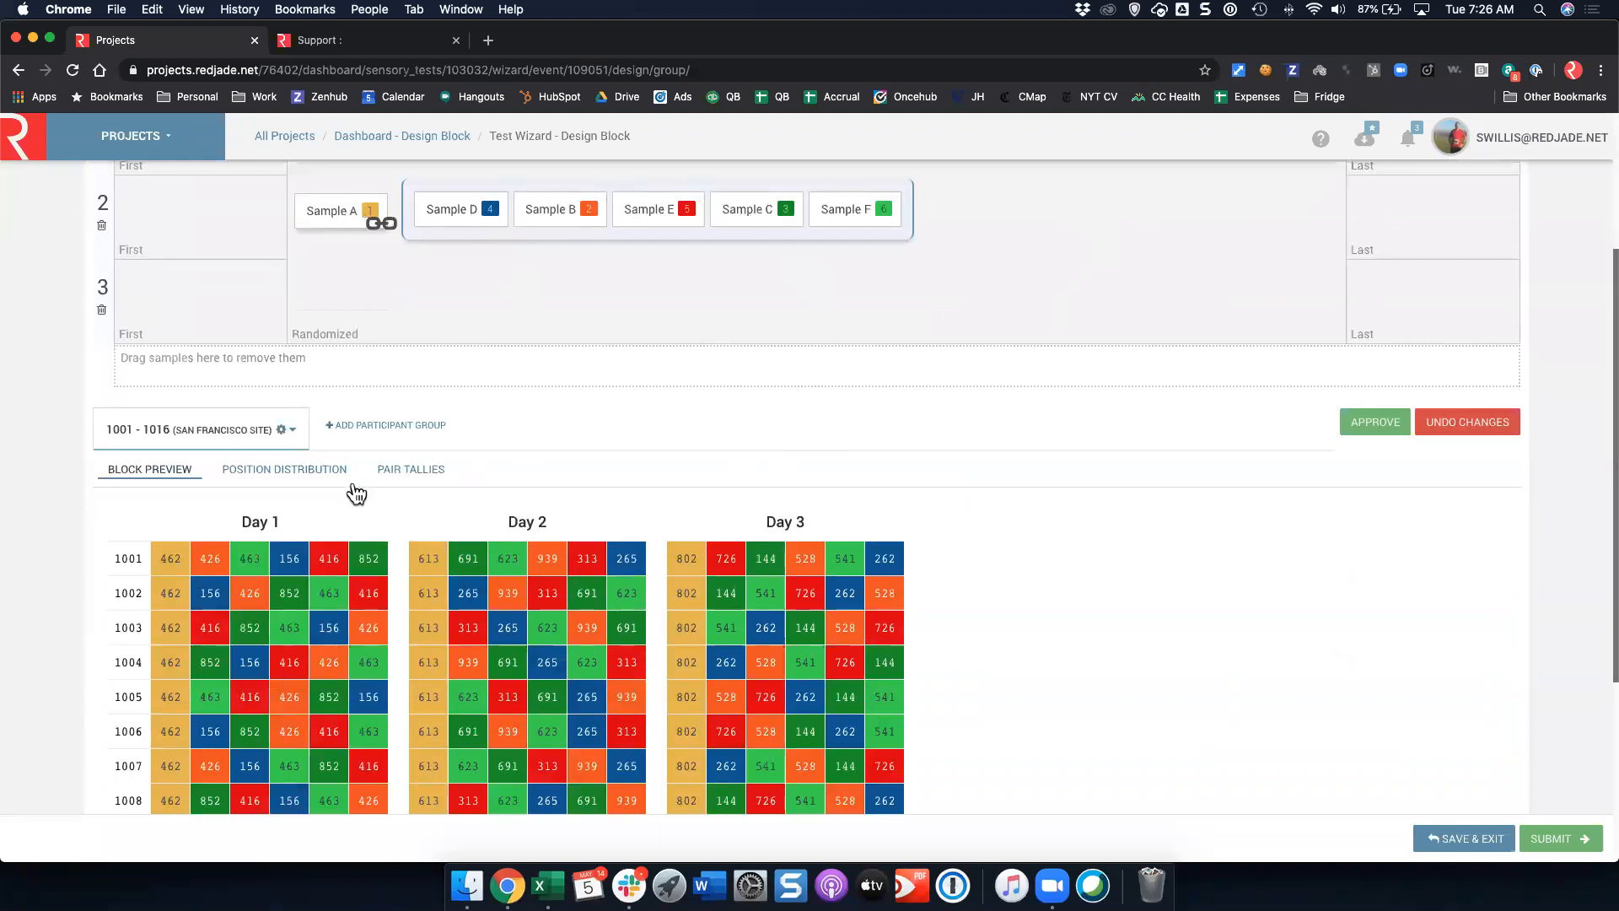
# Move Sample A to day 1's First area, unlink it from the group, and link it back in the randomized area
pyautogui.scroll(3, 590, 383)
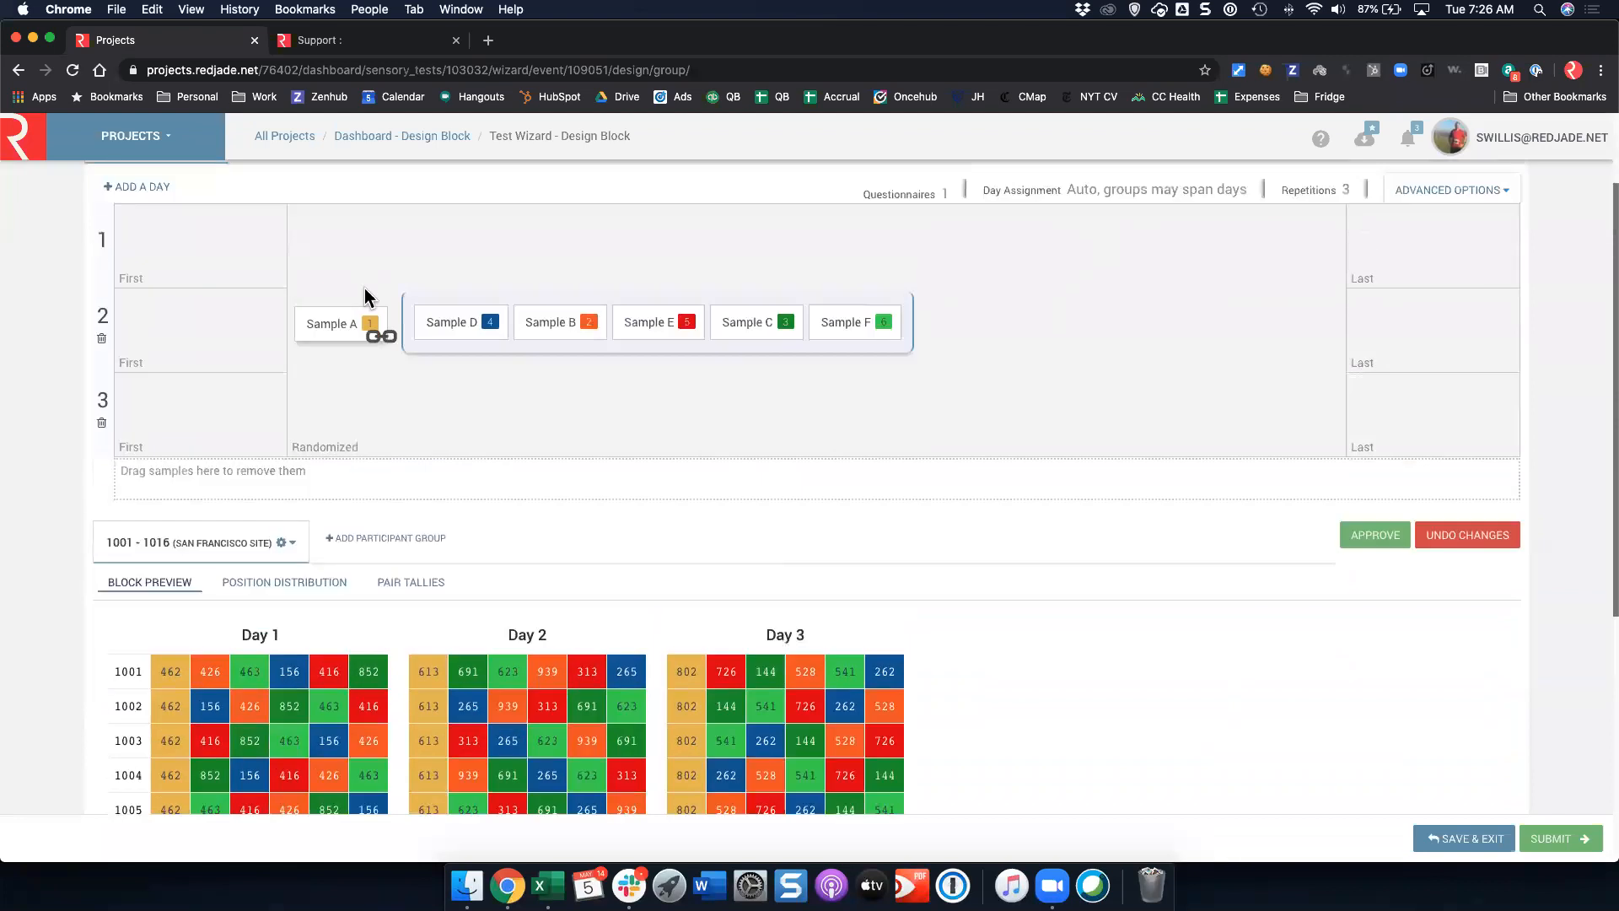
pyautogui.moveTo(336, 327); pyautogui.dragTo(167, 263)
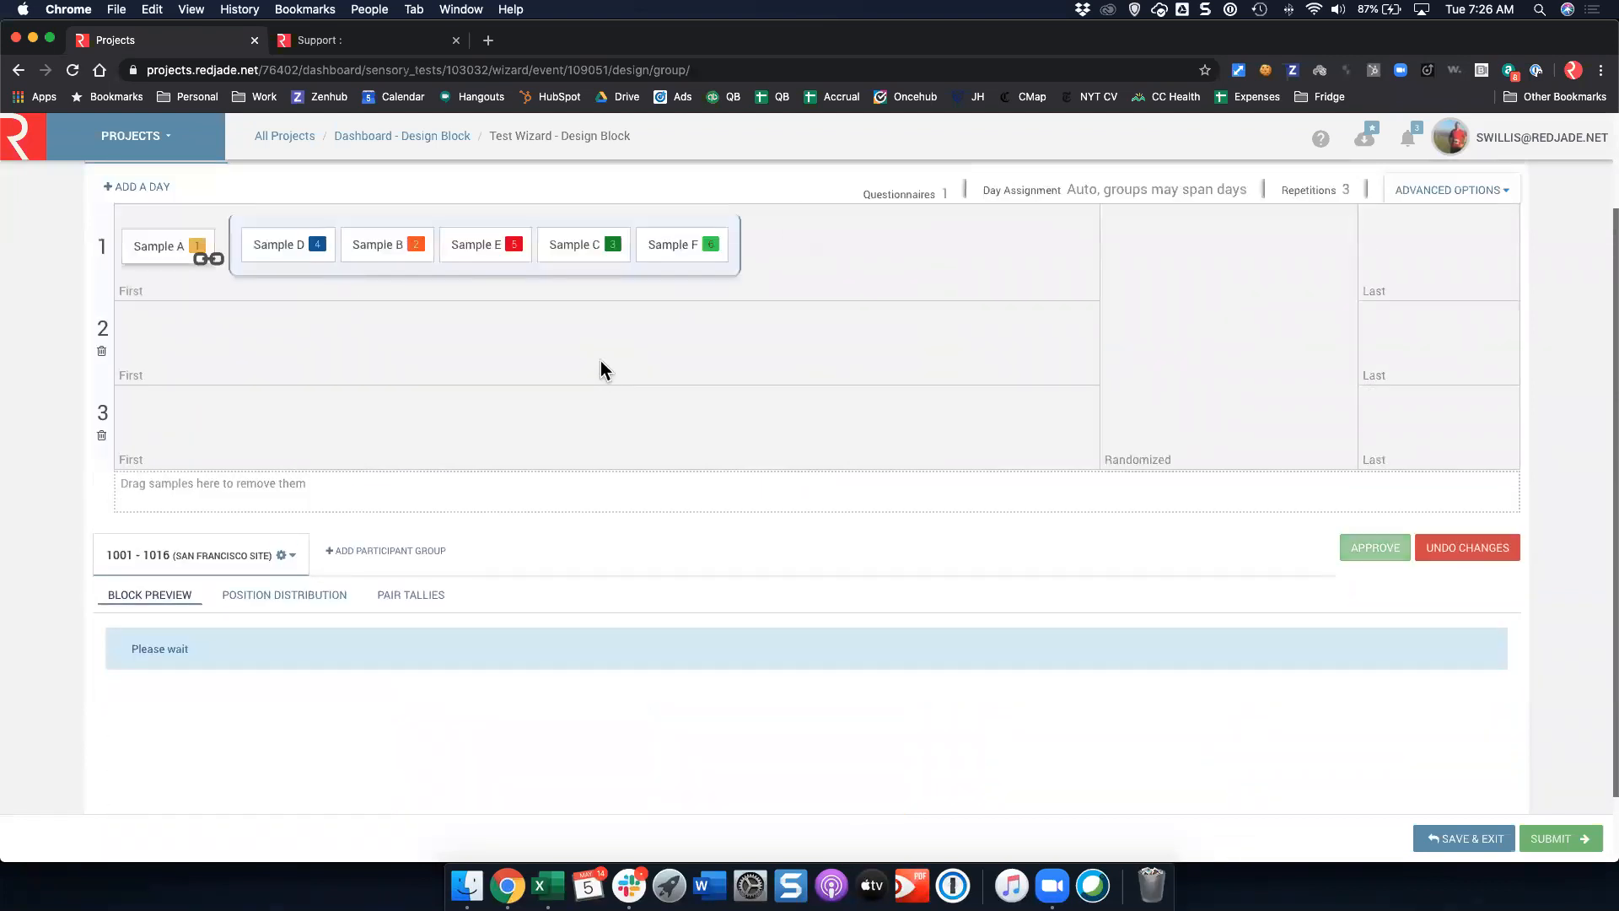
pyautogui.click(210, 258)
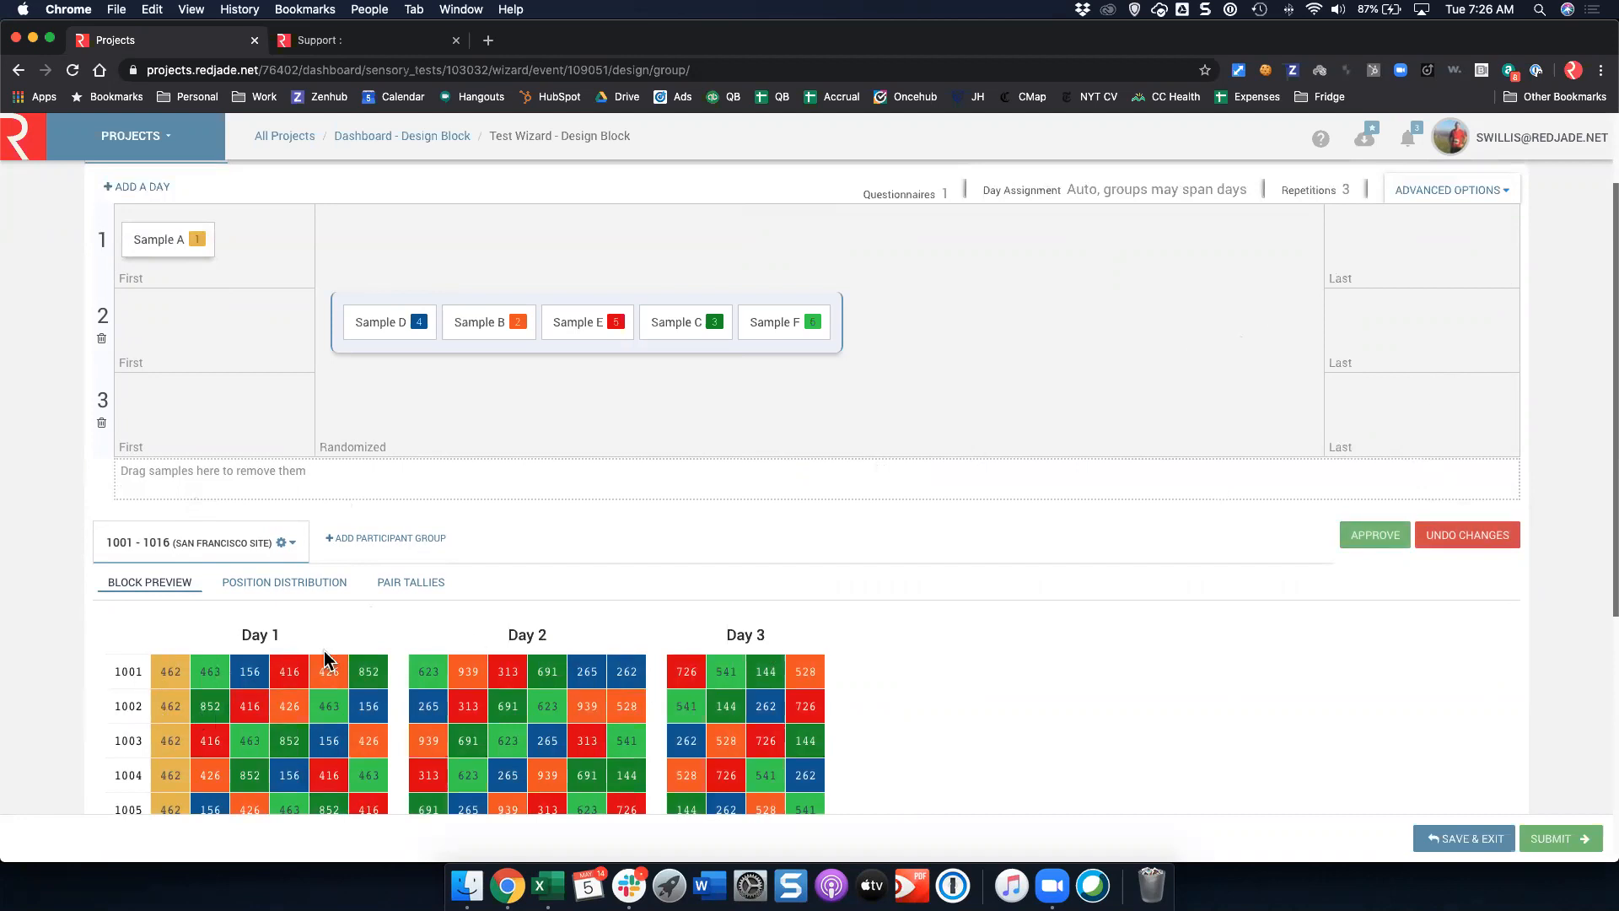
pyautogui.moveTo(163, 238); pyautogui.dragTo(346, 332)
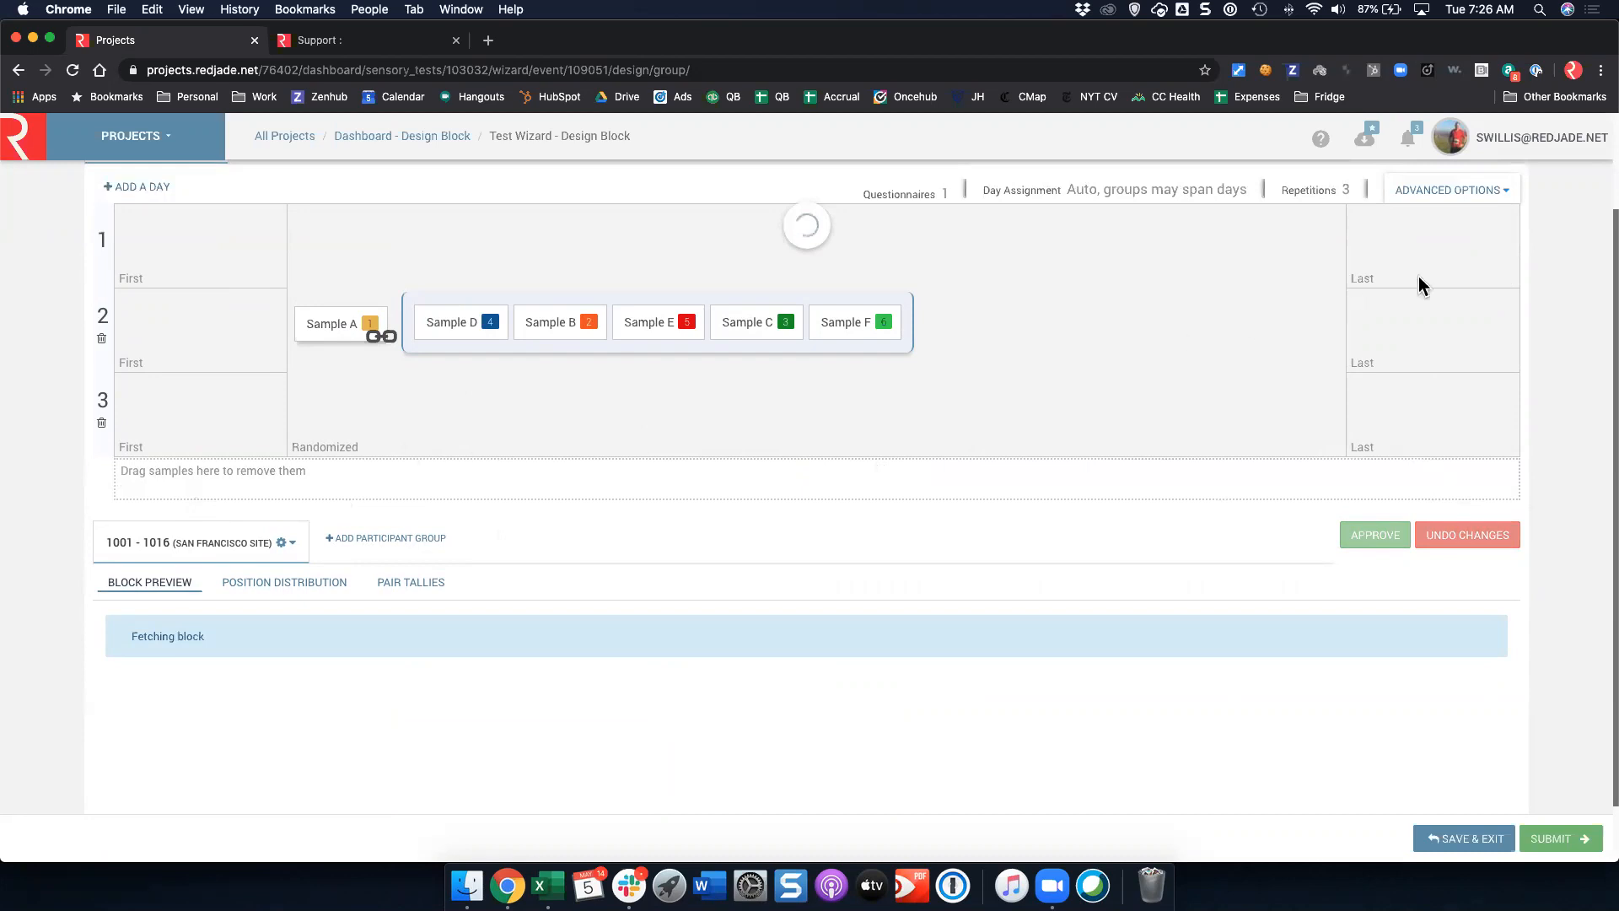
# Open the advanced options of the Descriptive design
pyautogui.click(1472, 201)
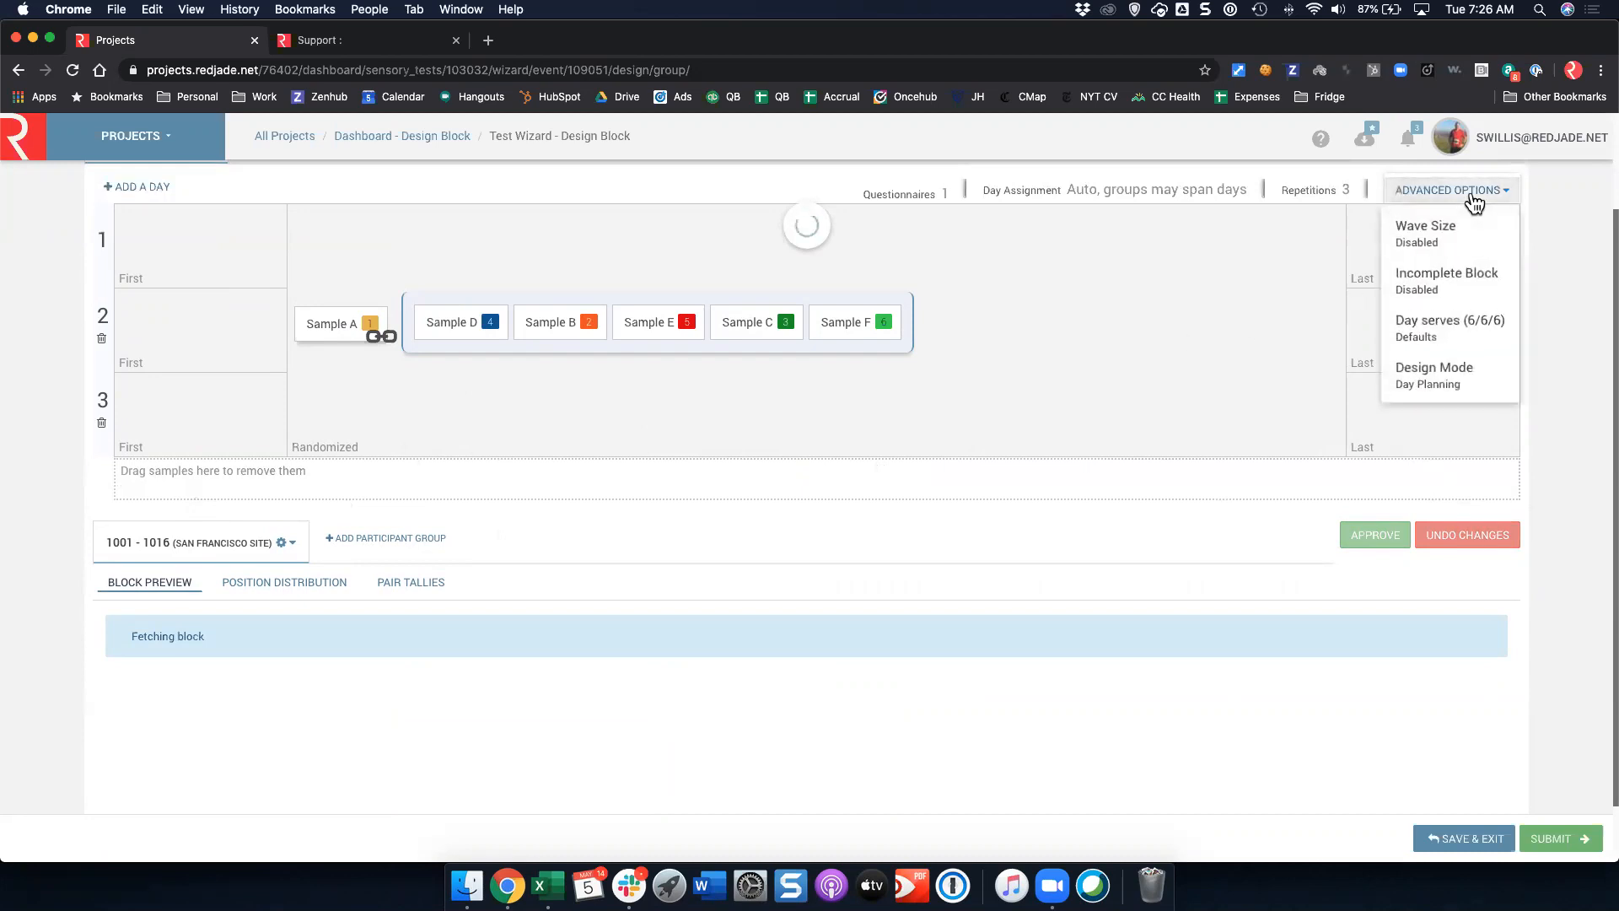